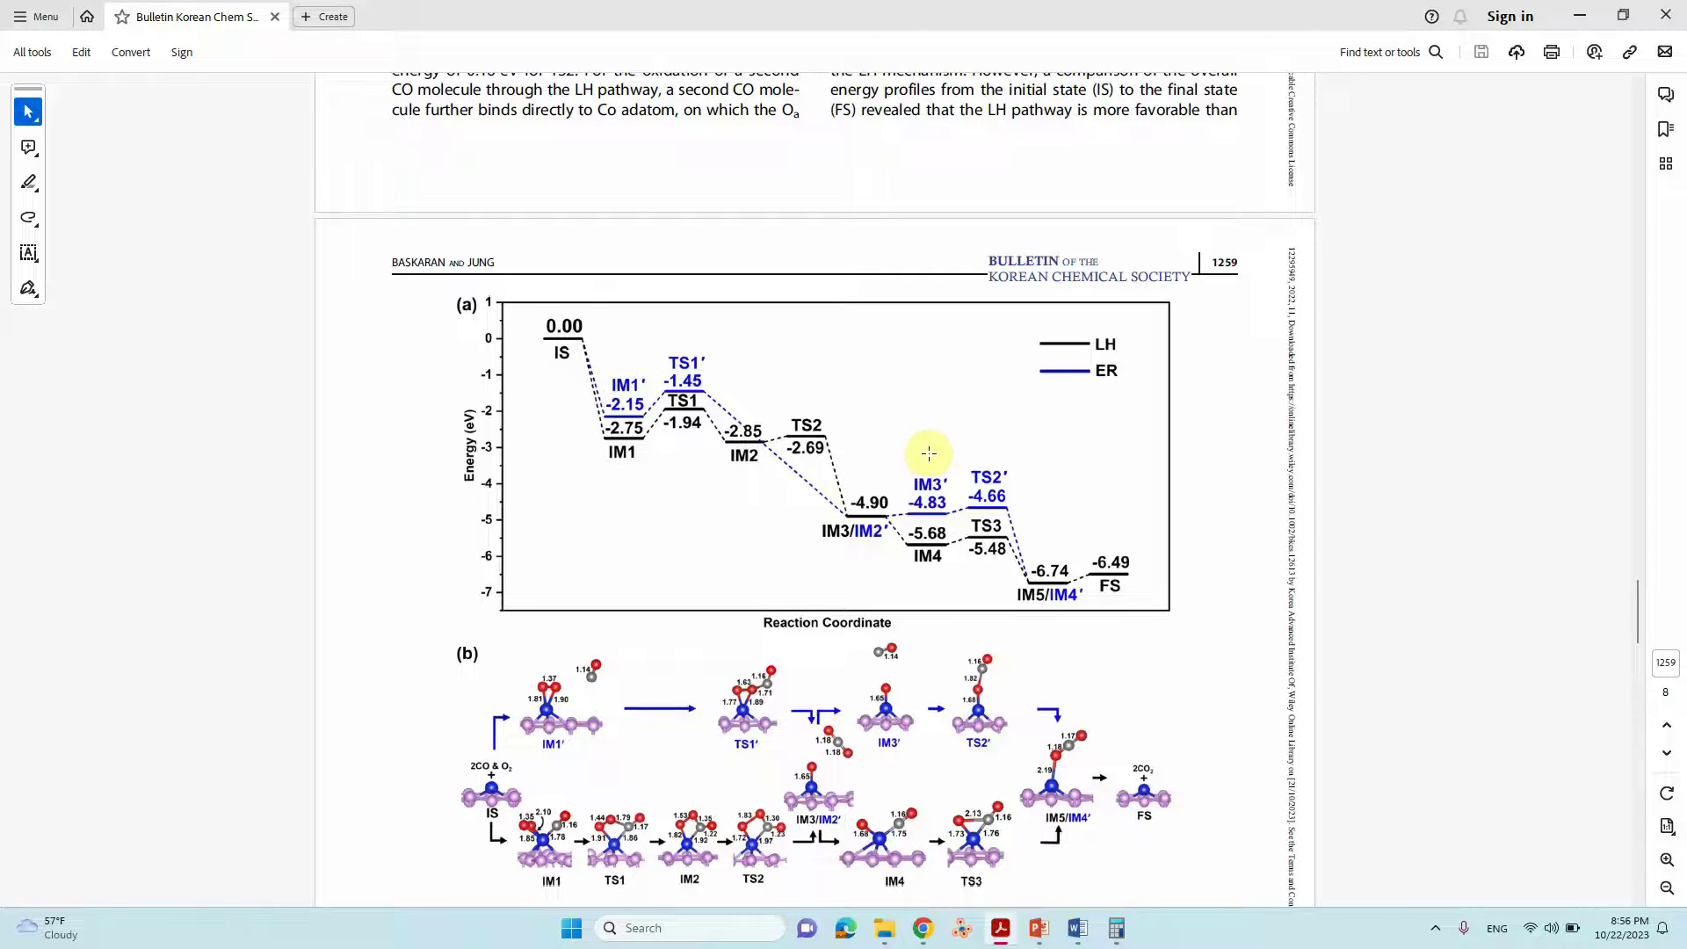
- Review the Figure 6 energy profiles and optimized geometries in the article, and switch to the Energies-ER-Mech document in Word
scroll(928, 453, "down", 1)
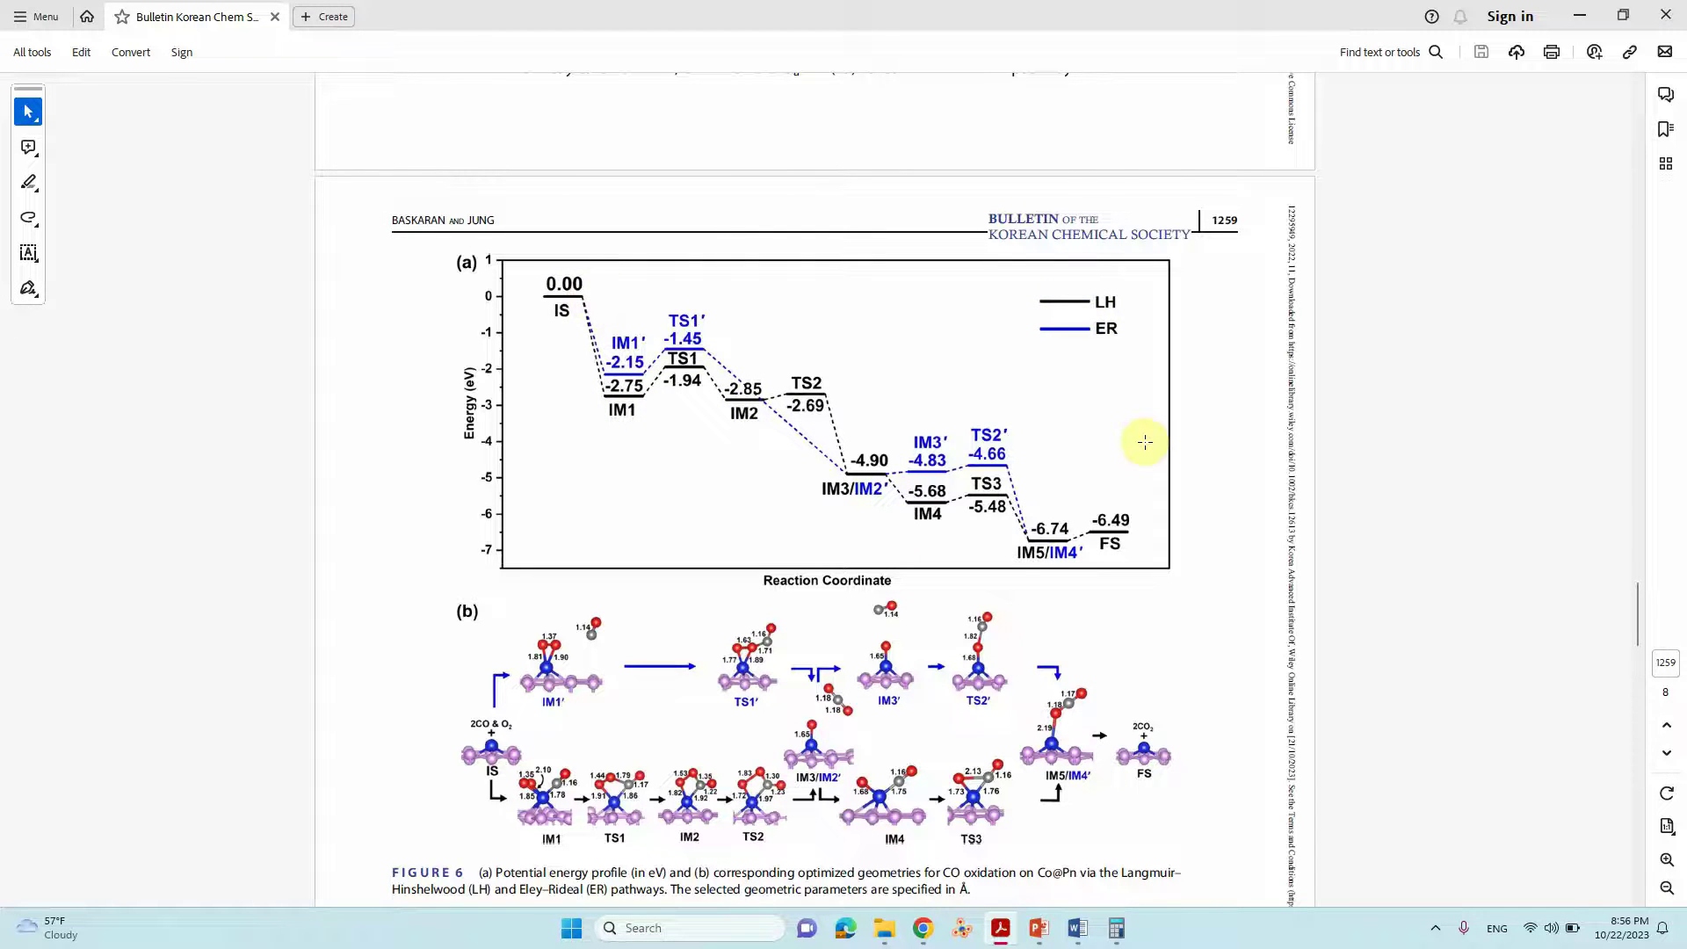
scroll(1144, 442, "down", 3)
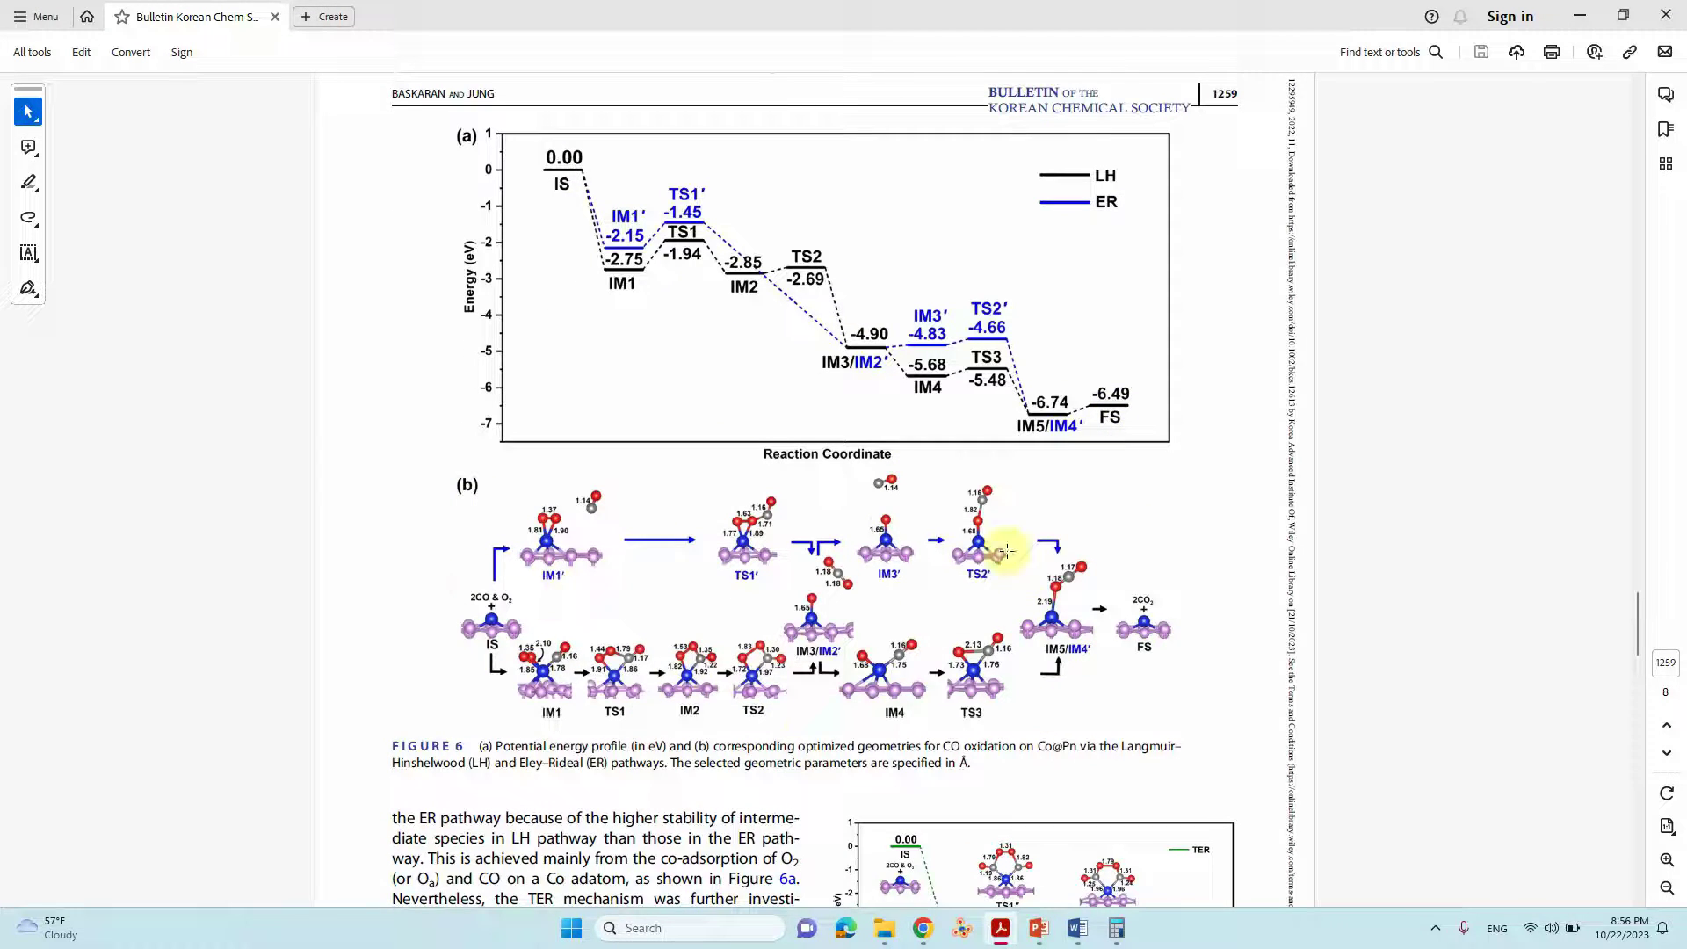
left_click(1579, 16)
left_click(1077, 928)
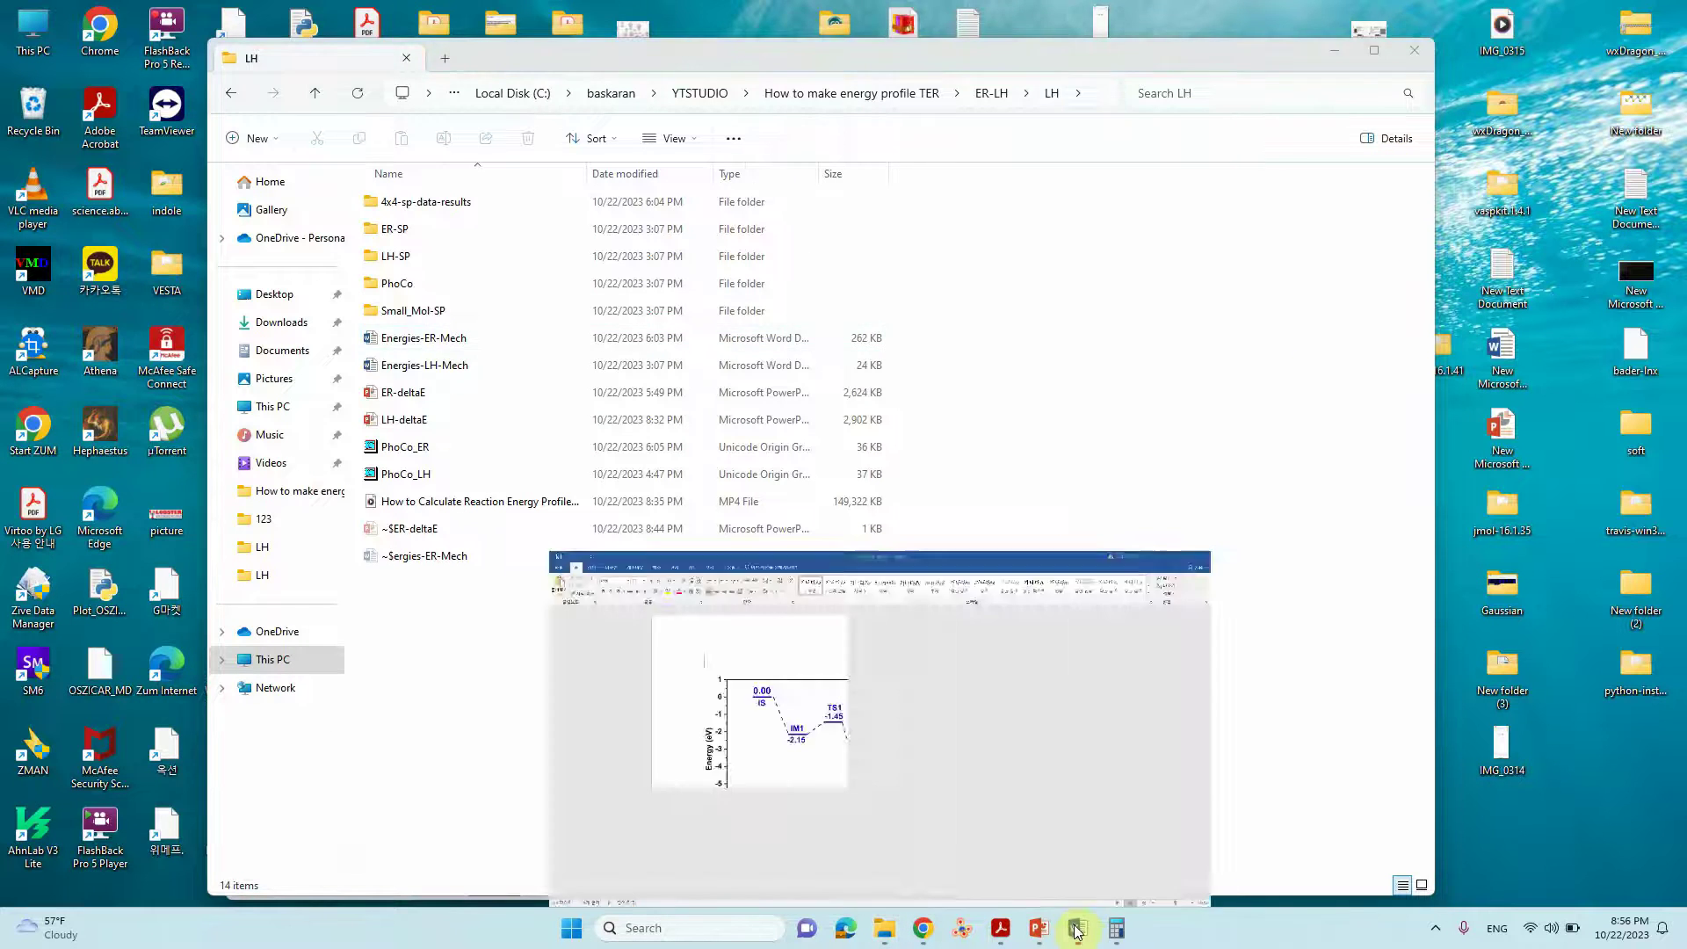
- Examine the ER energy profile, its optimized intermediates, the single point energy table and the STEP 1 calculation for IM1
scroll(1132, 494, "down", 1)
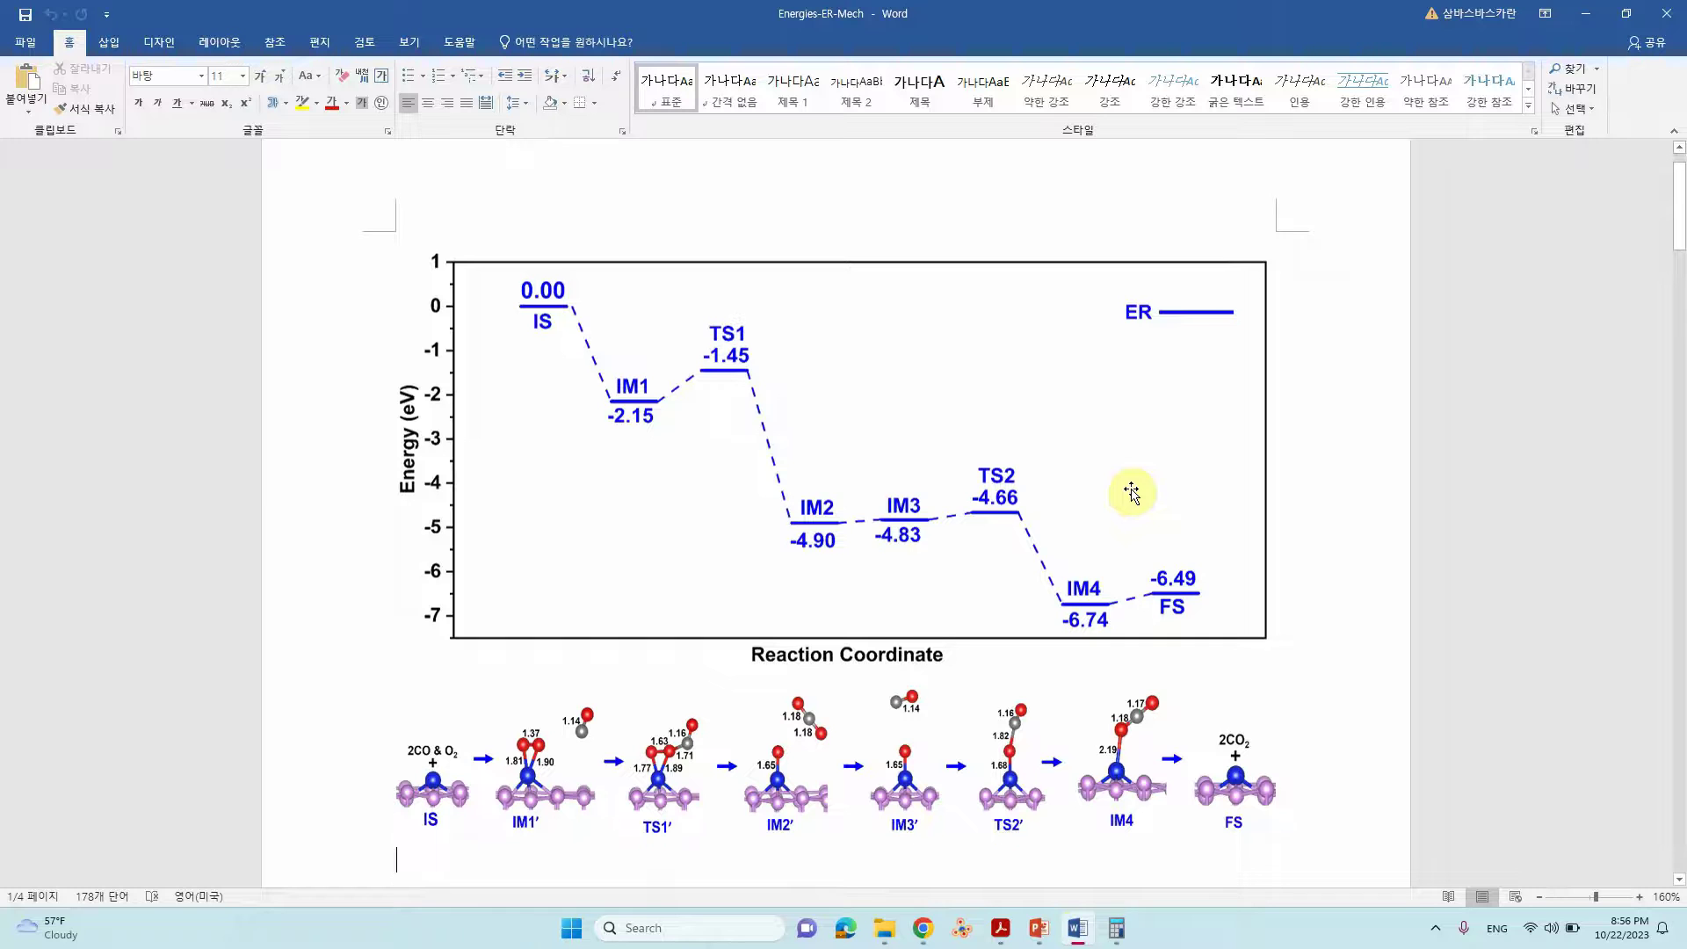
scroll(1132, 495, "down", 1)
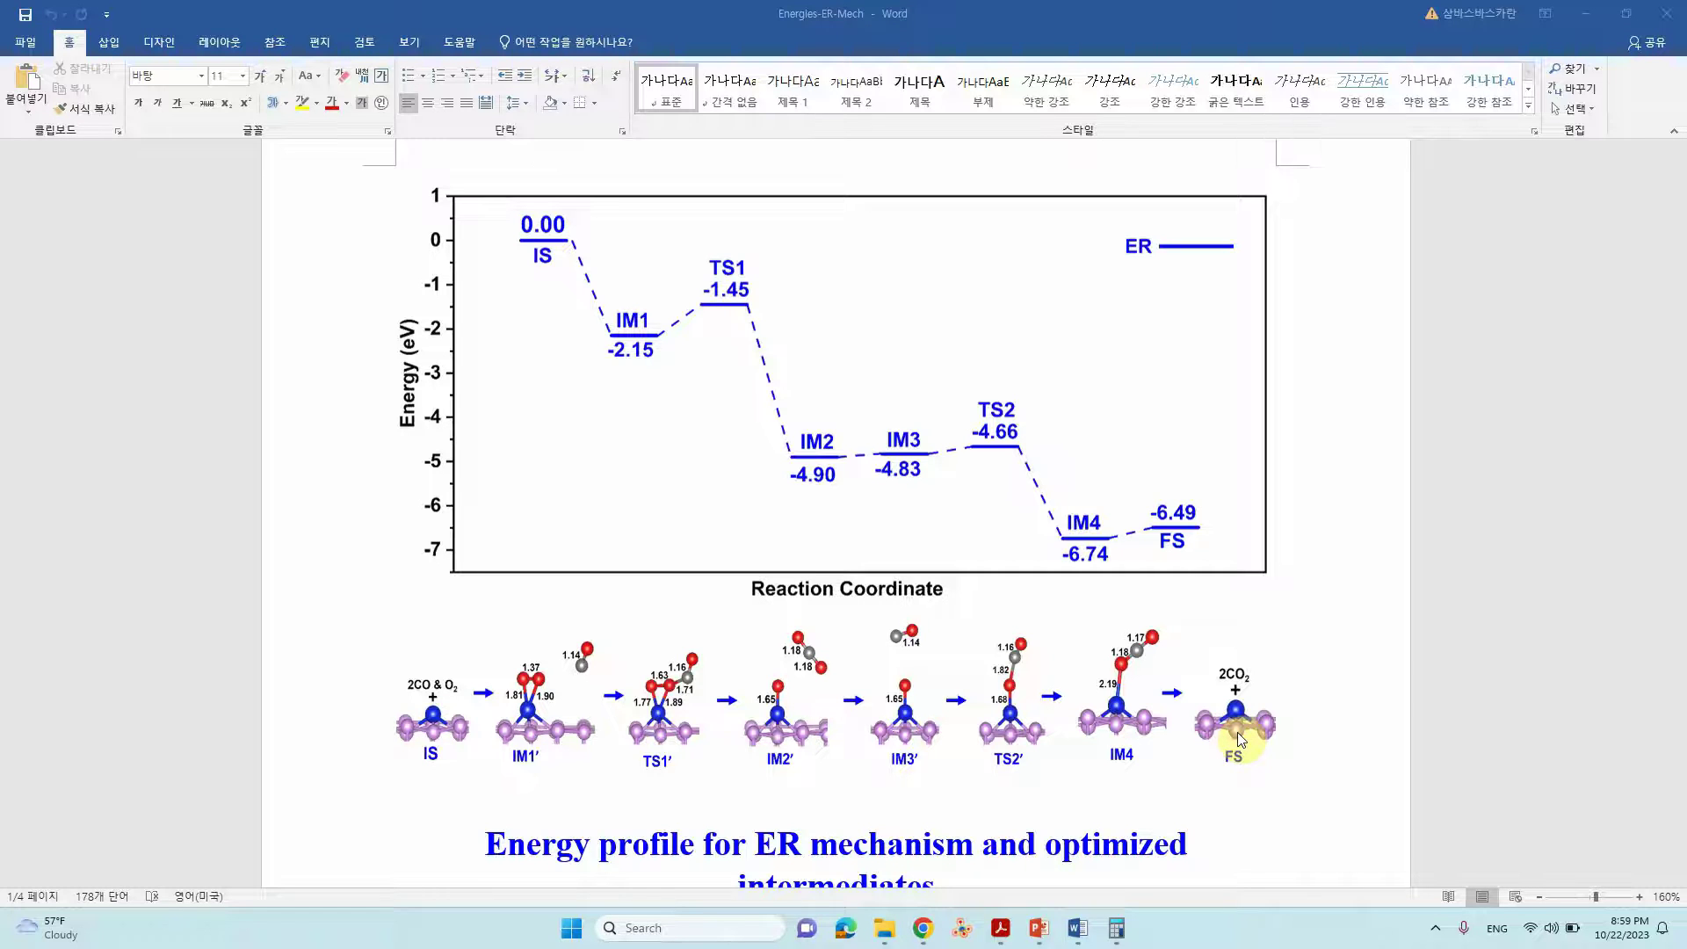
scroll(1239, 737, "down", 3)
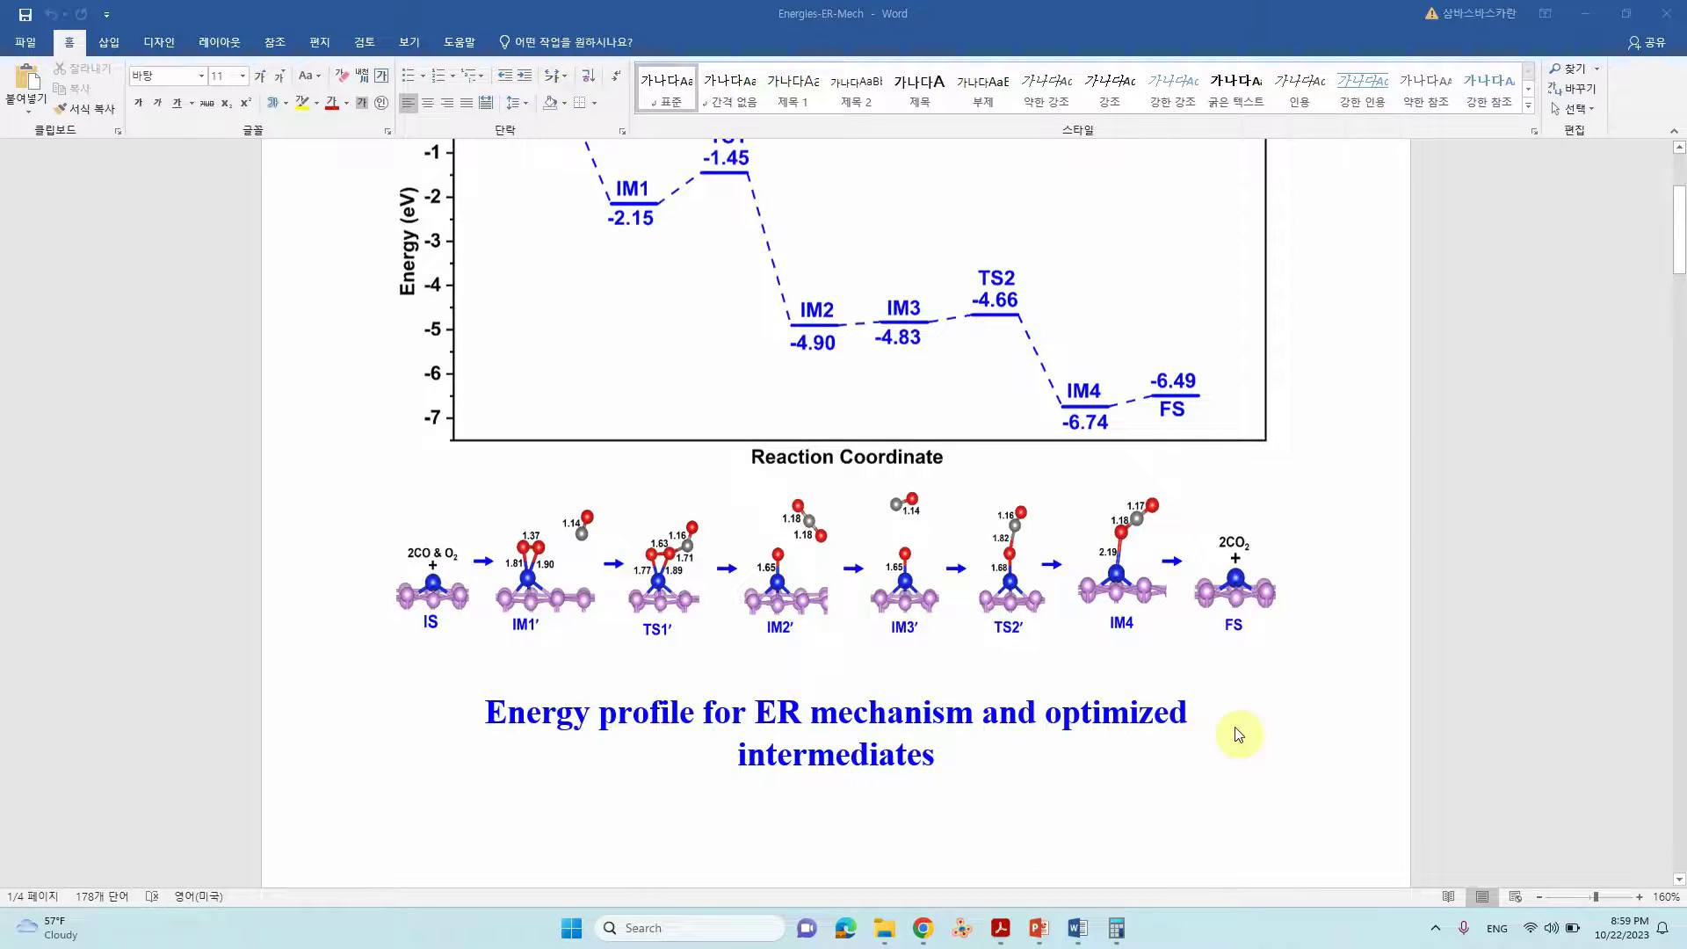
scroll(1239, 735, "down", 5)
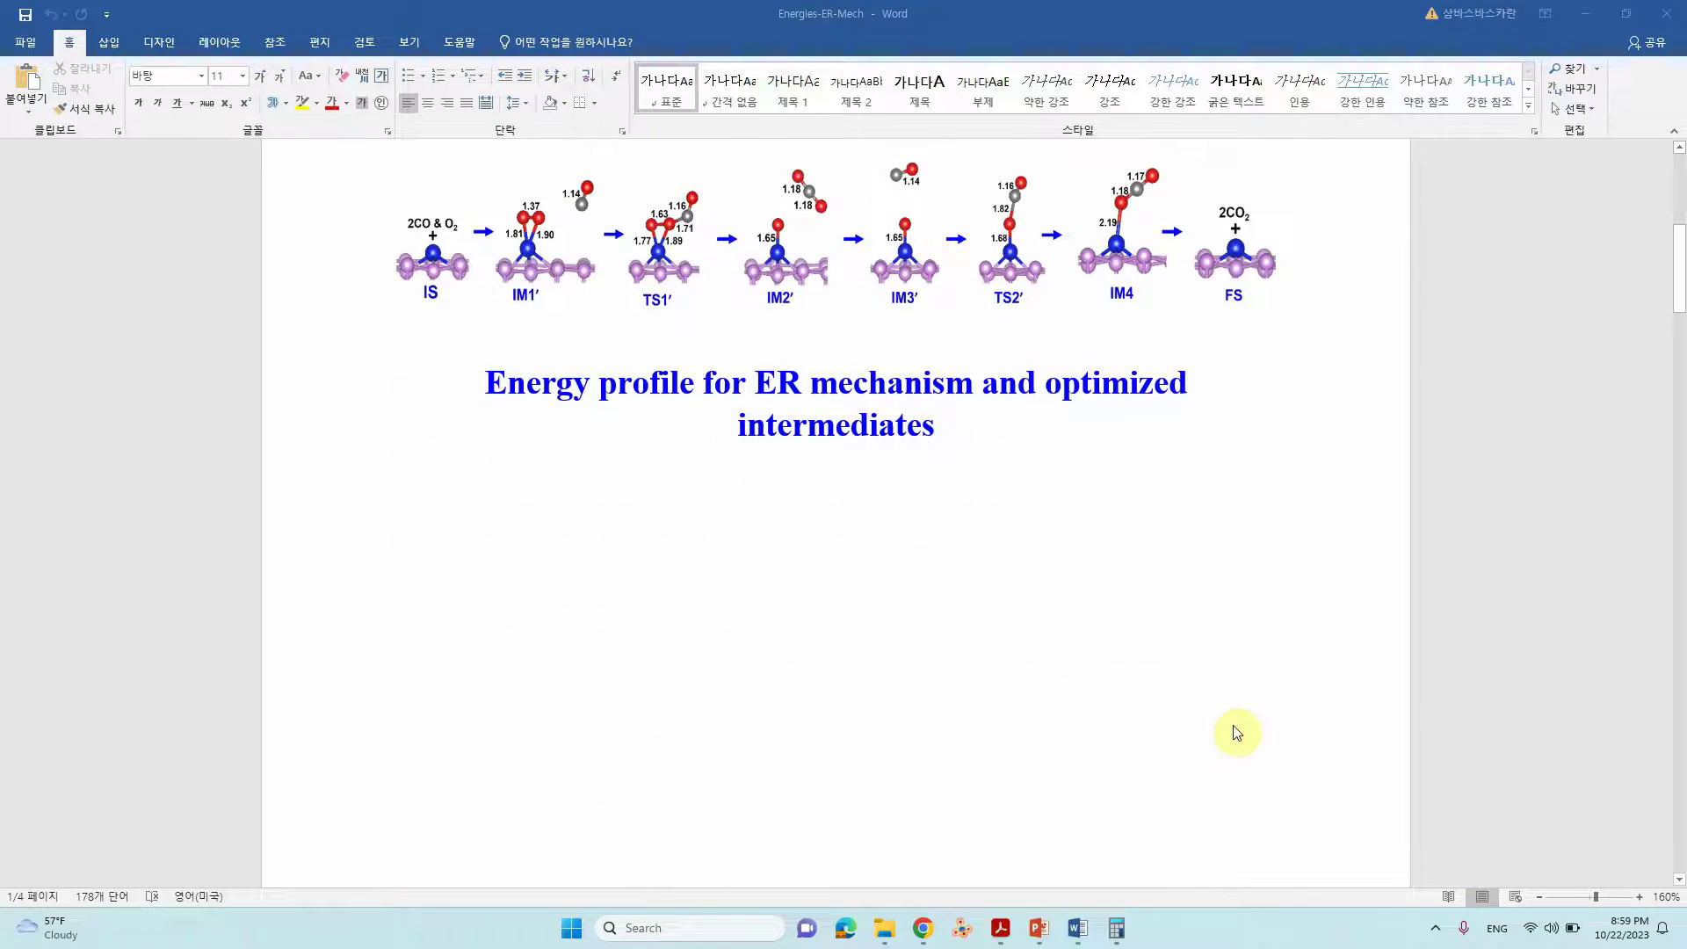
scroll(1237, 732, "up", 4)
scroll(1237, 733, "up", 2)
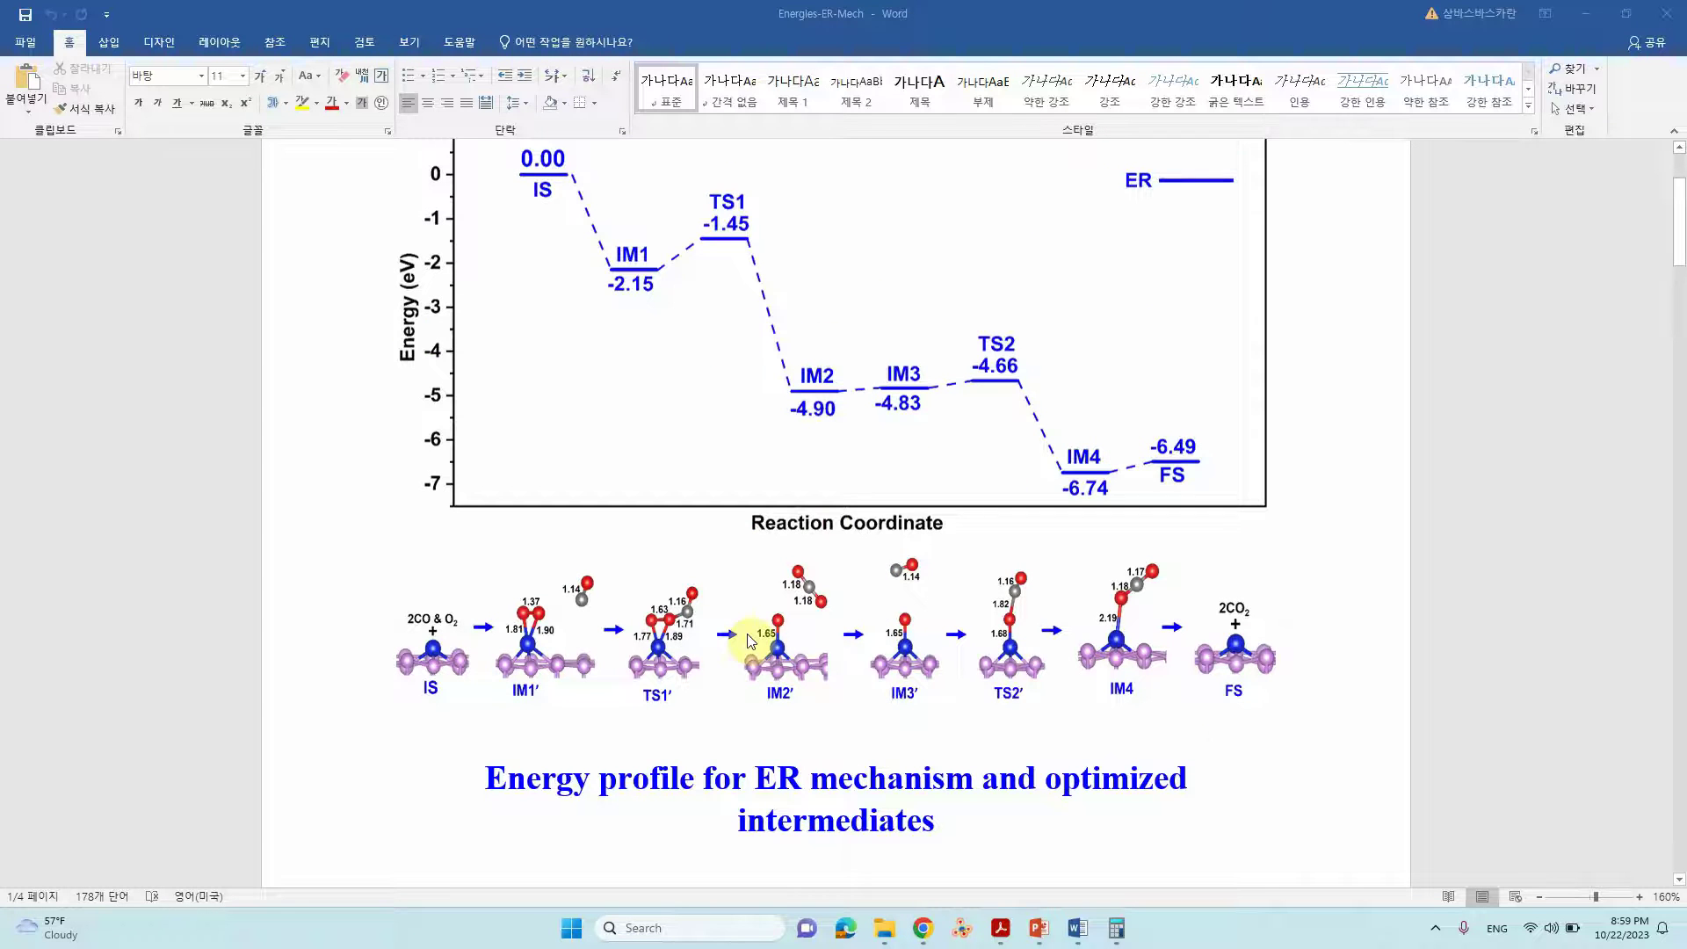
scroll(1115, 637, "down", 15)
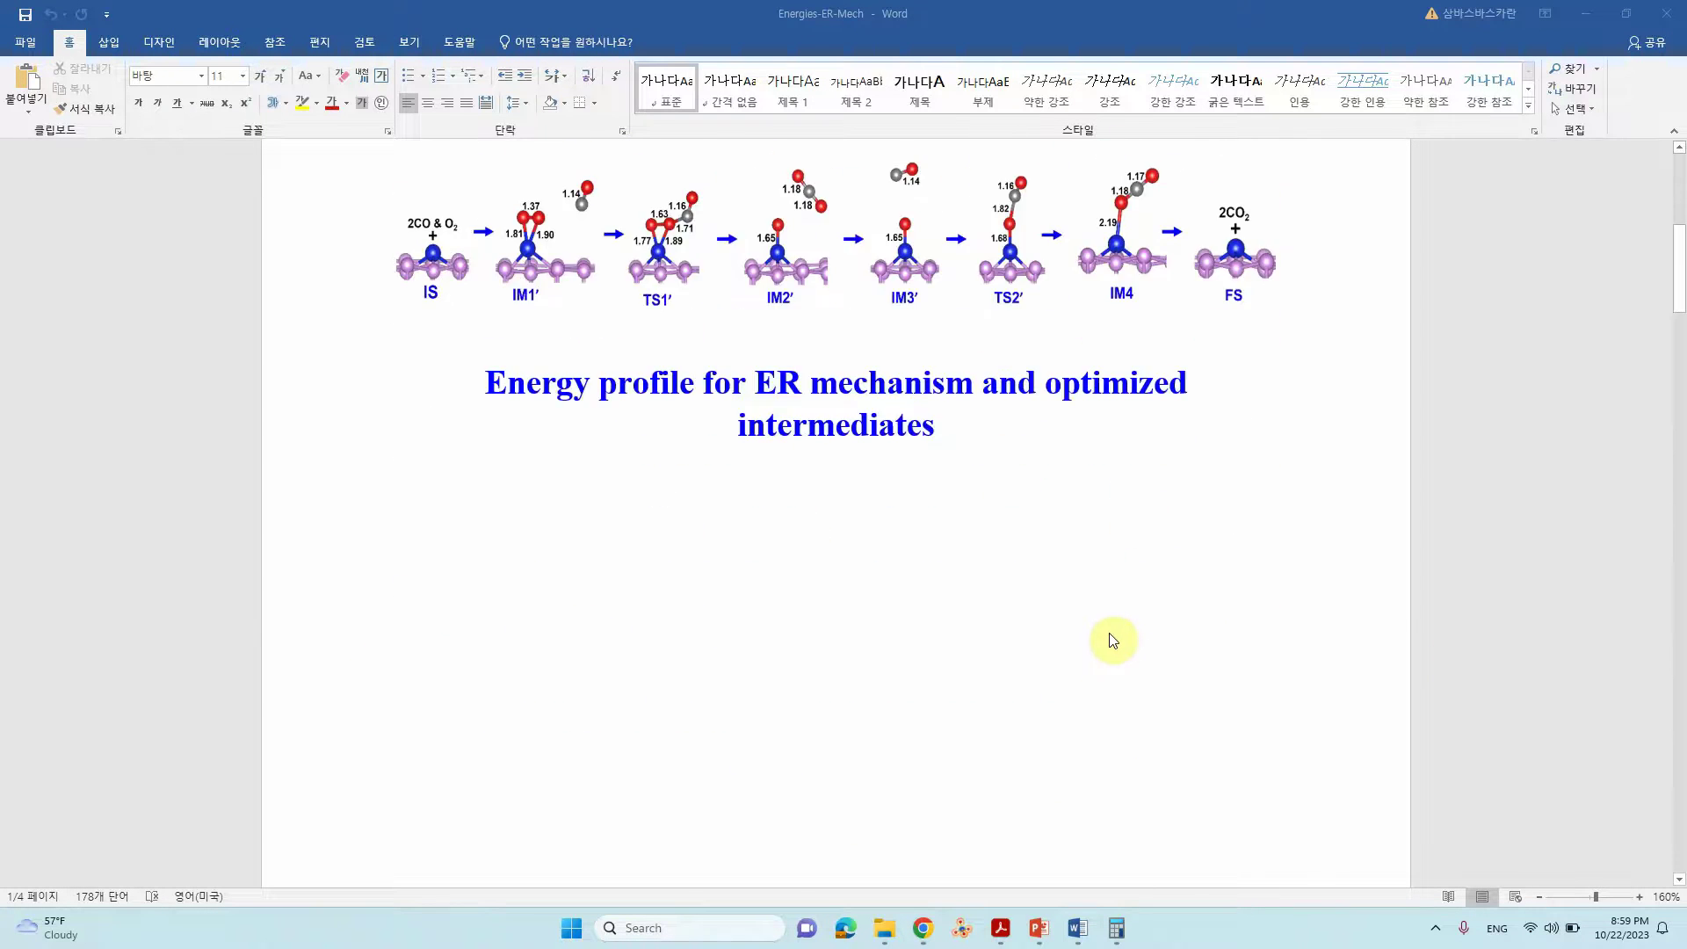
scroll(1111, 645, "down", 2)
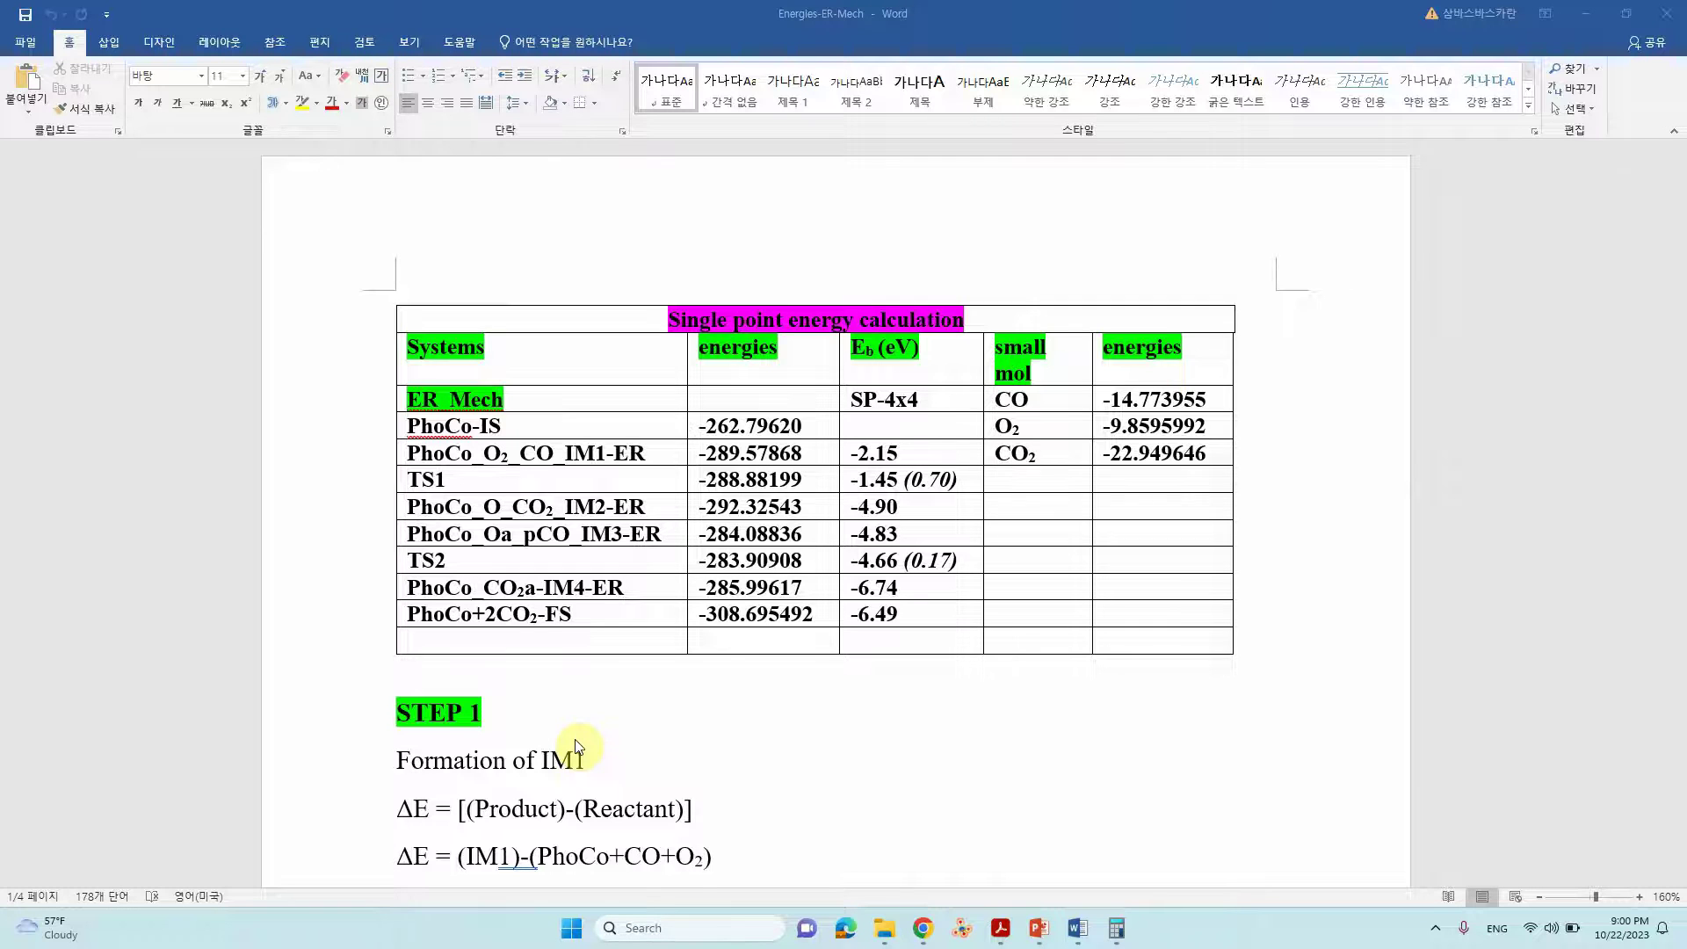
scroll(577, 747, "down", 1)
scroll(577, 747, "down", 1)
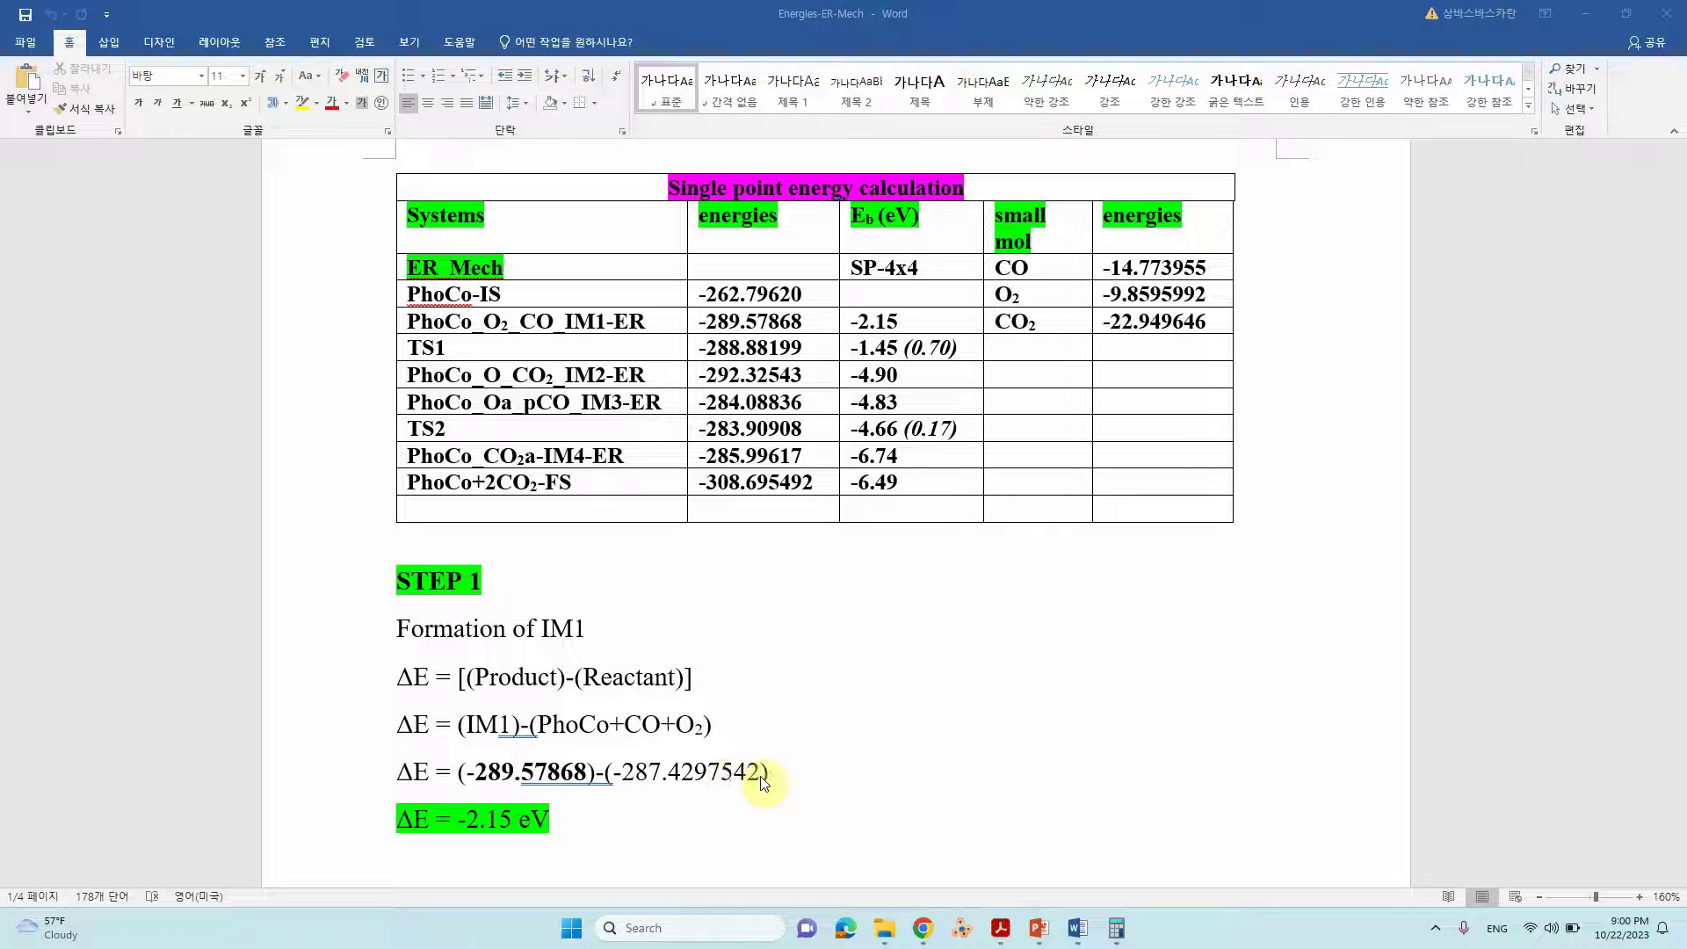
- Copy the STEP 1 expression (-289.57868)-(-287.4297542) from the document and evaluate it in Calculator
left_click_drag(459, 775, 786, 764)
key("ctrl+c")
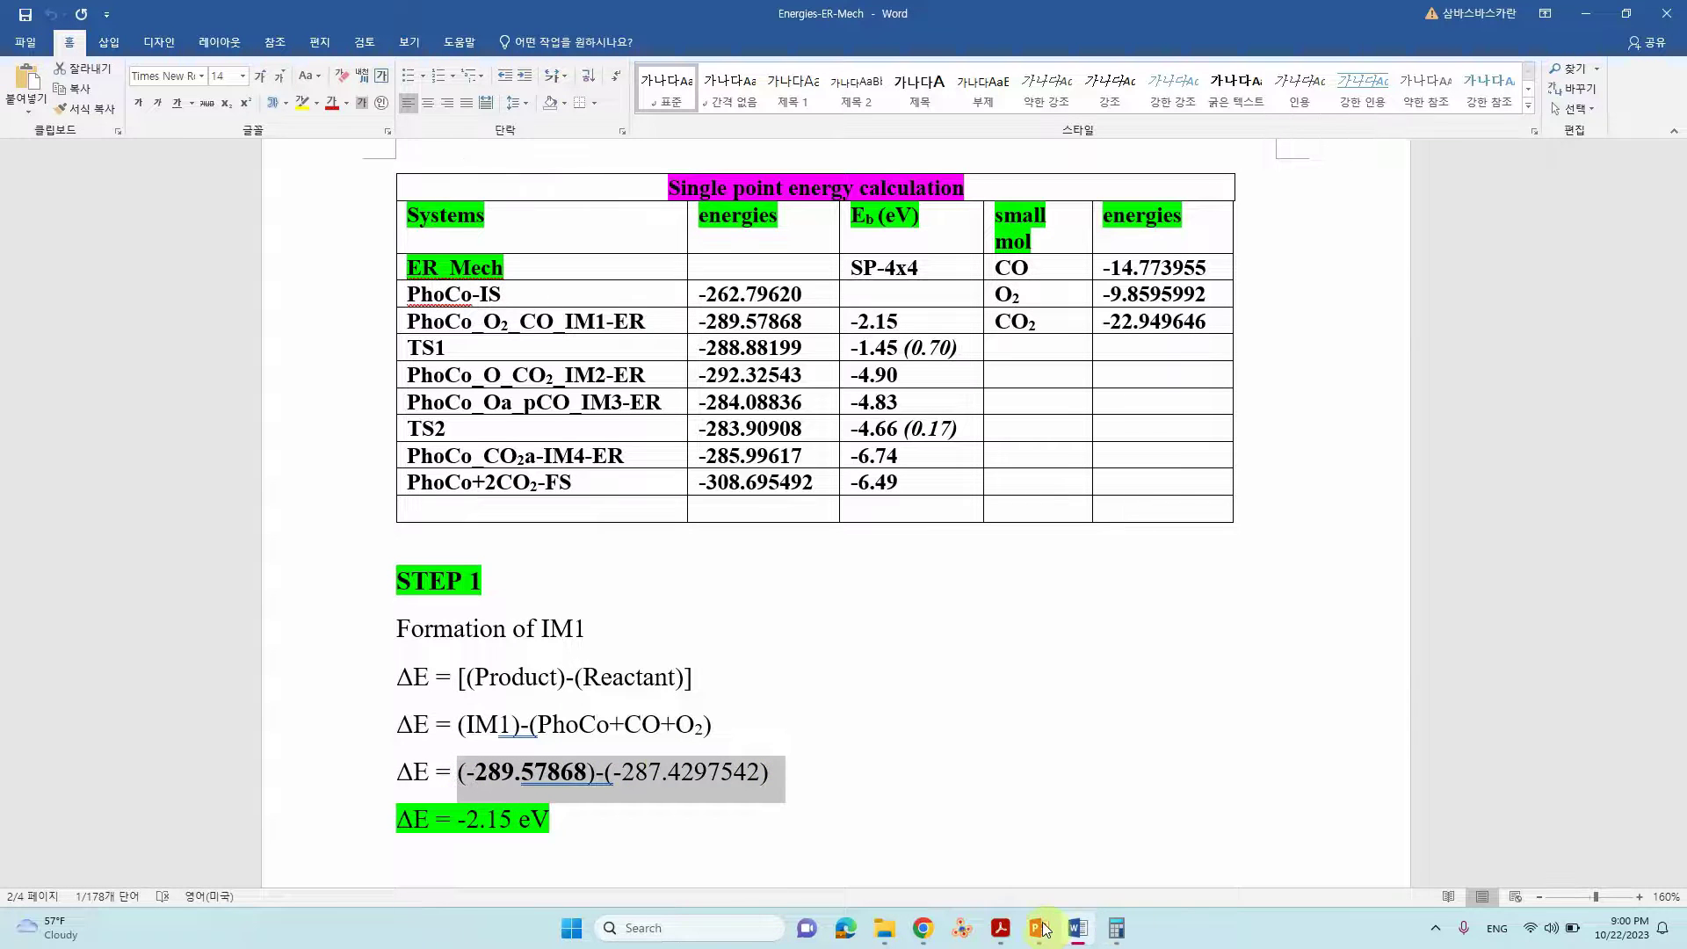
left_click(1115, 928)
left_click(435, 503)
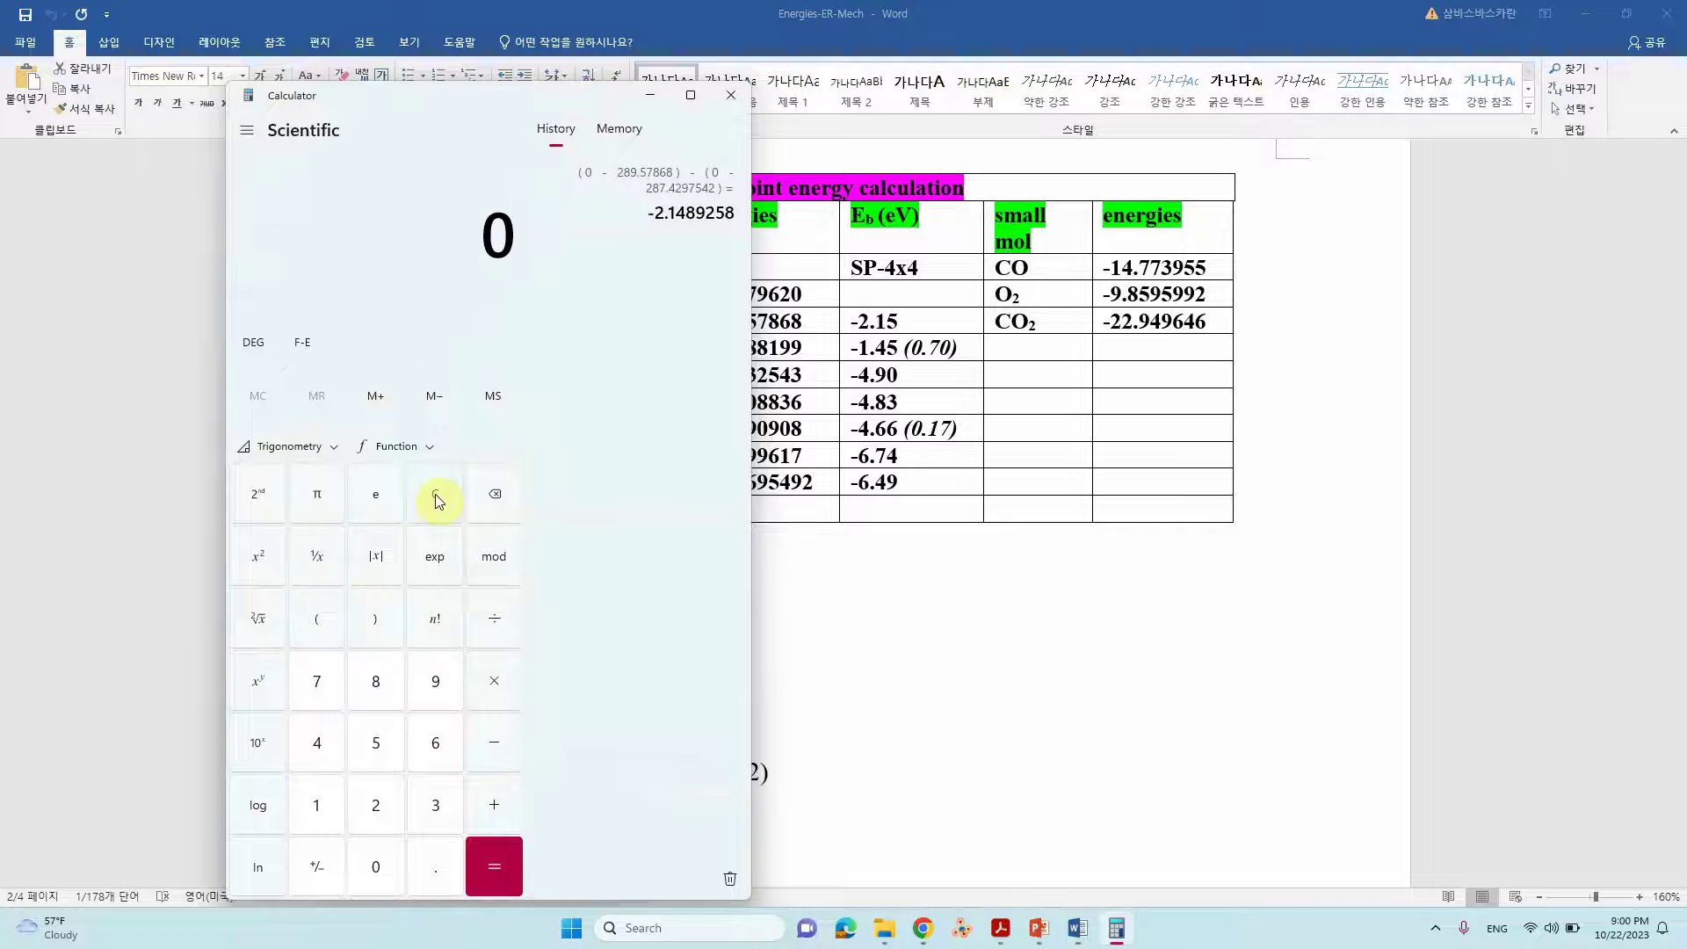
key("ctrl+v")
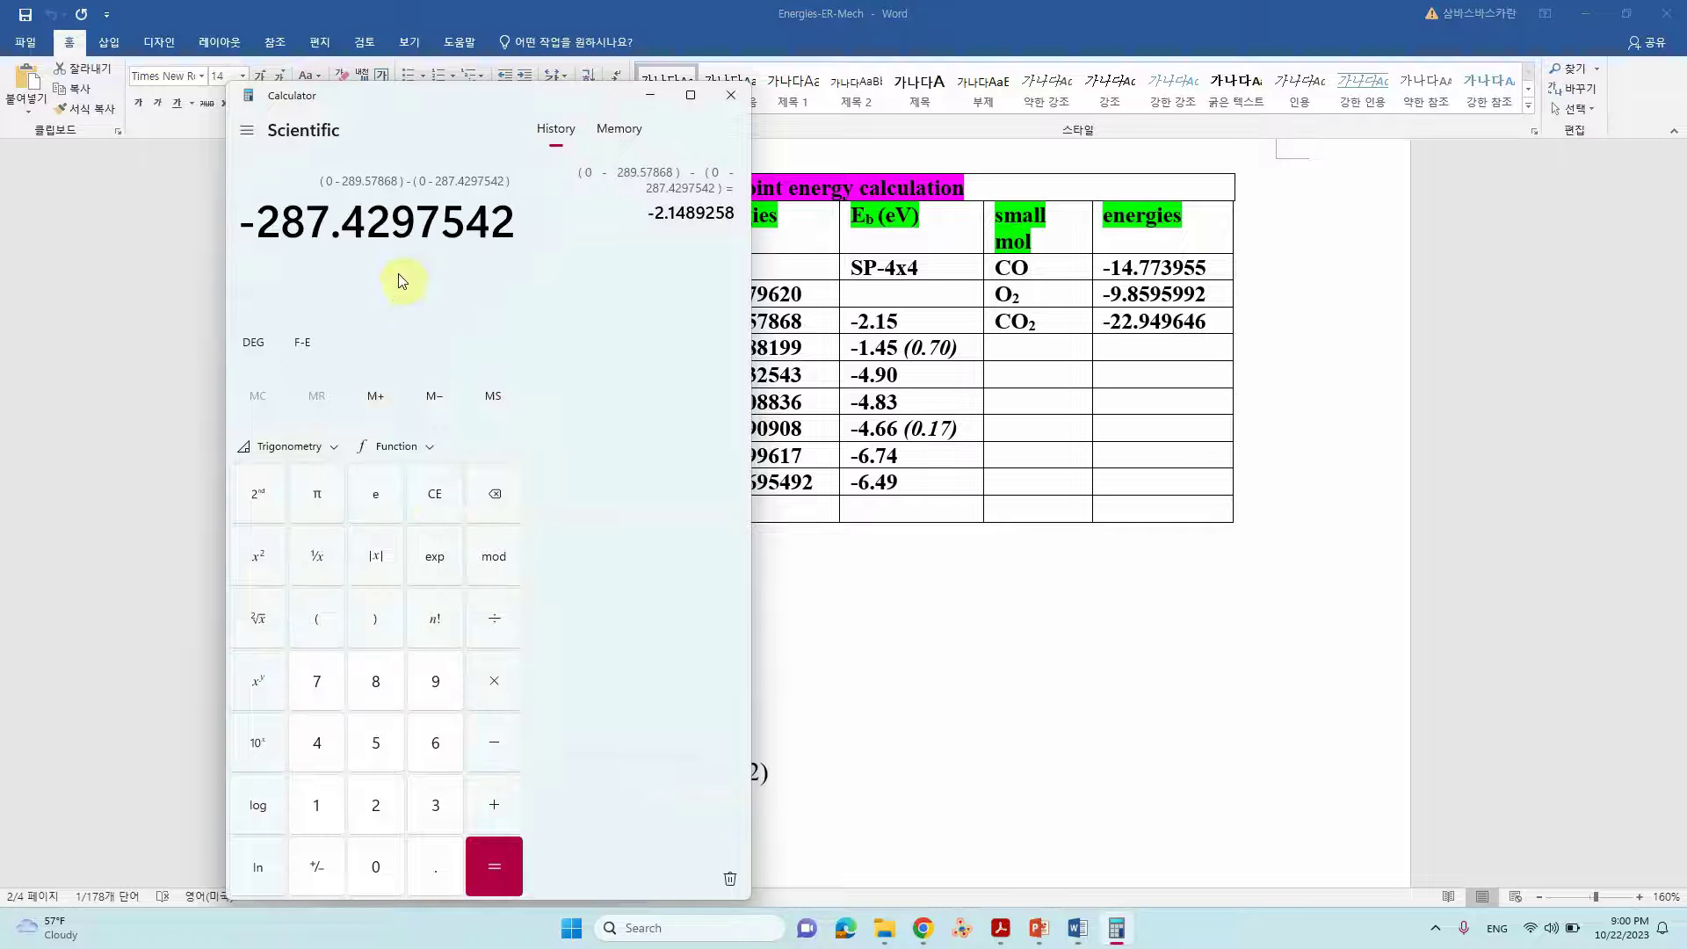
left_click(503, 854)
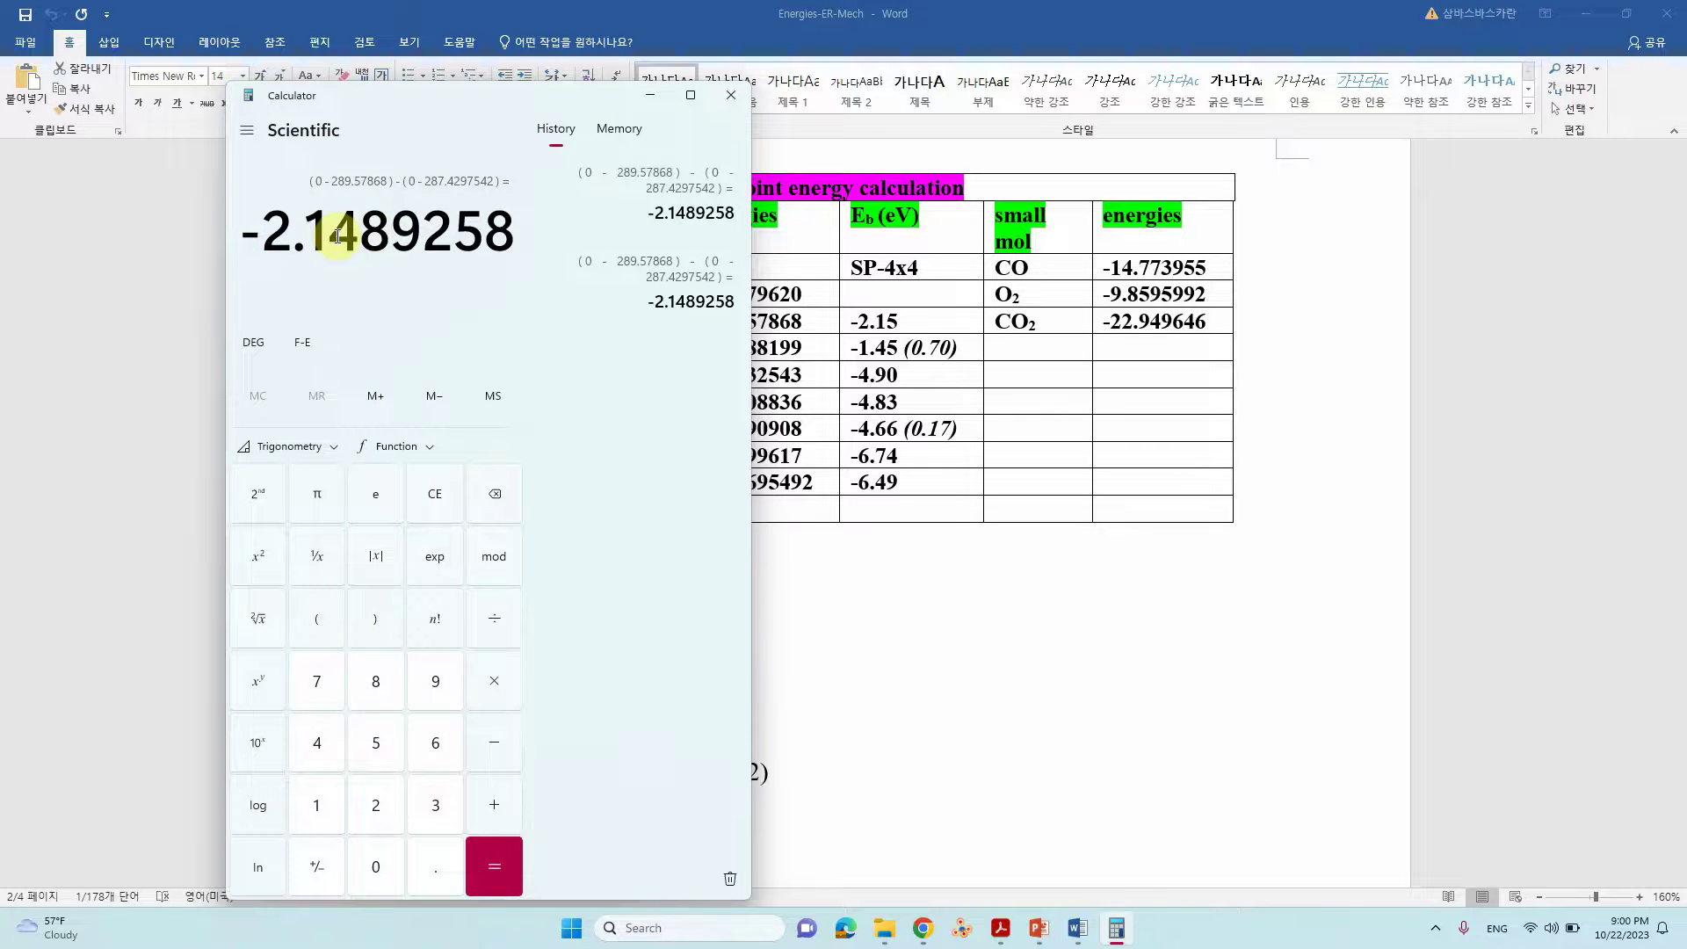
- Return to the Word document and examine the STEP 2 calculation for the formation of TS1, including its CO+O2 reactant terms
left_click(1025, 615)
scroll(492, 689, "down", 3)
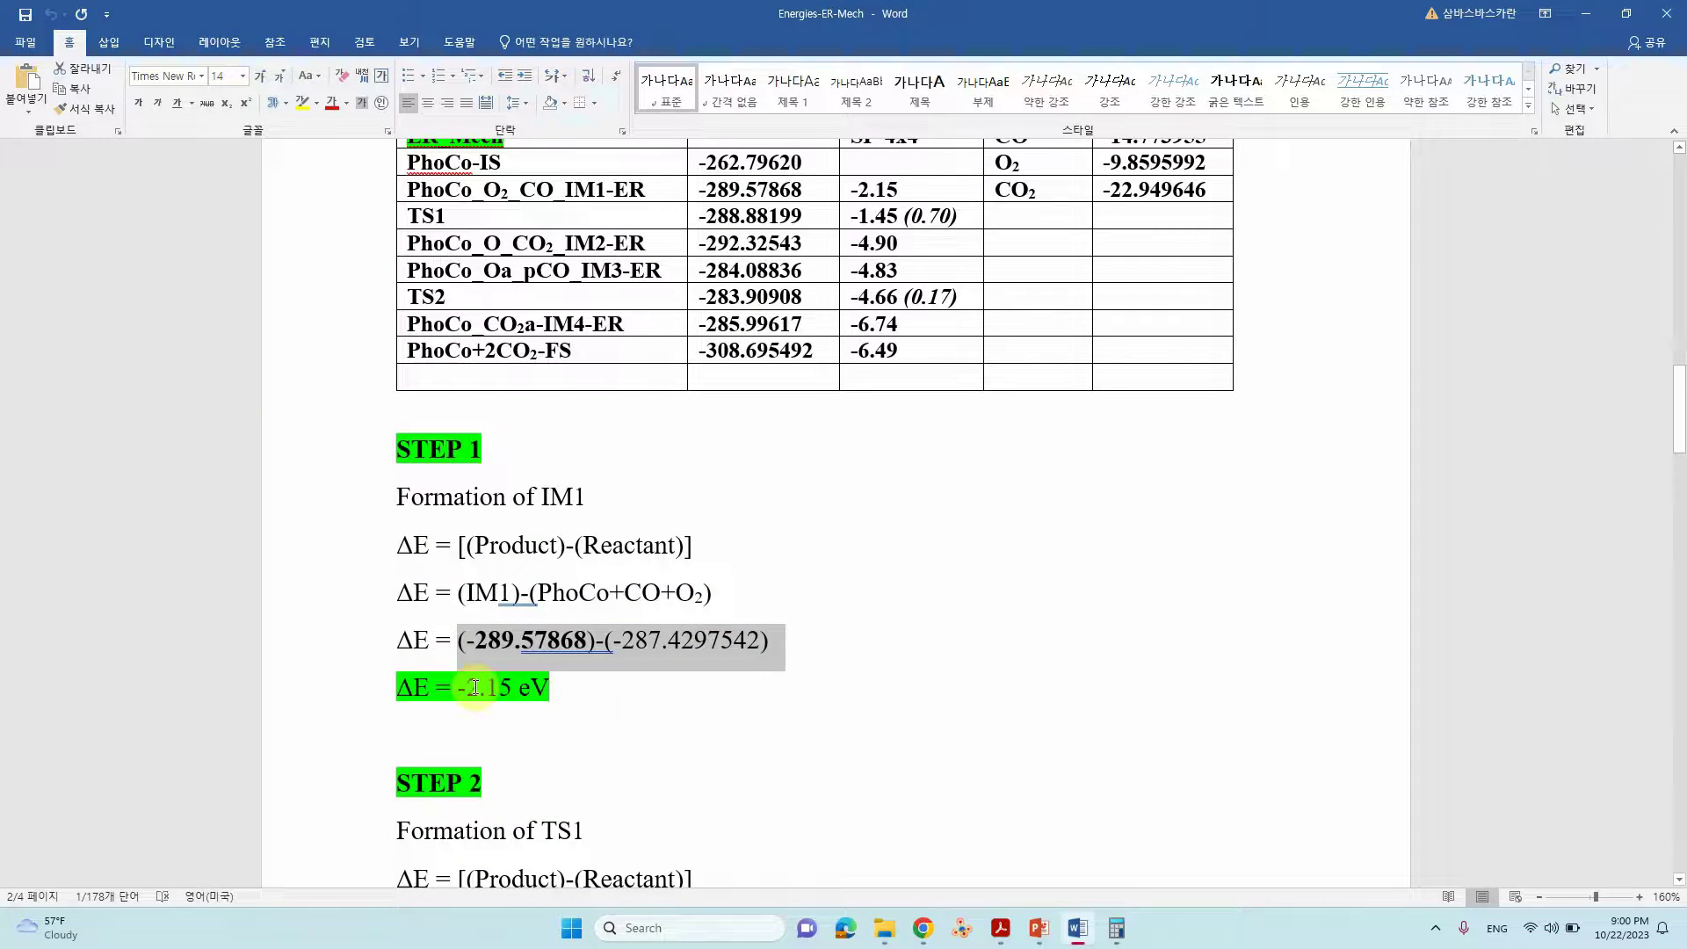
scroll(583, 683, "down", 4)
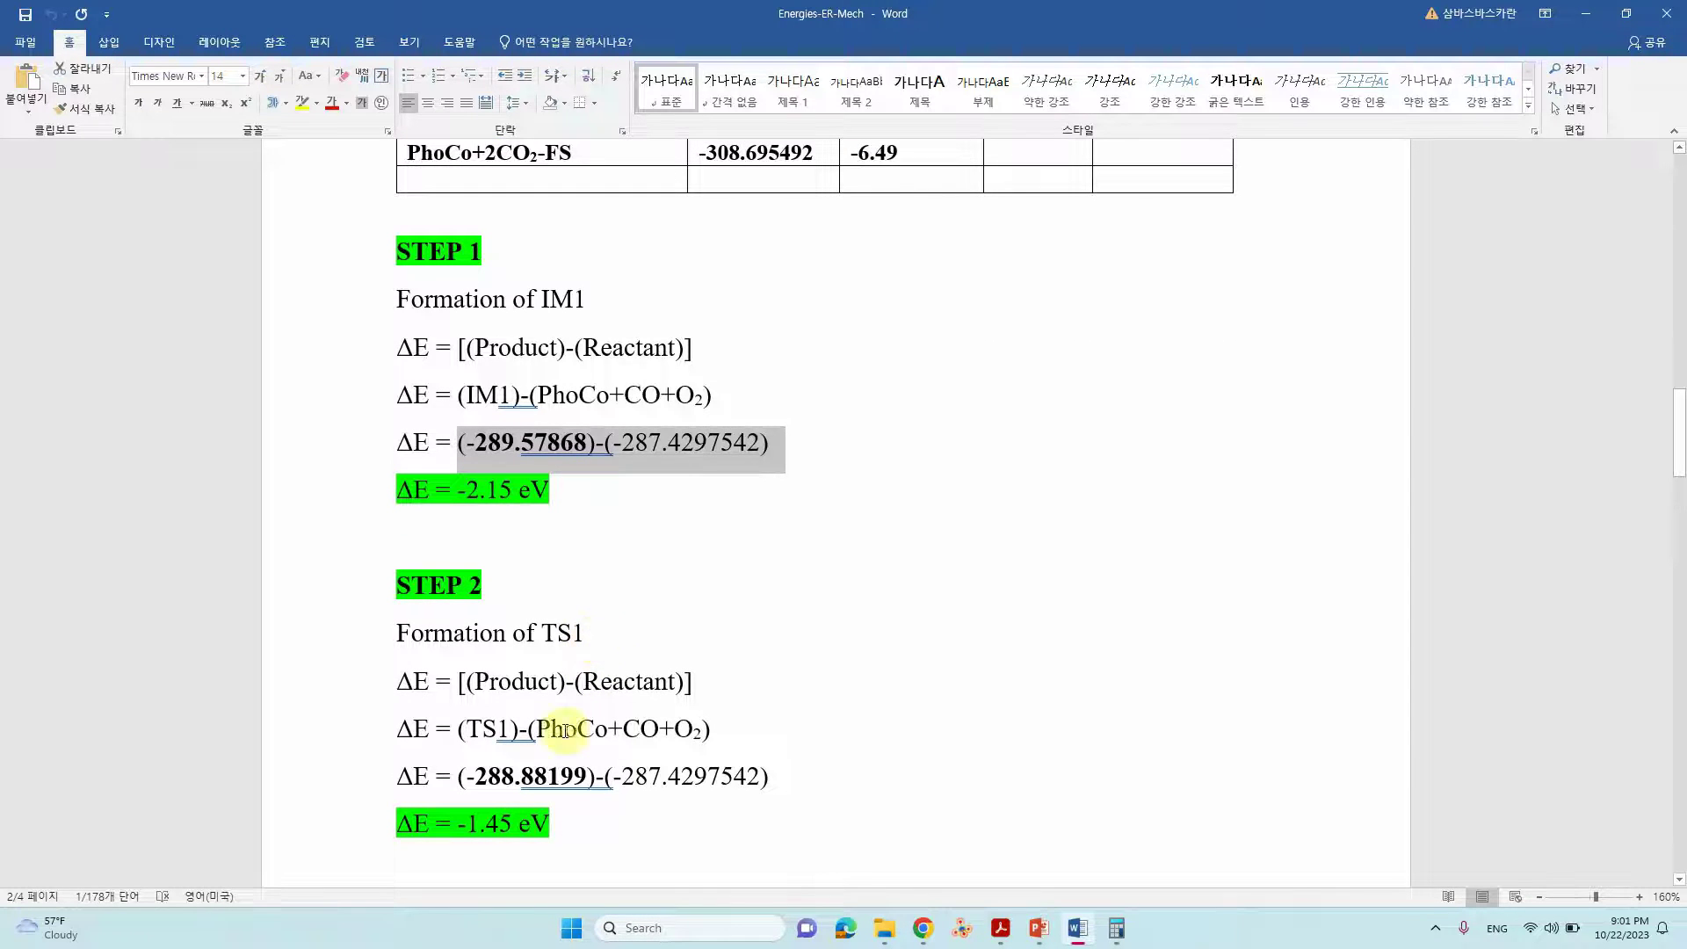
left_click(497, 729)
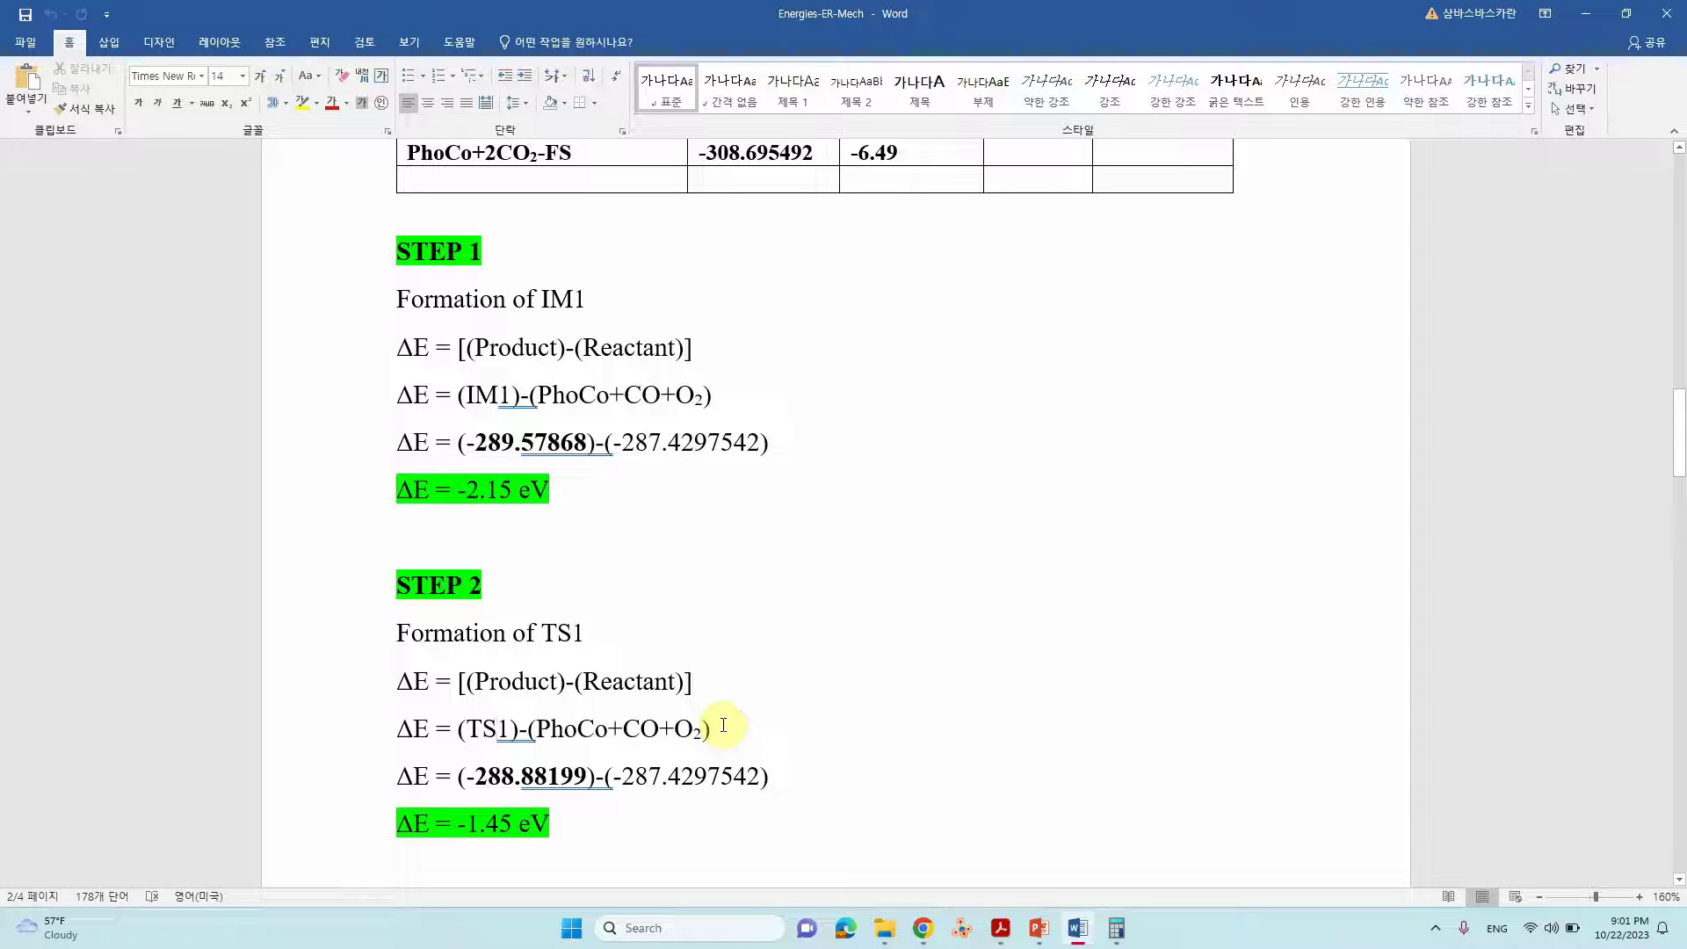
left_click_drag(727, 731, 630, 731)
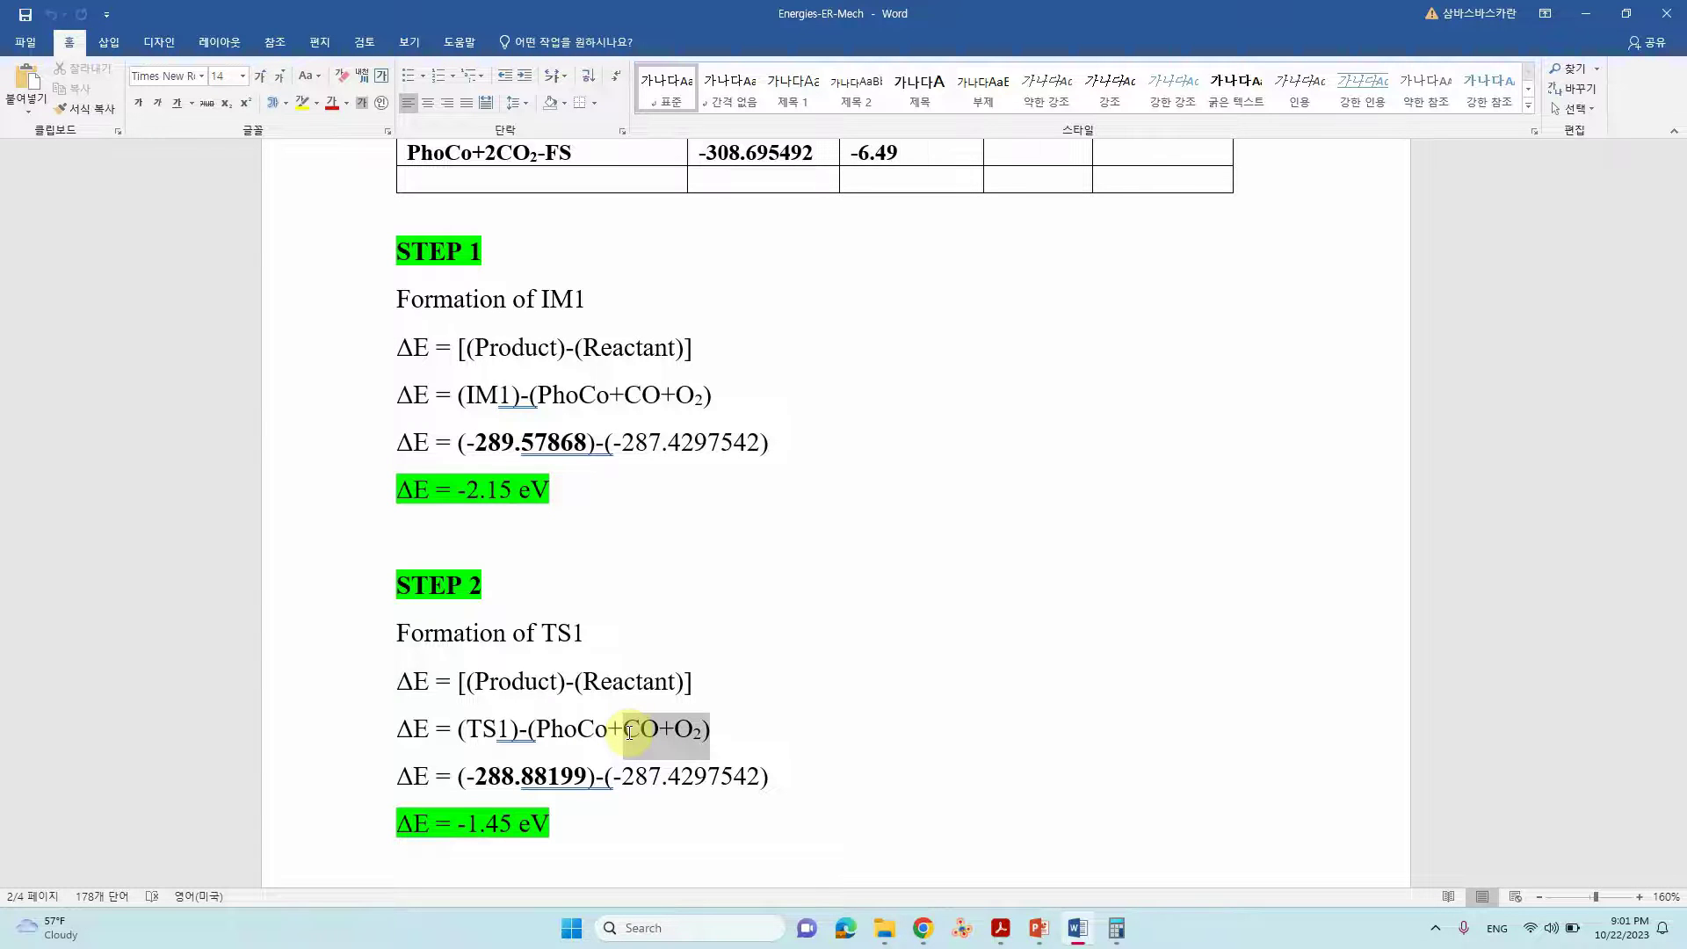
left_click(714, 738)
- Examine the STEP 3 calculation for the formation of IM2 and compare it with the IM2 structure in the energy profile figure
scroll(727, 734, "down", 2)
scroll(728, 734, "down", 12)
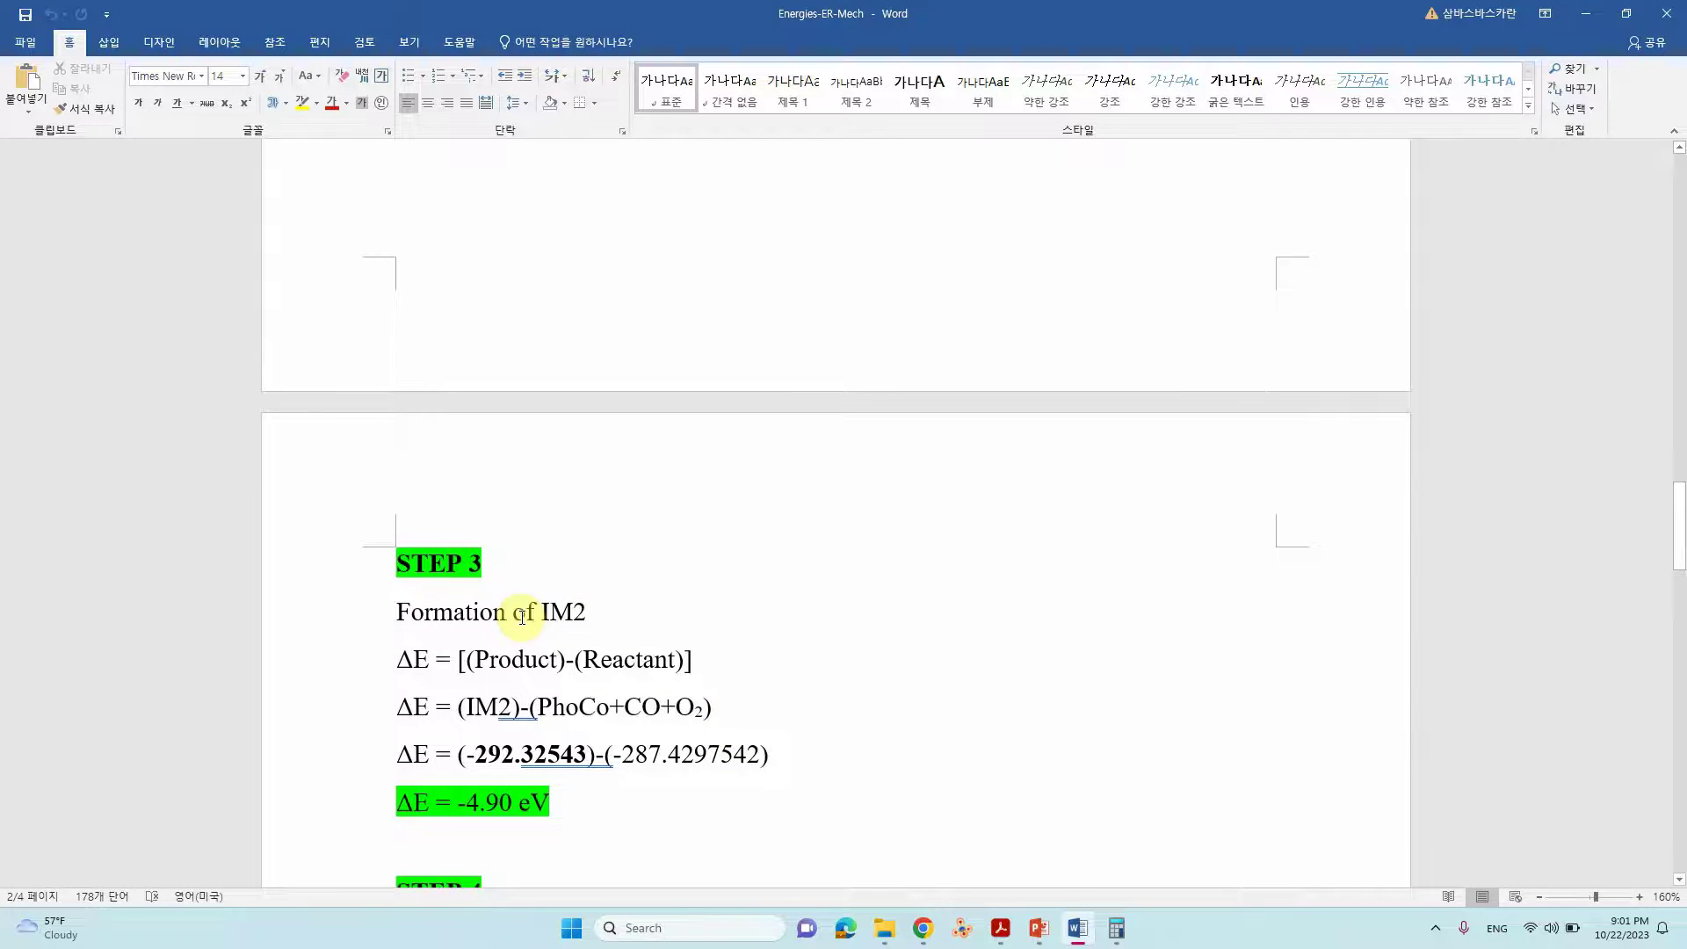
scroll(615, 622, "up", 2)
scroll(545, 650, "down", 3)
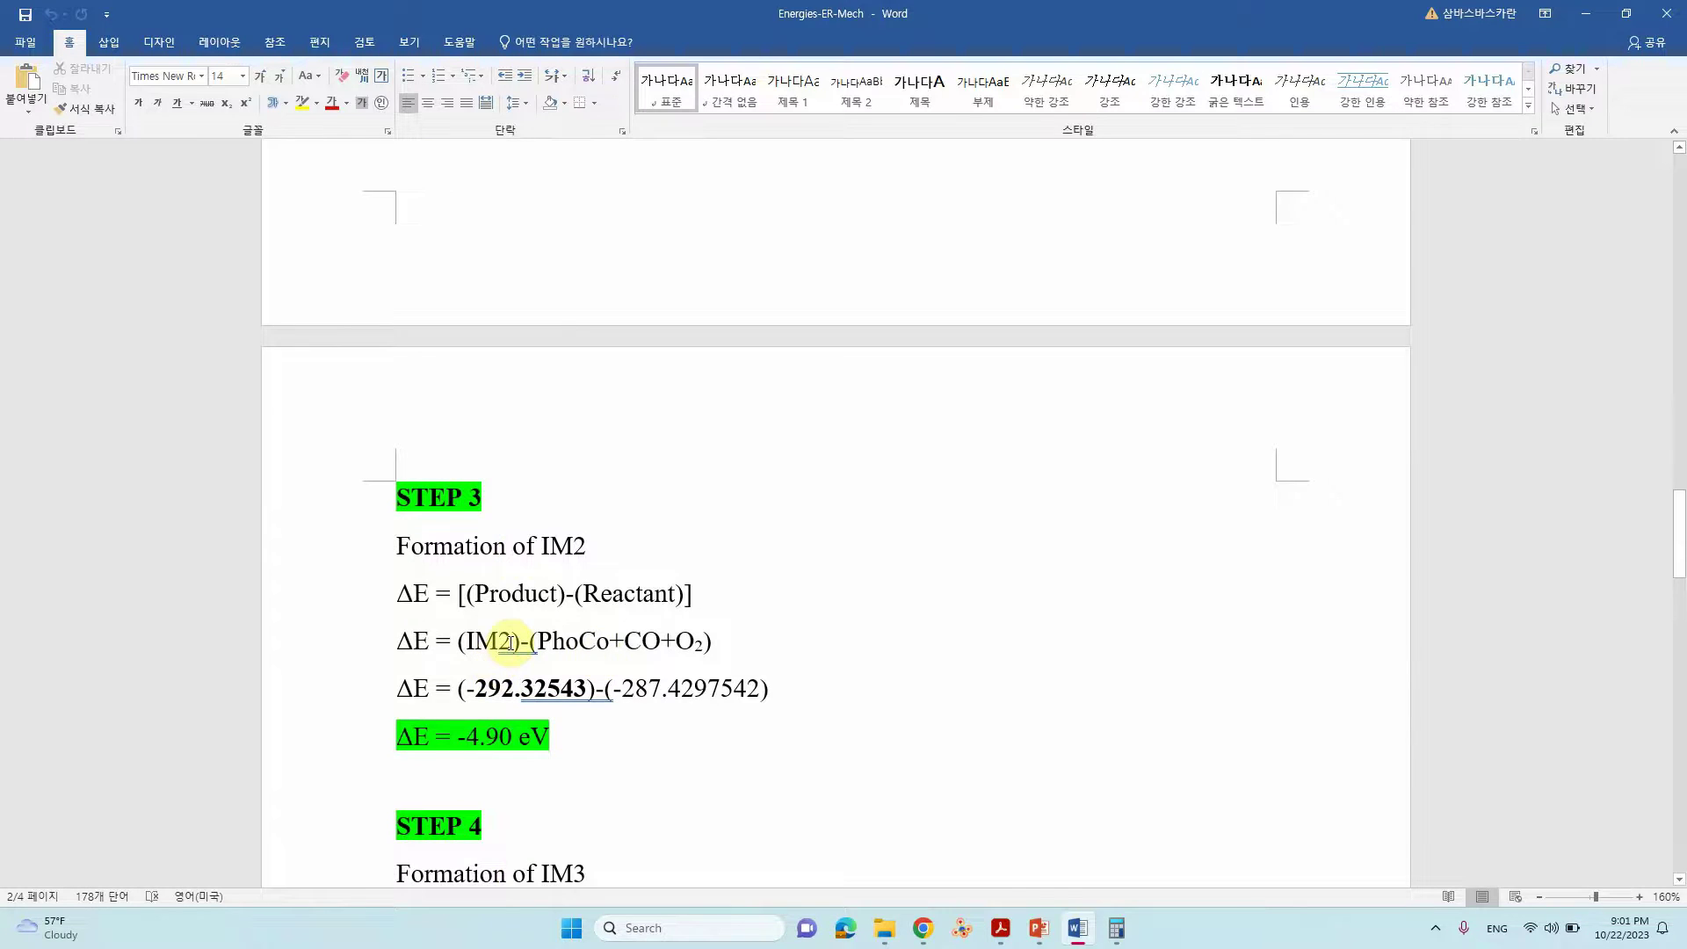
scroll(510, 642, "up", 20)
scroll(607, 647, "up", 10)
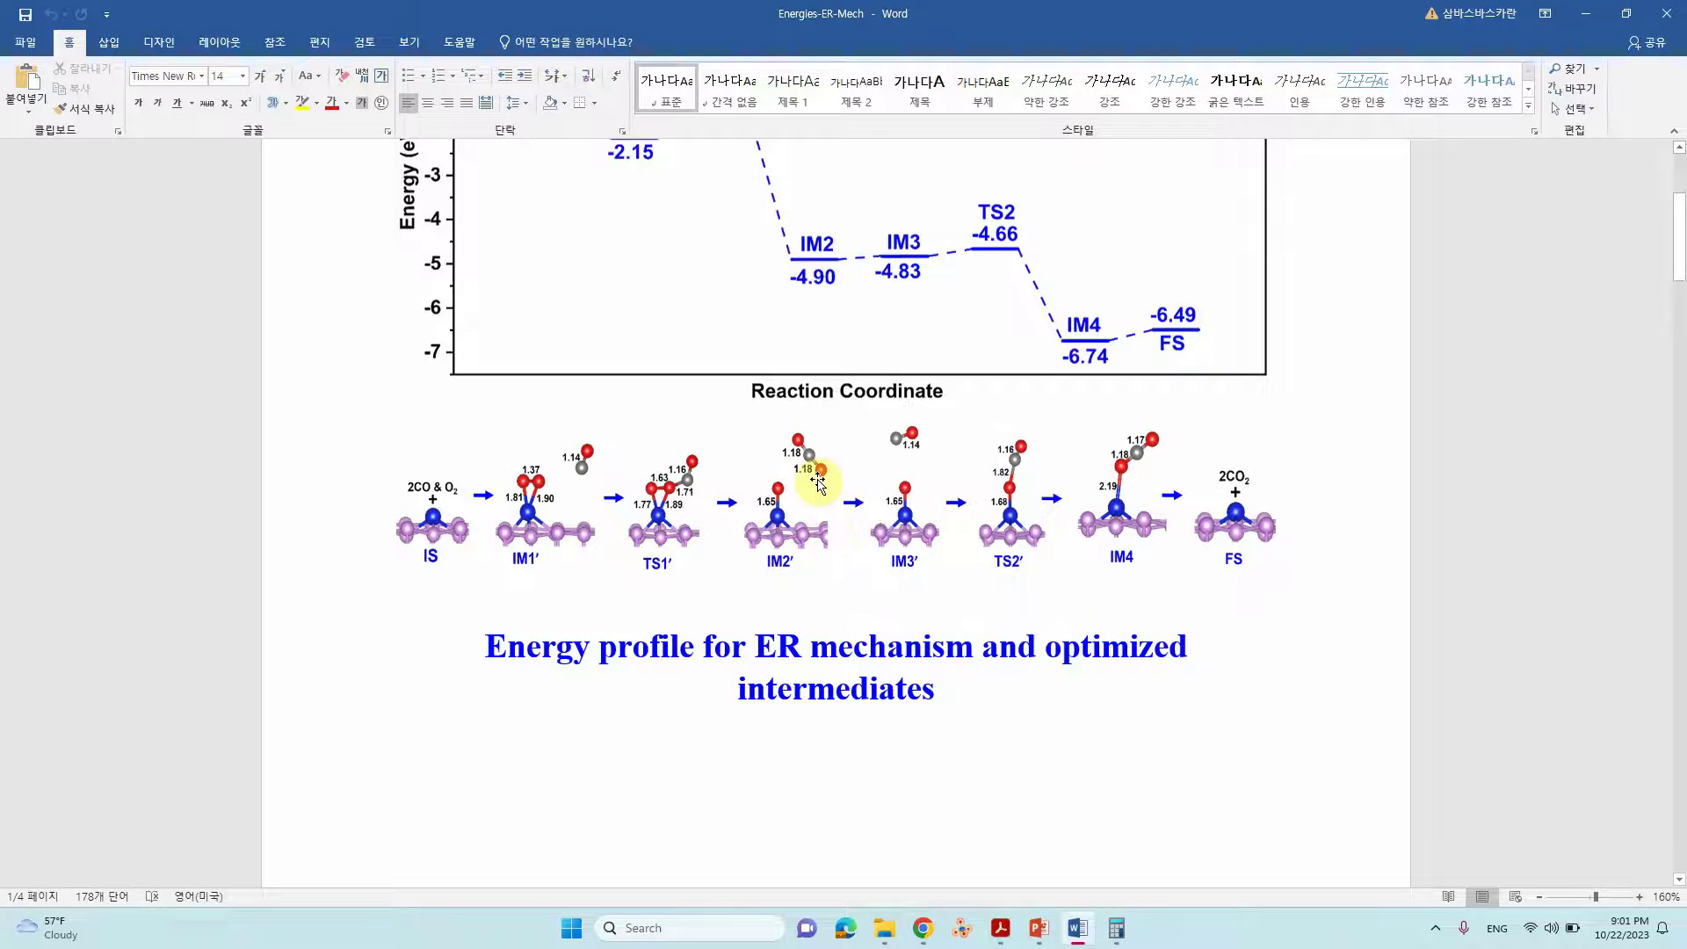
scroll(817, 482, "down", 20)
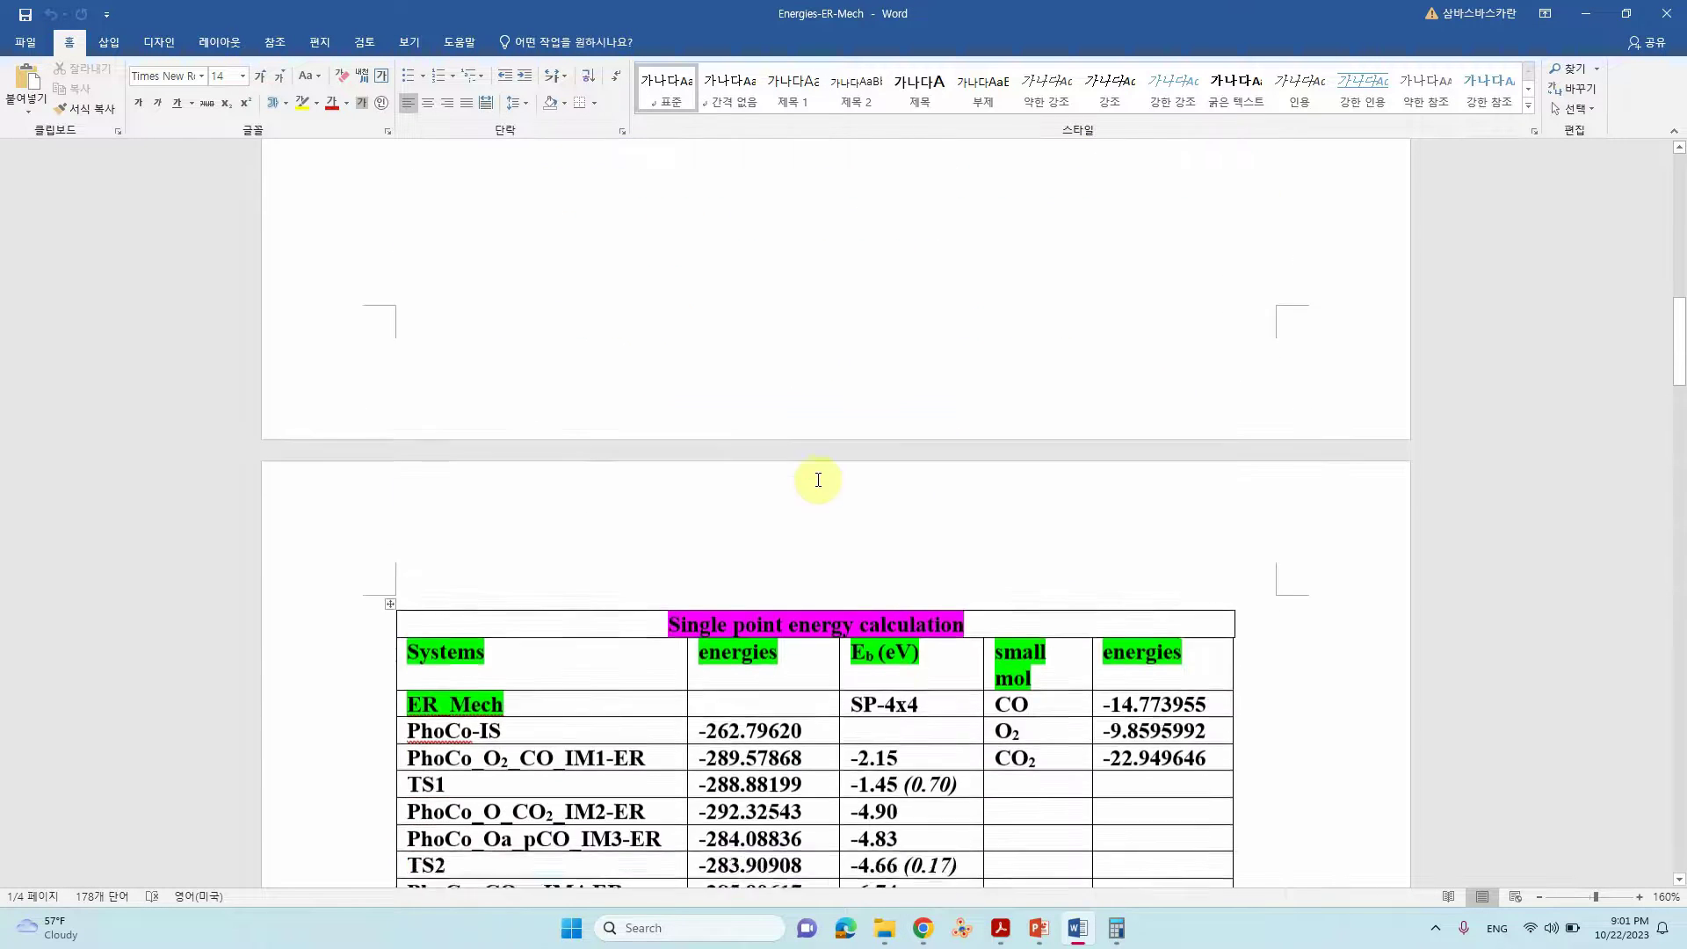
scroll(816, 481, "down", 5)
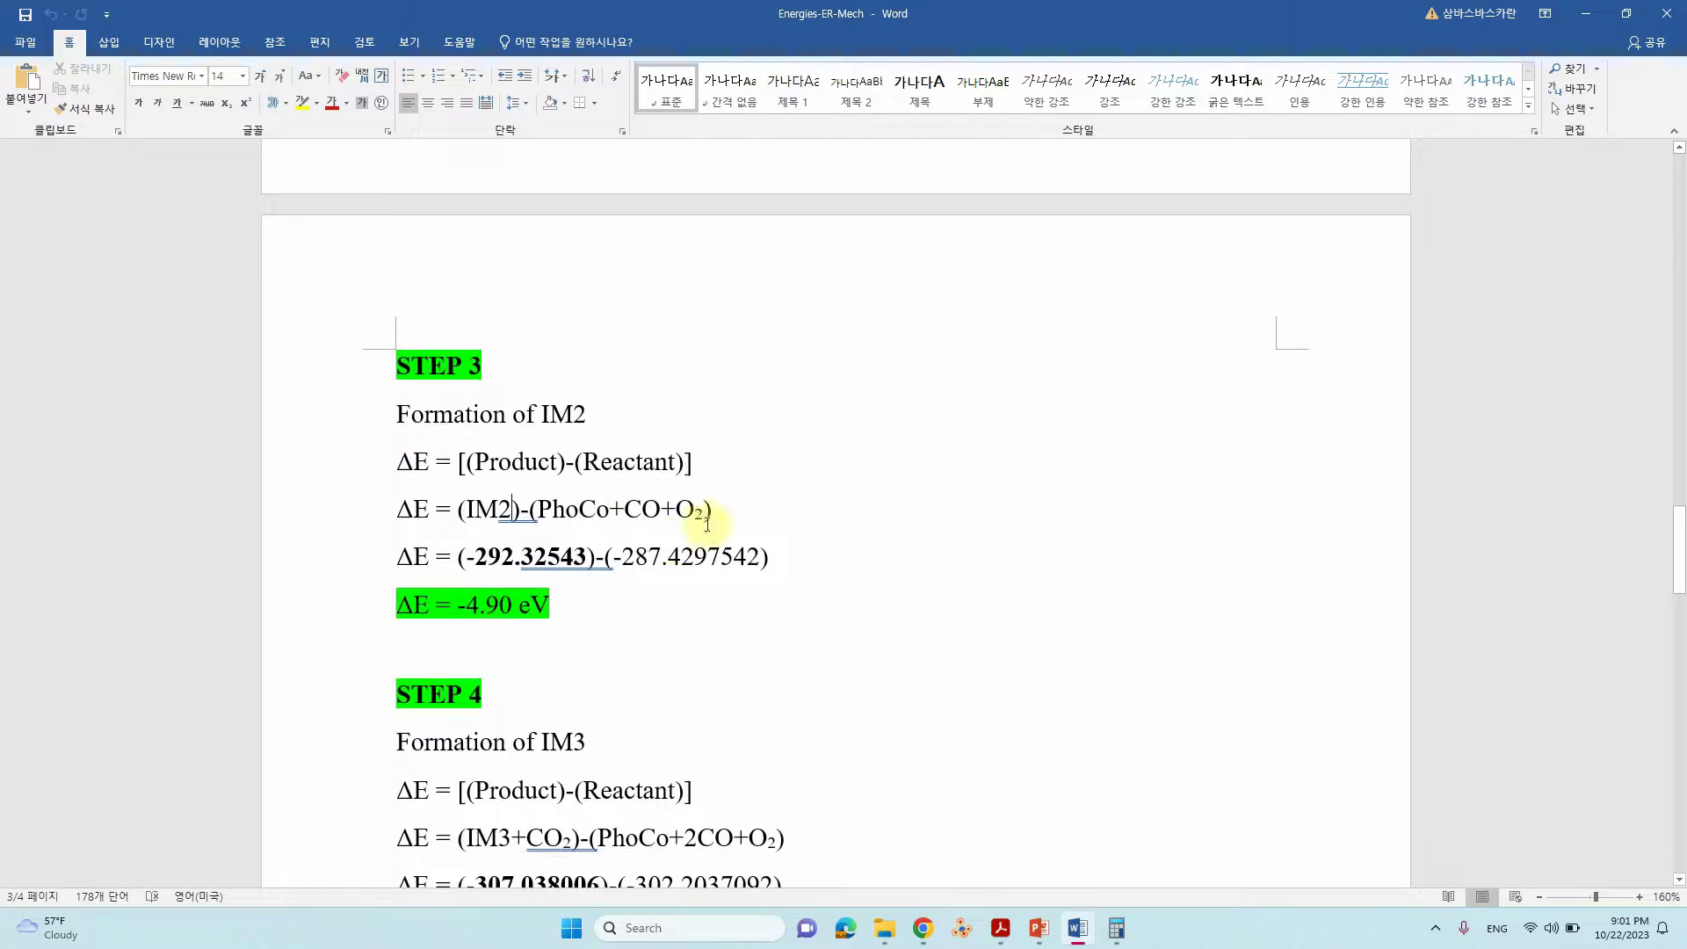
left_click(515, 556)
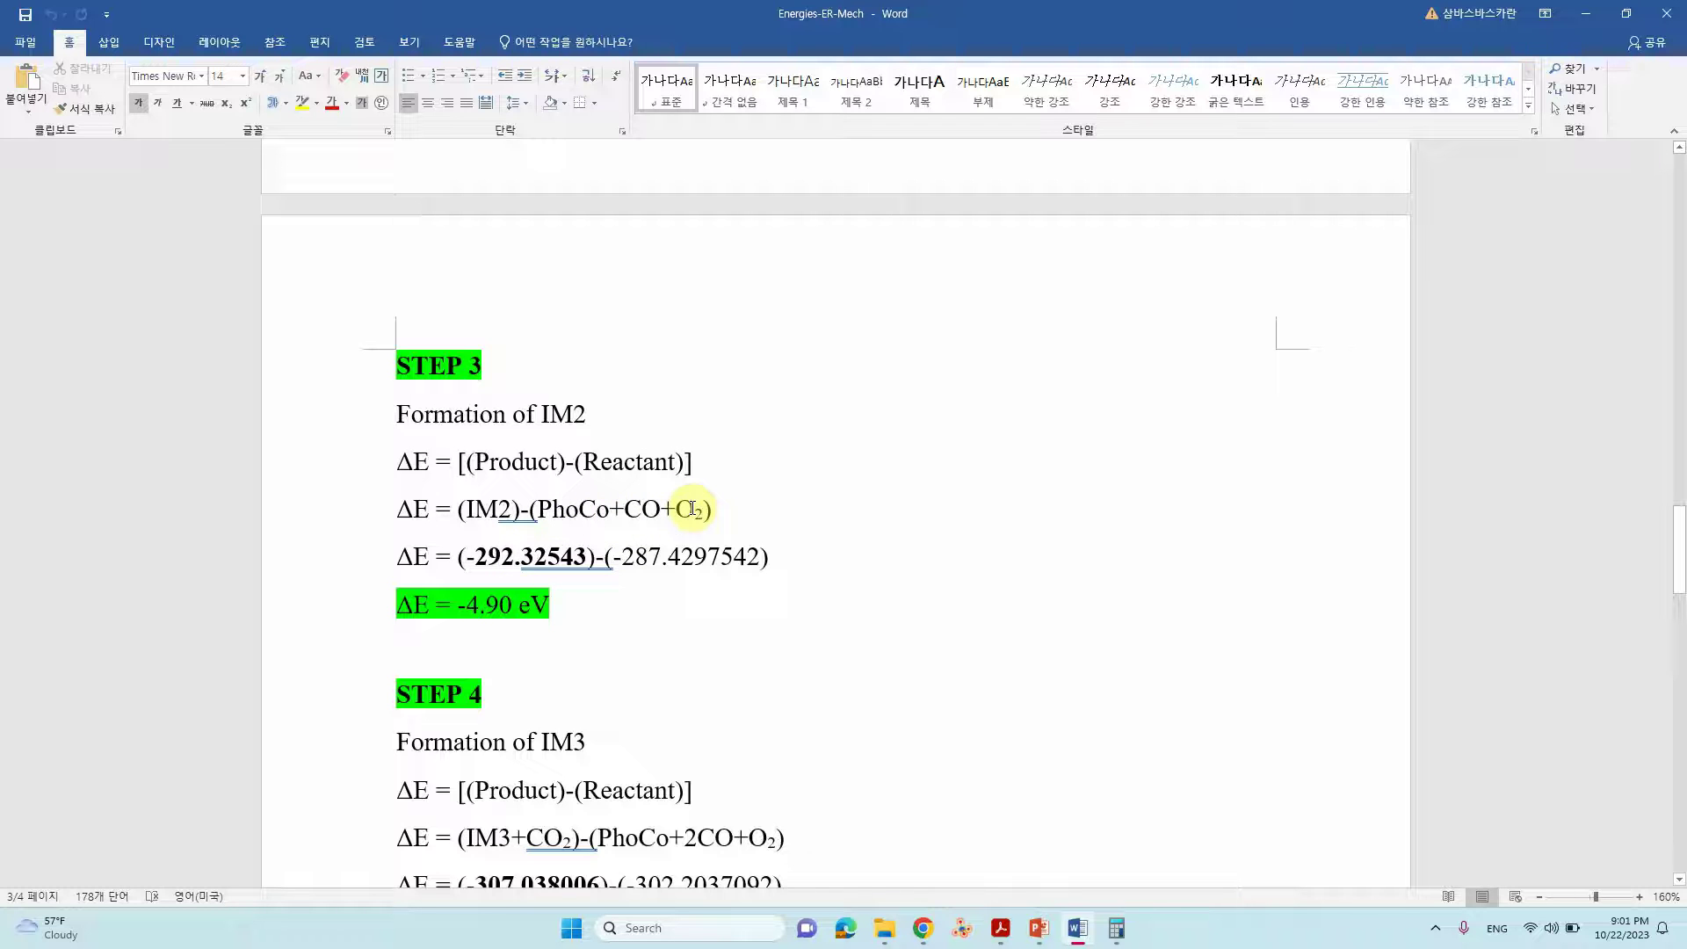
left_click(474, 606)
- Examine the STEP 4 and STEP 5 calculations for the formation of IM3 and TS2
scroll(524, 645, "down", 3)
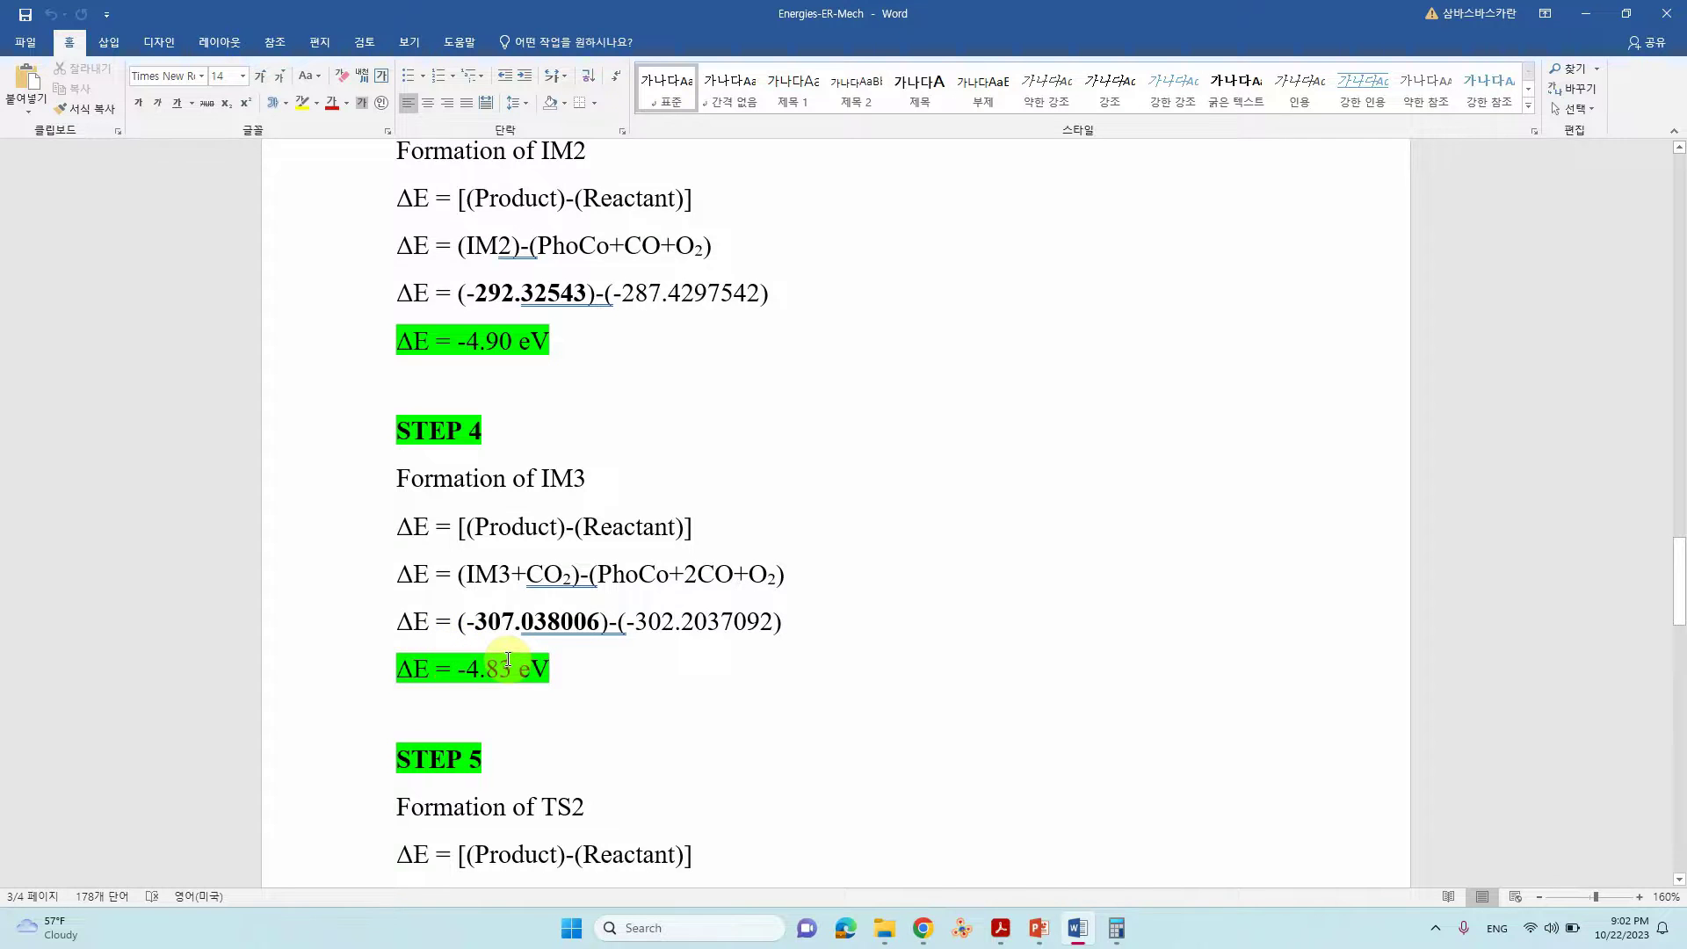
scroll(475, 664, "down", 3)
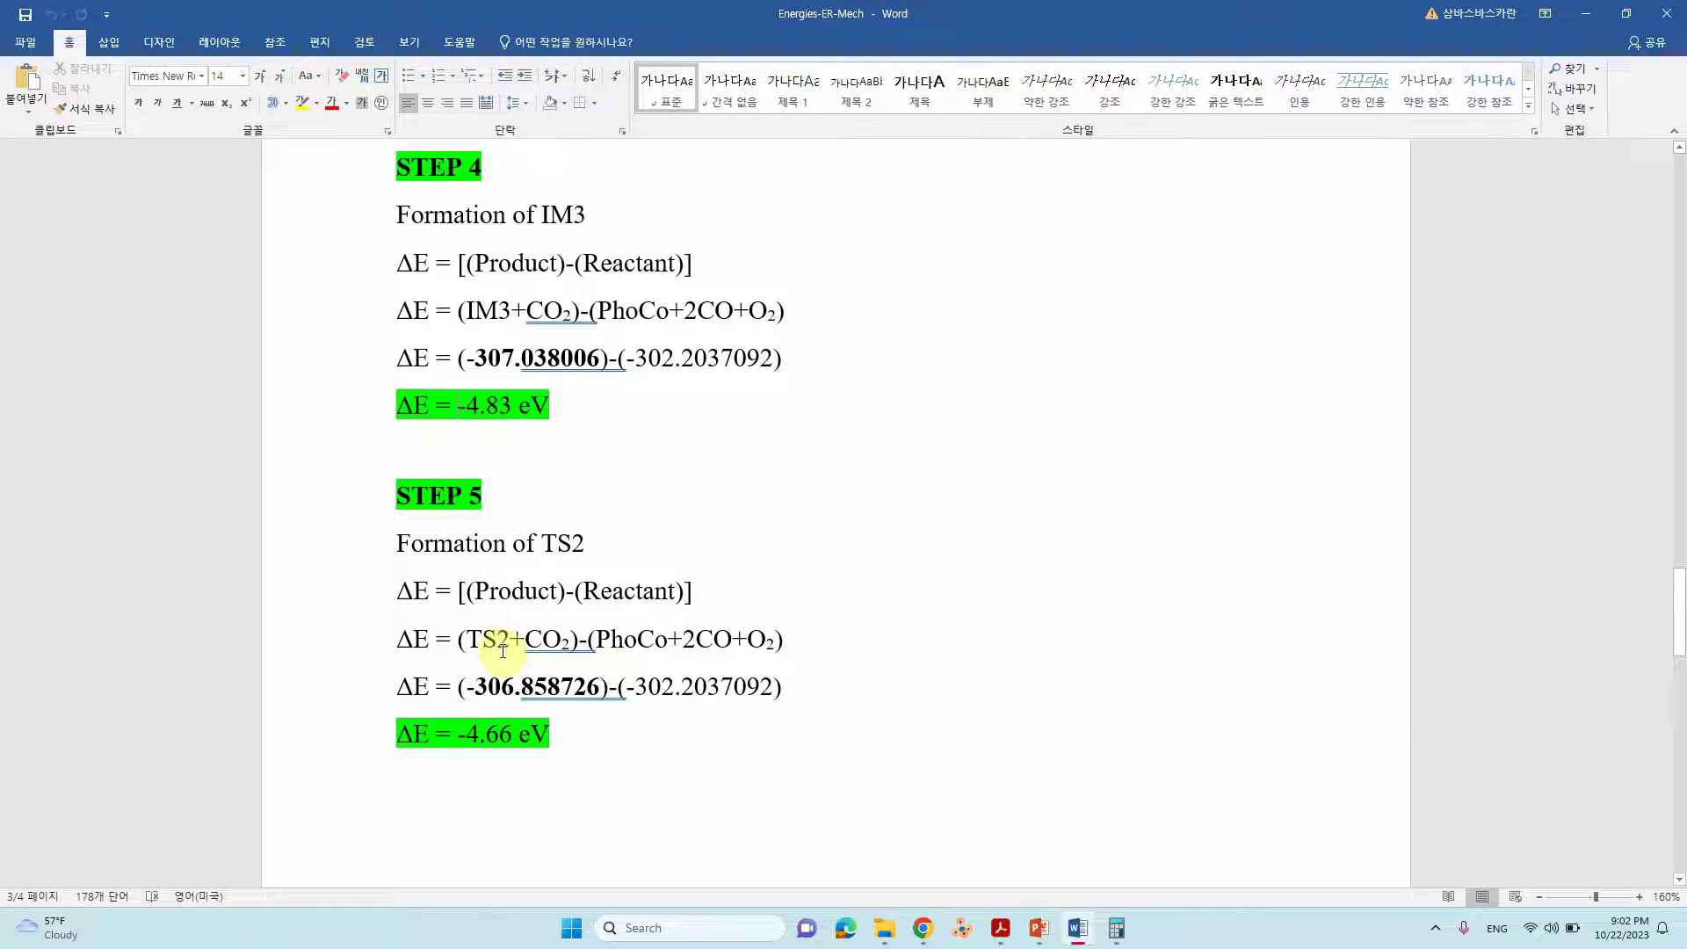
left_click(534, 686)
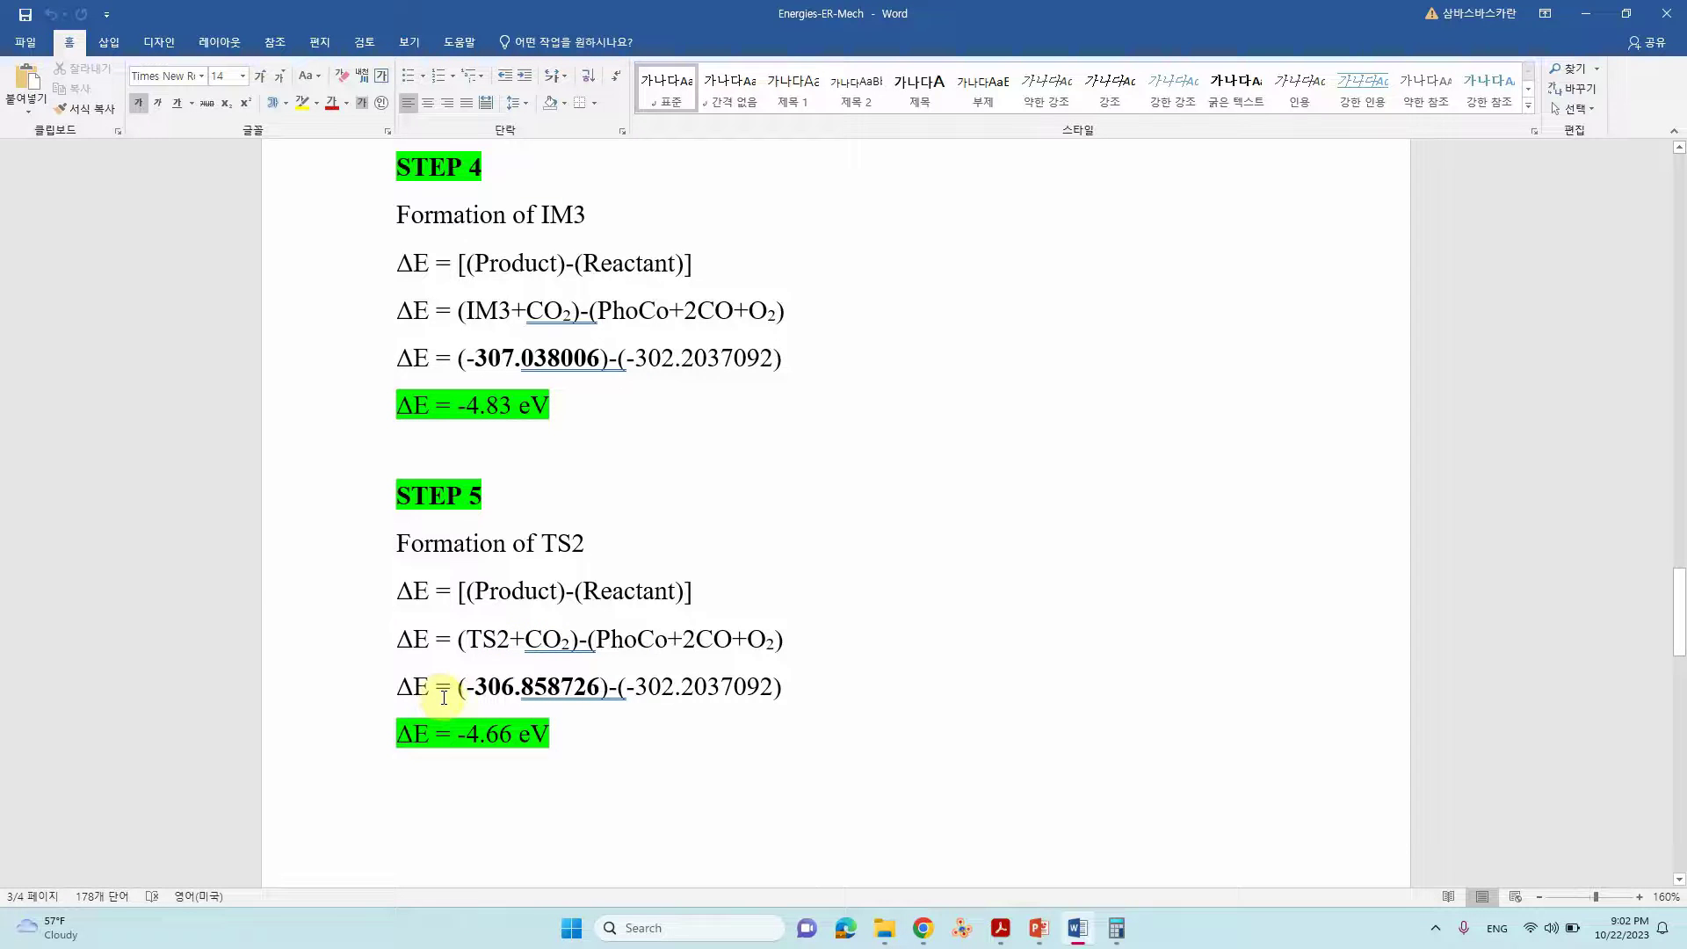
- Examine the STEP 6 and STEP 7 calculations for IM4 and FS, comparing them with the structures in the energy profile figure
scroll(534, 735, "down", 10)
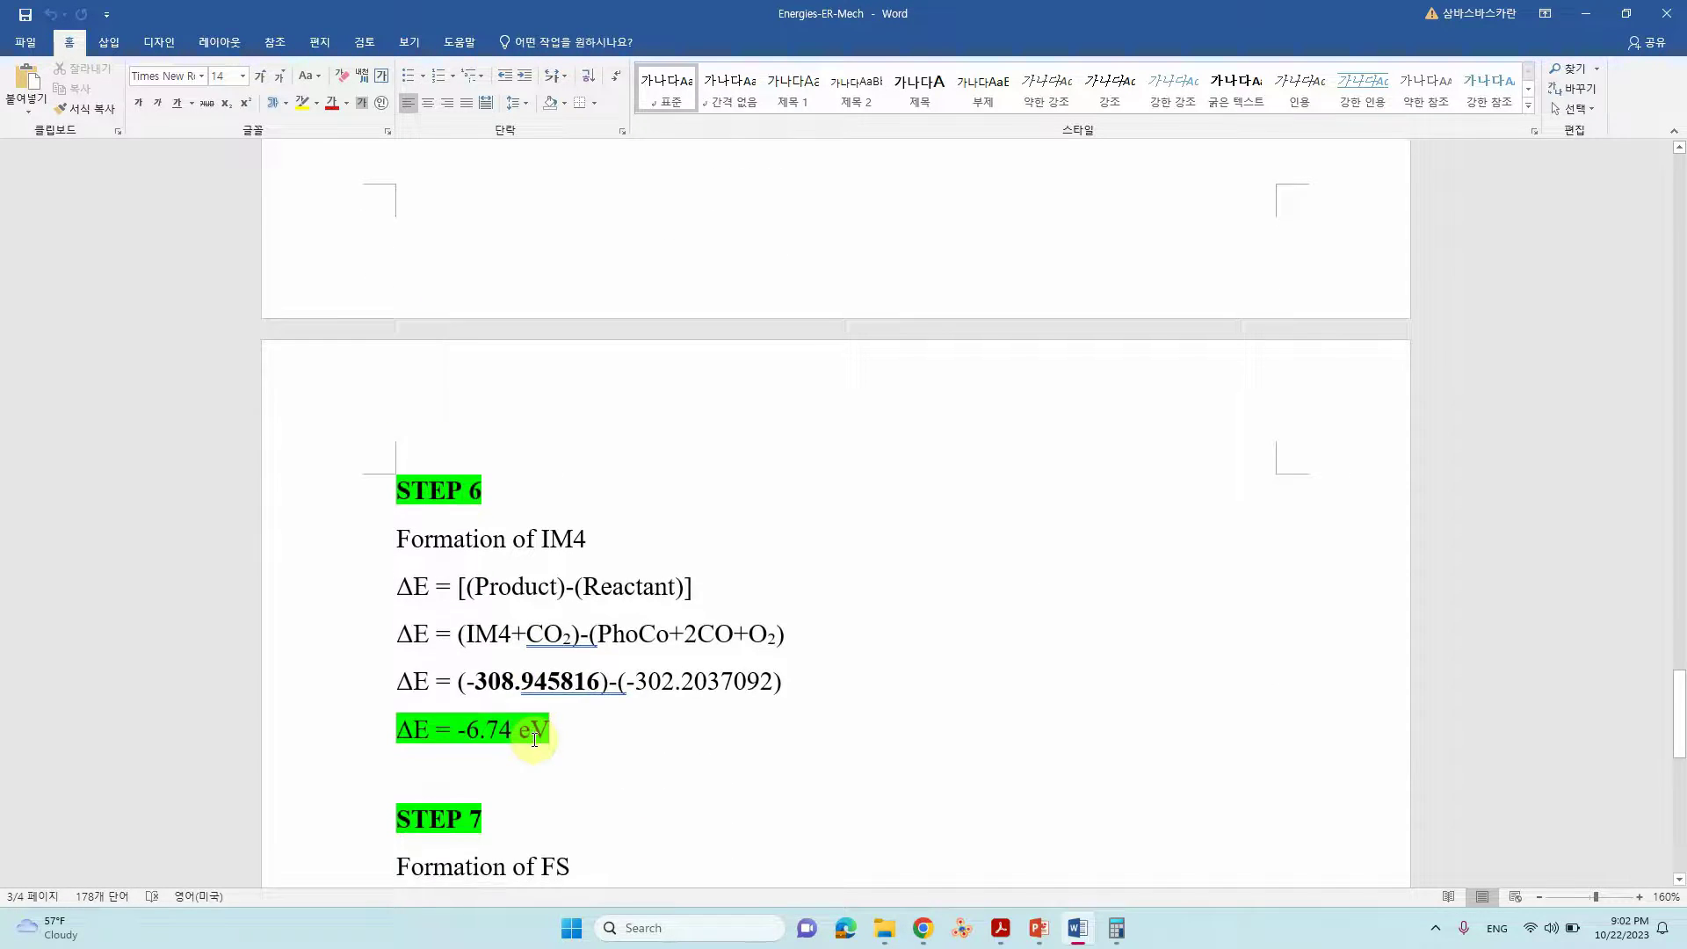
scroll(866, 489, "up", 10)
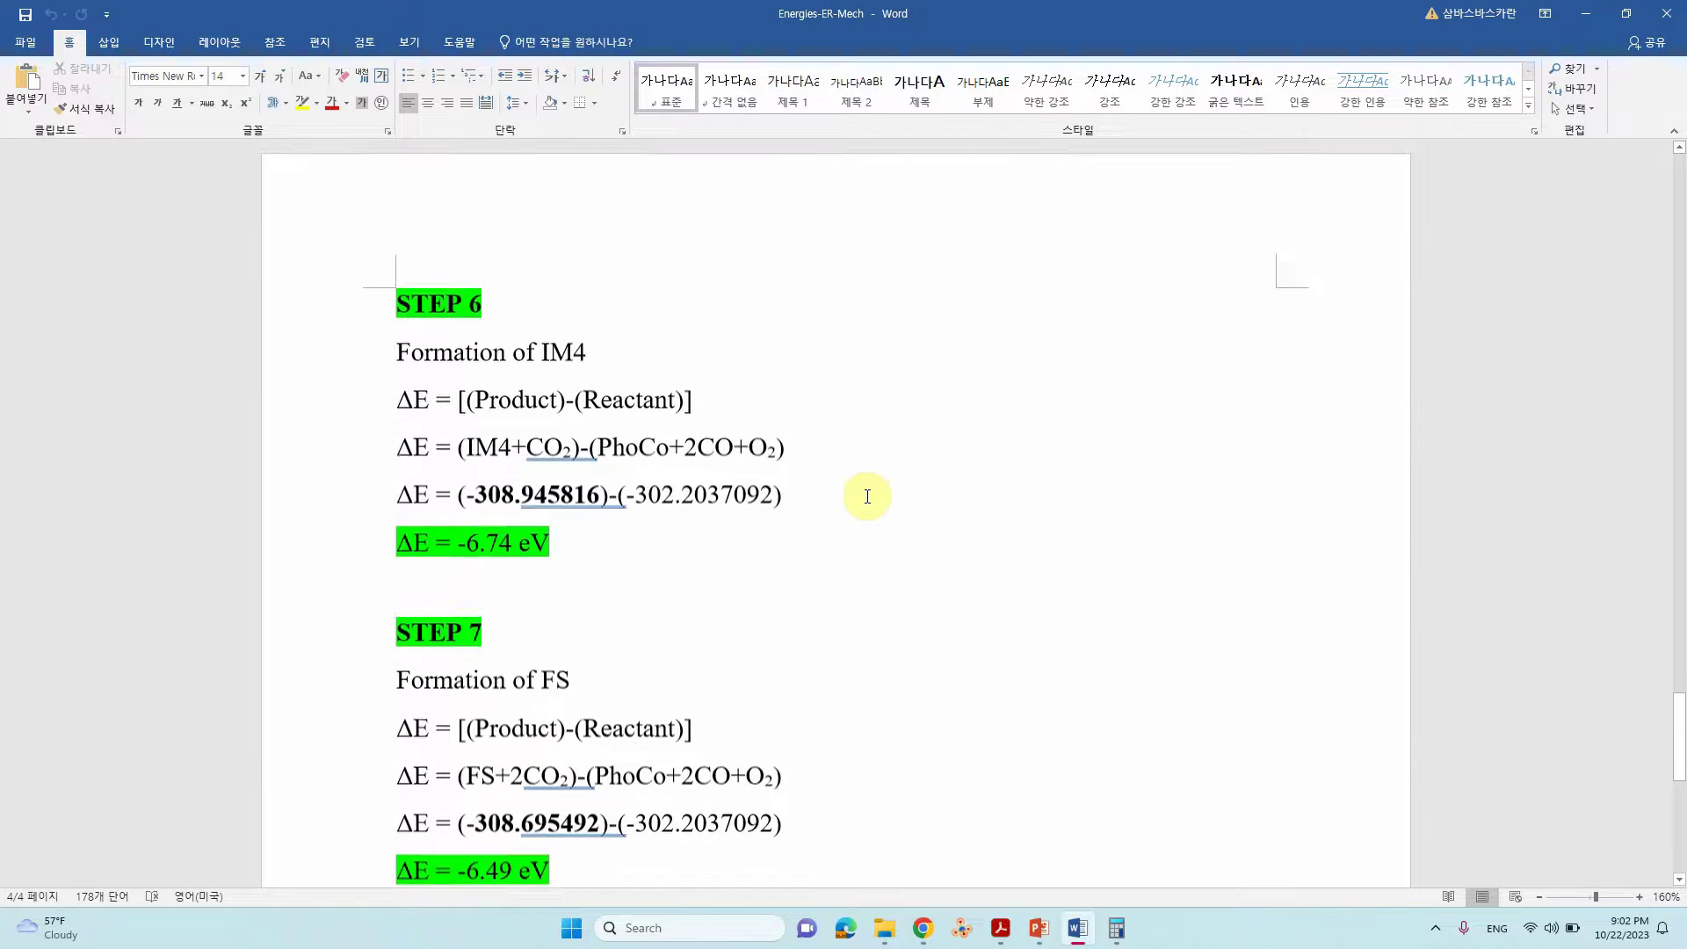
scroll(881, 509, "up", 15)
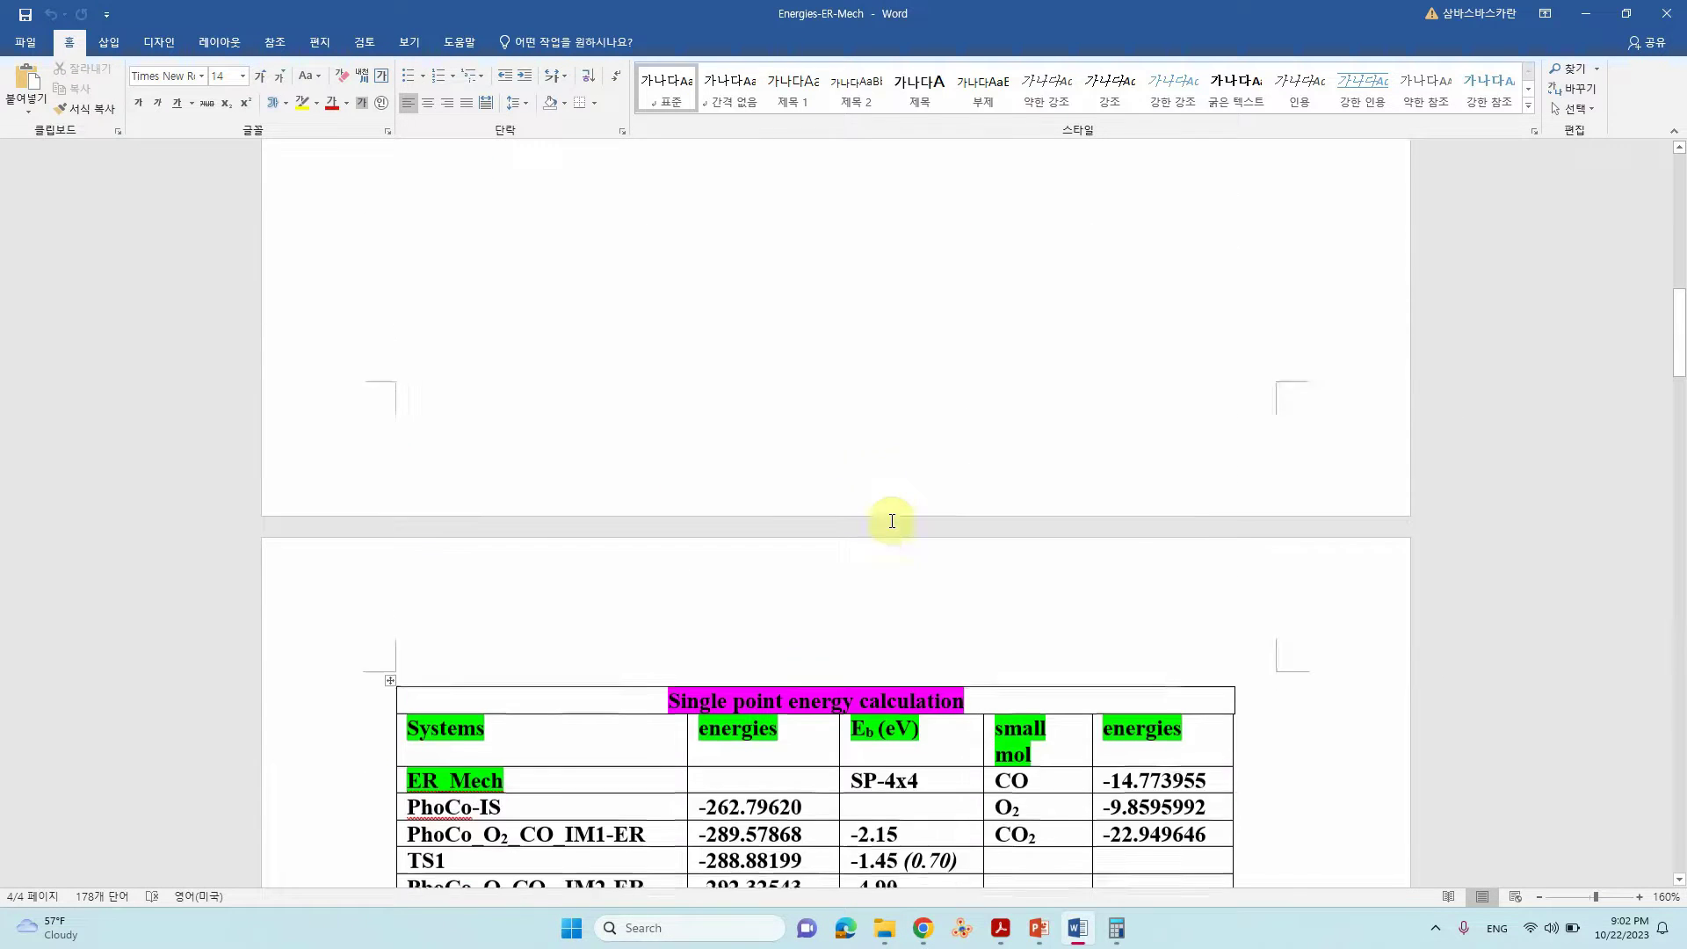
scroll(893, 530, "down", 3)
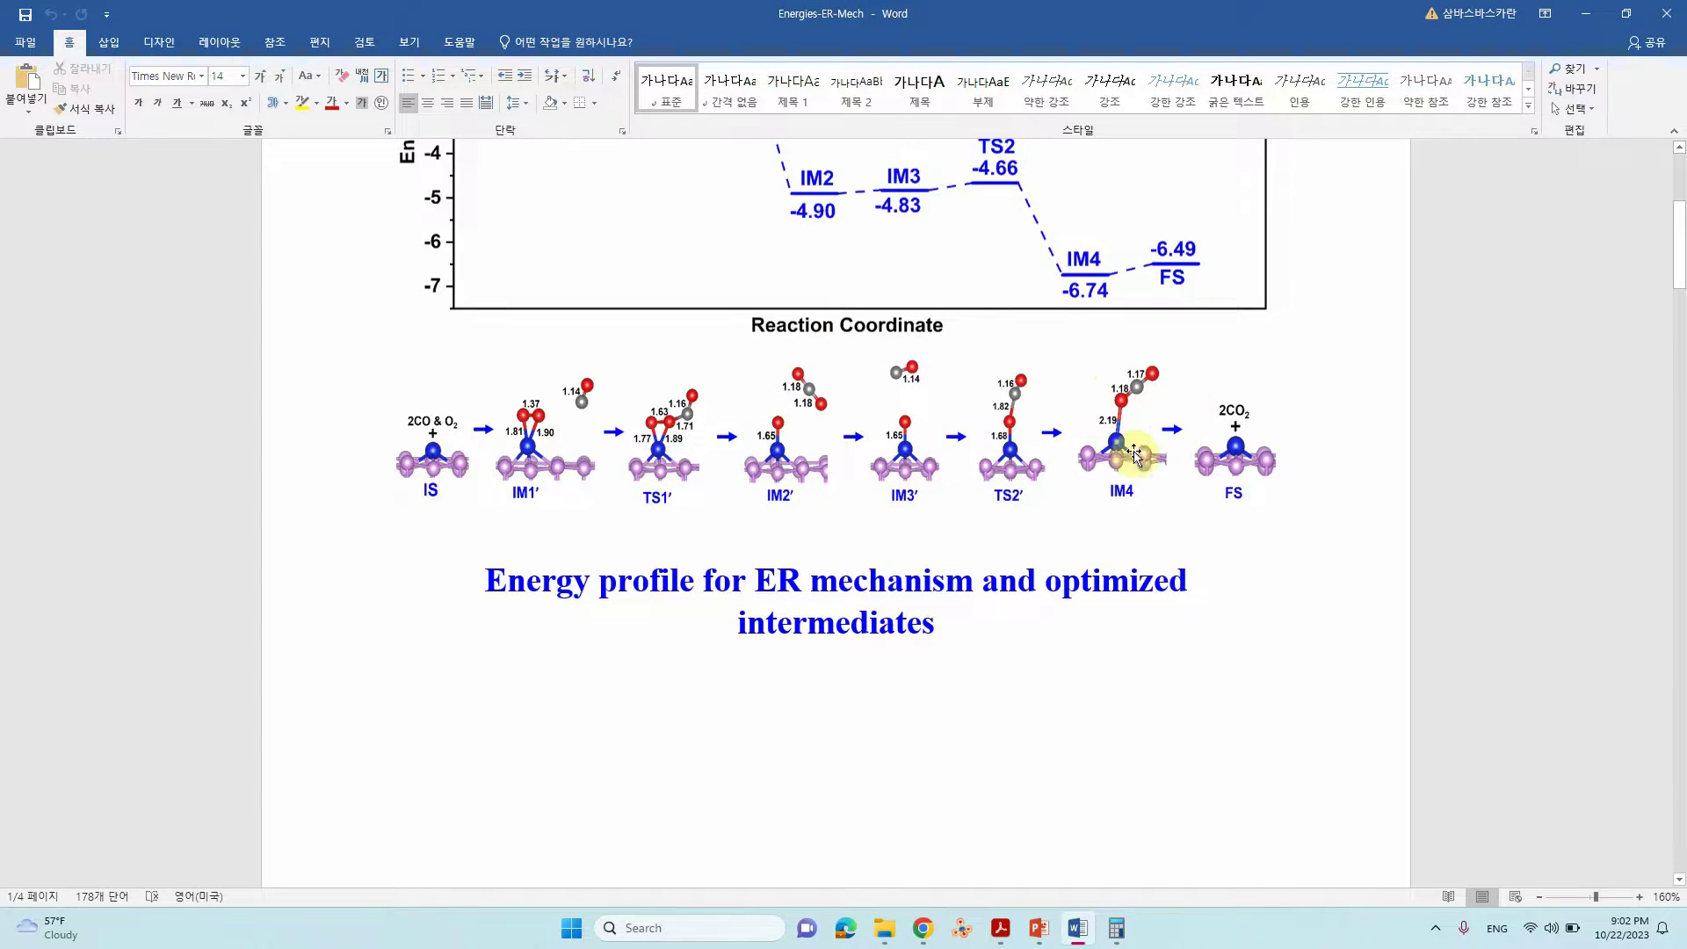
scroll(758, 499, "down", 1)
scroll(758, 499, "down", 20)
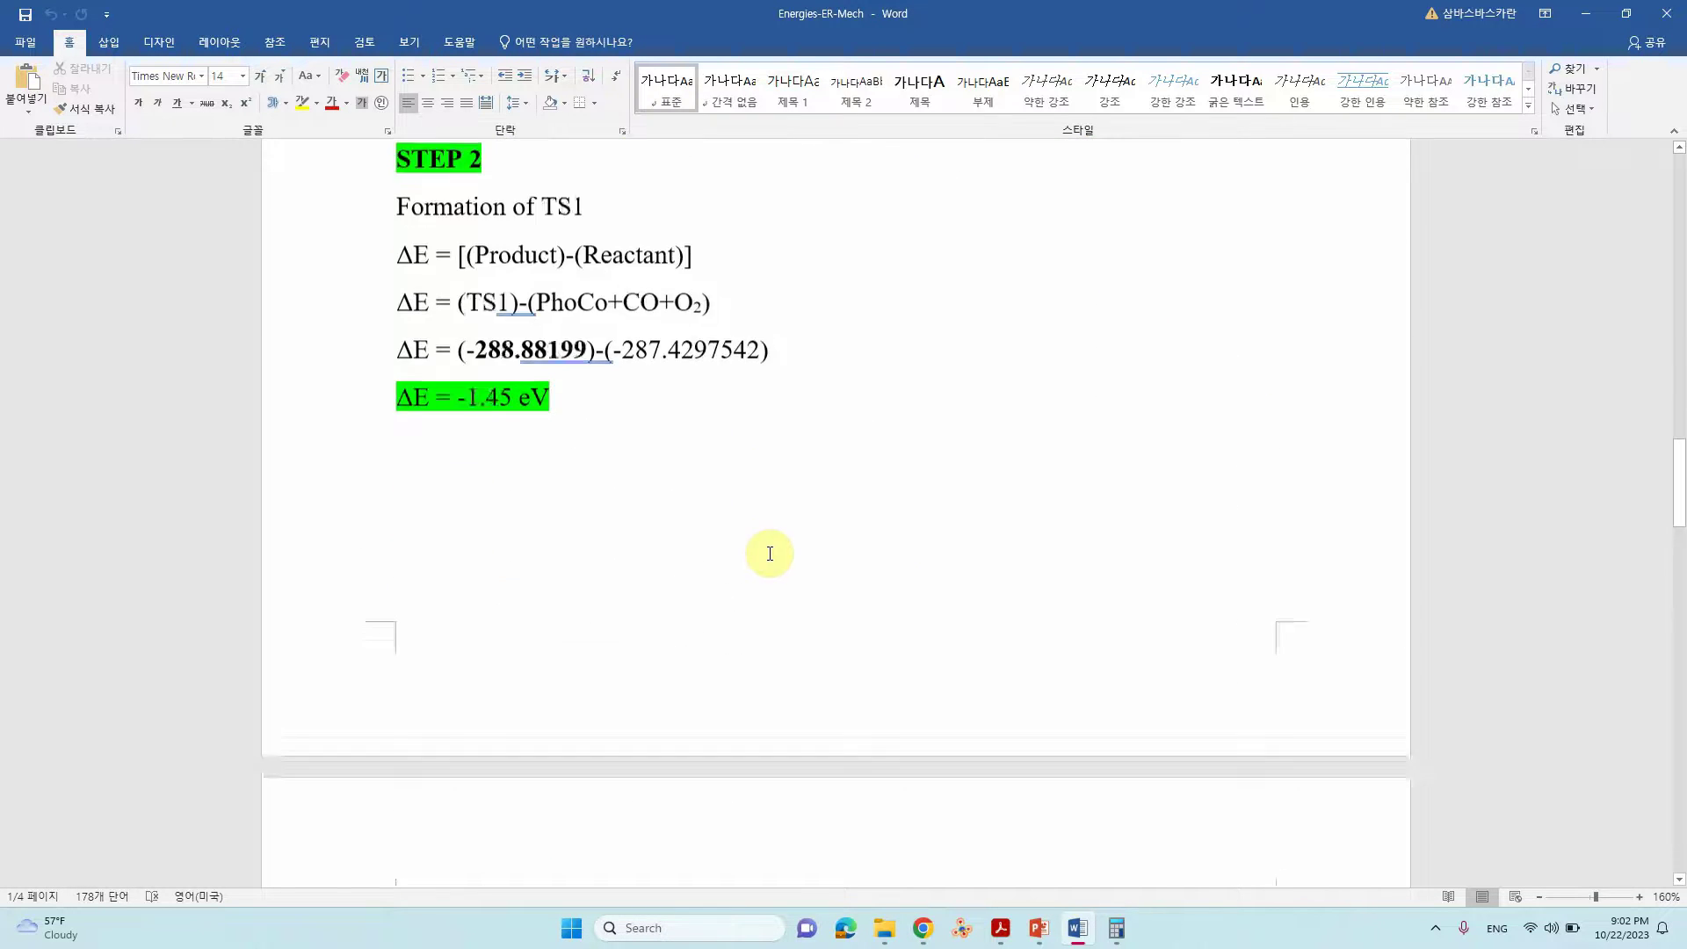
scroll(772, 568, "down", 10)
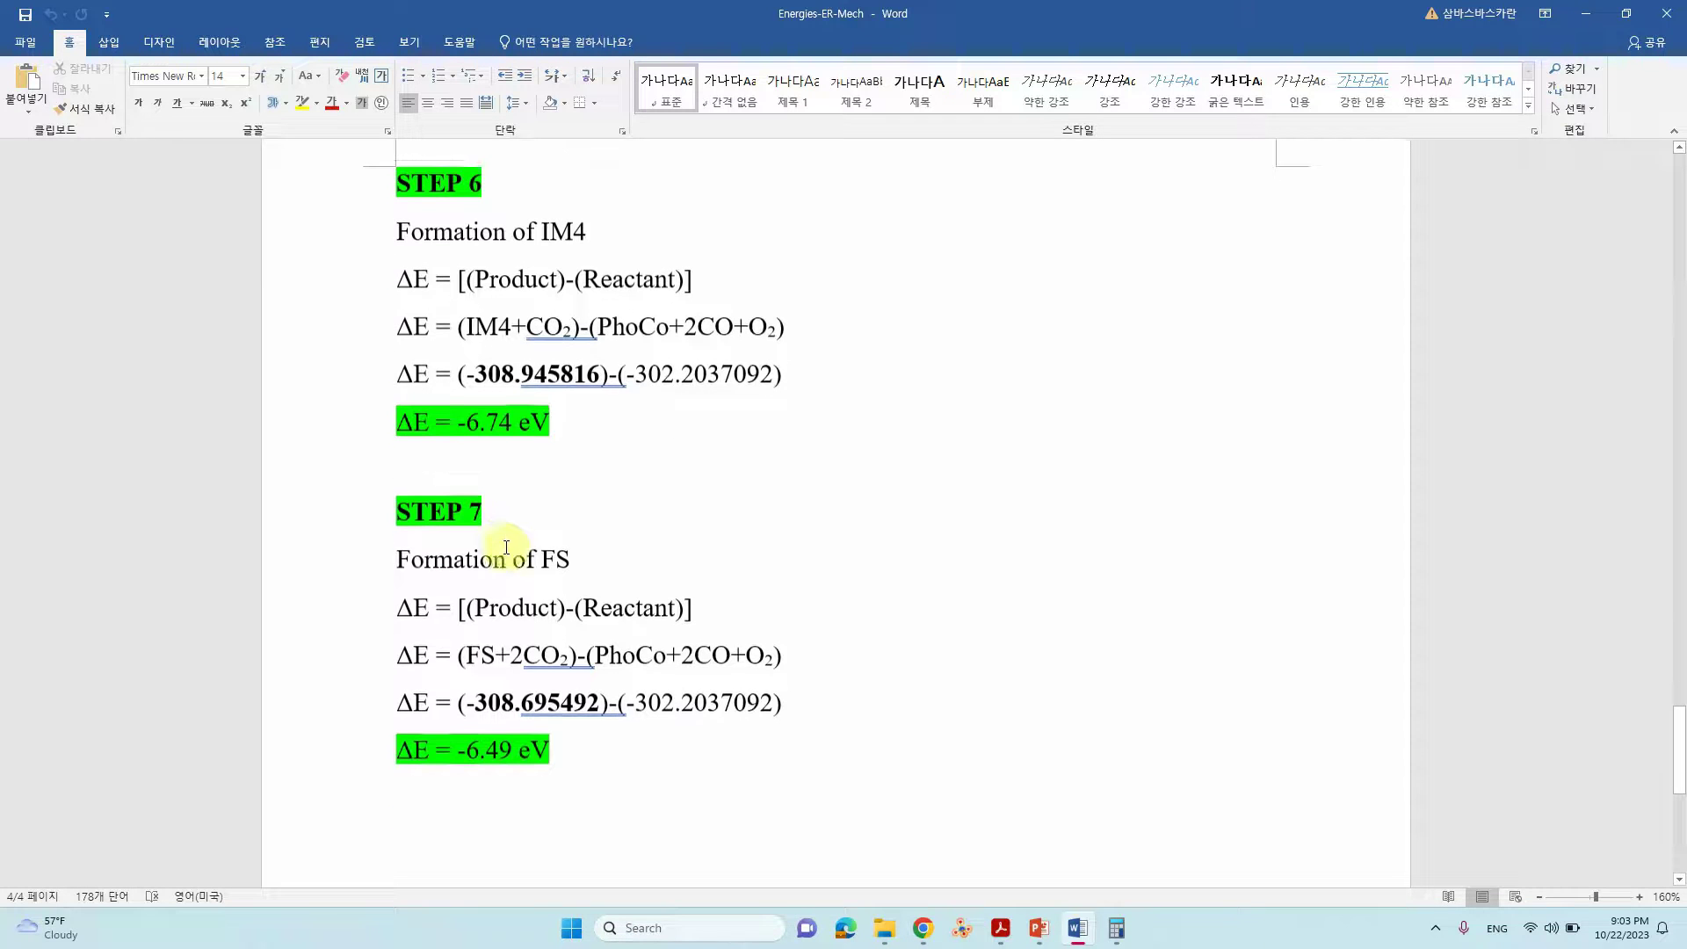
scroll(488, 555, "down", 3)
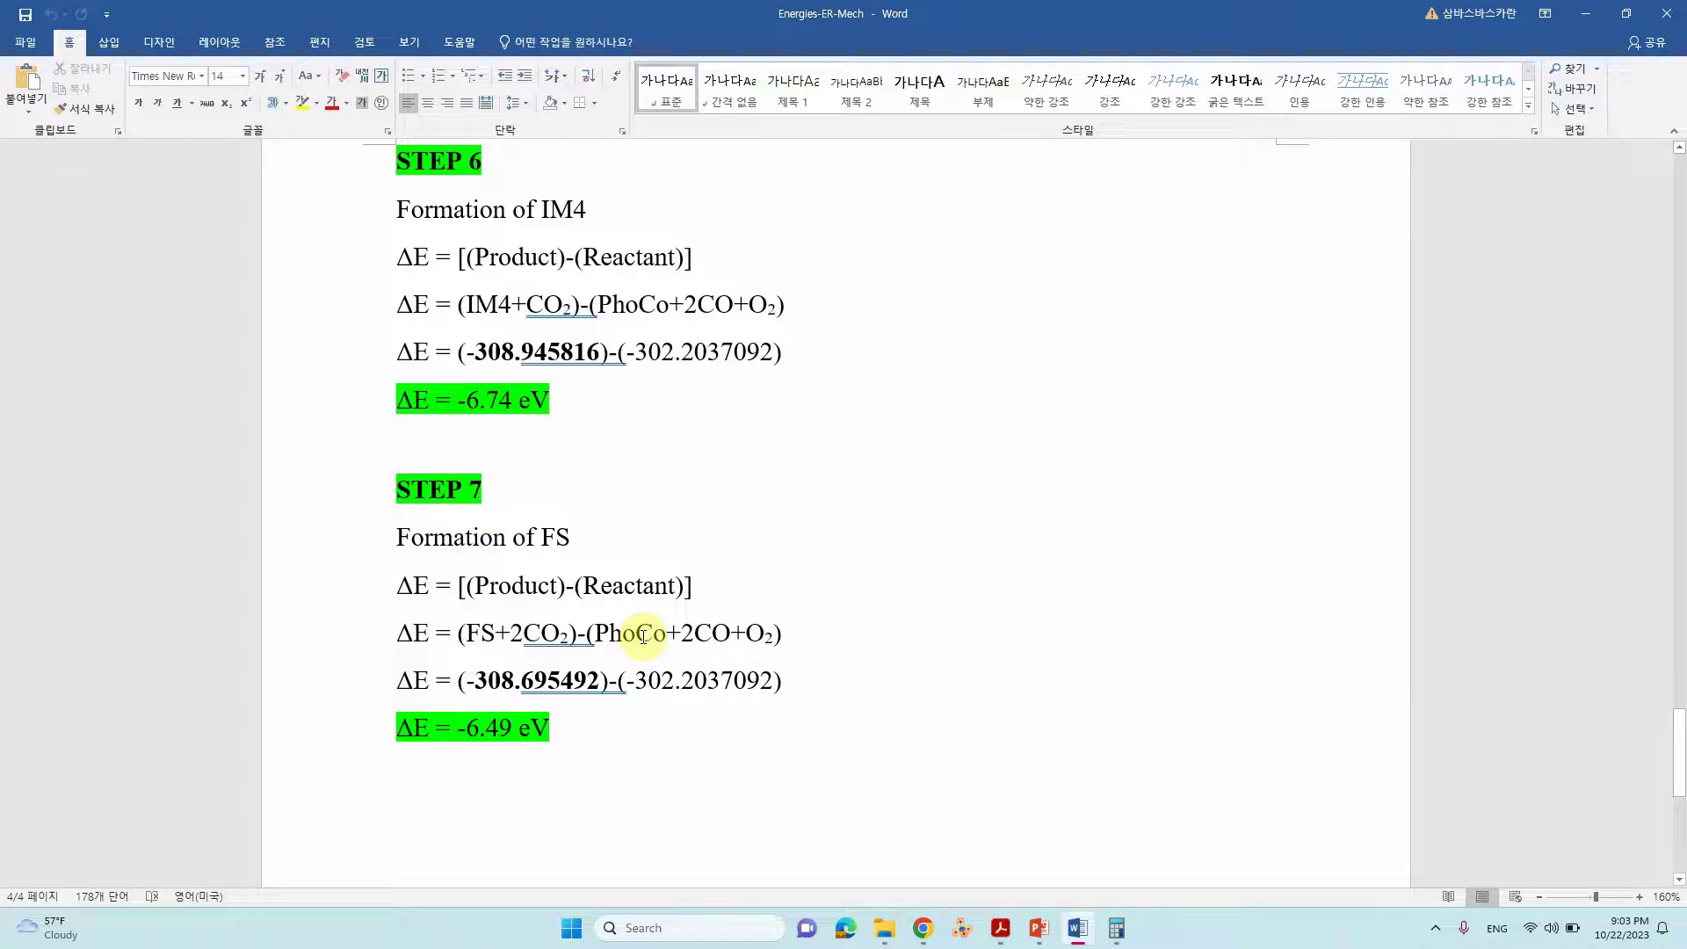
- Review the STEP 7 calculation for FS, and compare the single point energy table with the energy profile figure
left_click(712, 633)
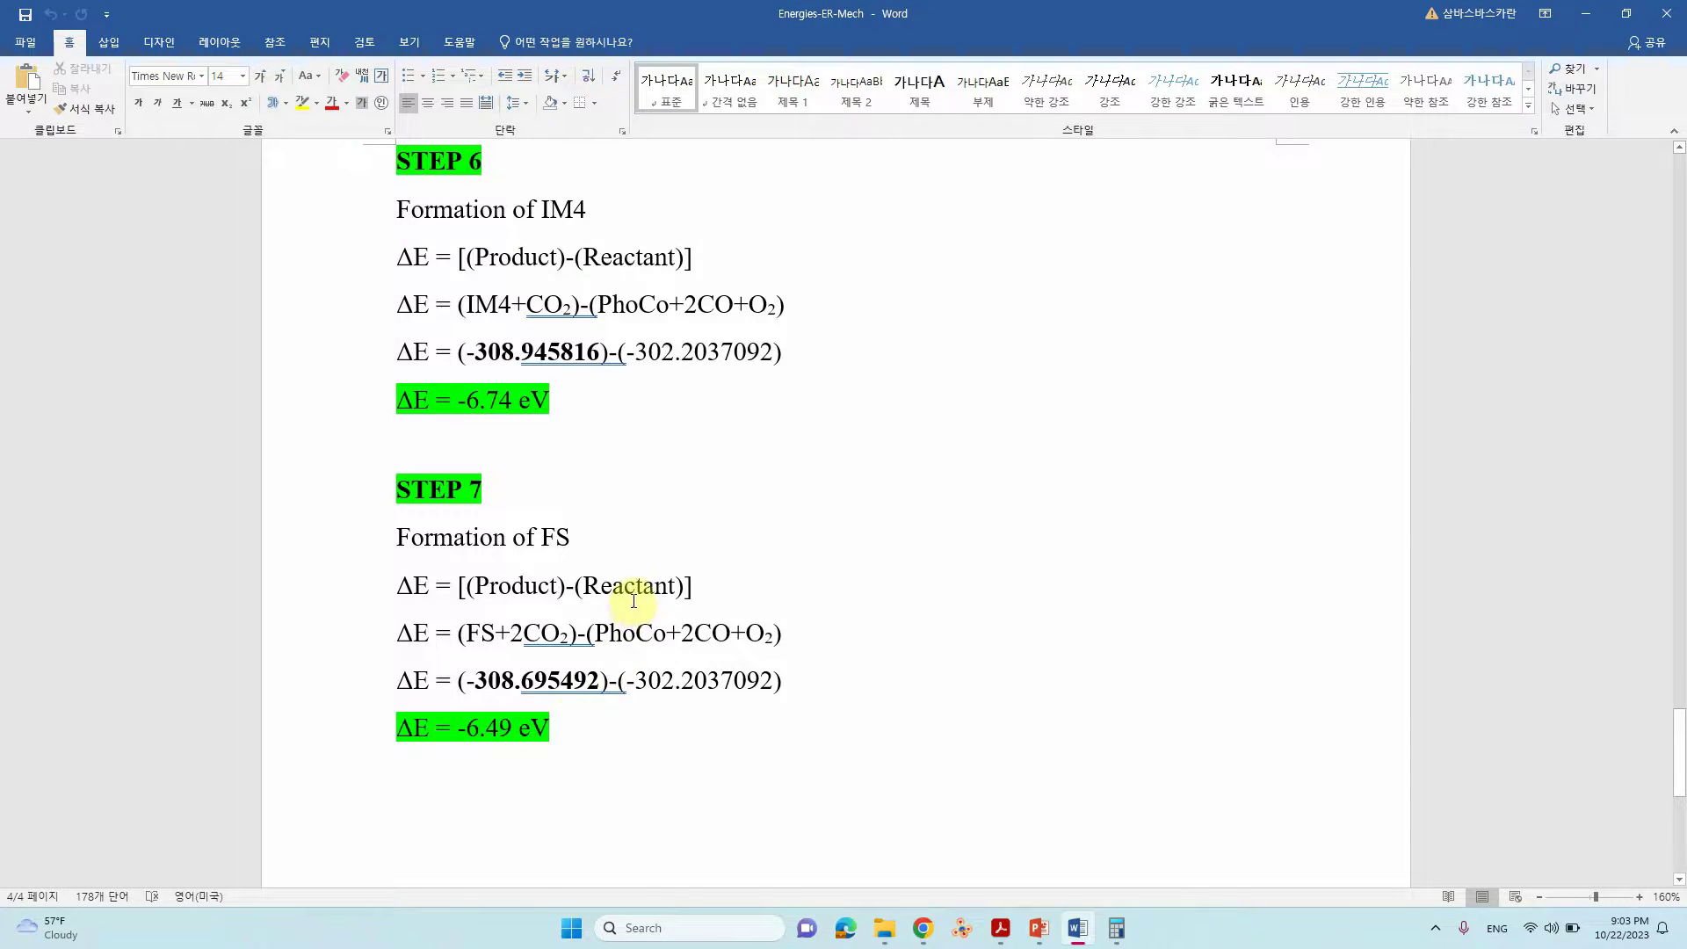
scroll(629, 595, "up", 7)
scroll(636, 602, "up", 15)
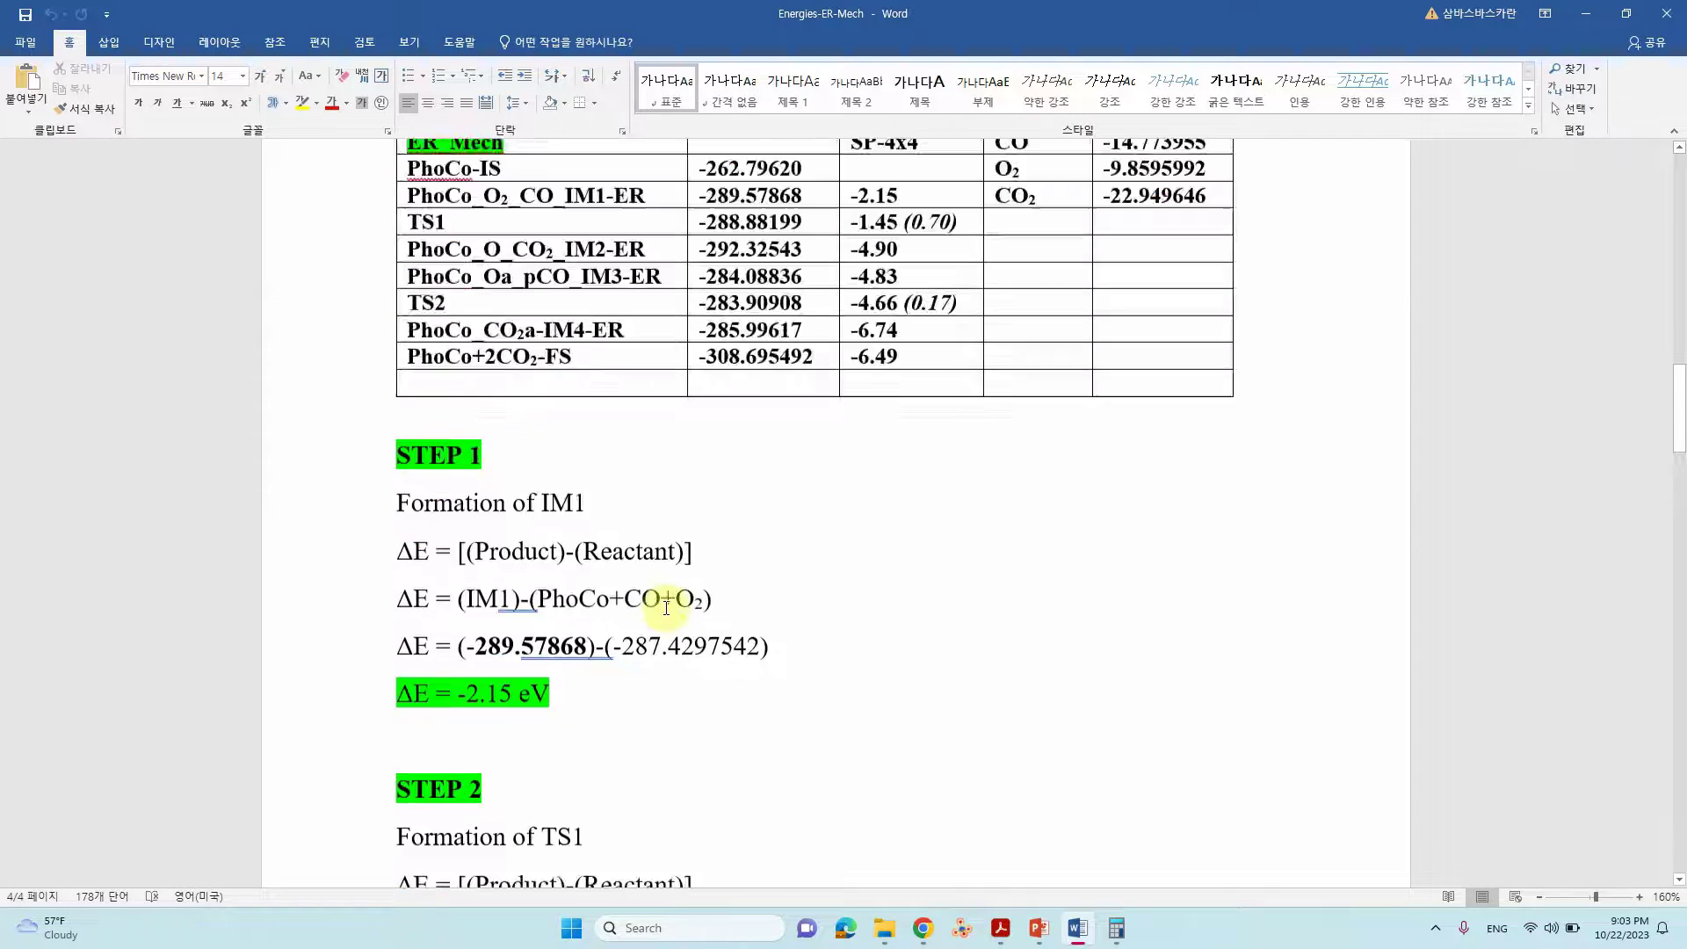
scroll(670, 618, "down", 3)
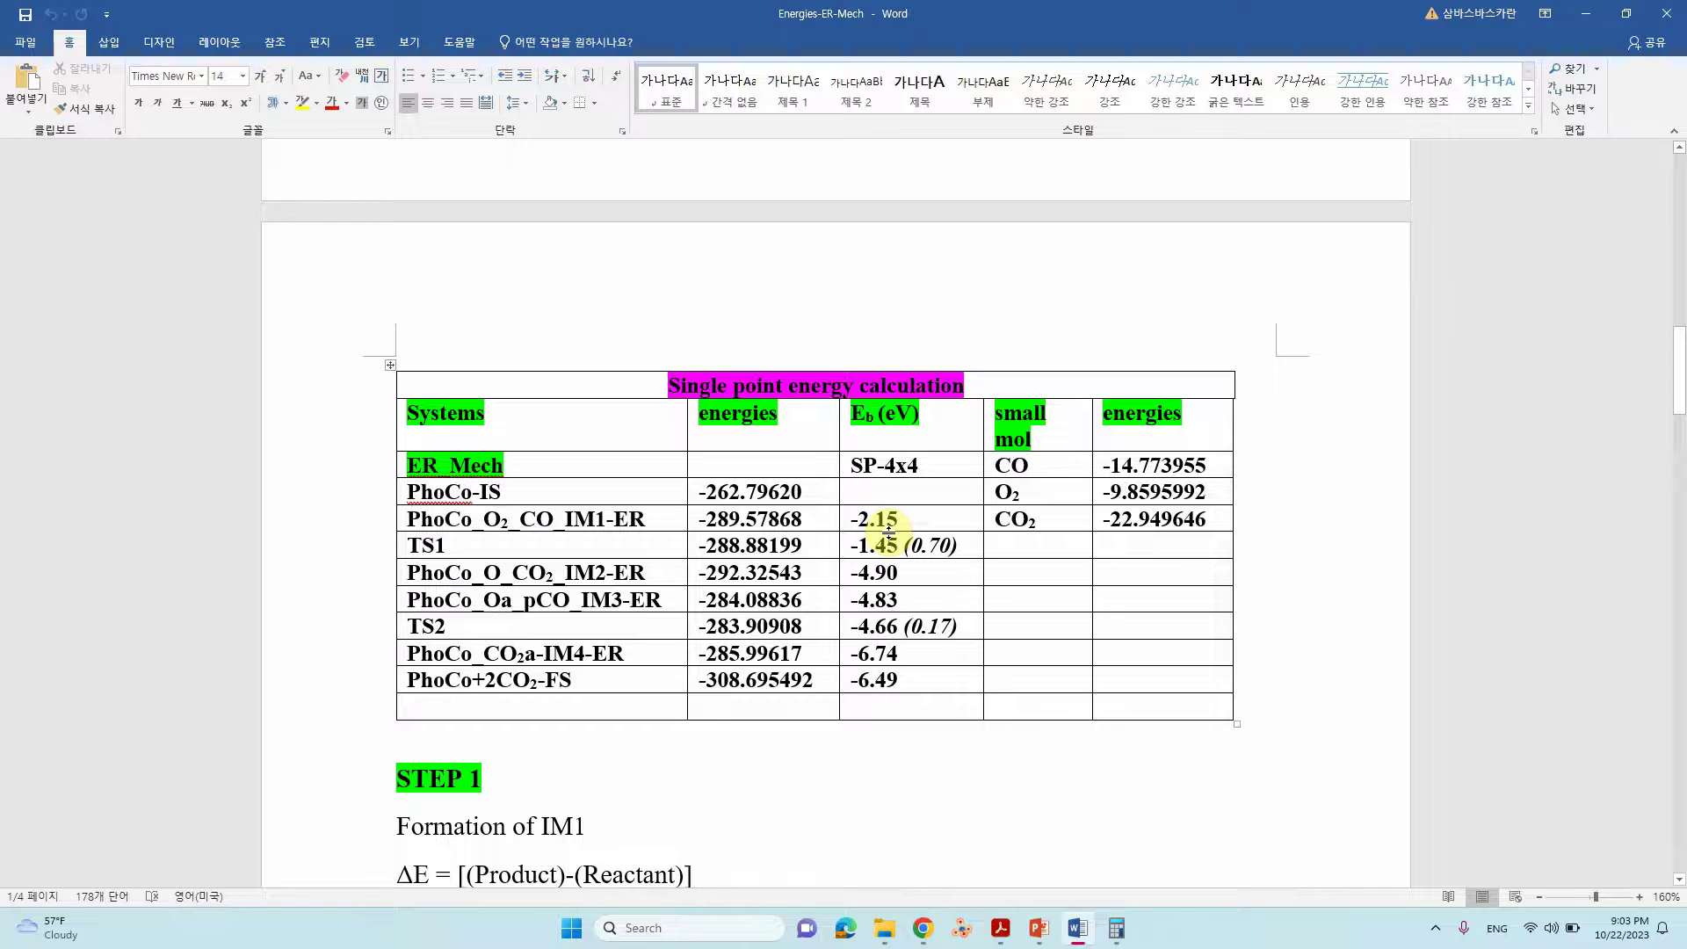
scroll(630, 540, "up", 12)
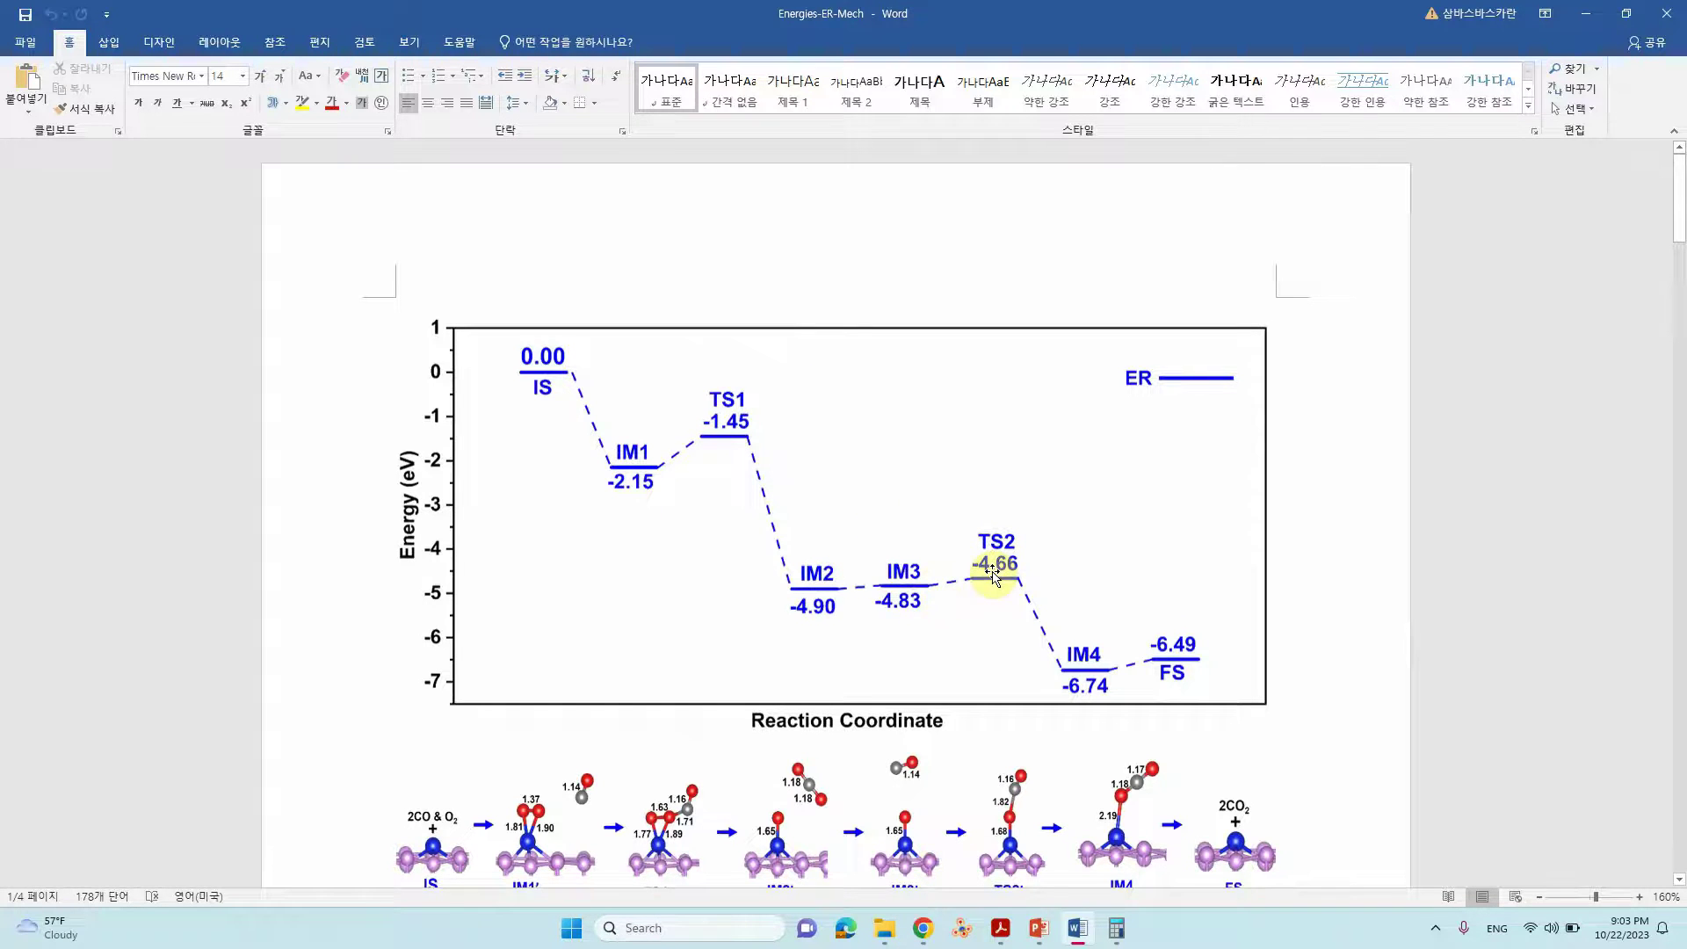
scroll(964, 527, "down", 10)
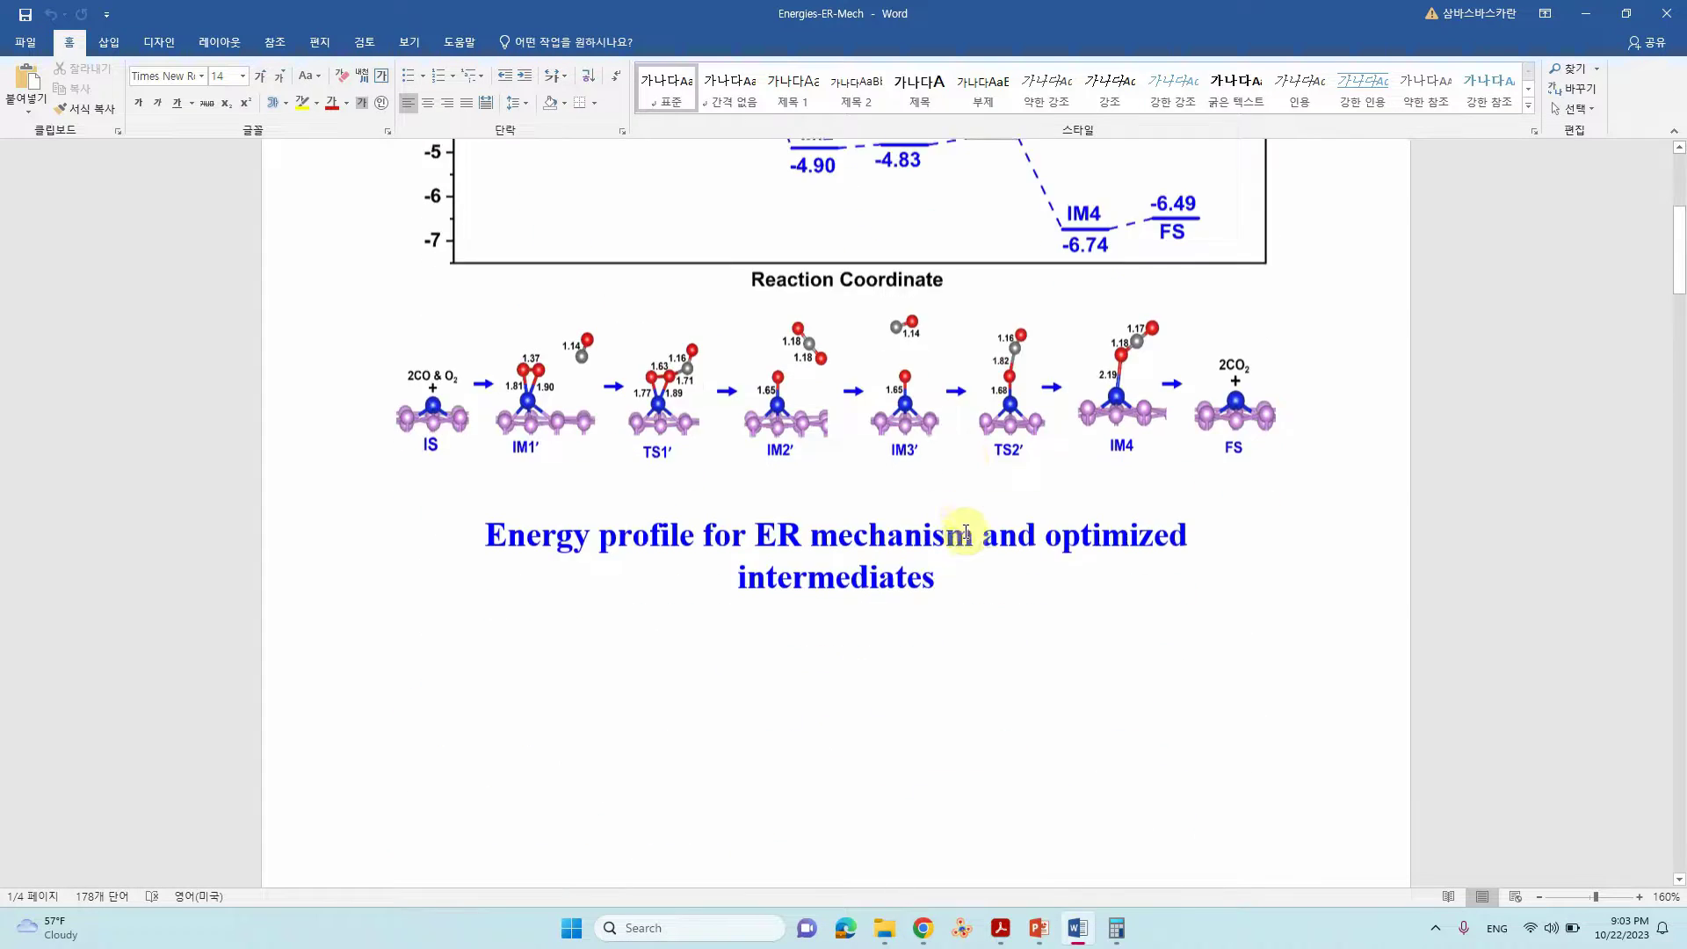
scroll(965, 535, "down", 3)
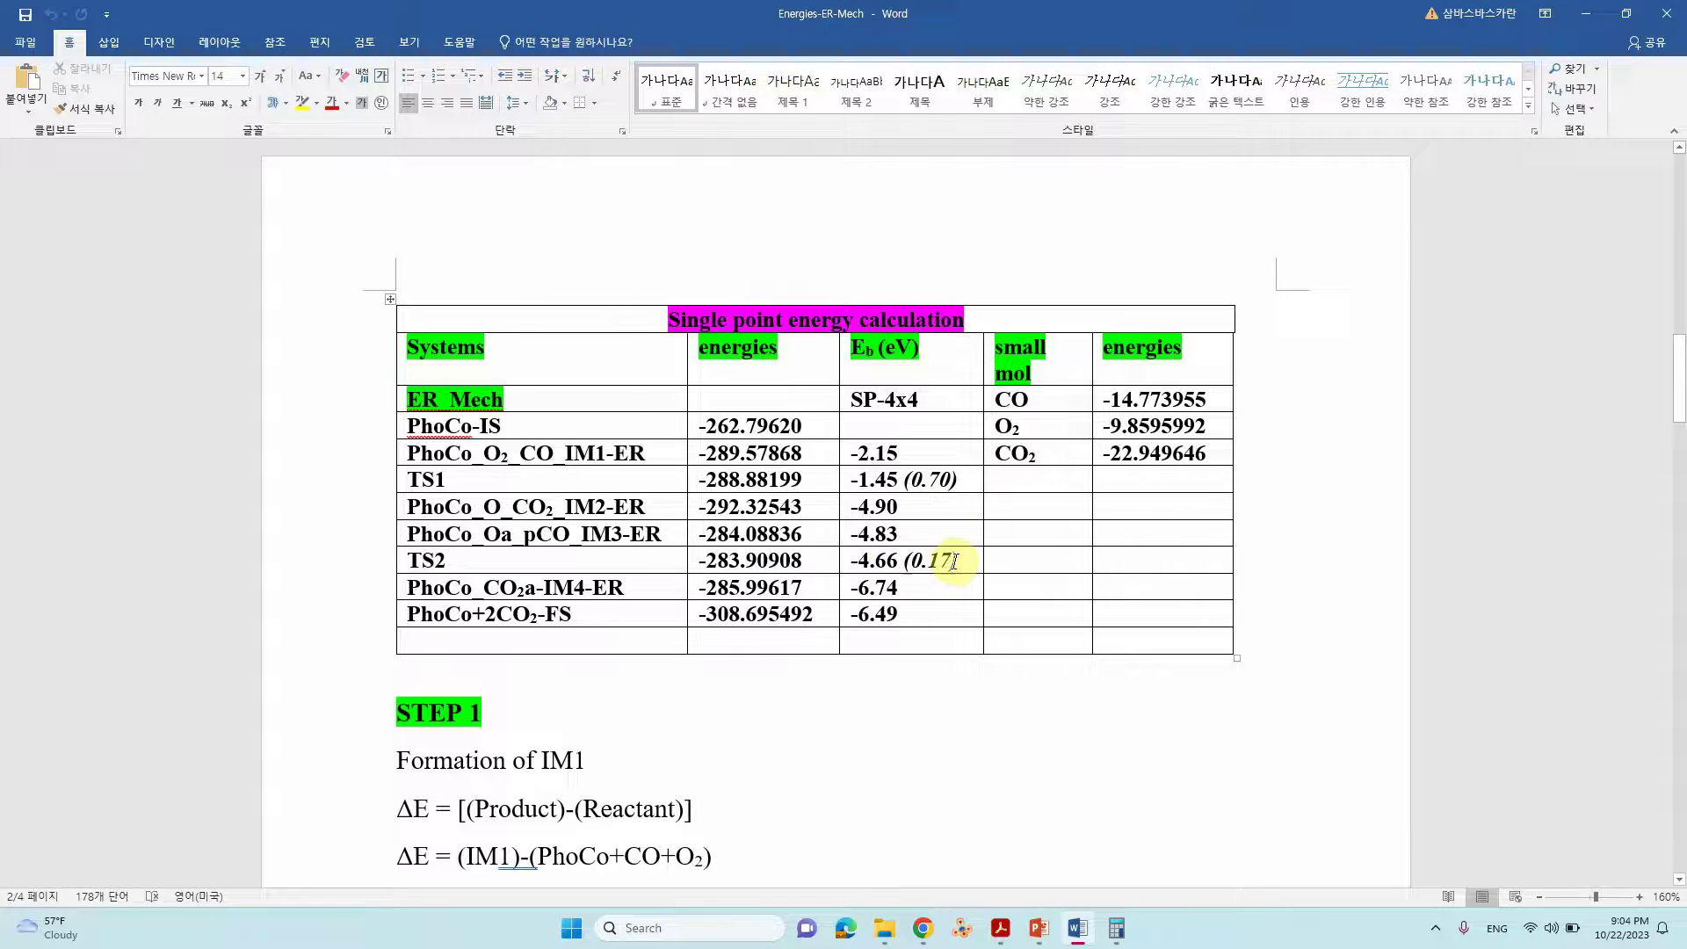
- Examine the IM1, TS1 and TS2 rows of the single point energy table, including the barrier values in parentheses
double_click(492, 452)
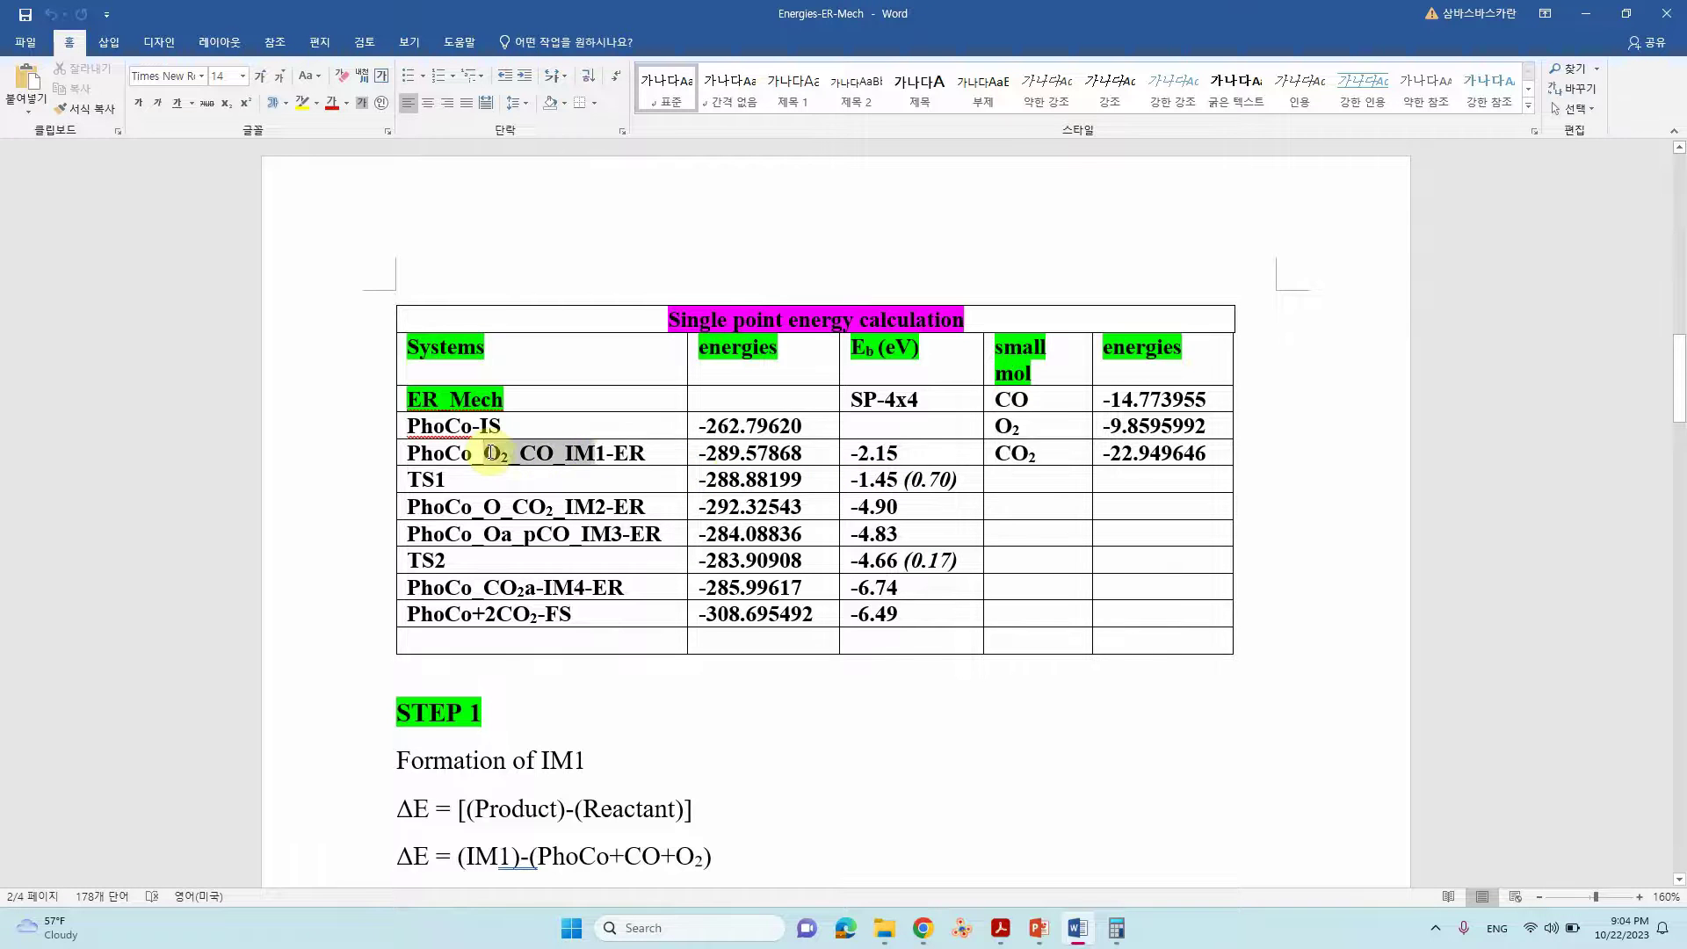
left_click_drag(492, 453, 905, 481)
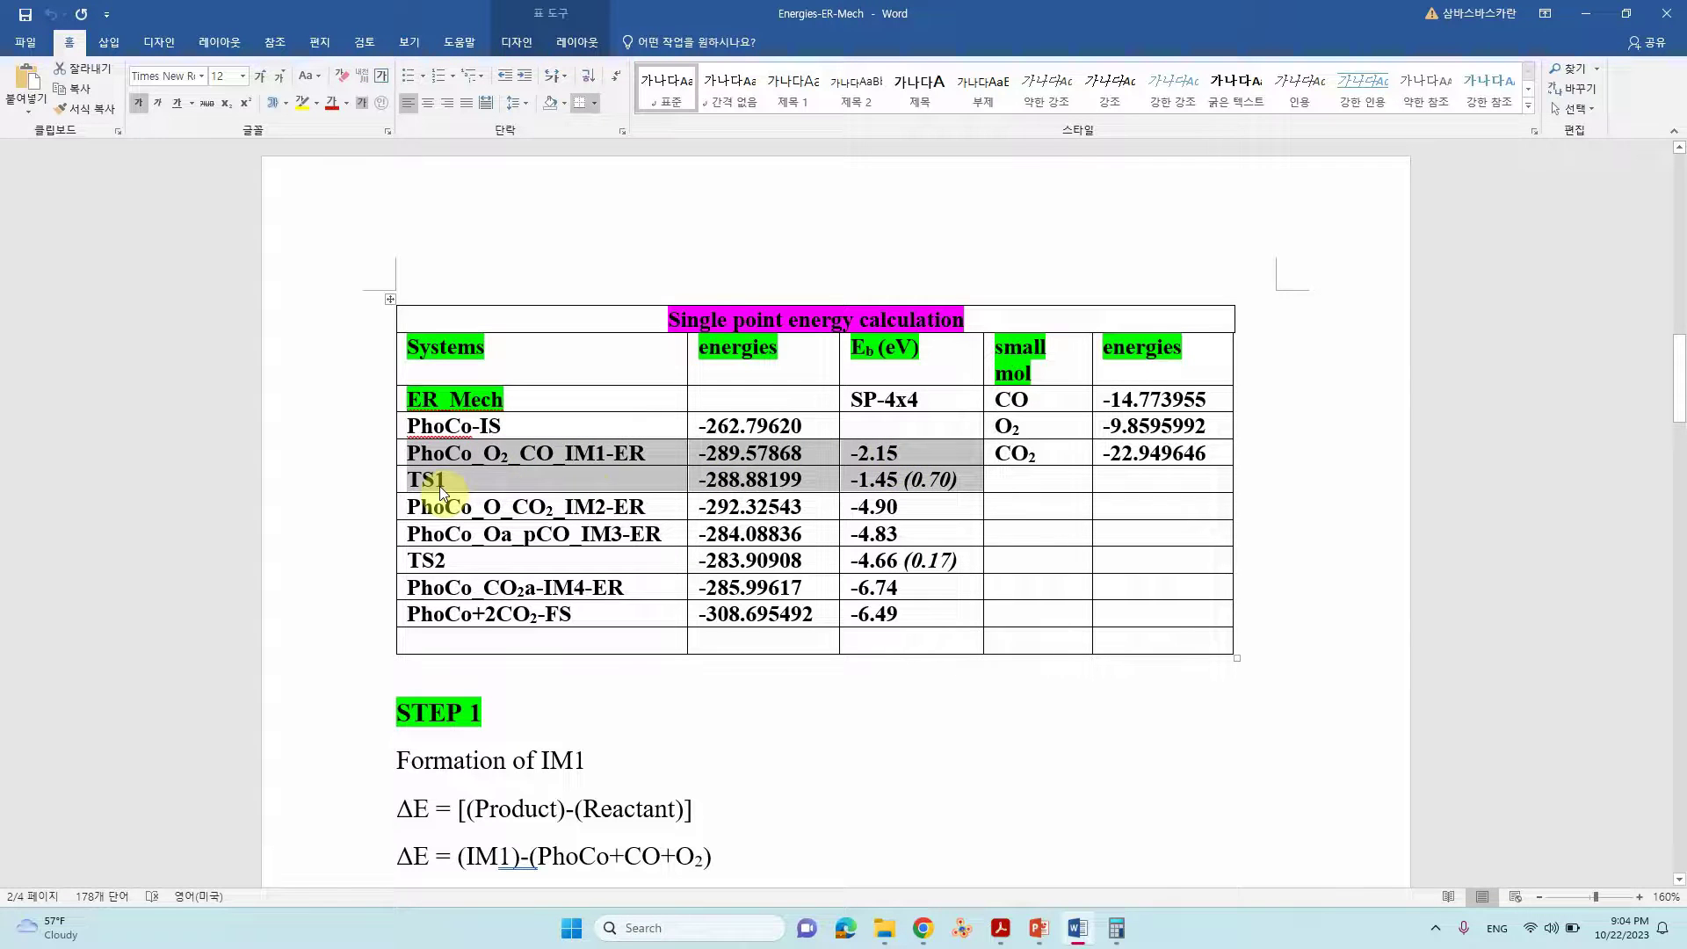
left_click(925, 479)
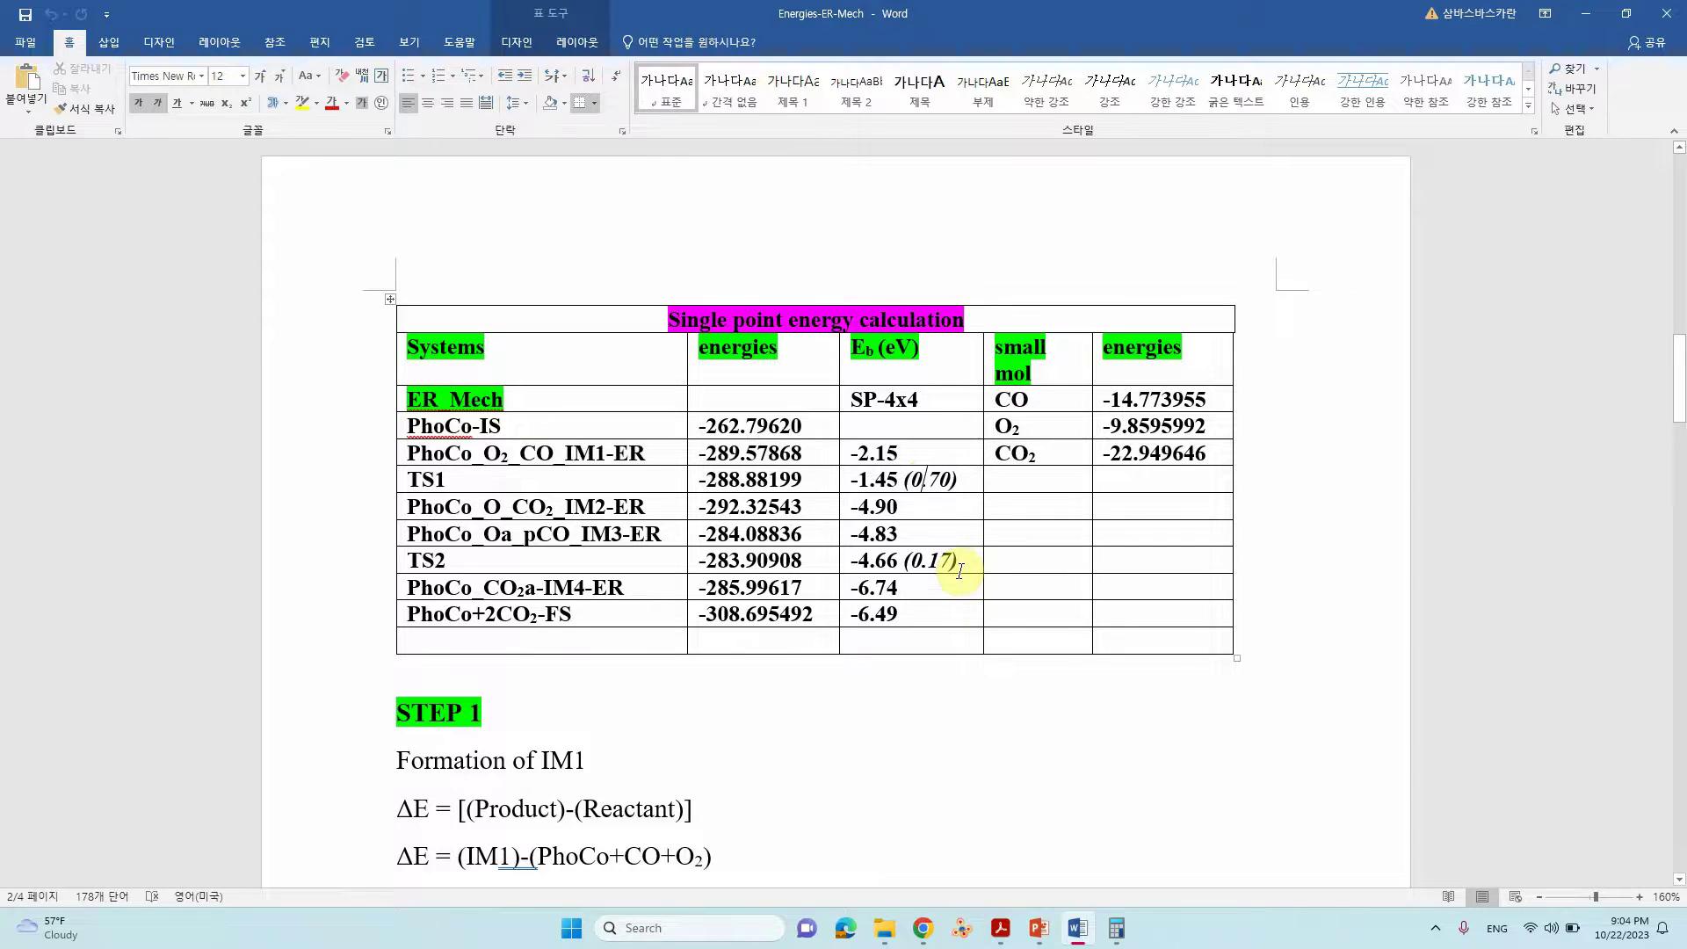
scroll(957, 562, "down", 3)
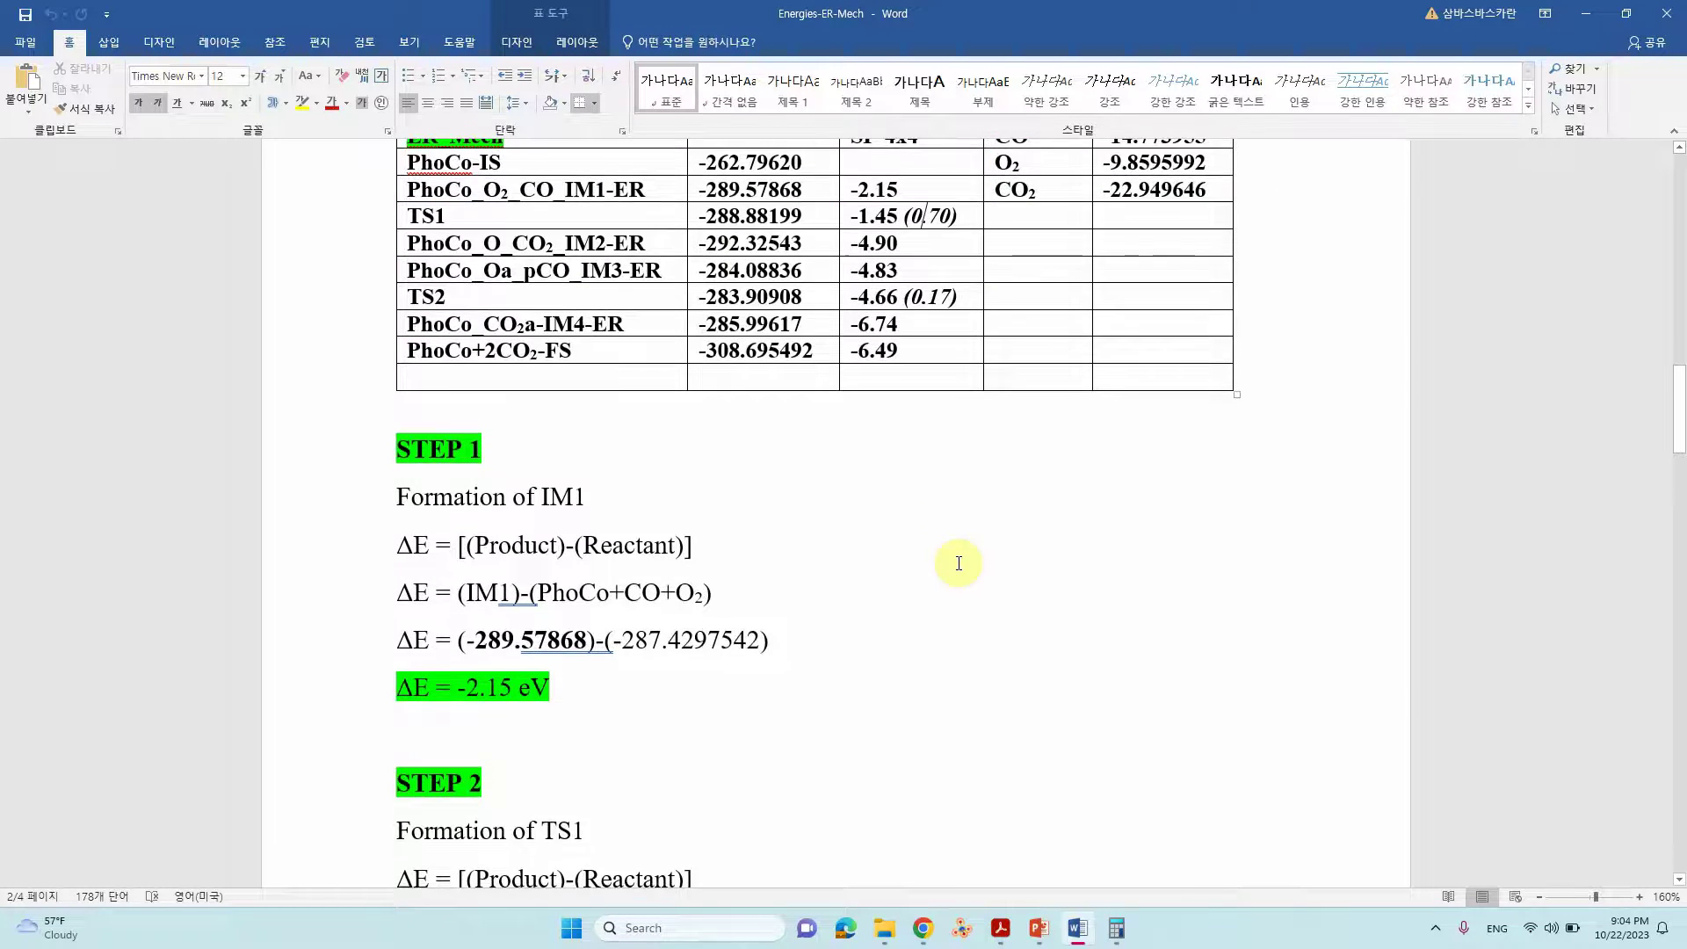
scroll(959, 563, "up", 2)
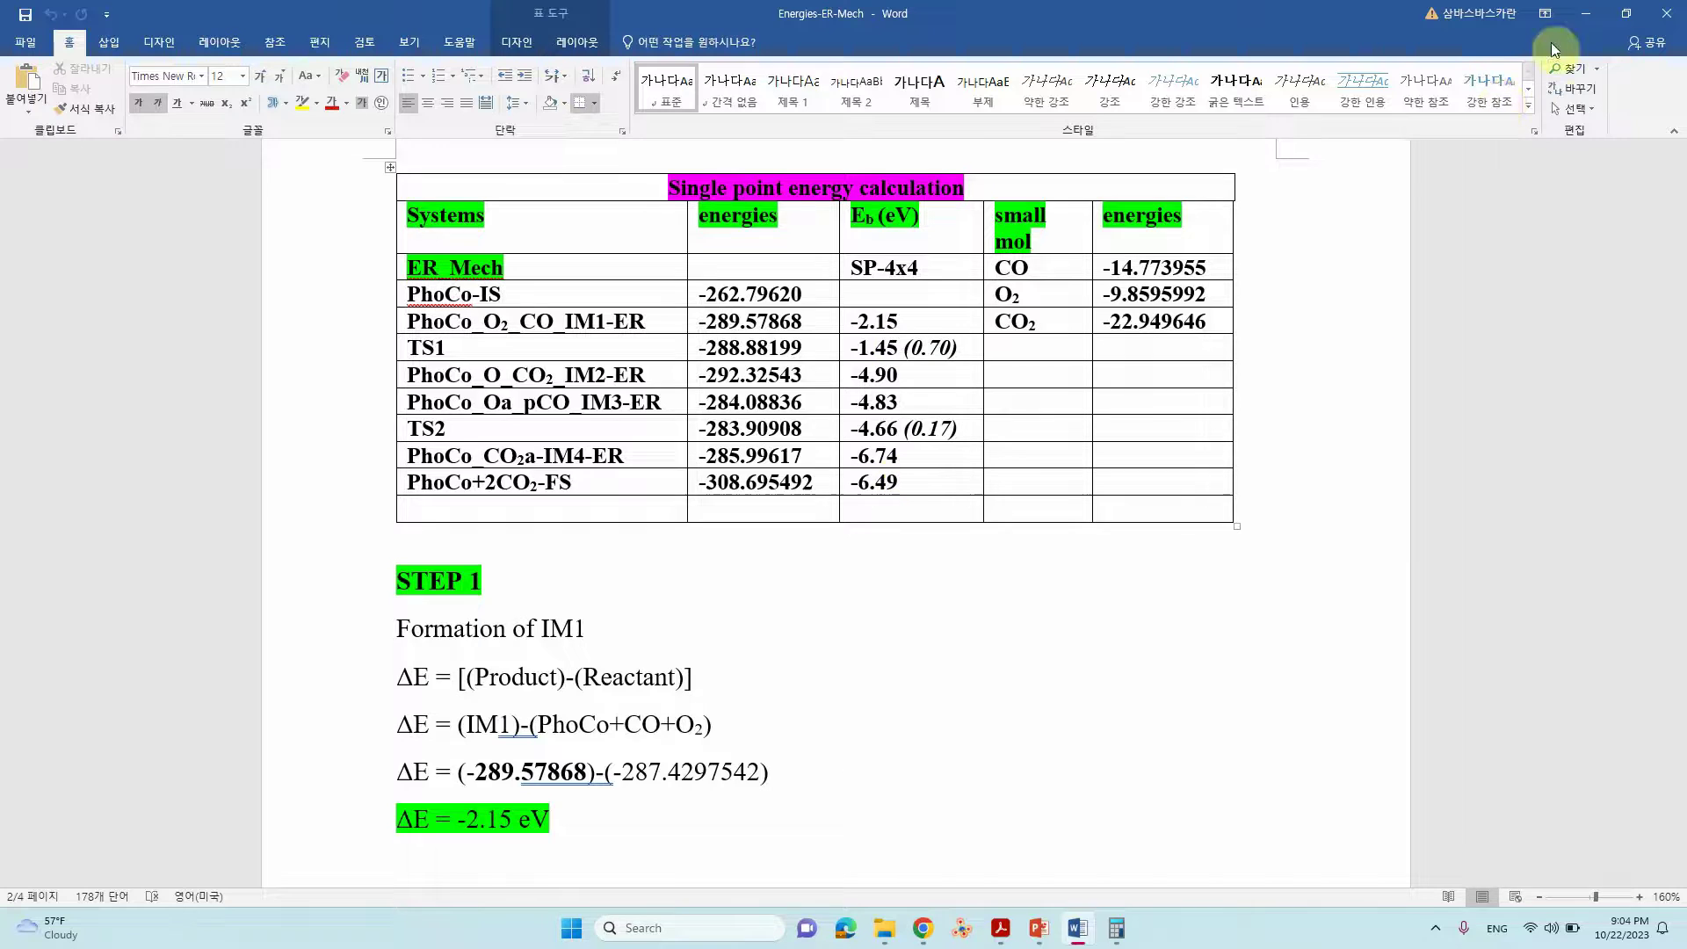
- Switch to the ER-LH folder, open PhoCo_ER in OriginPro, and shift the graph window aside to uncover the Book1 worksheet
left_click(1586, 13)
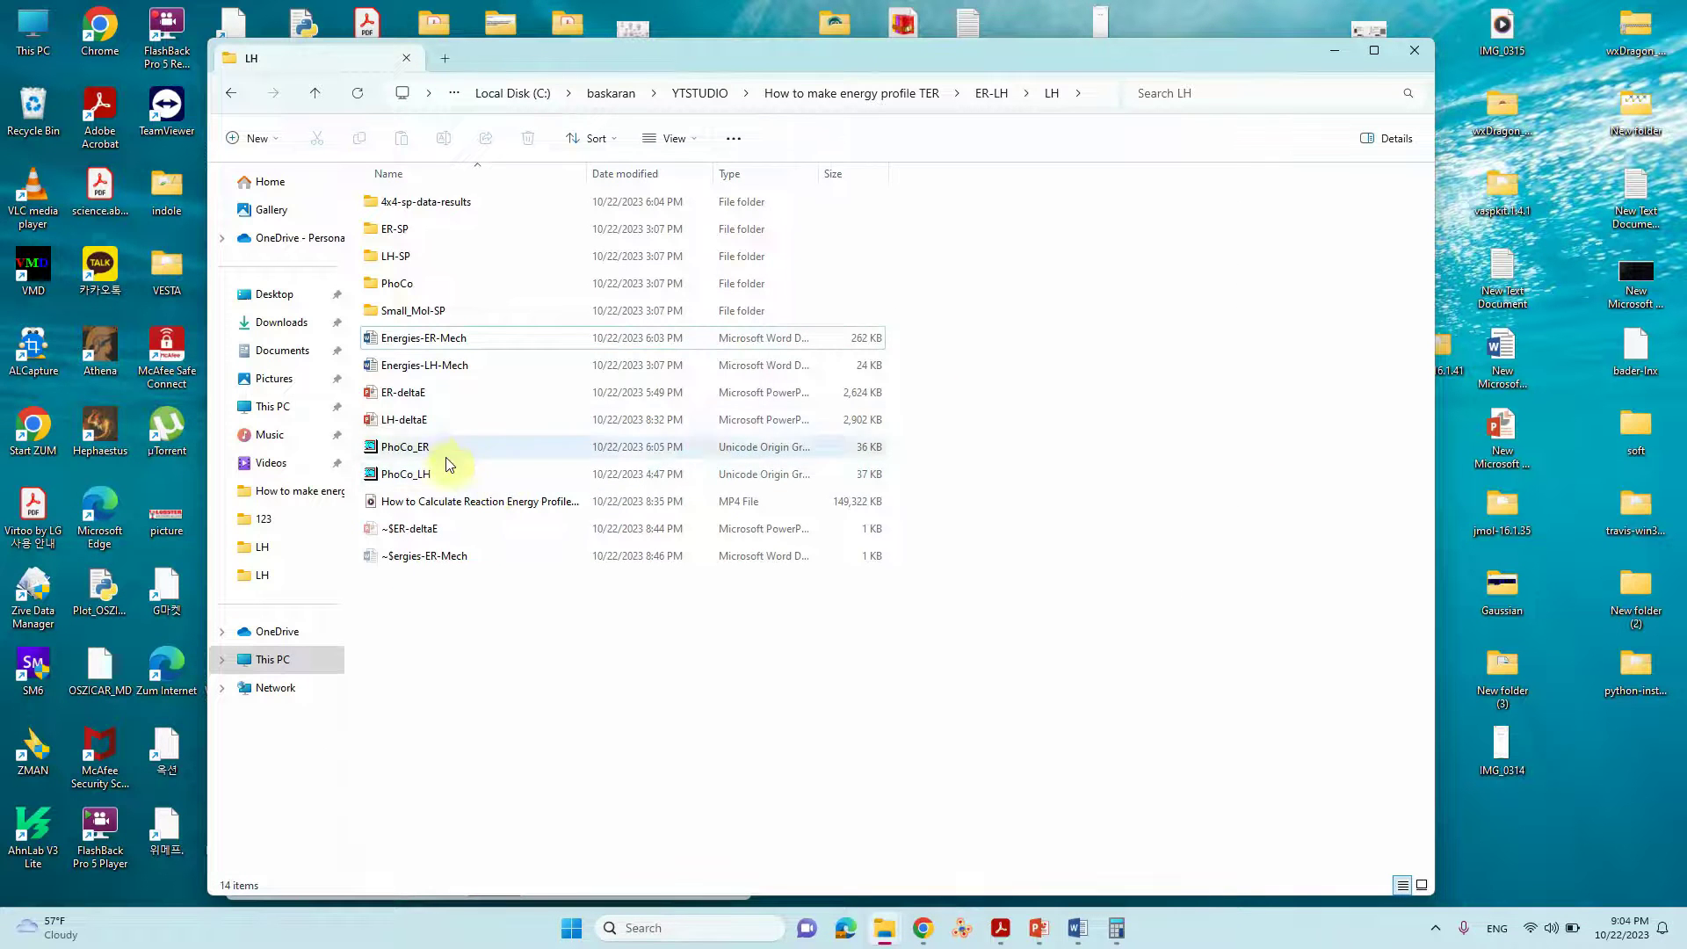
mouse_move(885, 929)
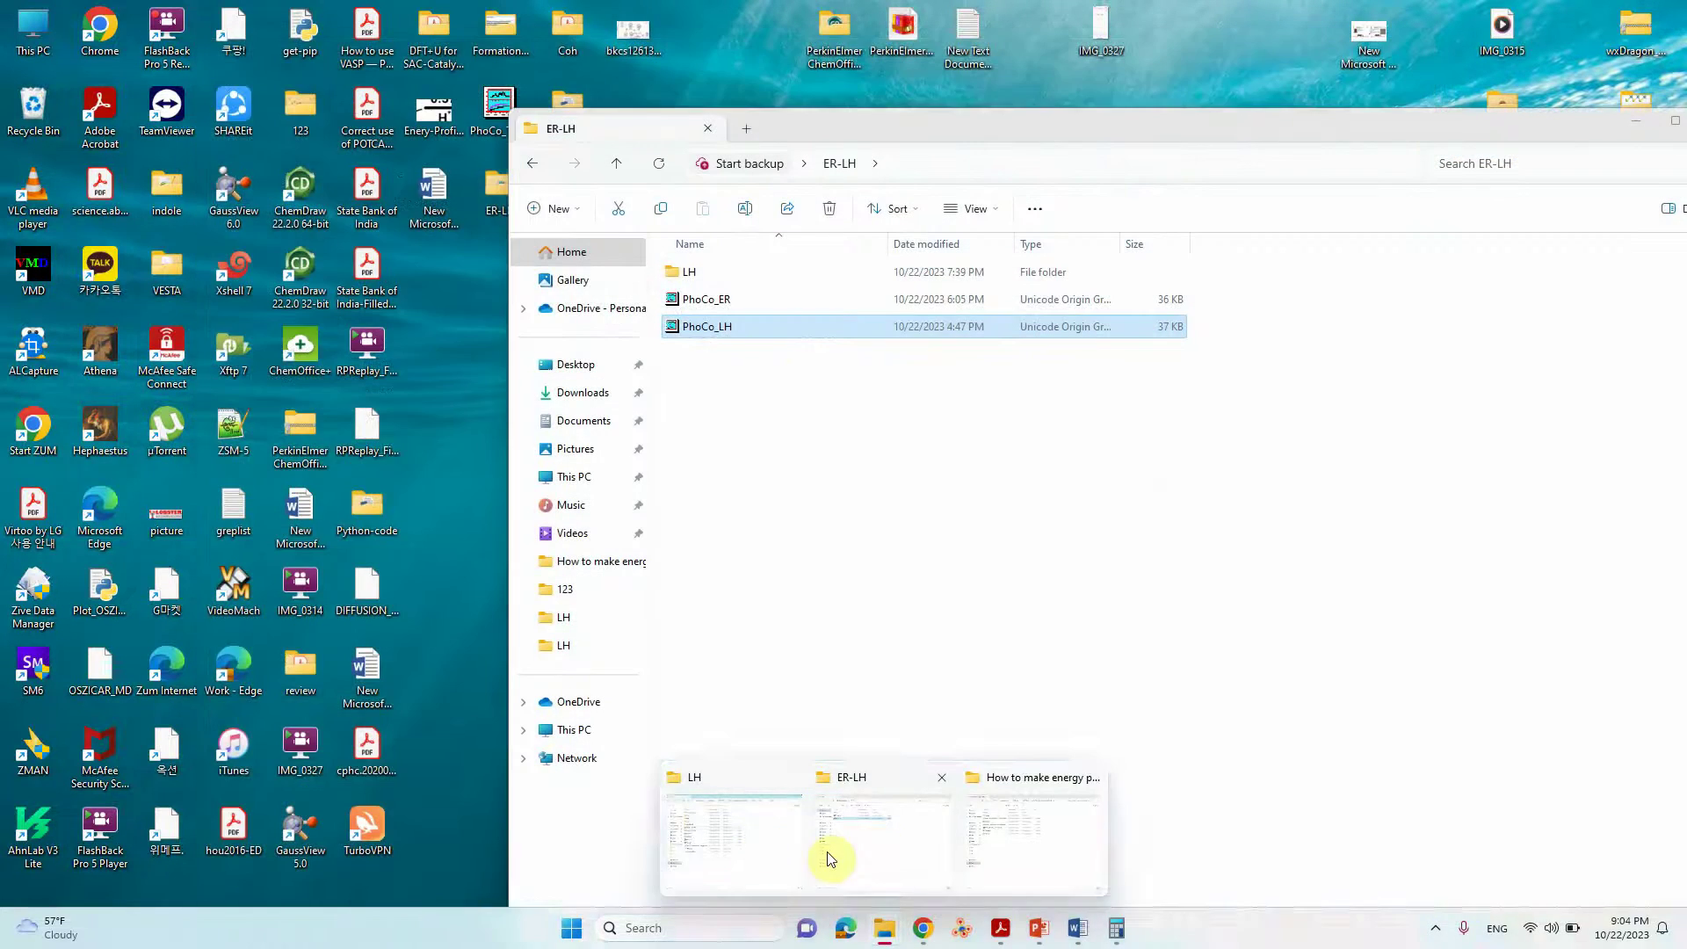
left_click(870, 825)
left_click(710, 303)
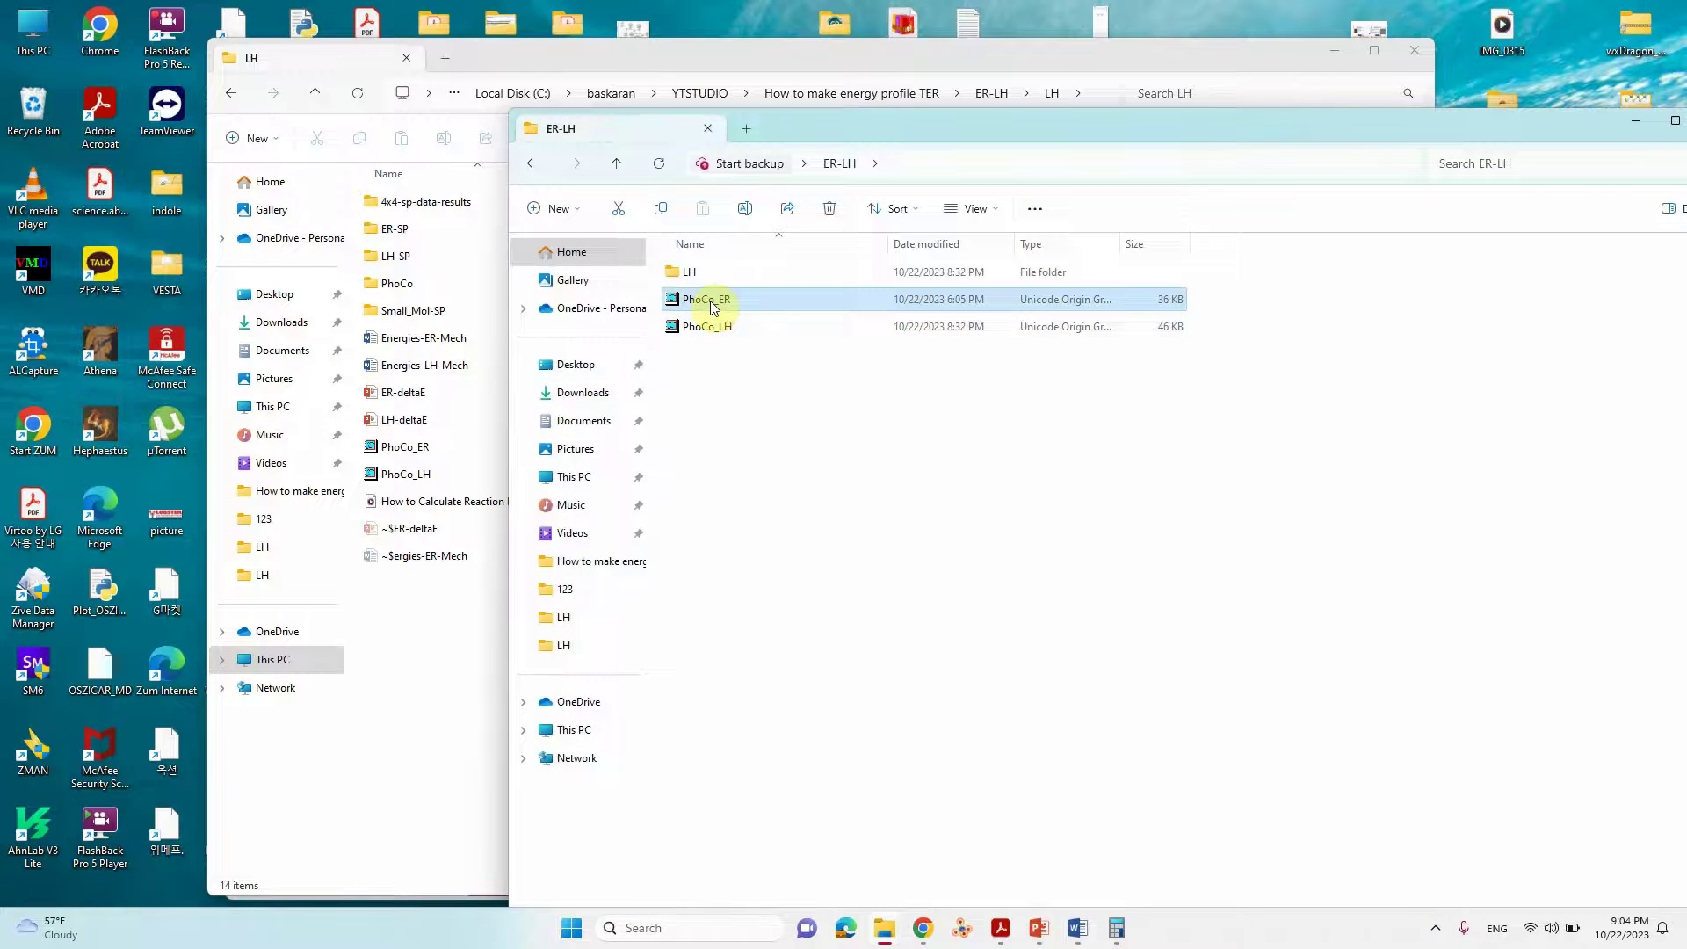
double_click(710, 300)
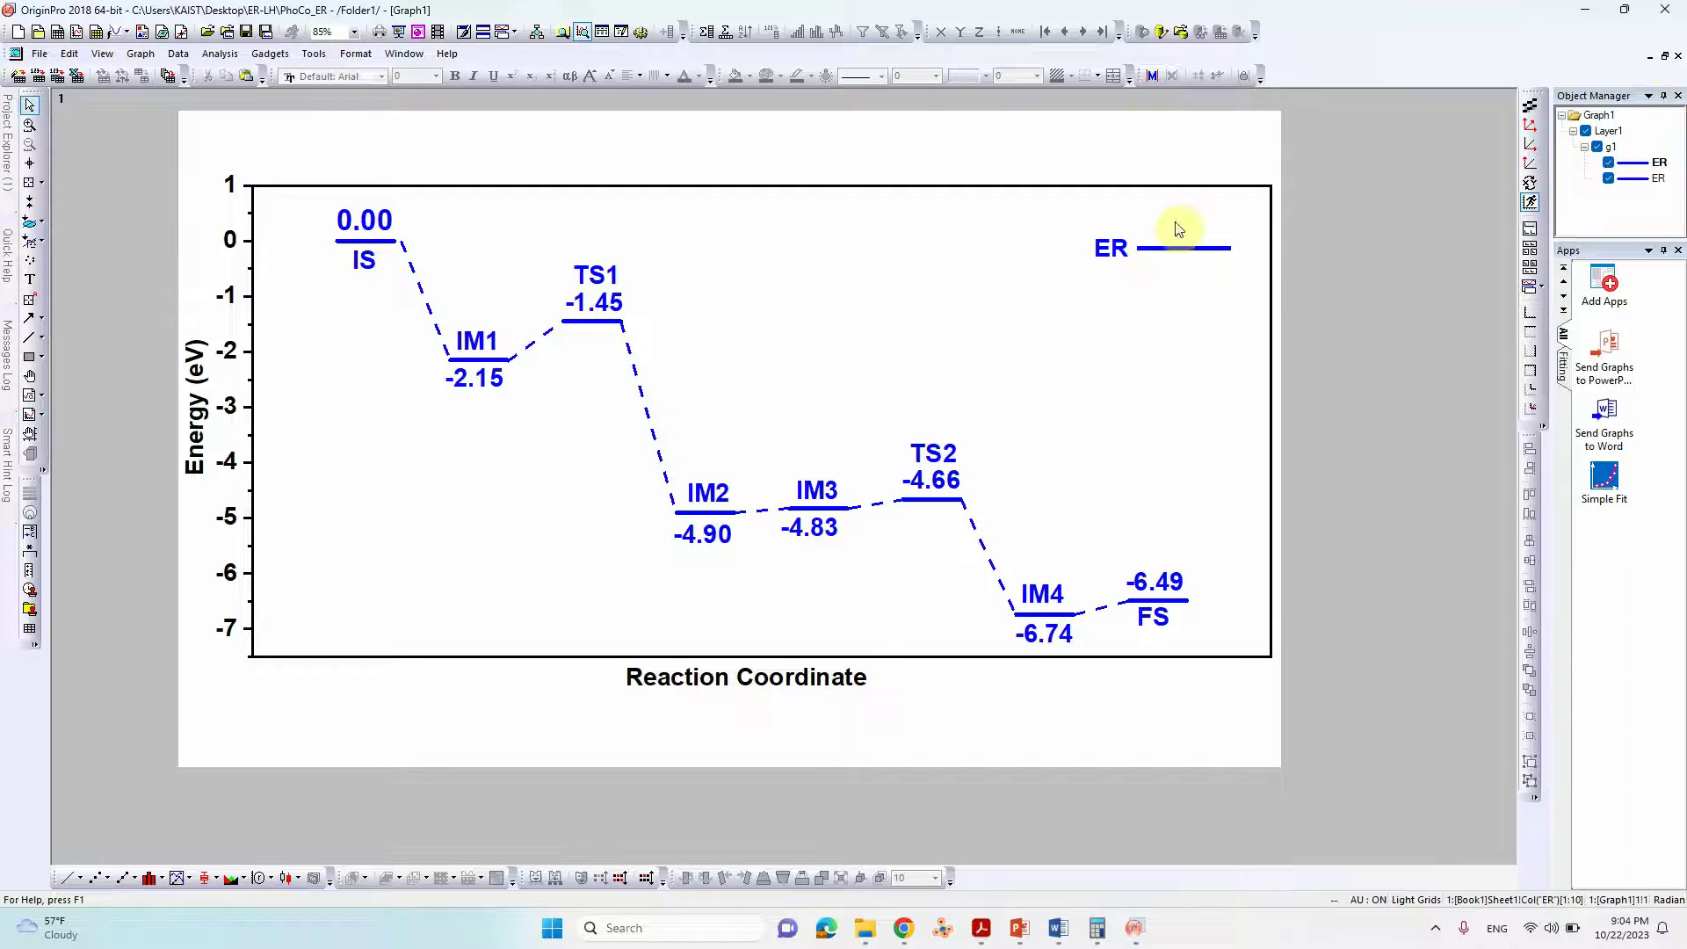
left_click(1666, 58)
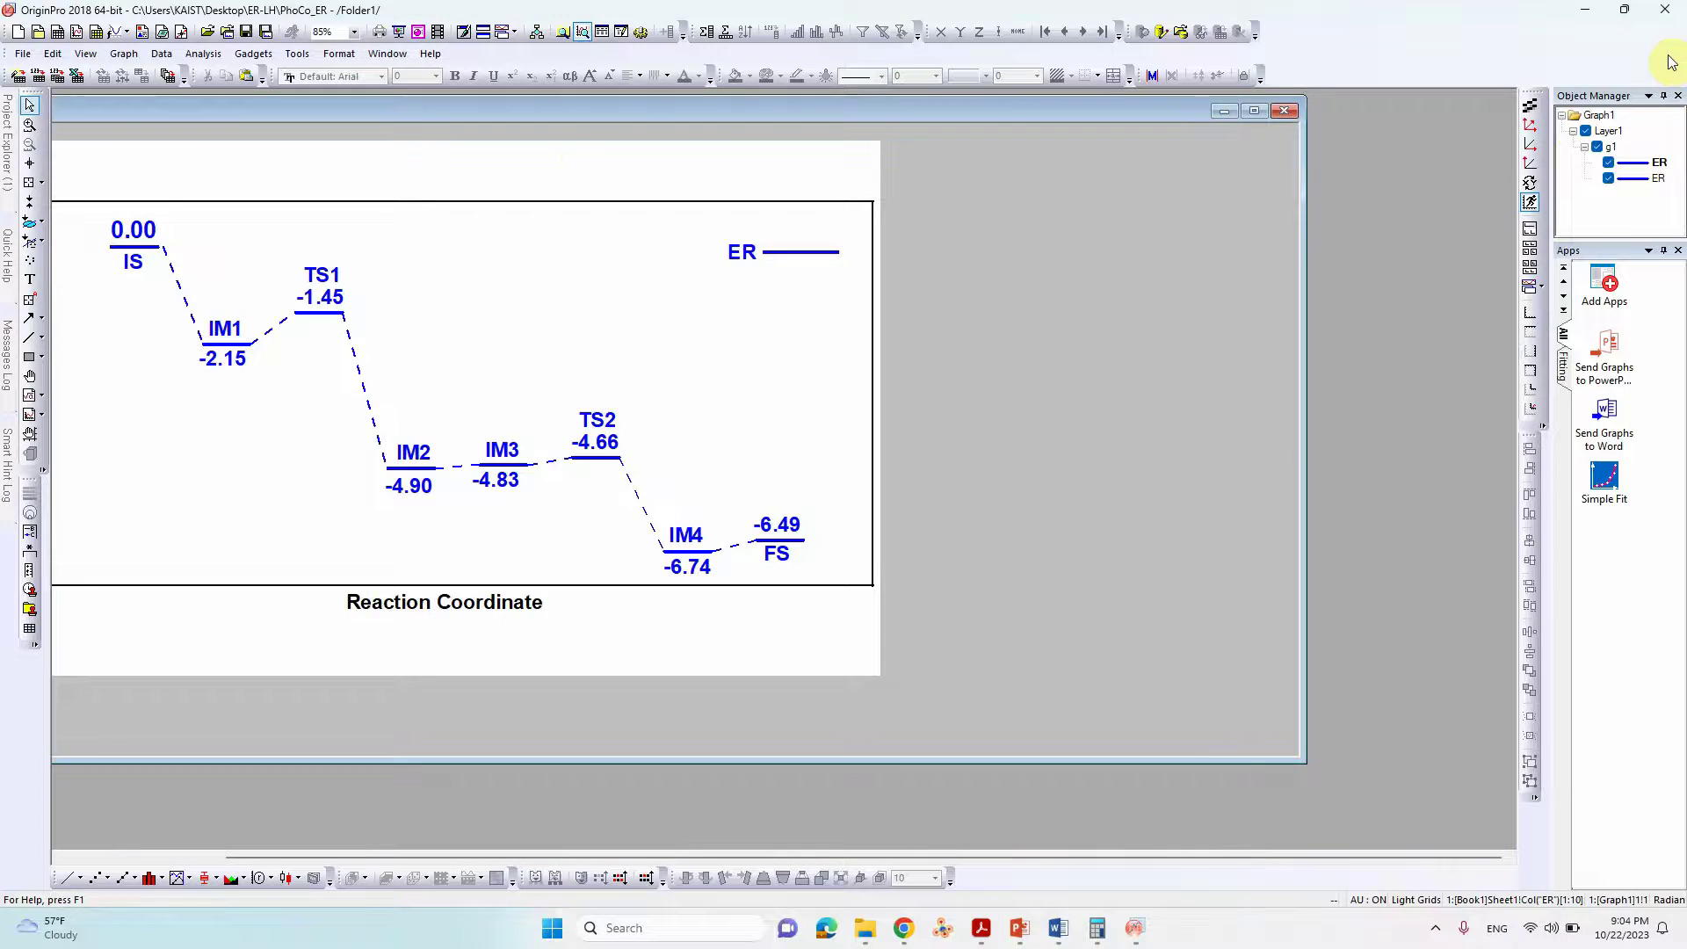
left_click_drag(508, 123, 1038, 176)
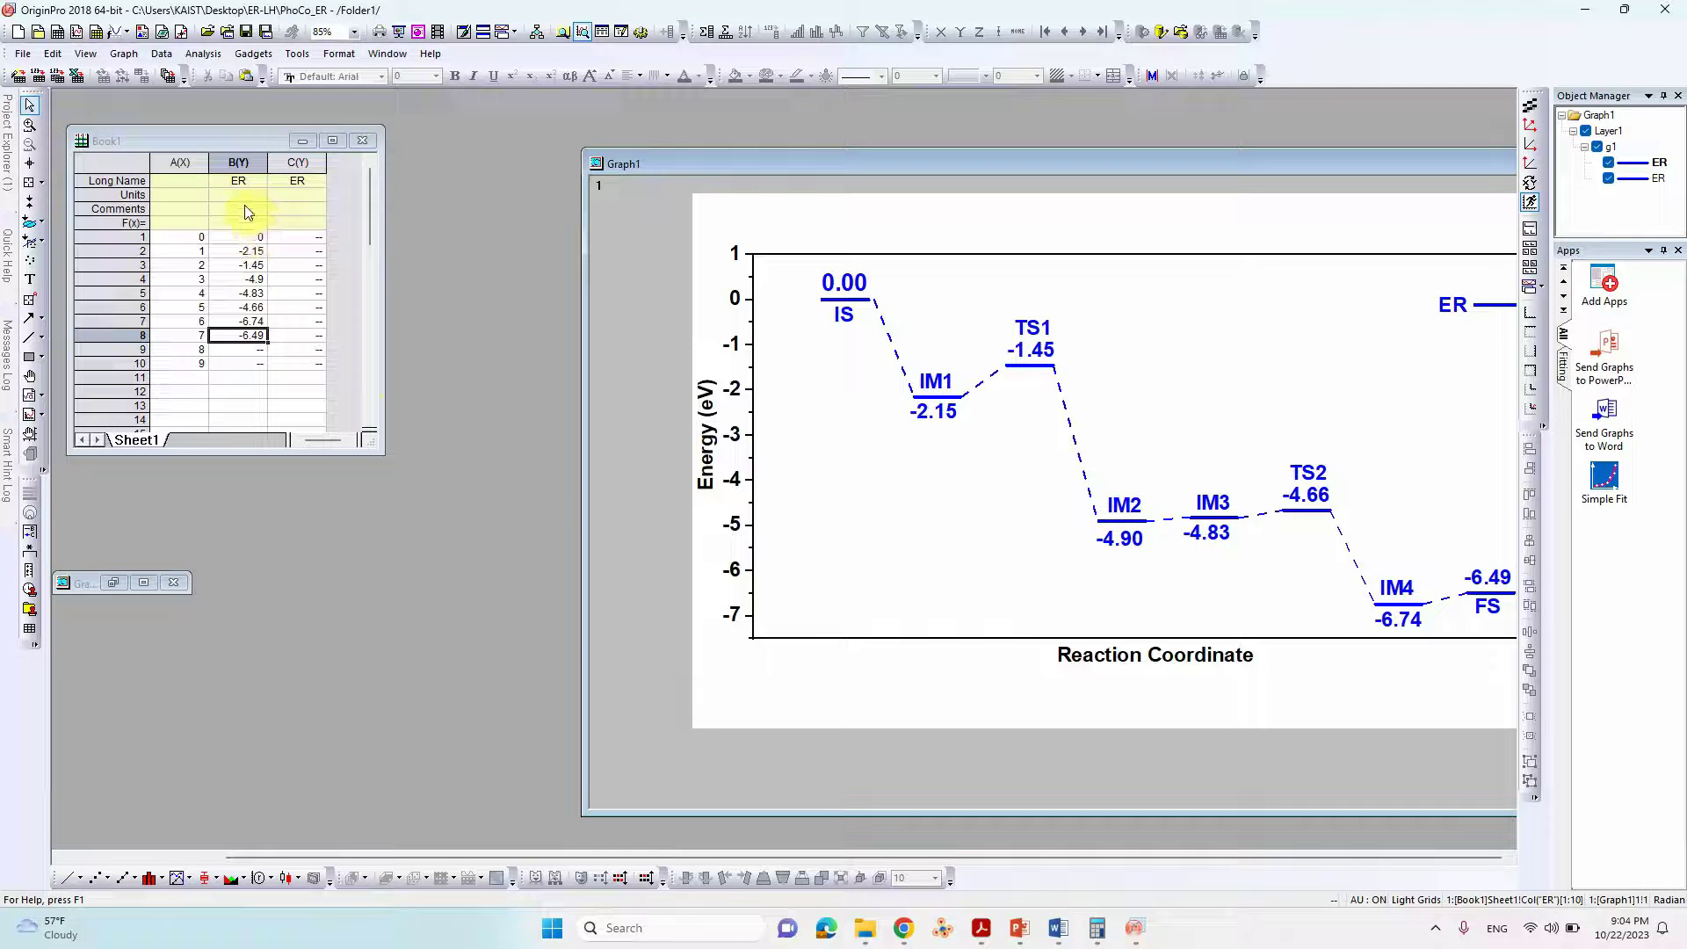
- Plot the worksheet's ER column B(Y) as a scatter graph and enlarge the new graph window
left_click(239, 167)
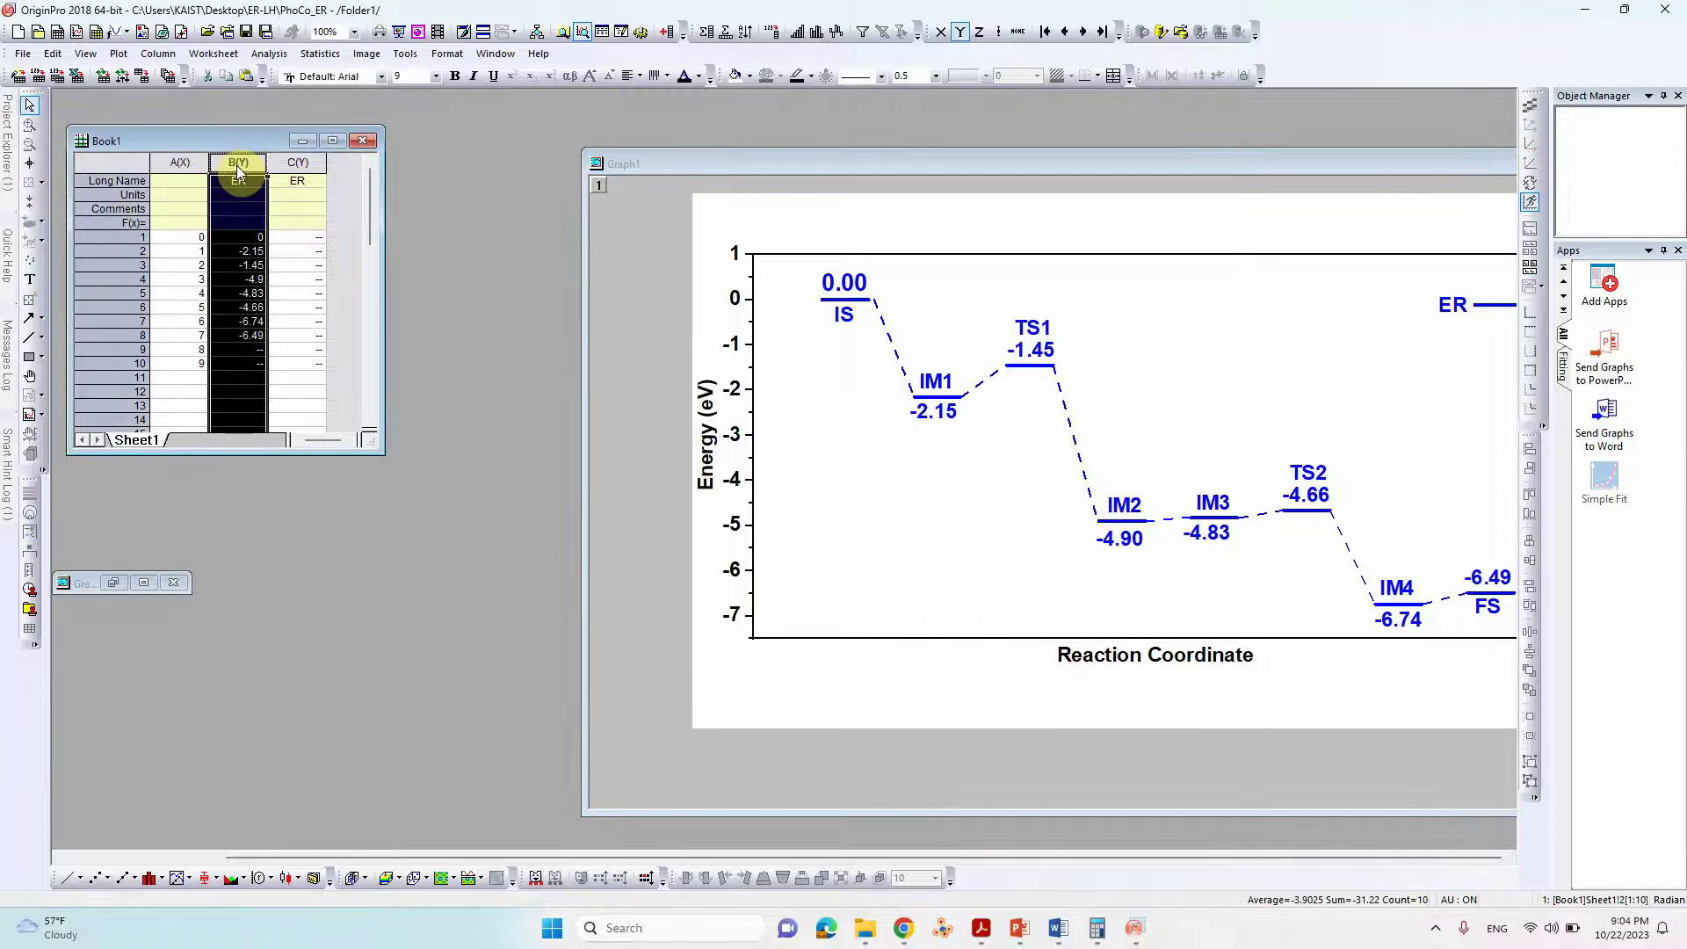
left_click(119, 54)
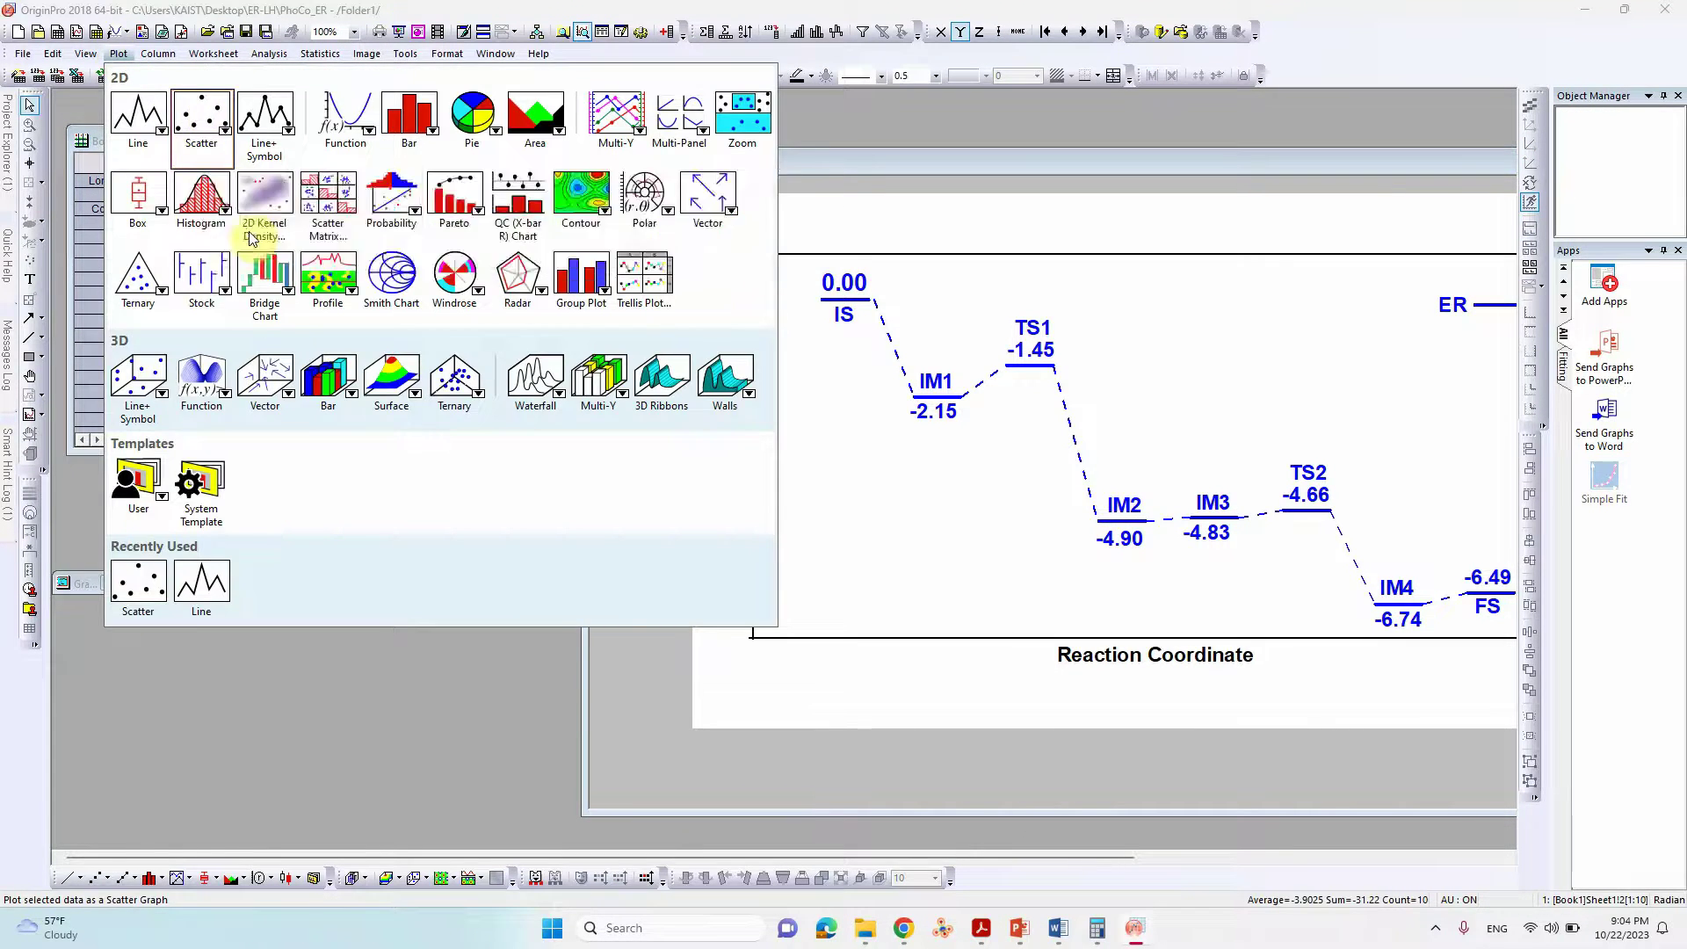
key("Escape")
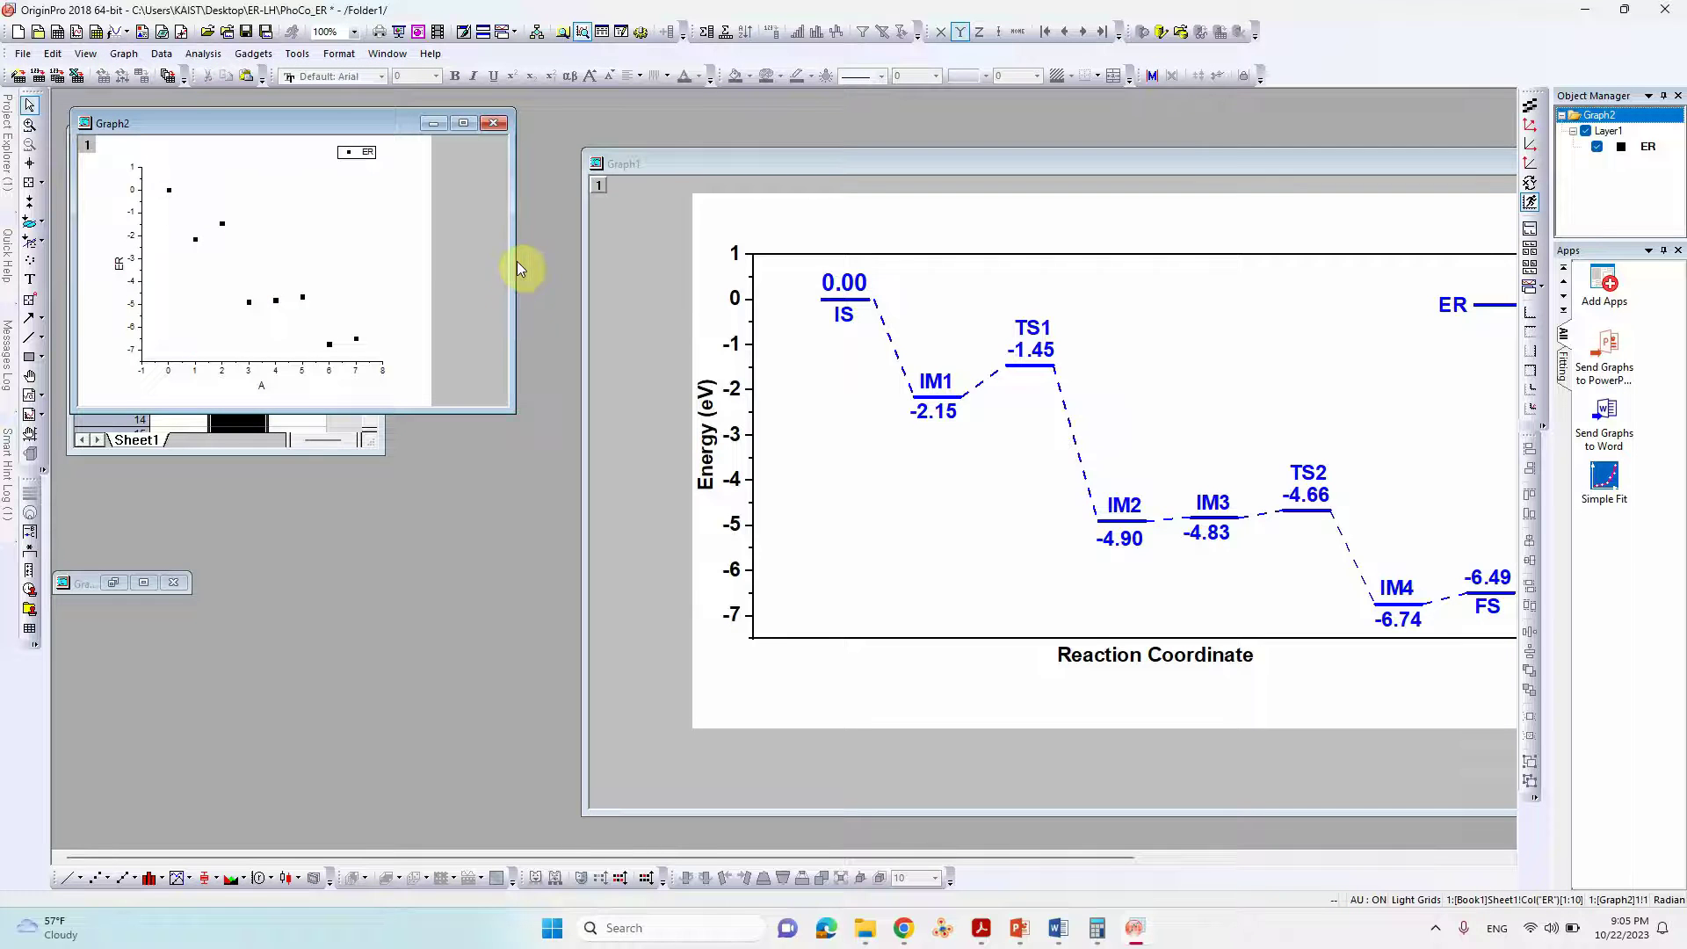
left_click_drag(516, 410, 1192, 678)
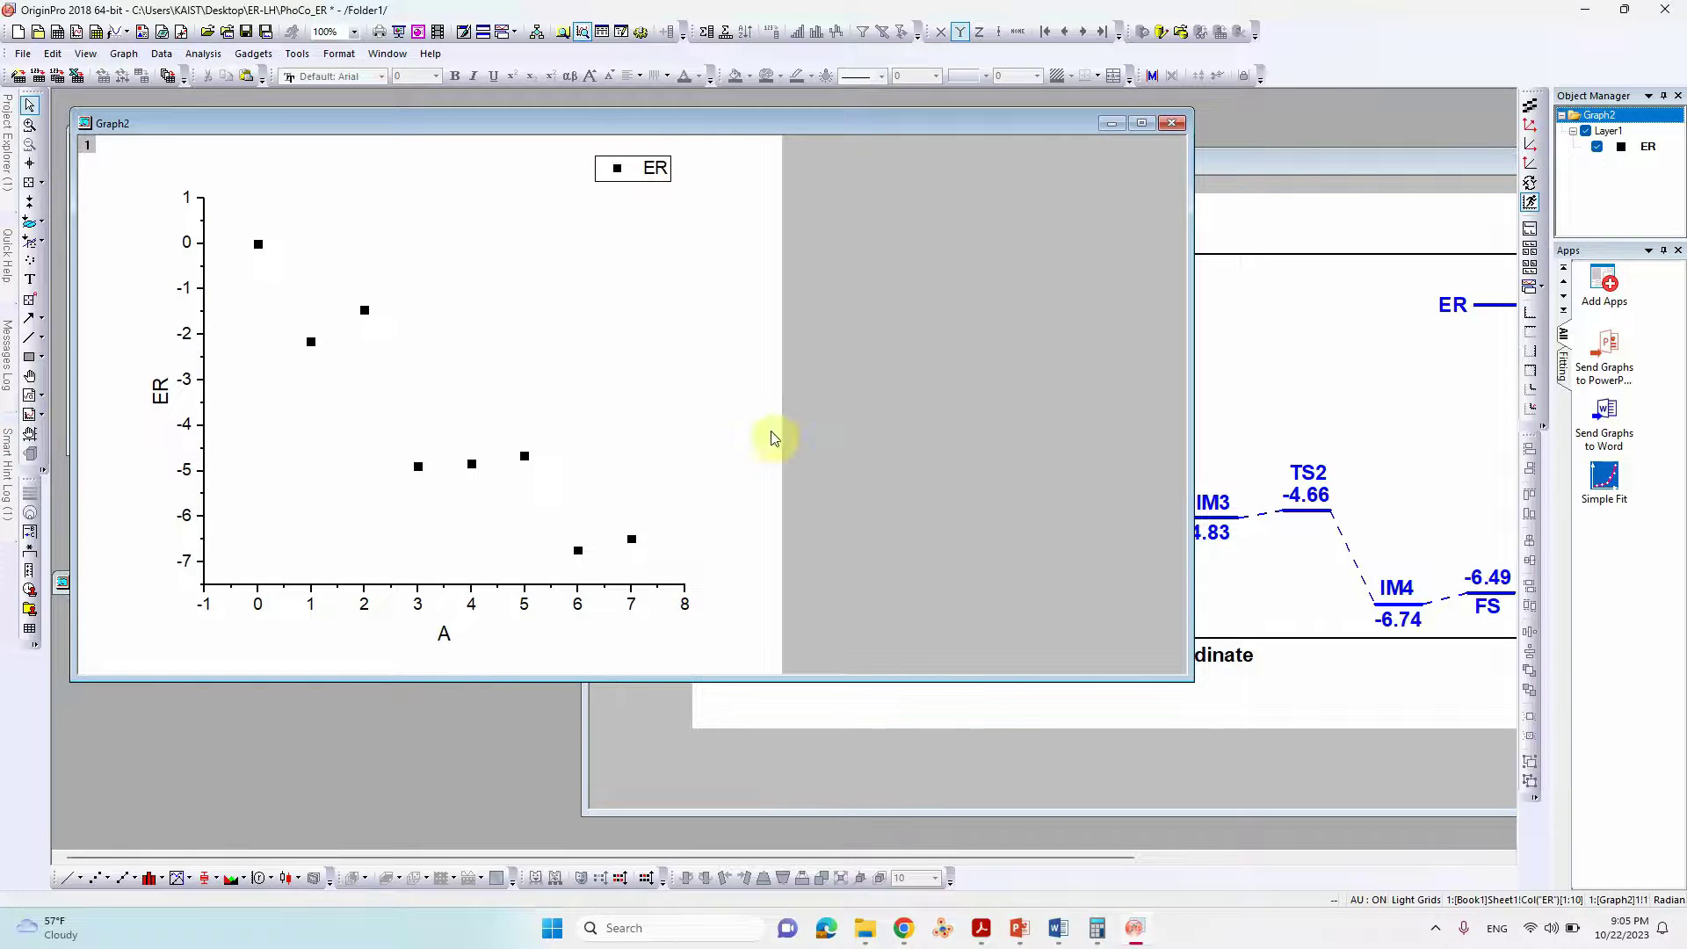
- Increase the page width of the new scatter graph in its page properties
right_click(696, 377)
left_click(727, 315)
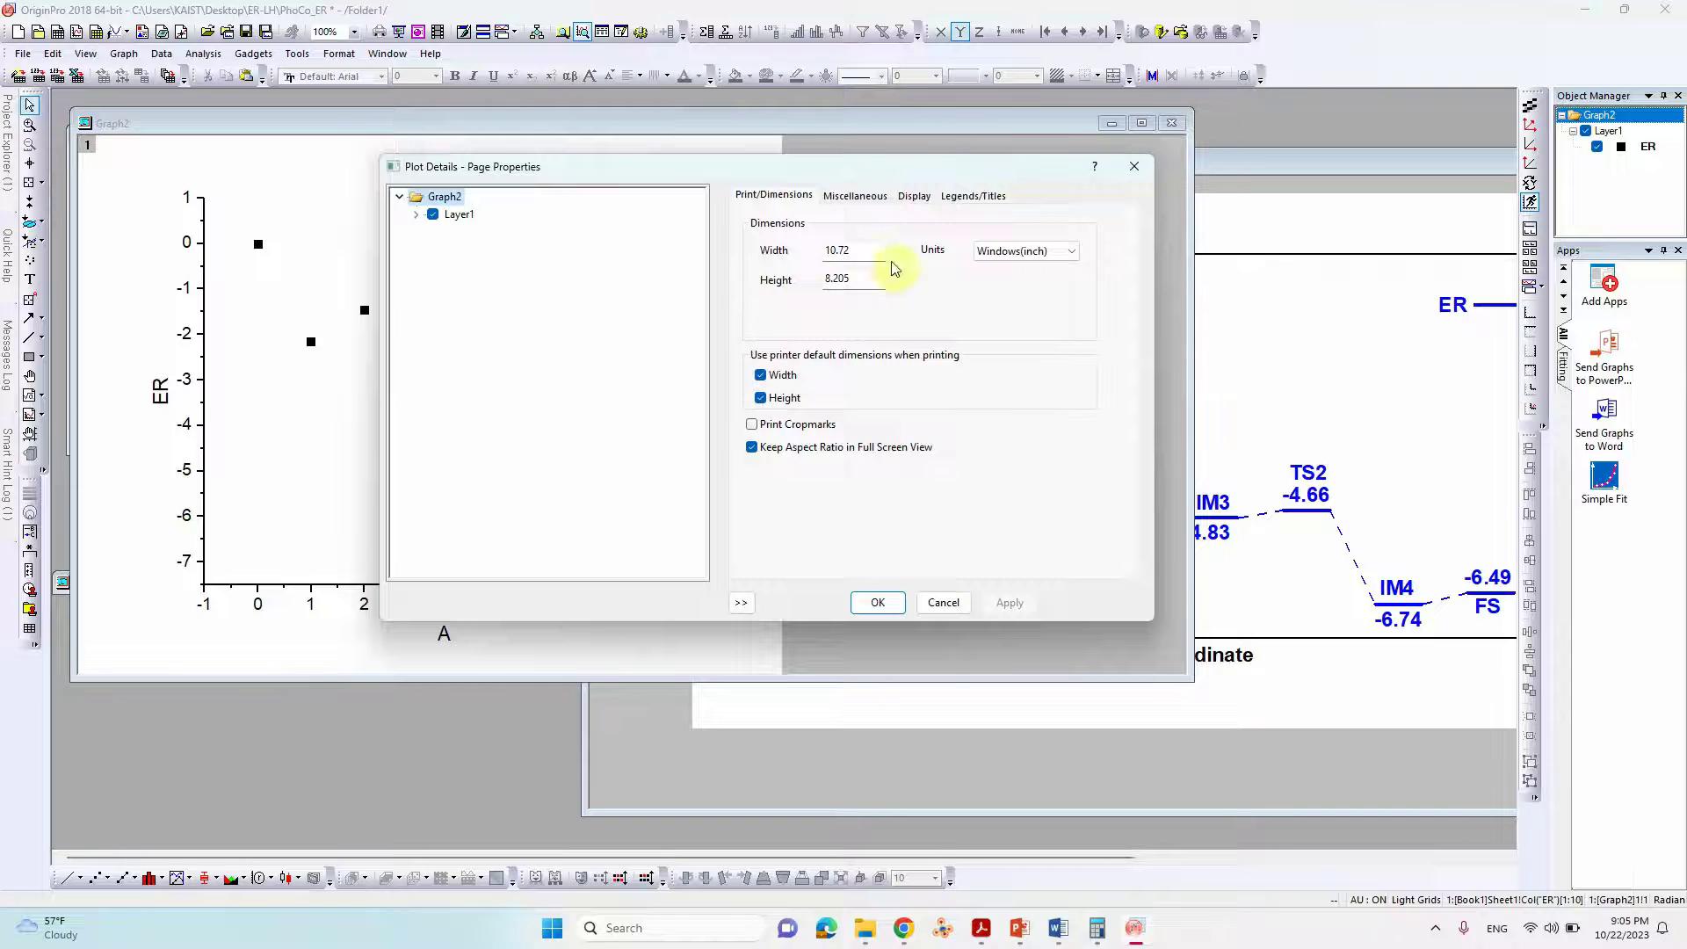
left_click_drag(870, 251, 713, 252)
left_click(1006, 601)
left_click(877, 601)
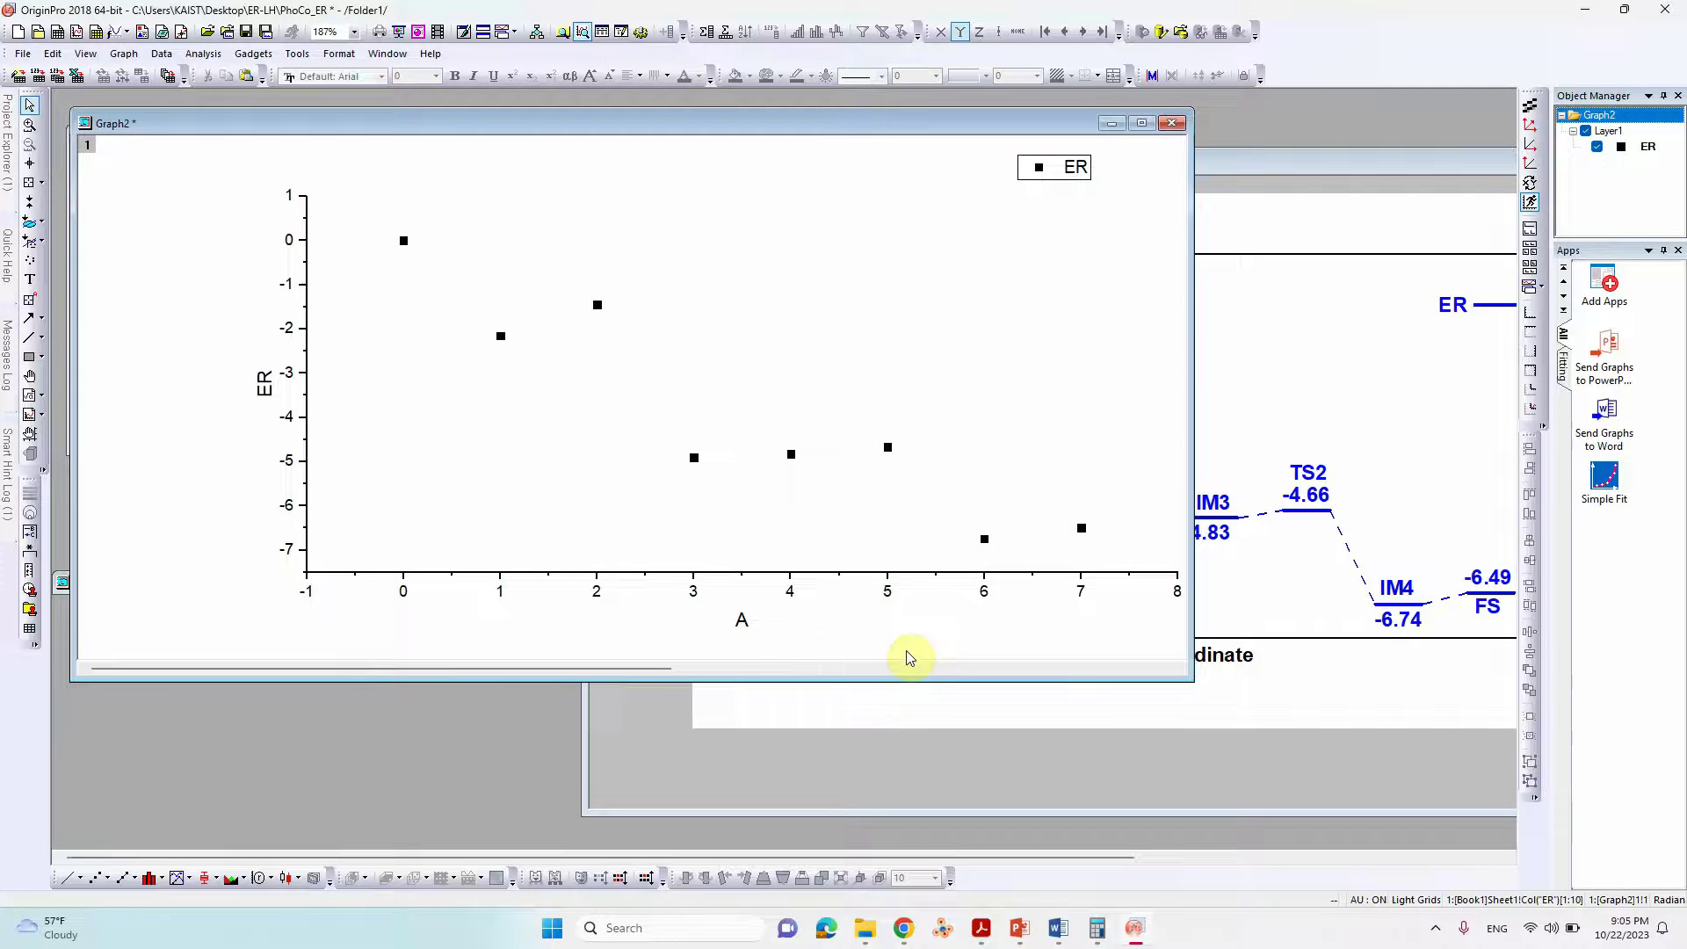
scroll(932, 556, "down", 1)
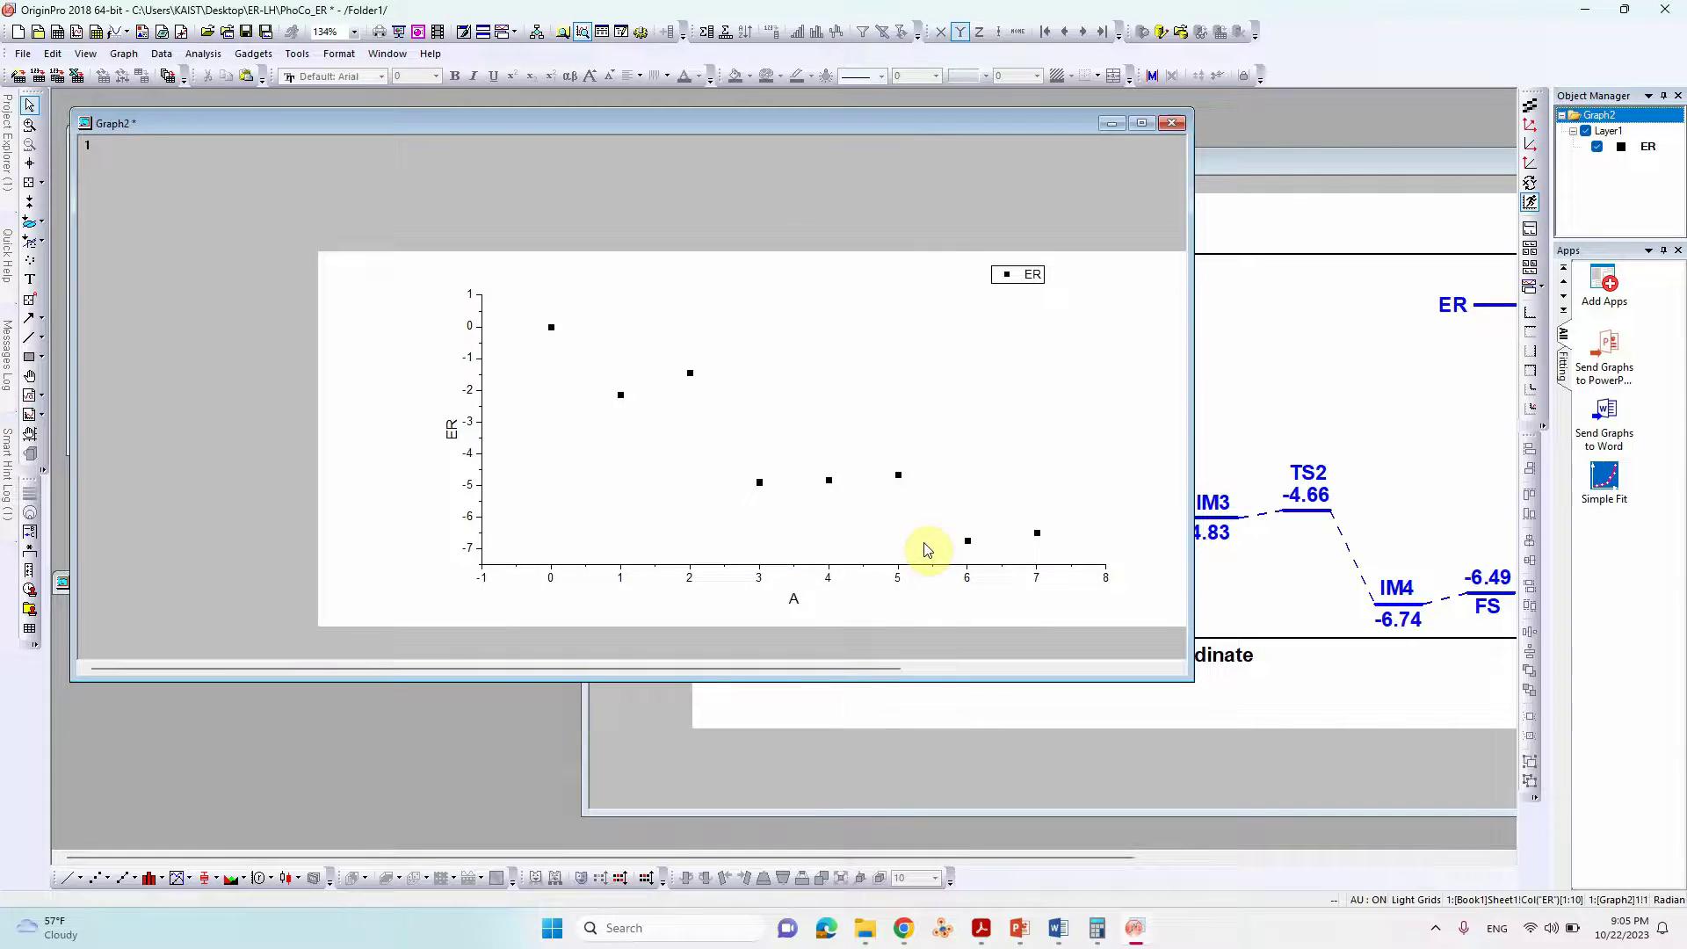
- Change the ER scatter symbols to horizontal bars with size 50 and edge thickness 20
double_click(761, 484)
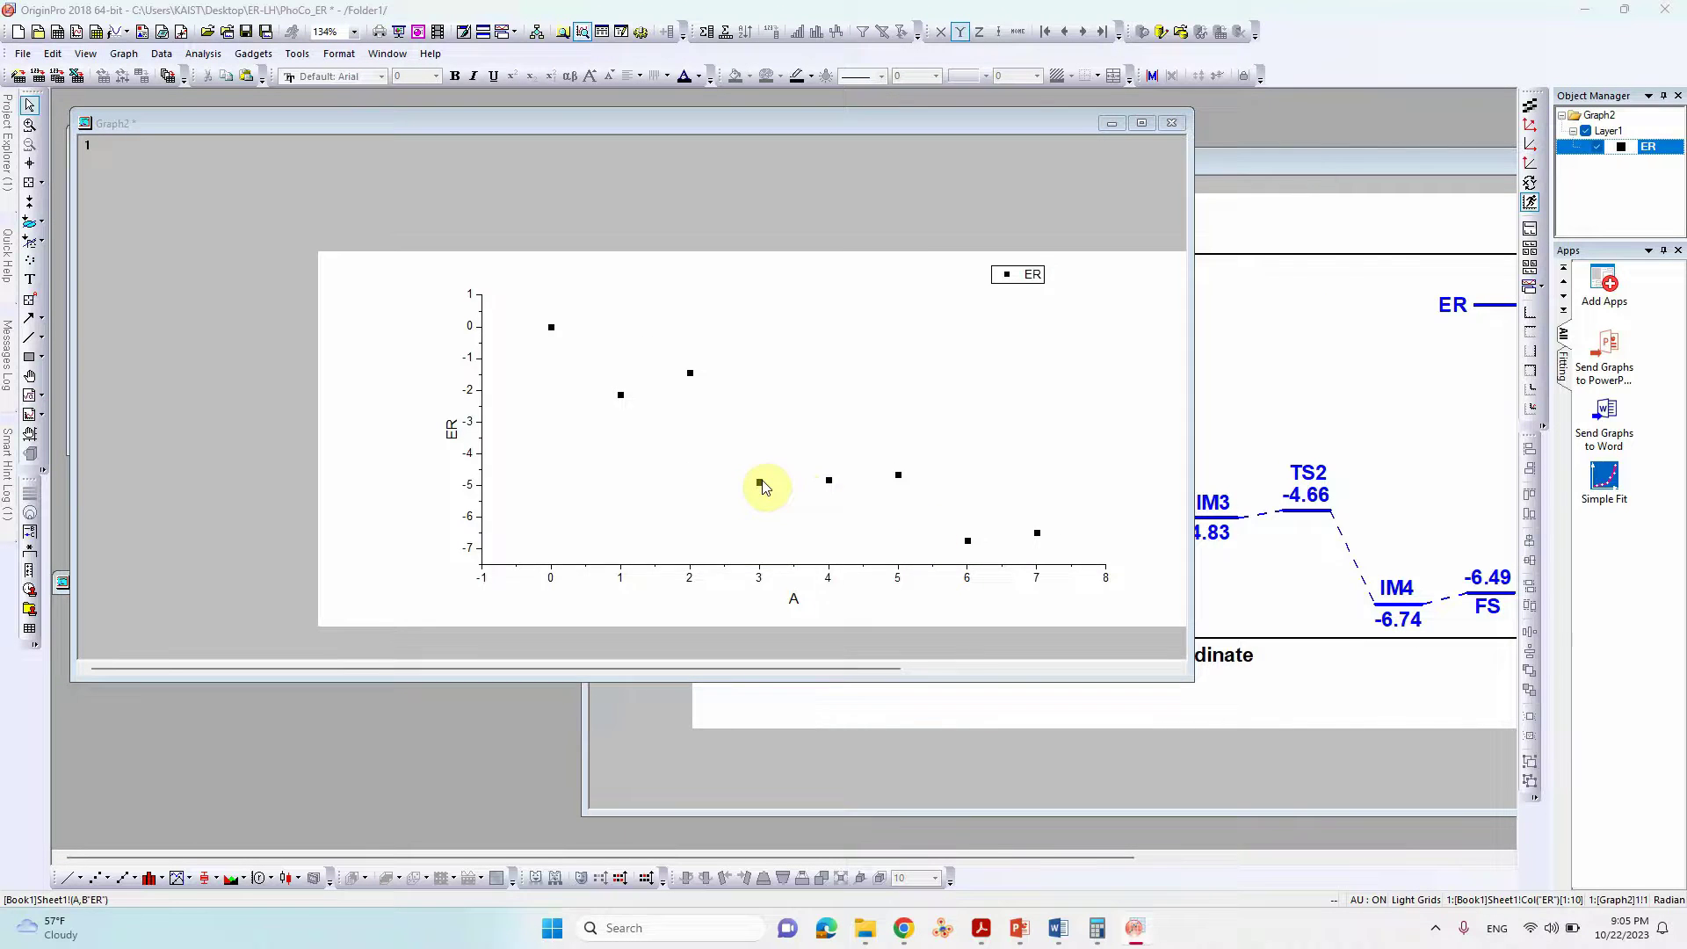
left_click(828, 248)
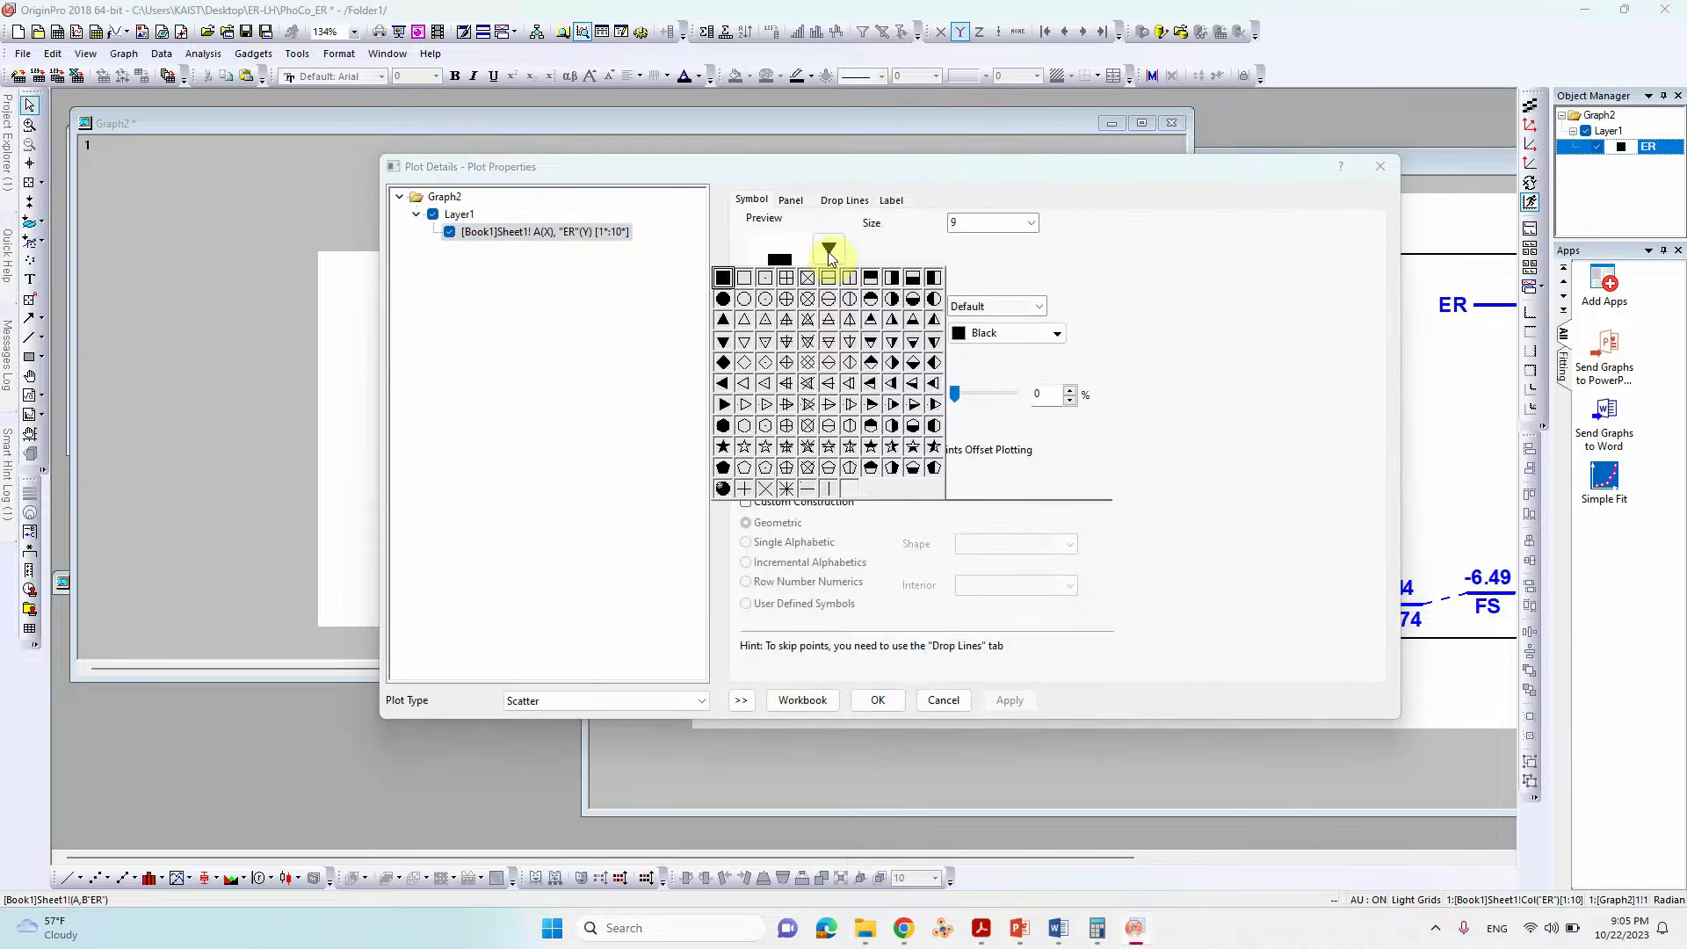
left_click(813, 492)
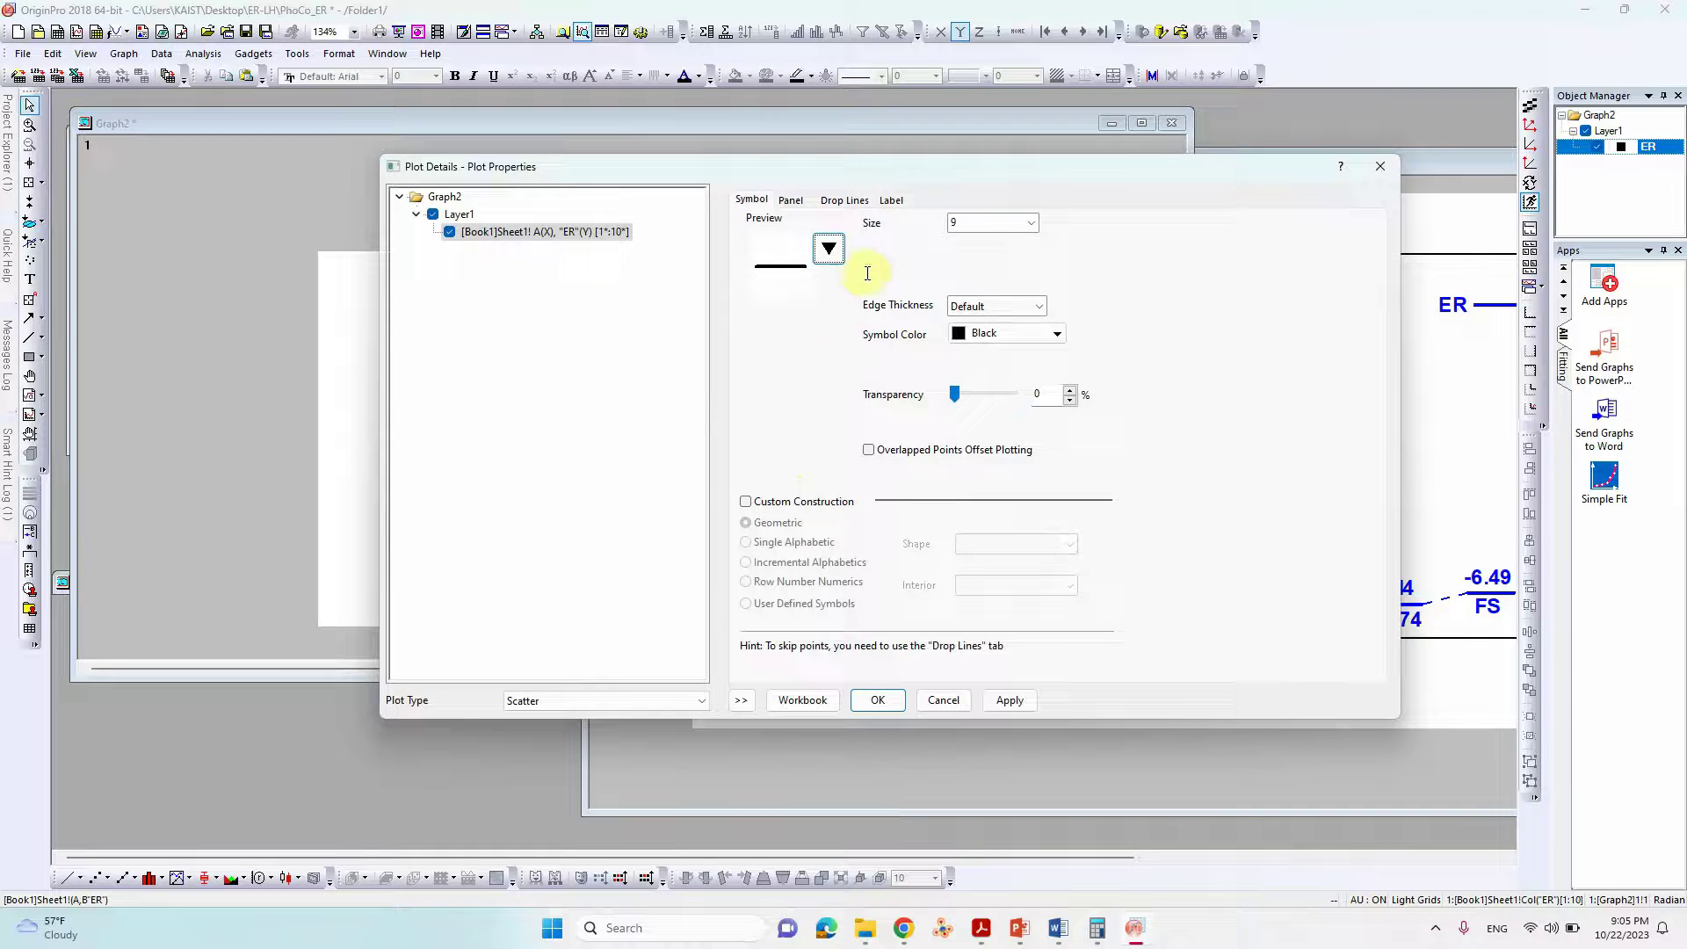
key("Tab")
left_click(1036, 306)
left_click(989, 386)
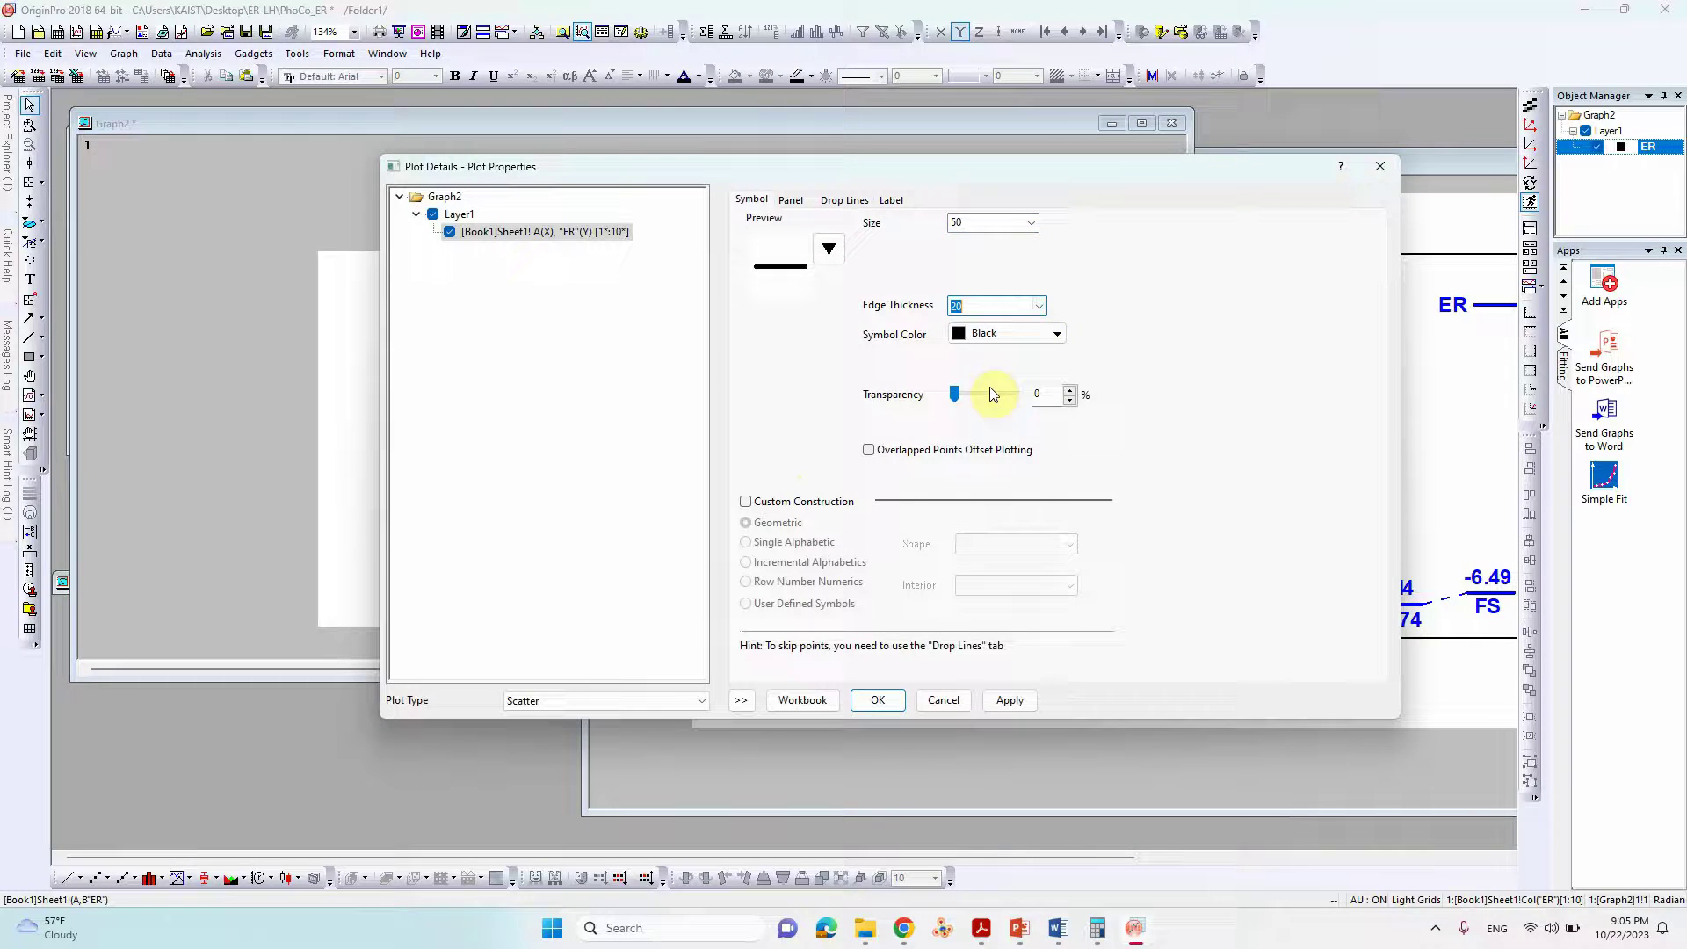
left_click(1004, 699)
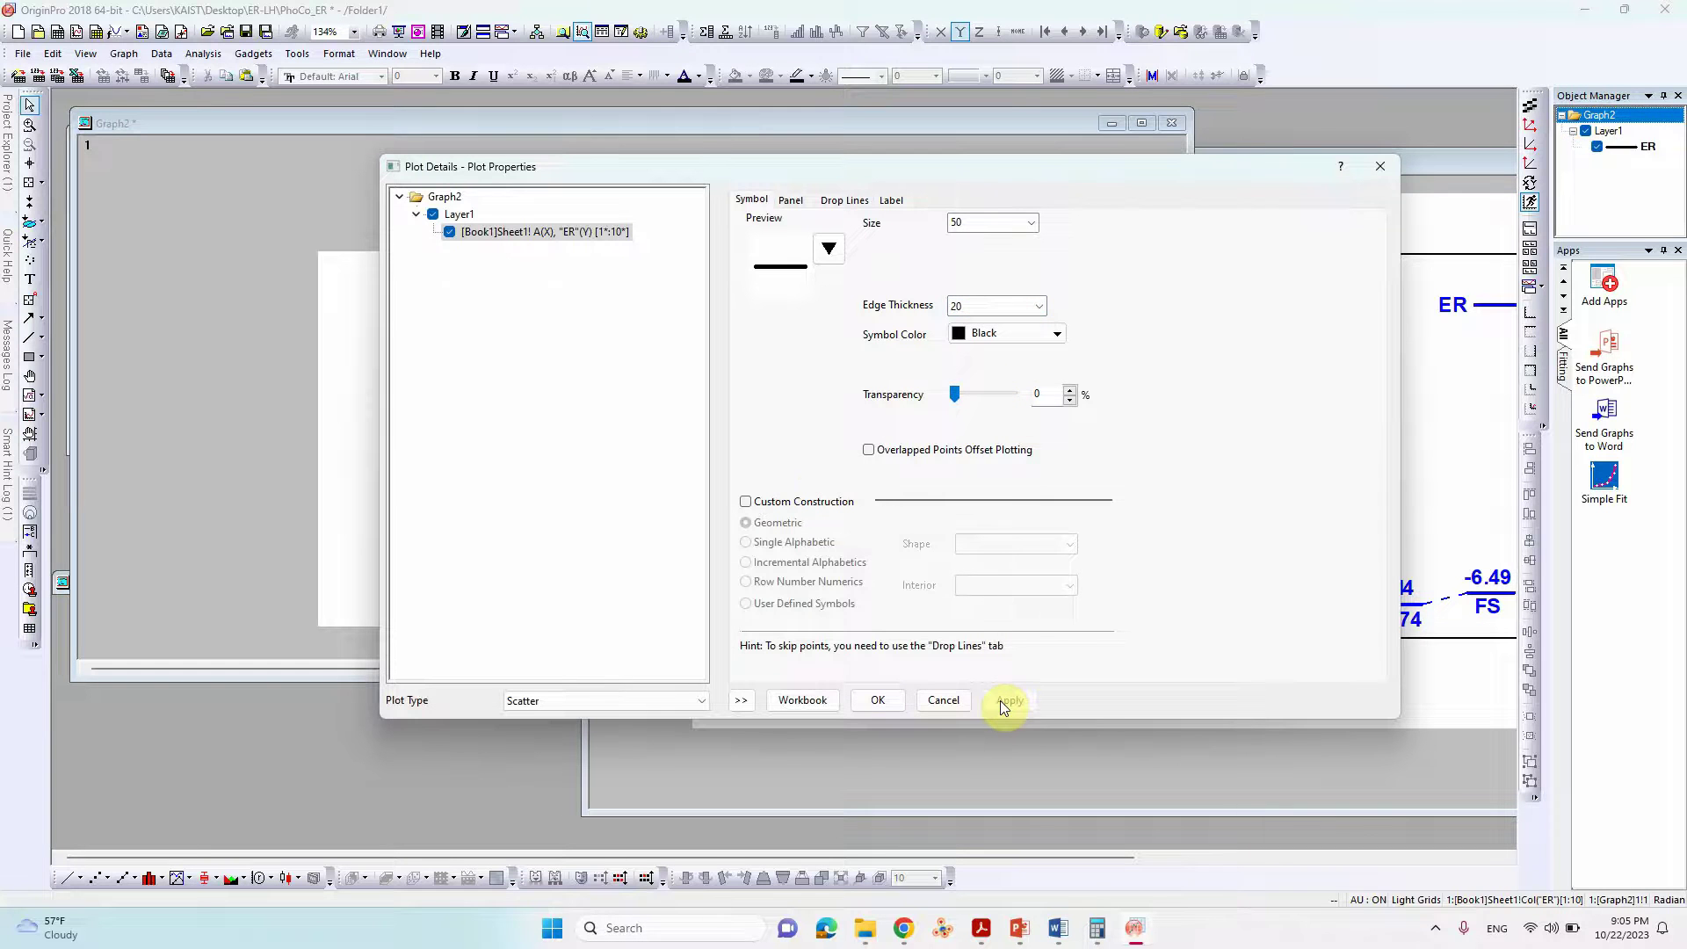
left_click(877, 702)
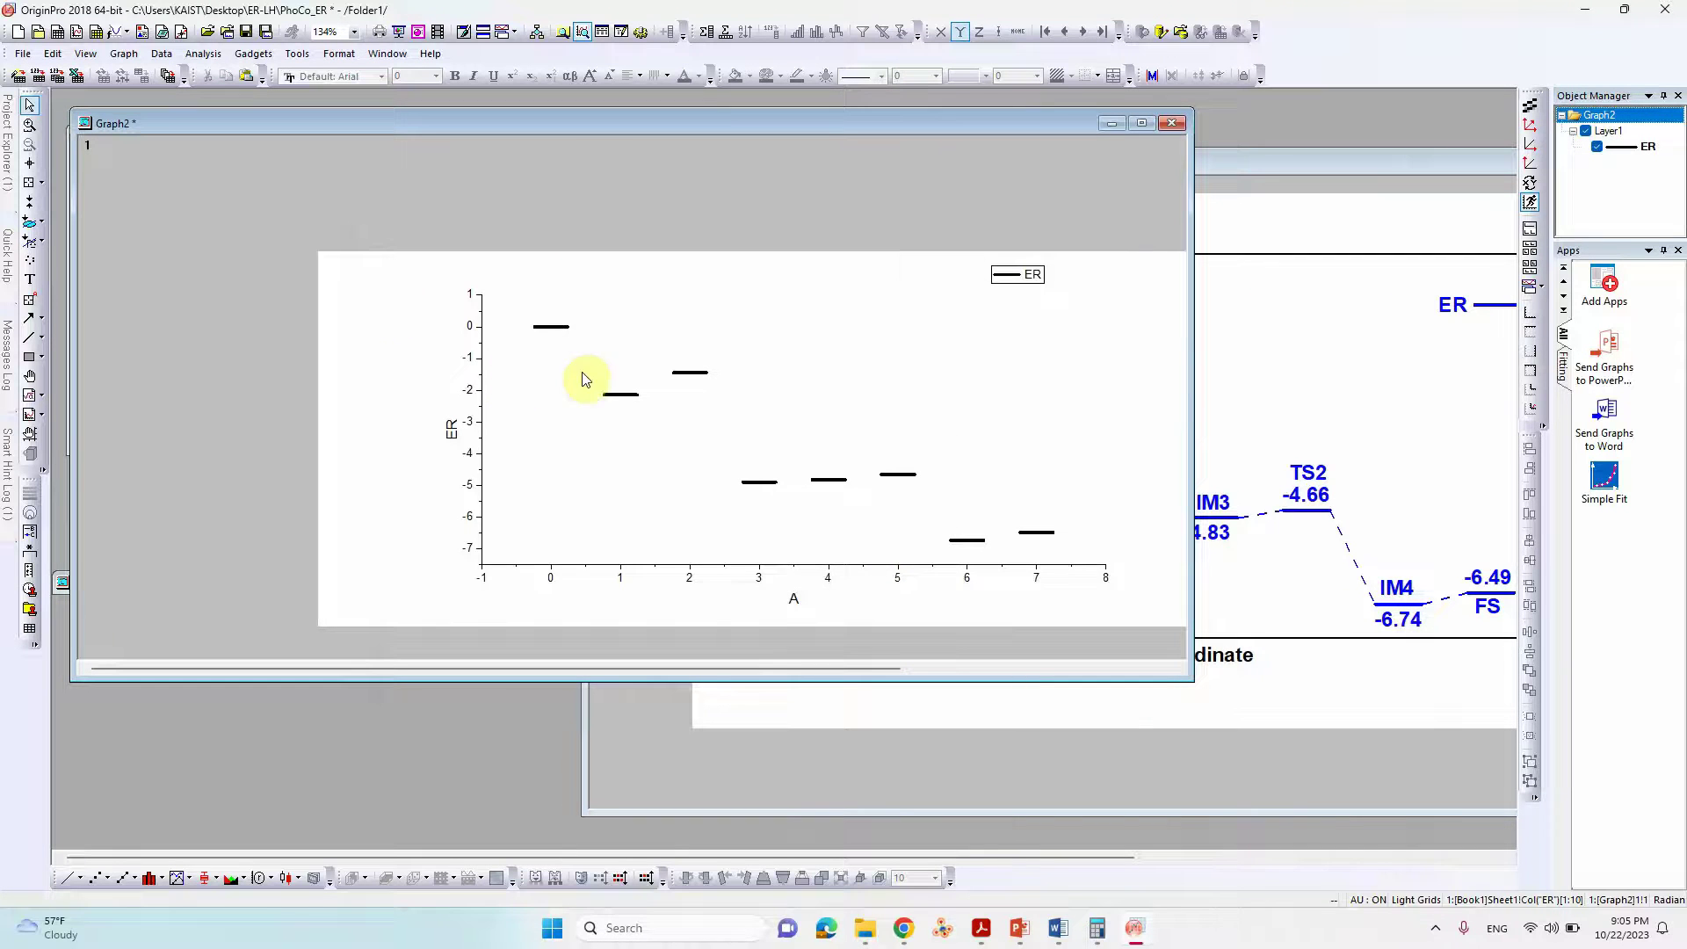
- Make the tick labels of the scatter graph's Y axis bold
left_click(470, 429)
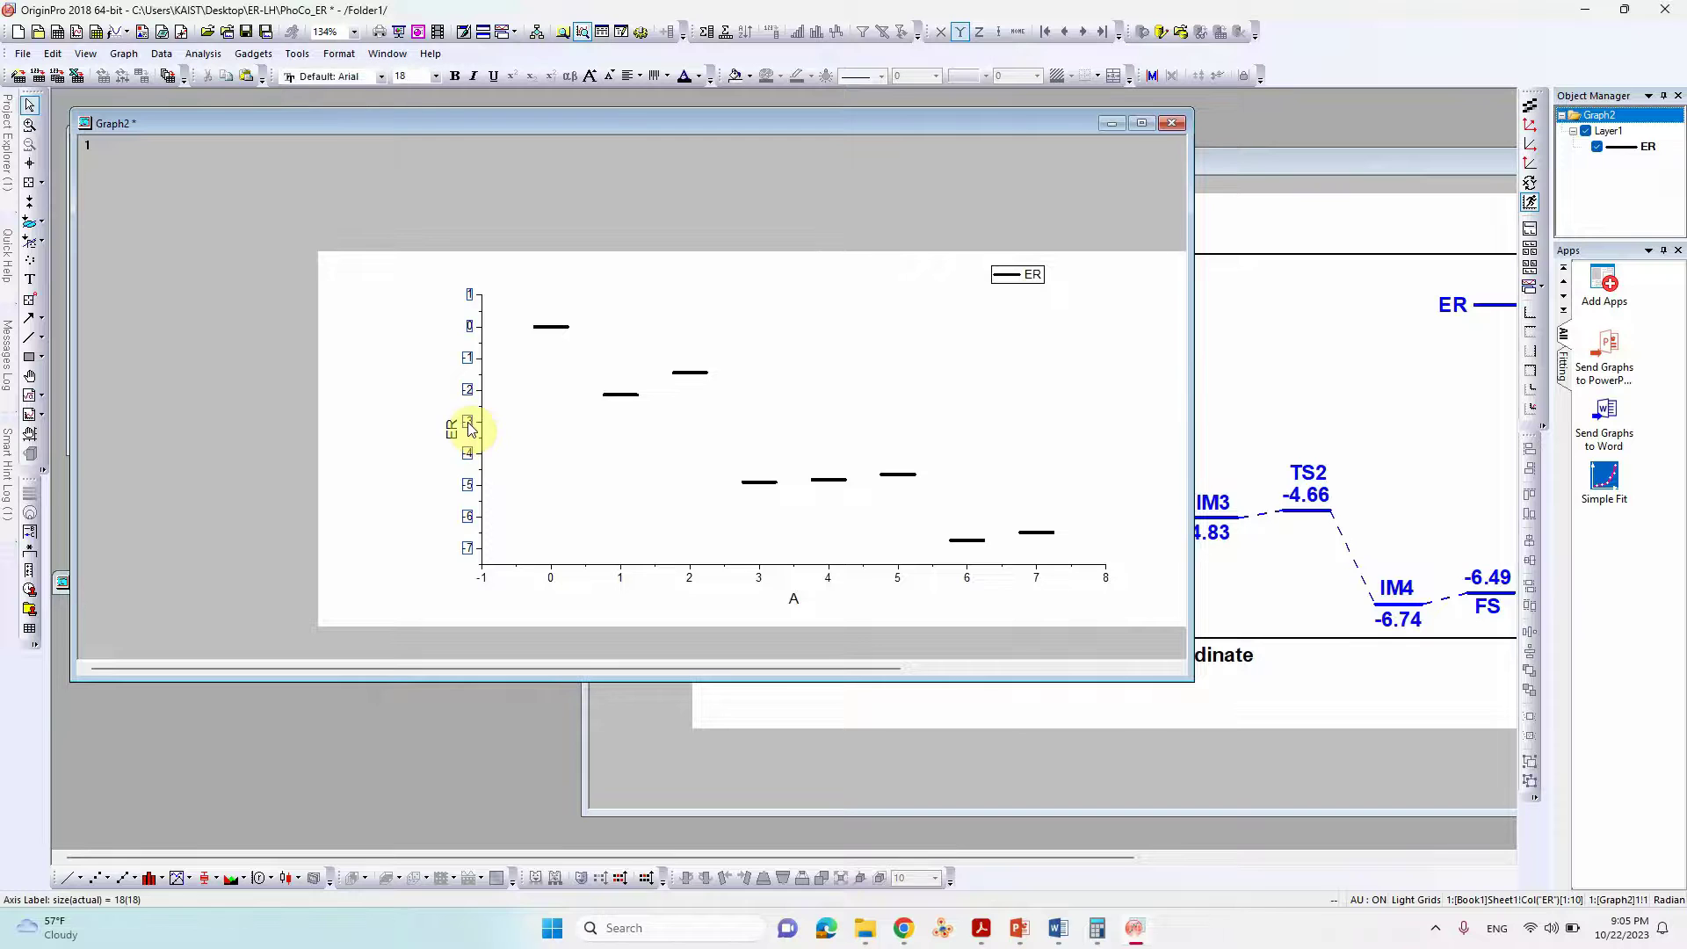
left_click(454, 76)
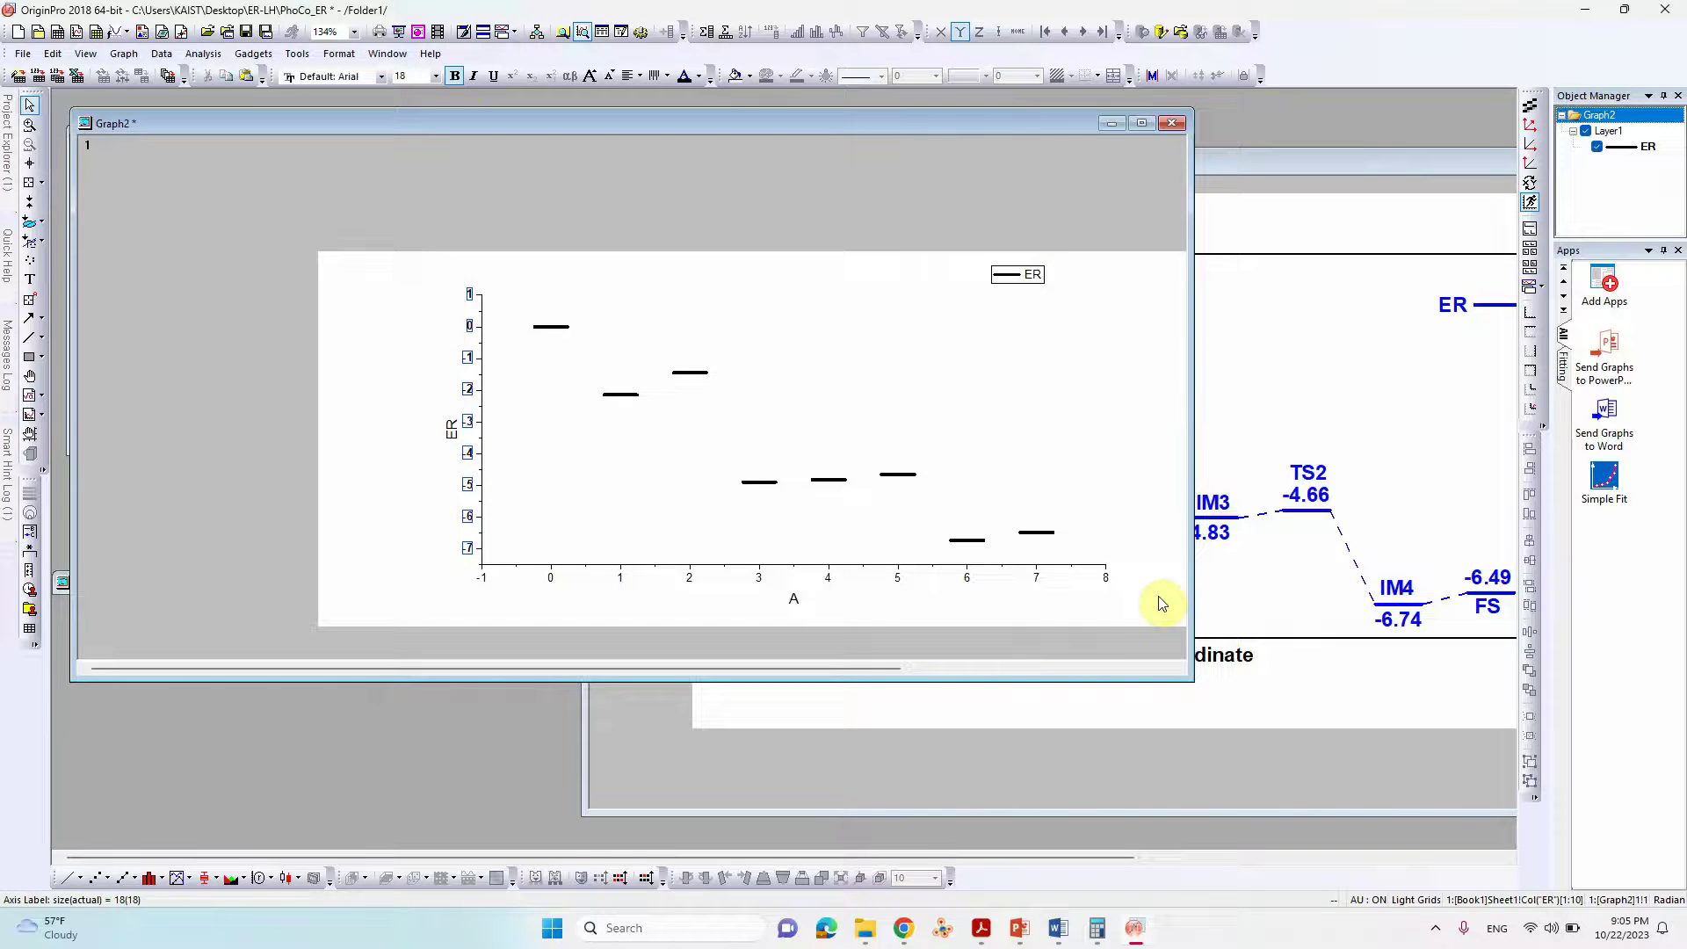
- Frame the scatter graph by showing the opposite additional lines for both the X and Y axes
left_click(594, 563)
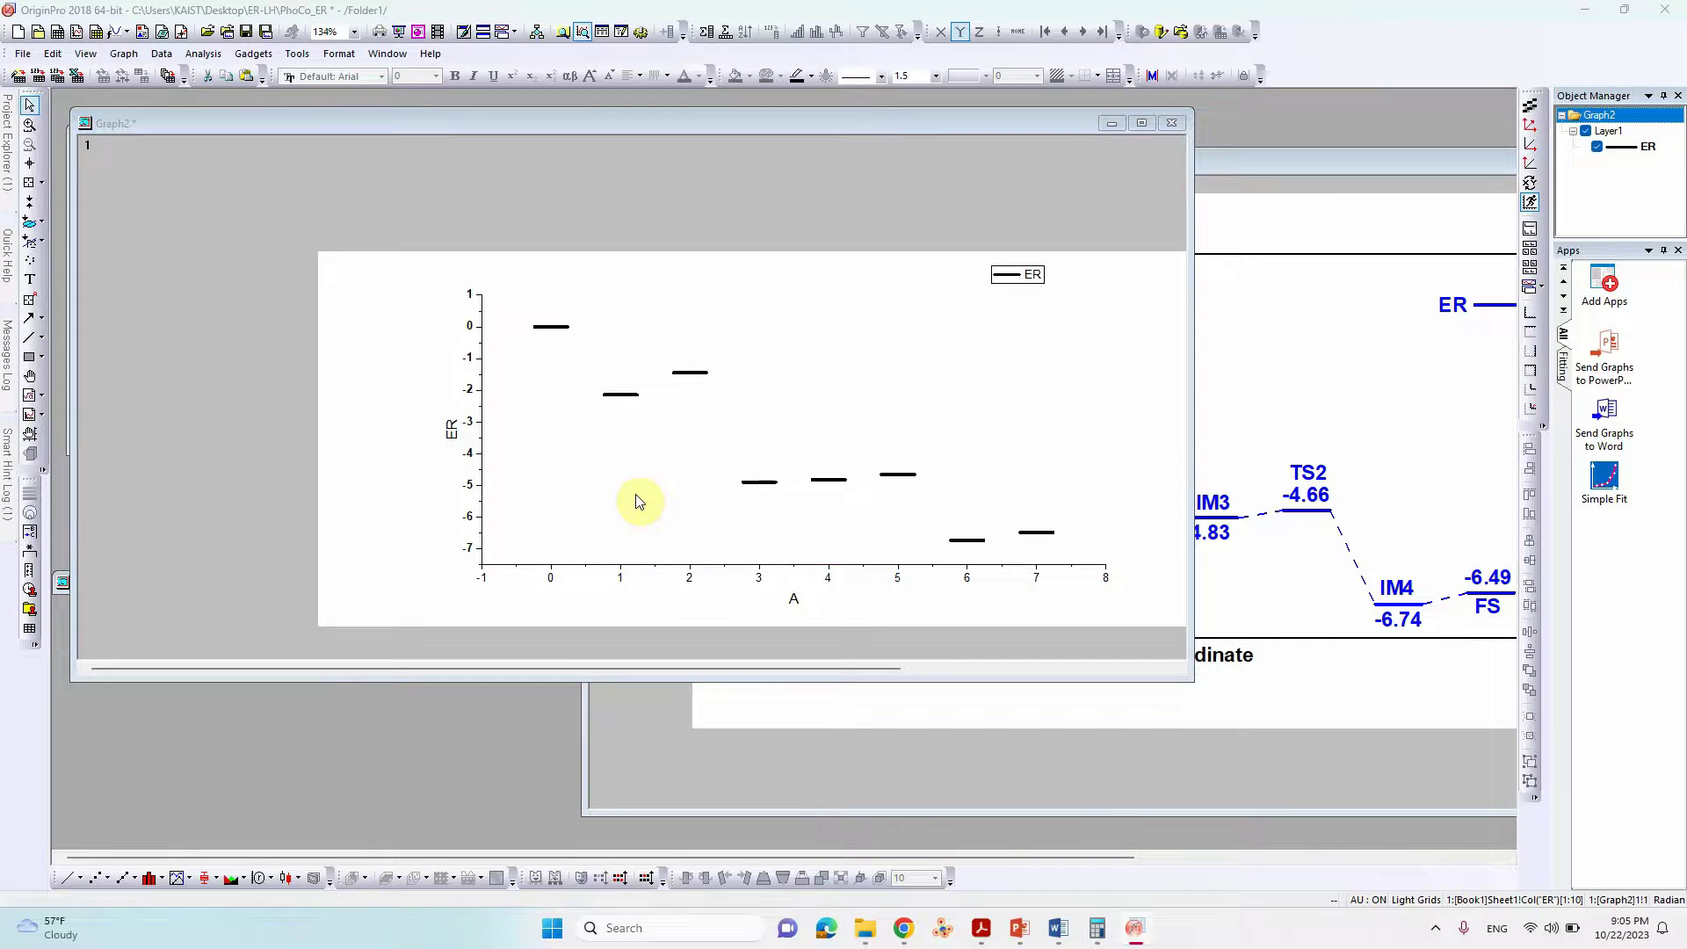
double_click(681, 560)
left_click(736, 207)
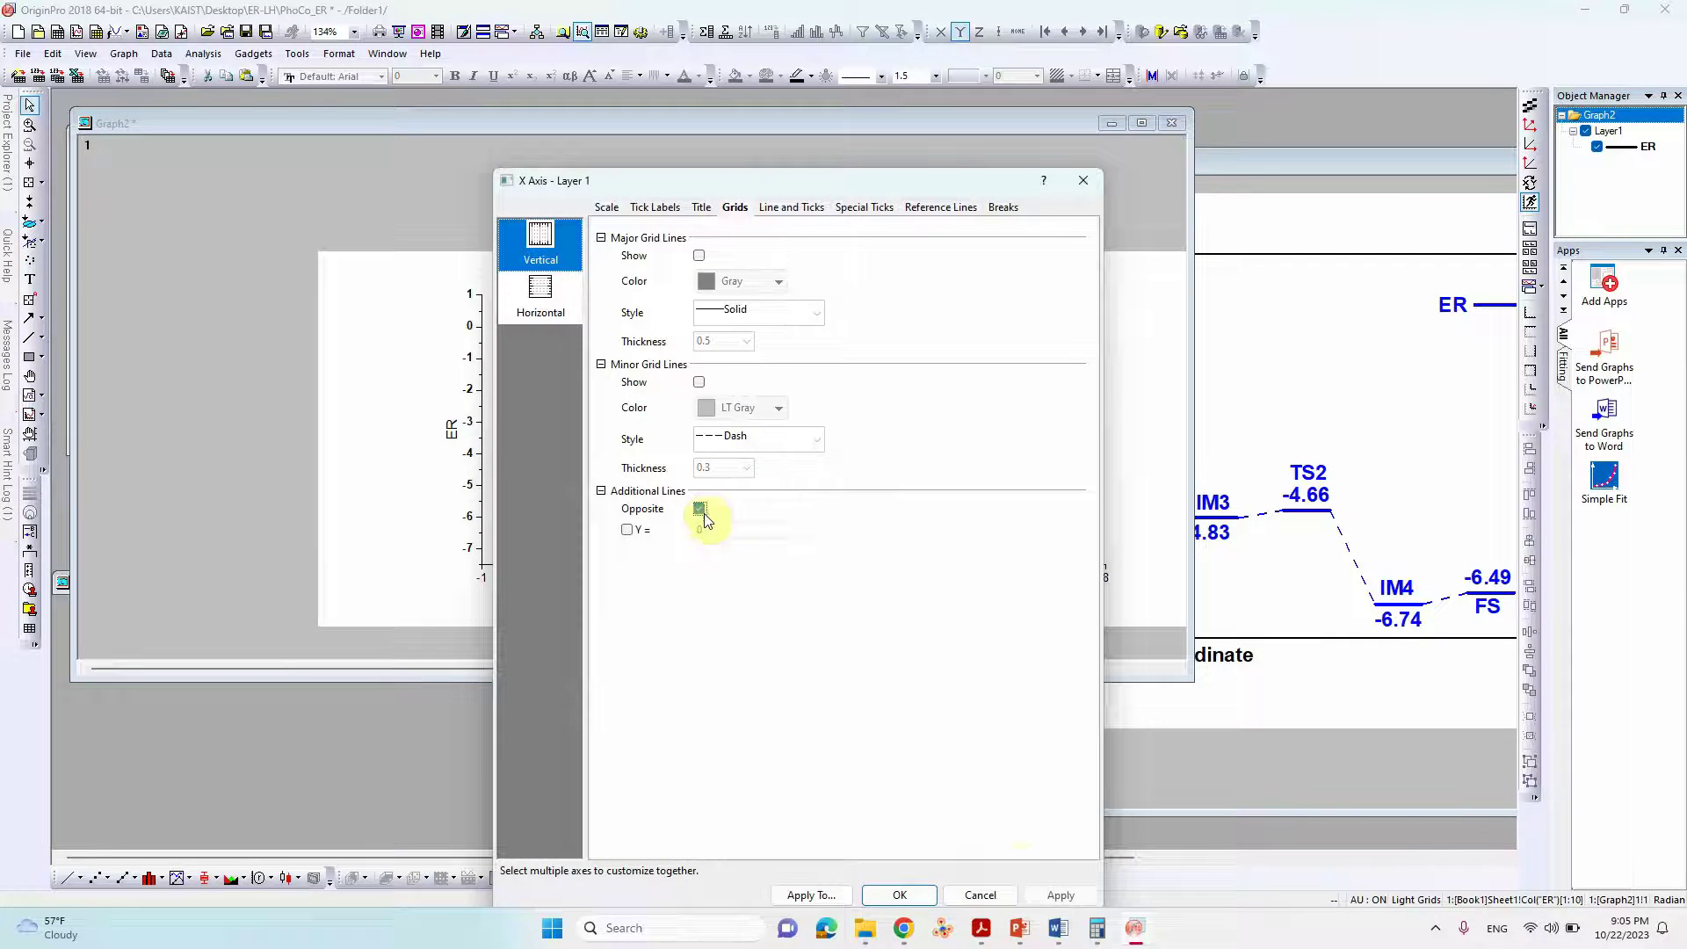
left_click(1060, 894)
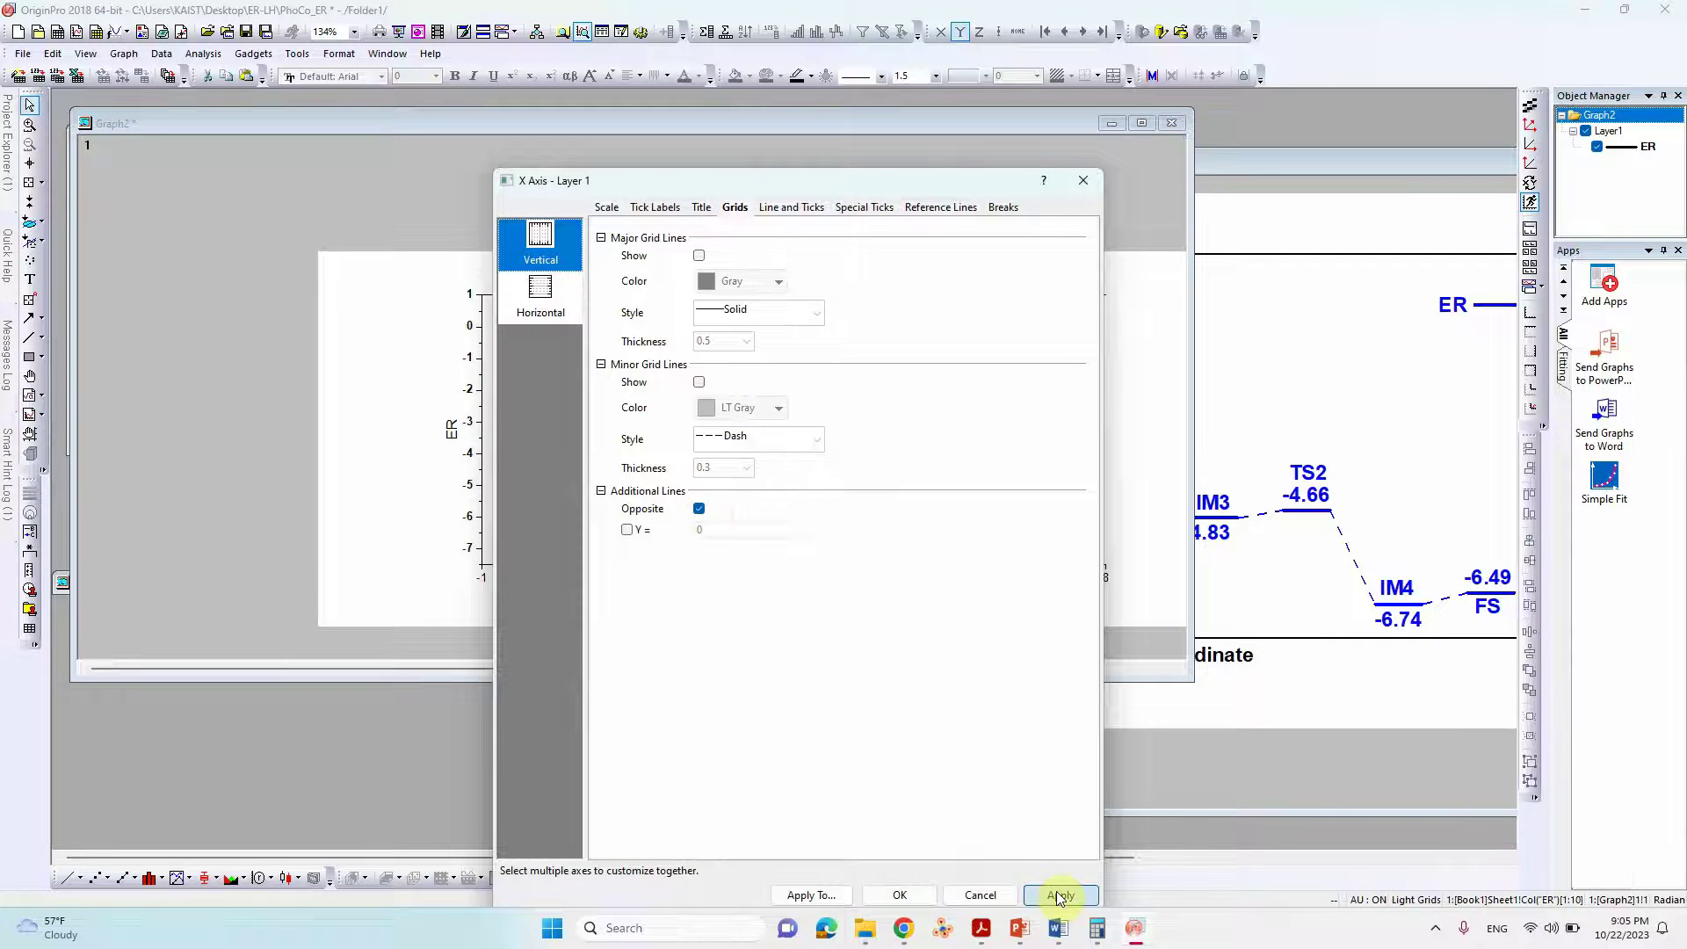
left_click(541, 294)
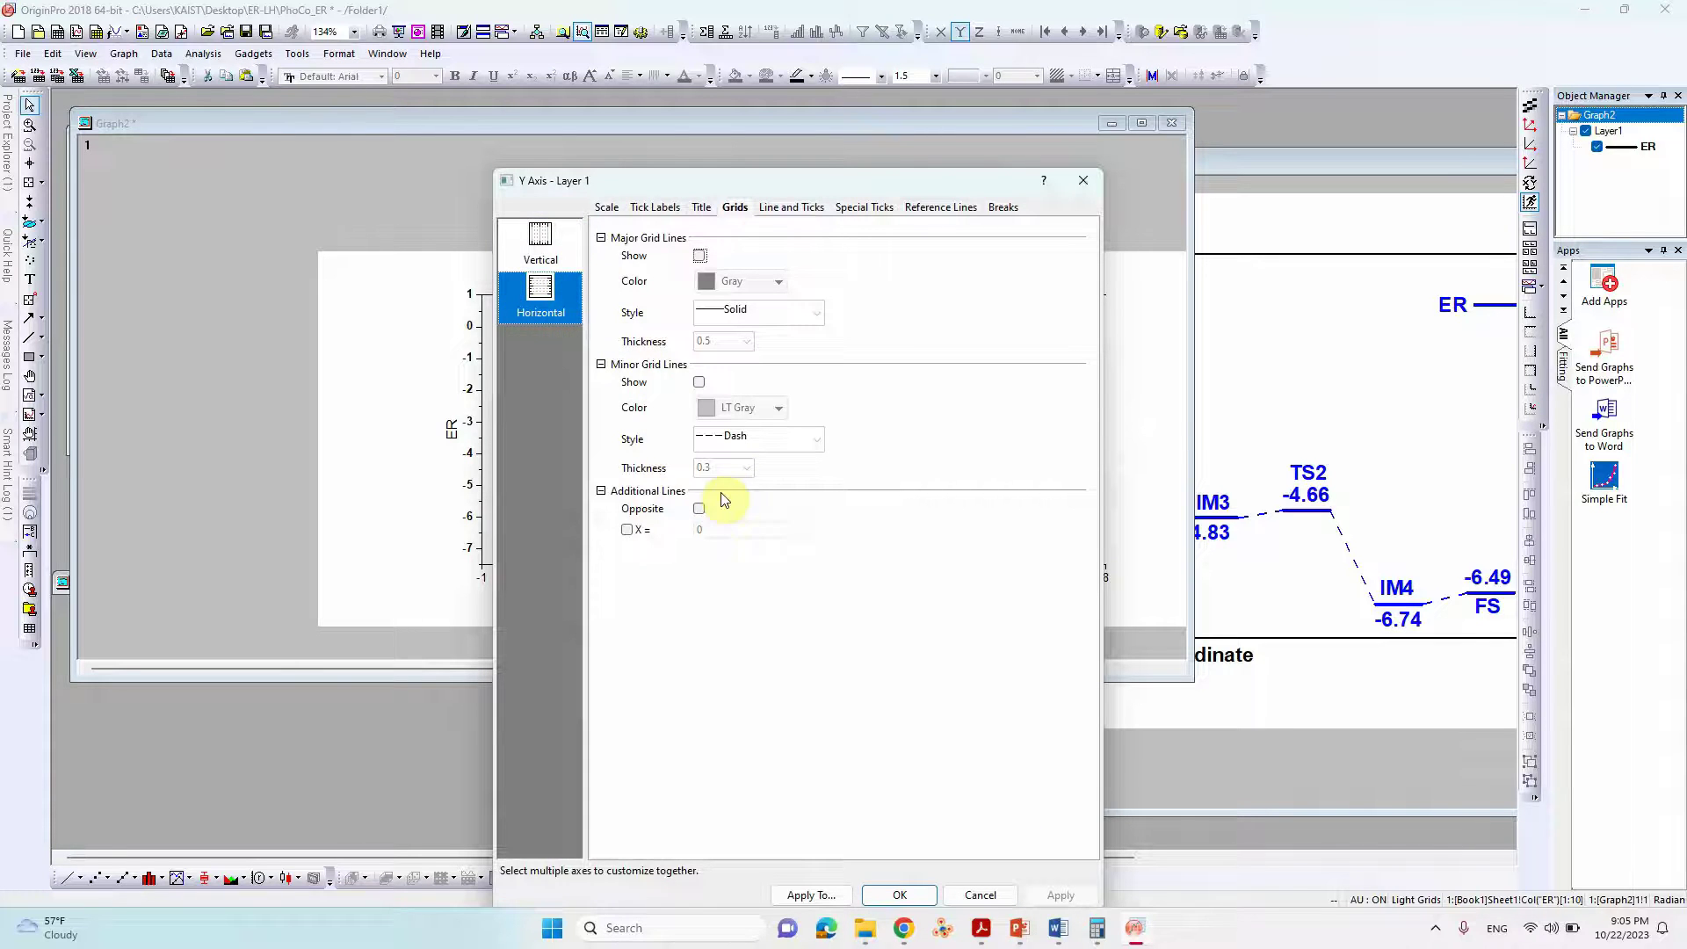
left_click(1060, 894)
left_click(900, 894)
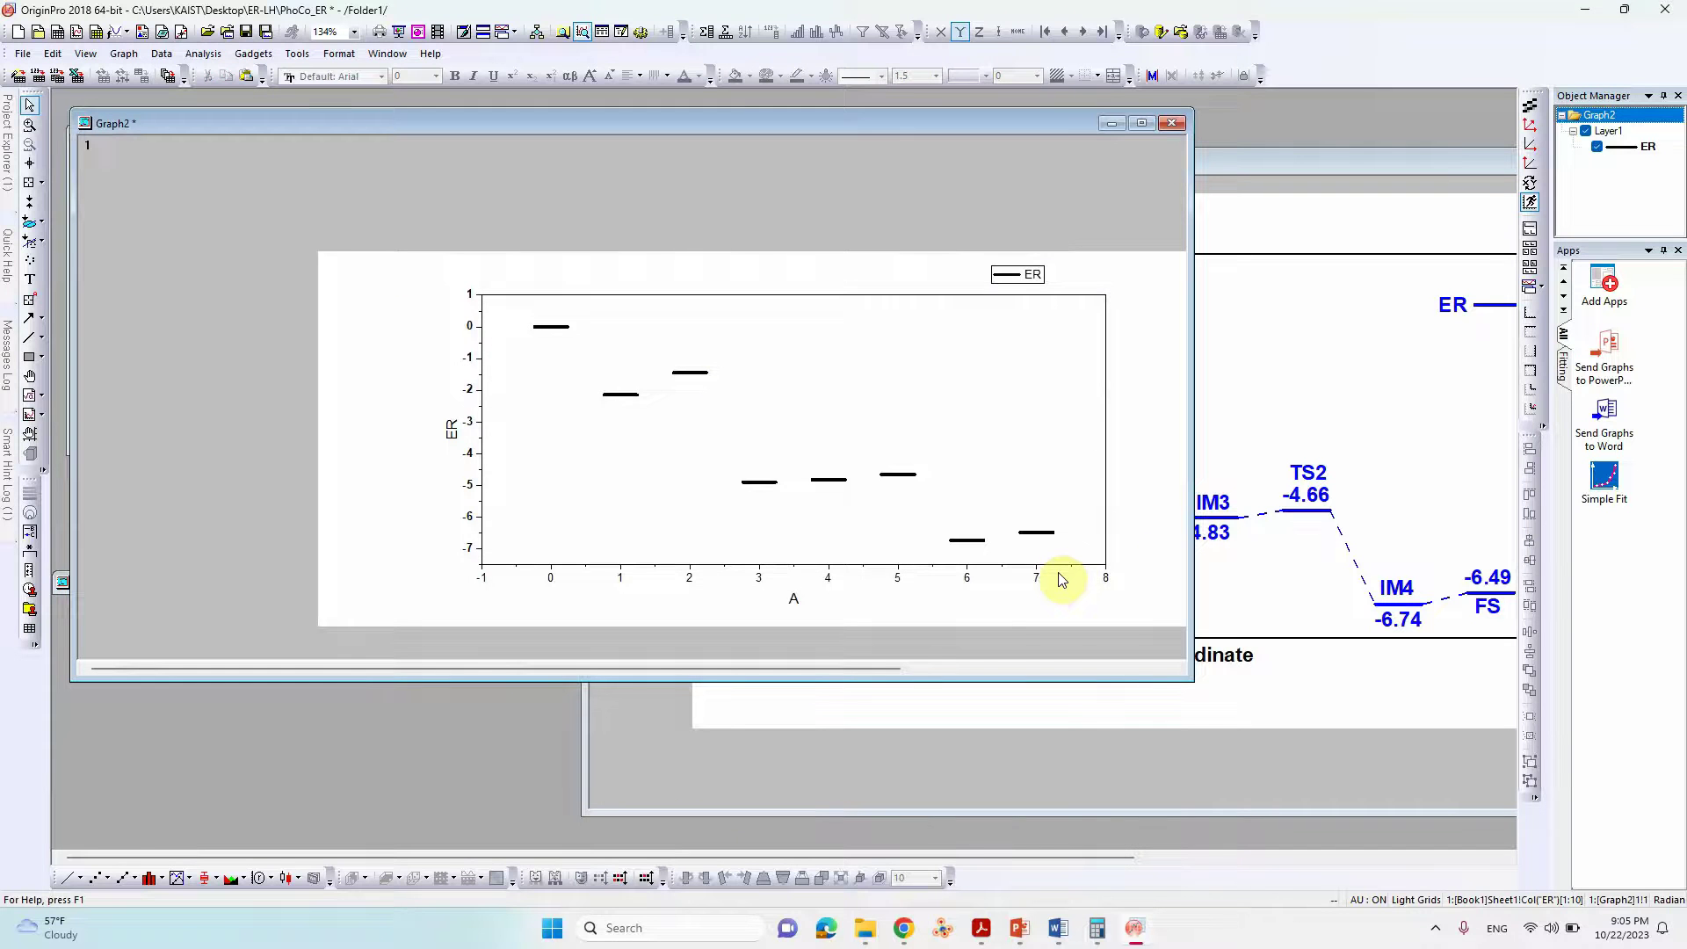
- Set the line thickness of the left Y axis and the bottom X axis to 2
double_click(1109, 554)
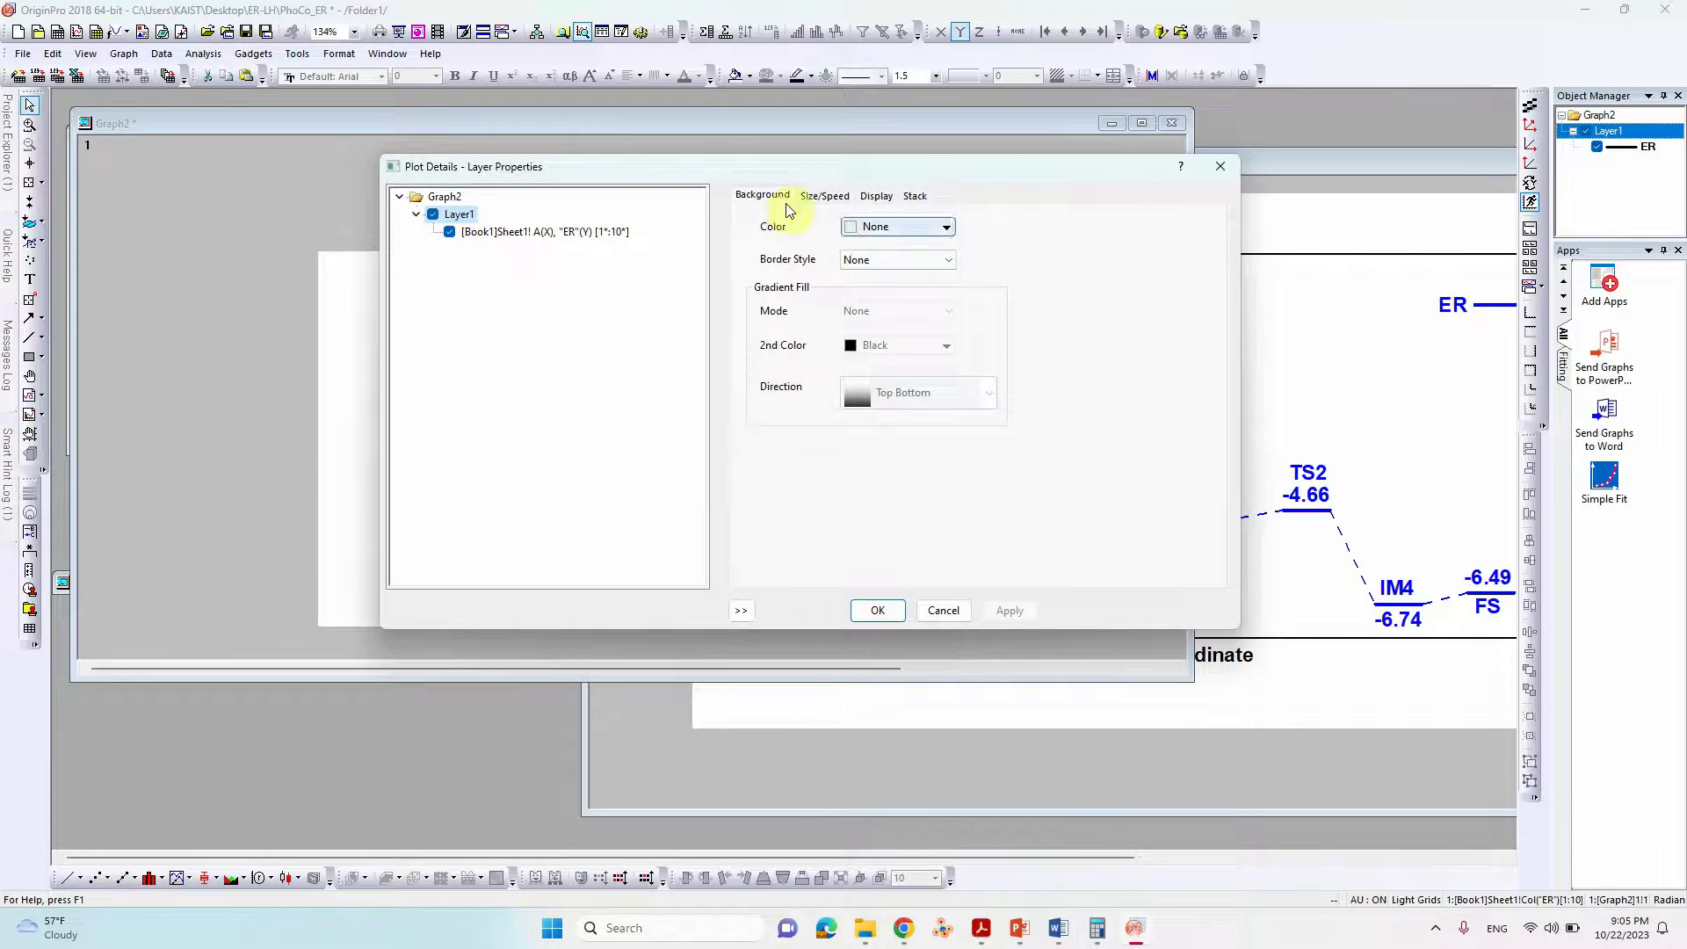
left_click(1220, 166)
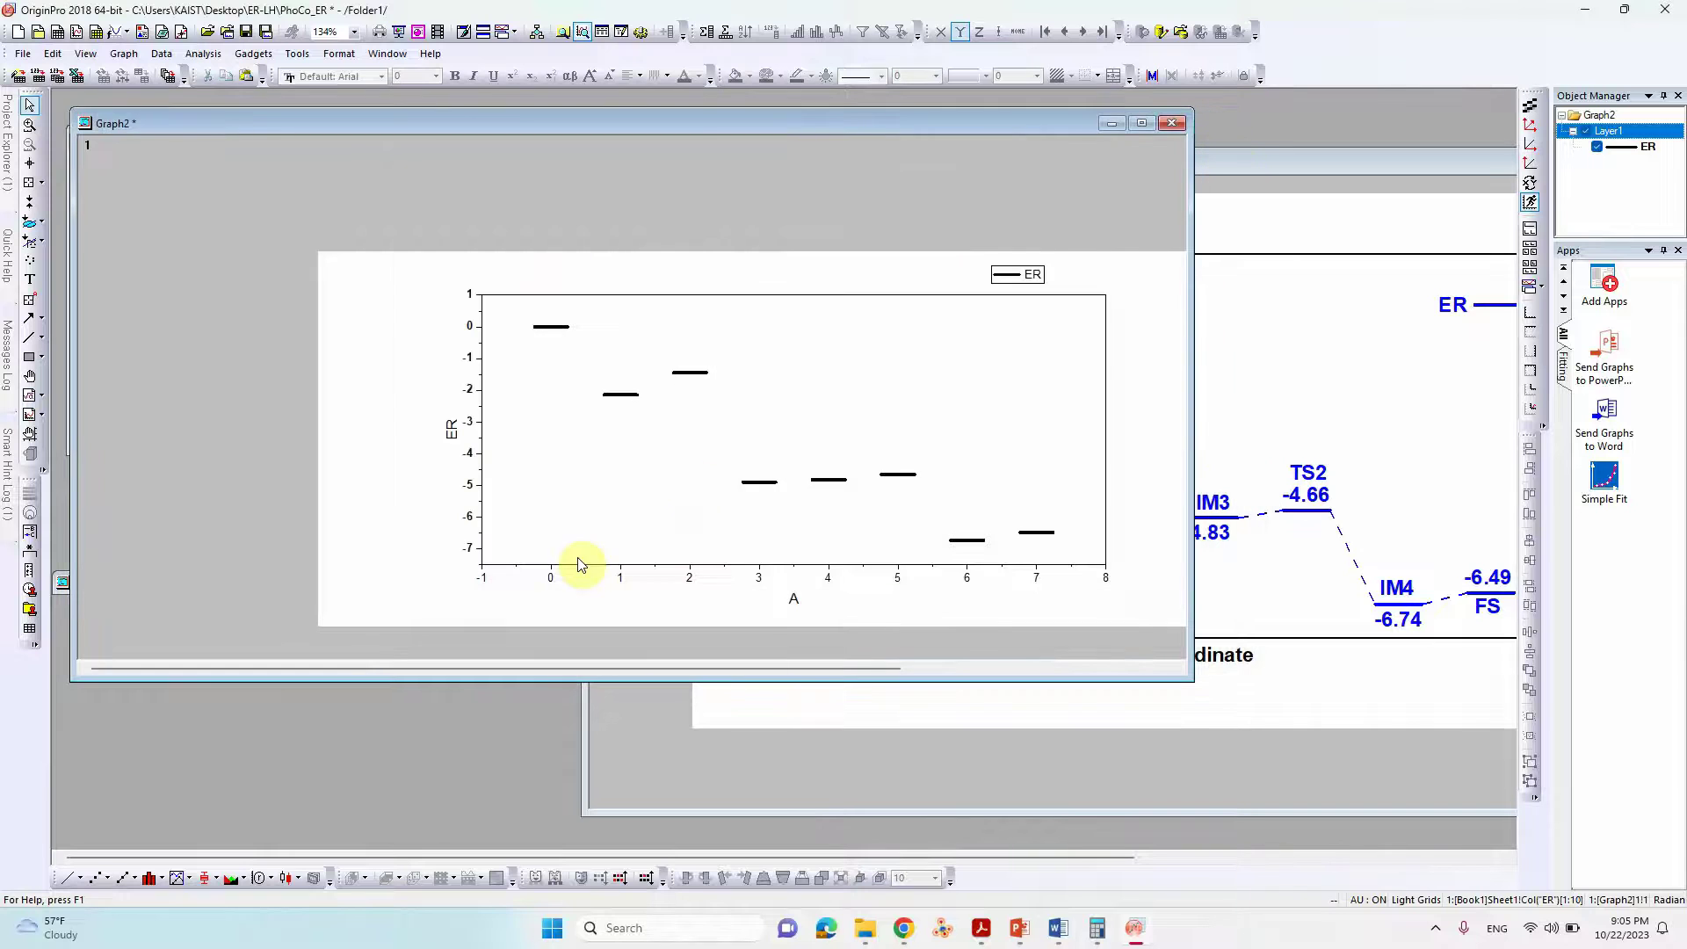
double_click(483, 514)
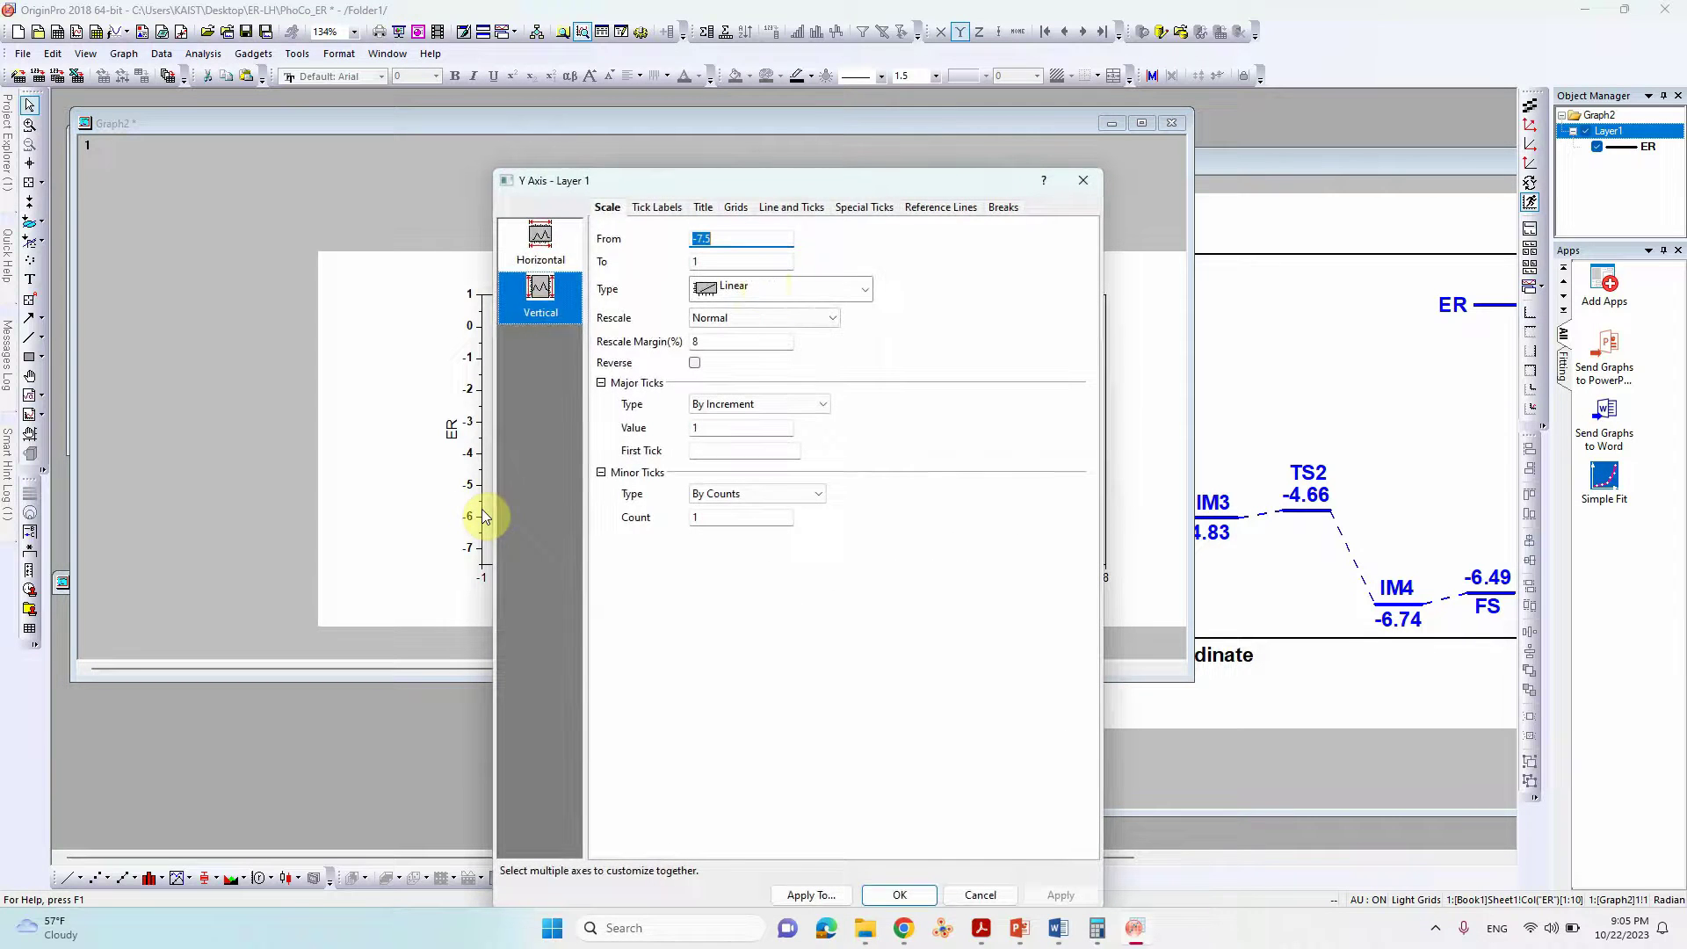
left_click(793, 211)
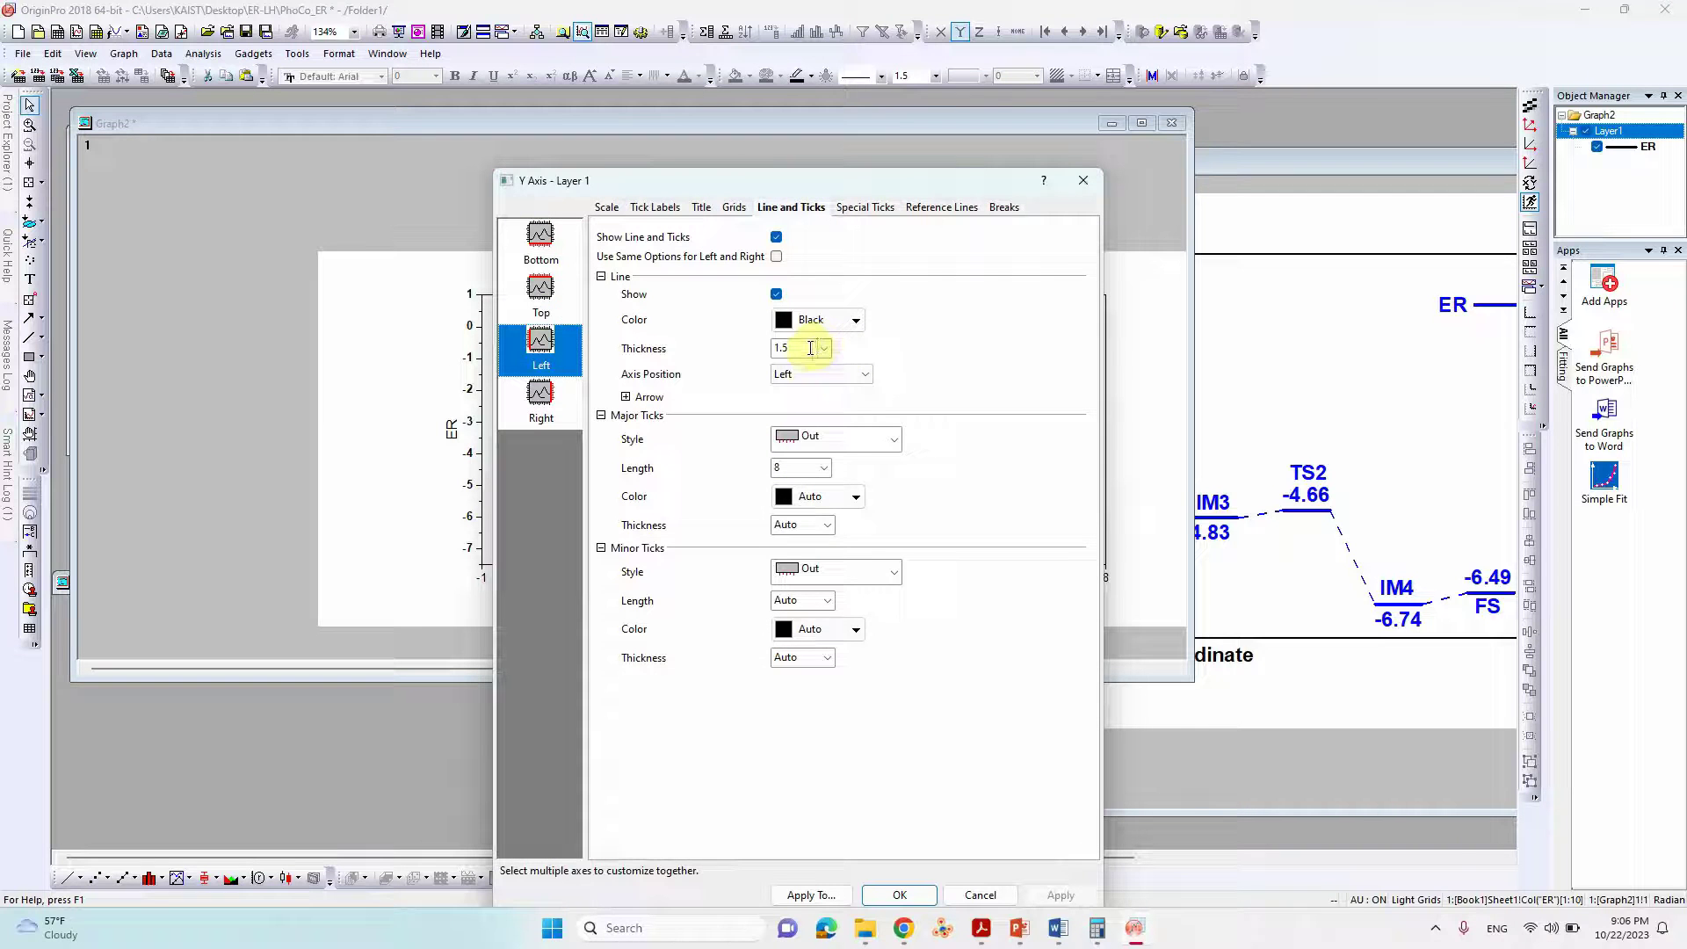
double_click(810, 348)
type("2")
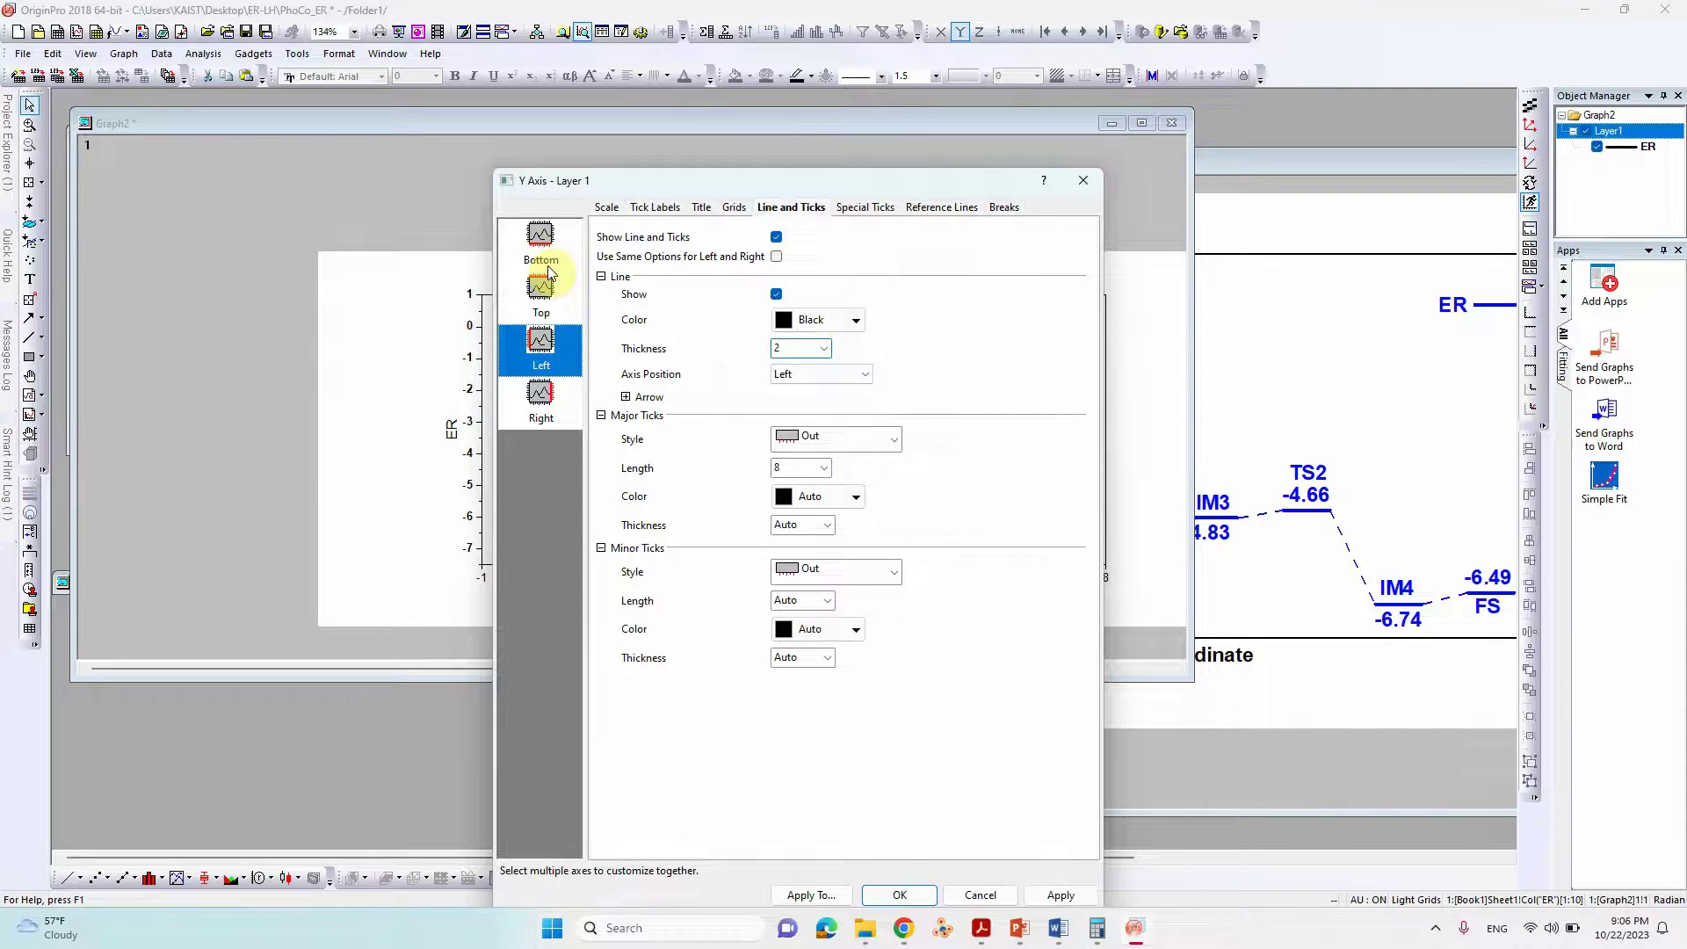
left_click(541, 239)
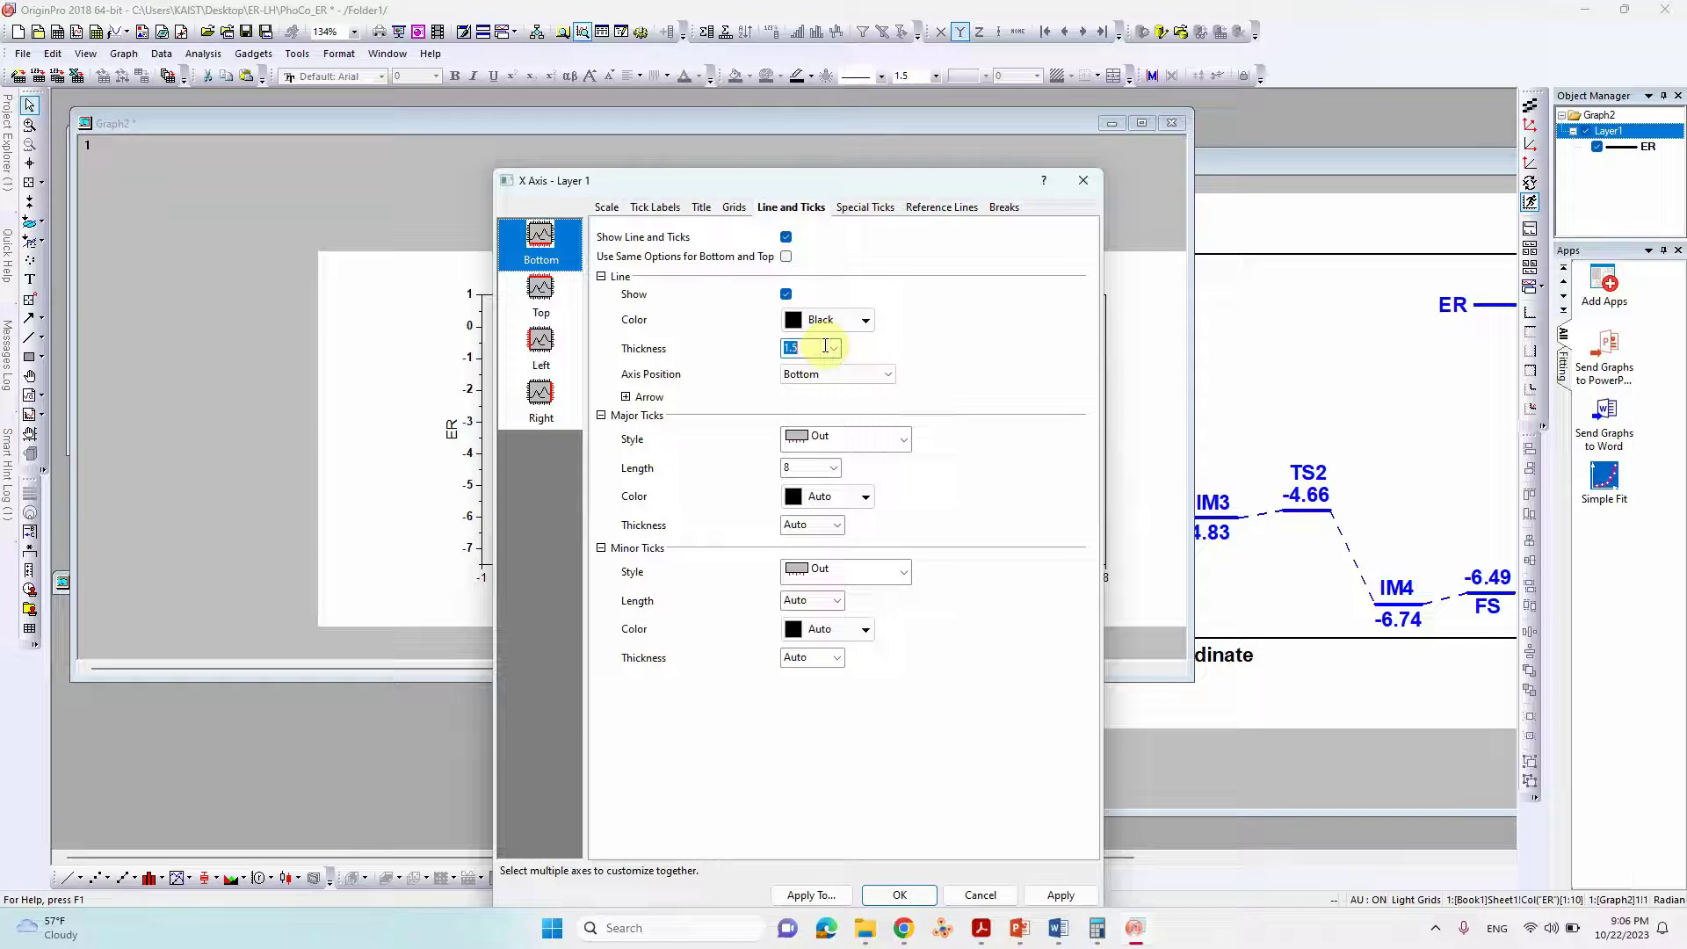
type("2")
left_click(1060, 894)
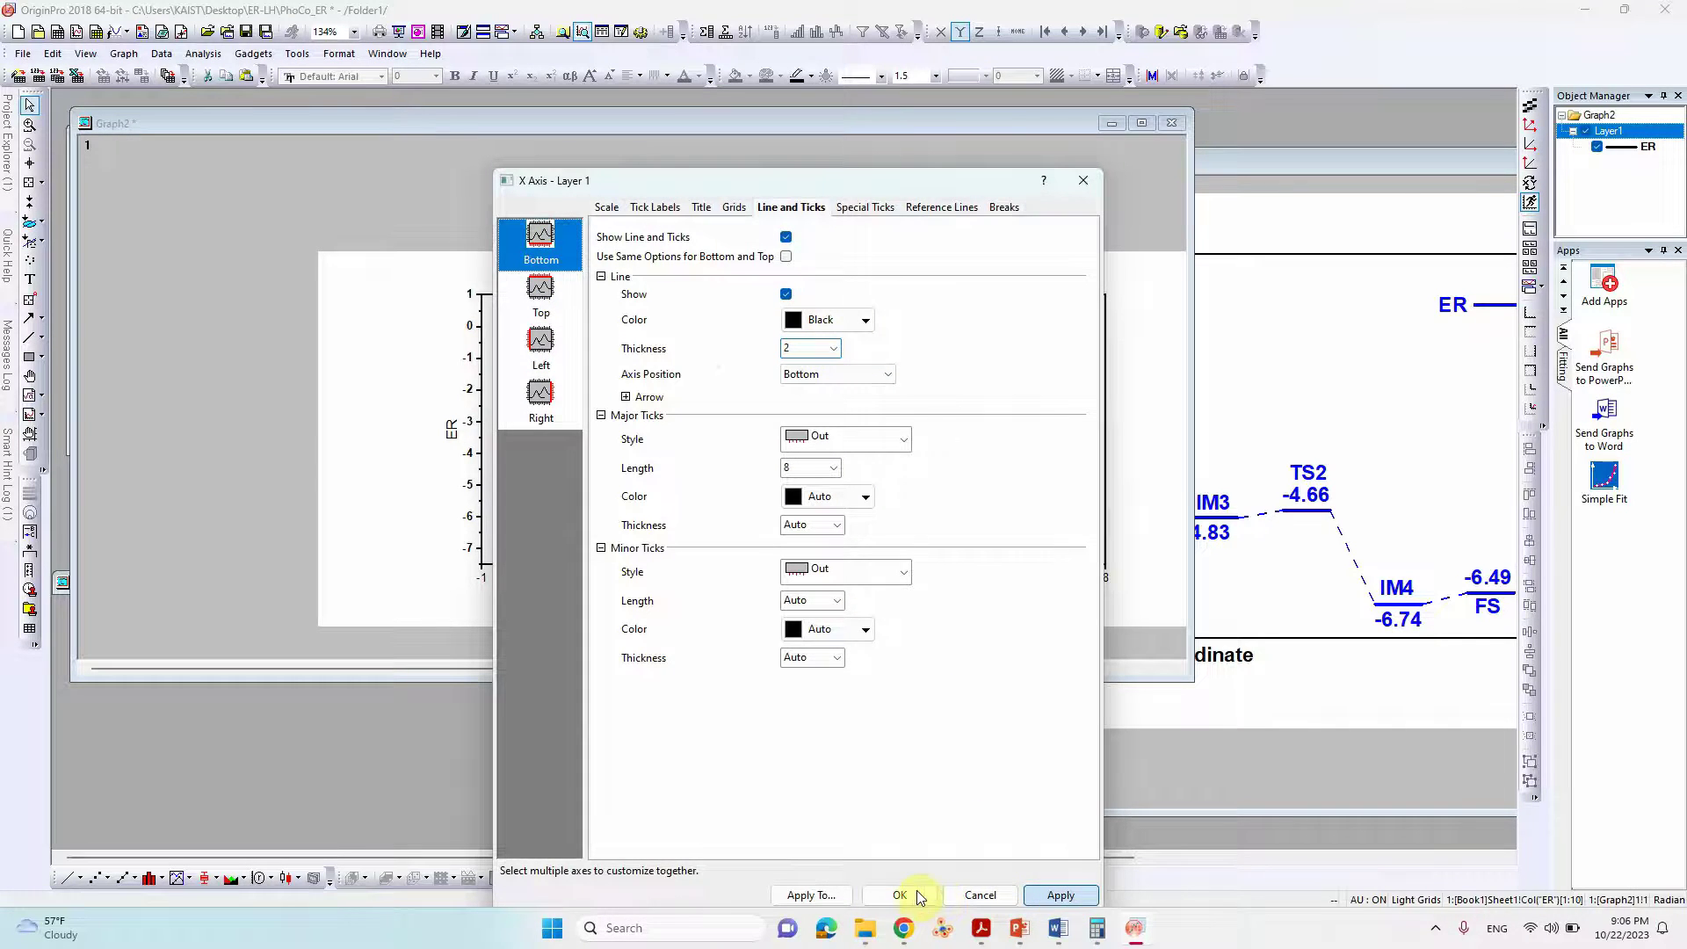
left_click(899, 894)
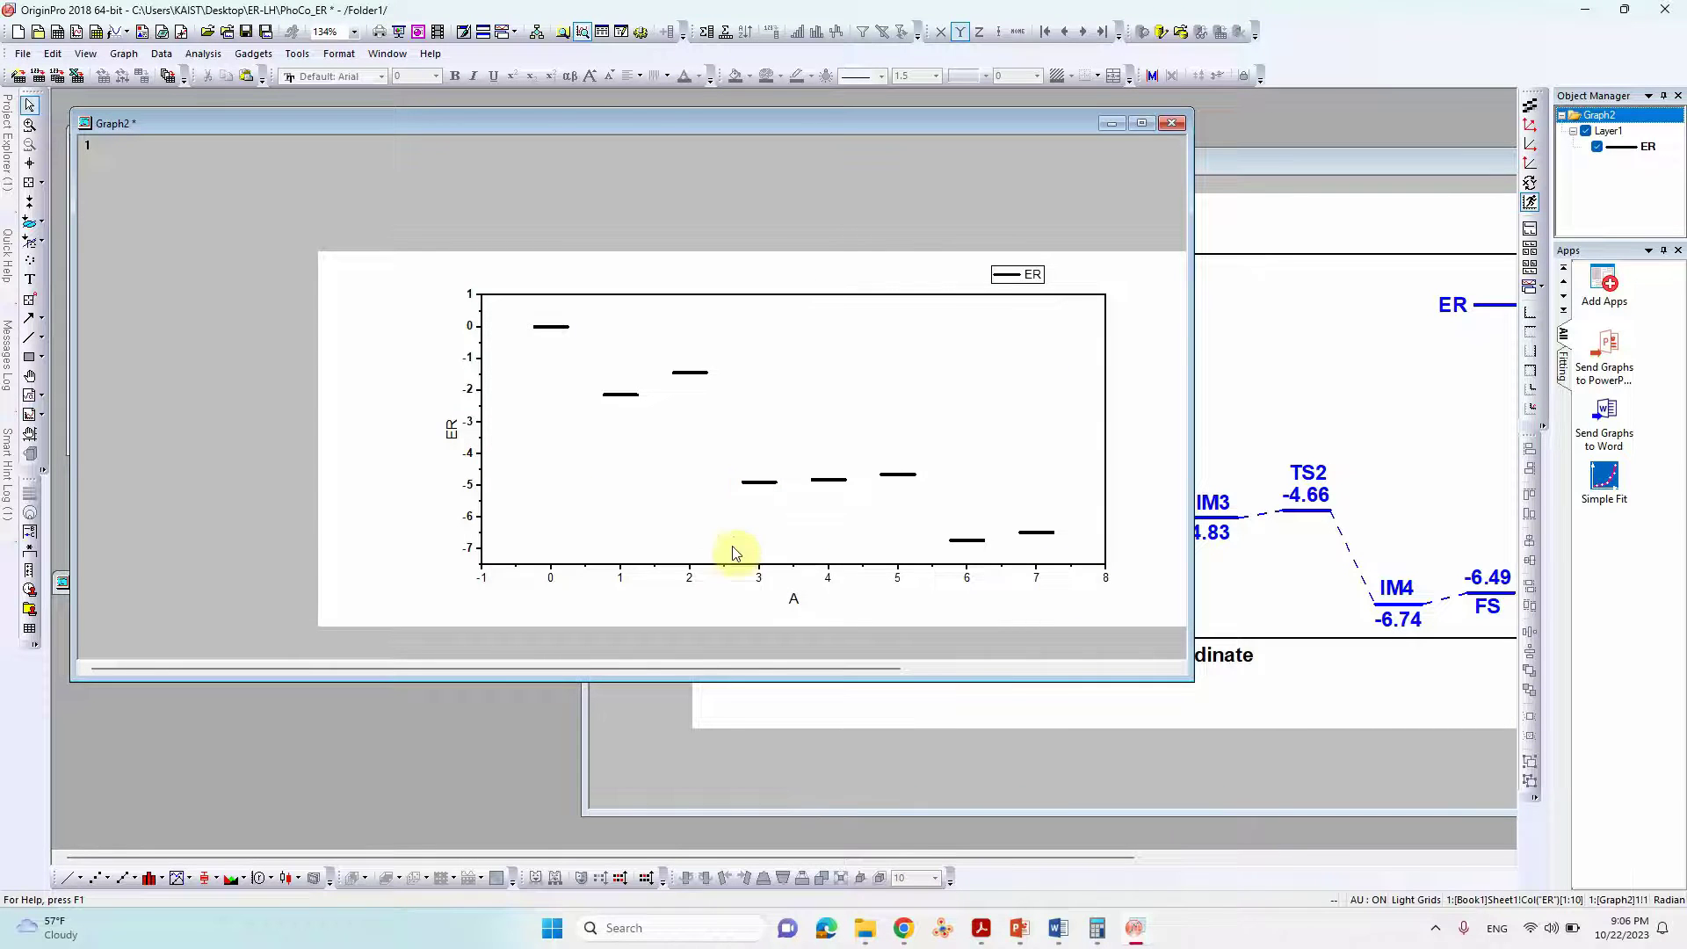
- Delete the bottom X axis's tick labels and set its major and minor tick styles to None
left_click(1037, 575)
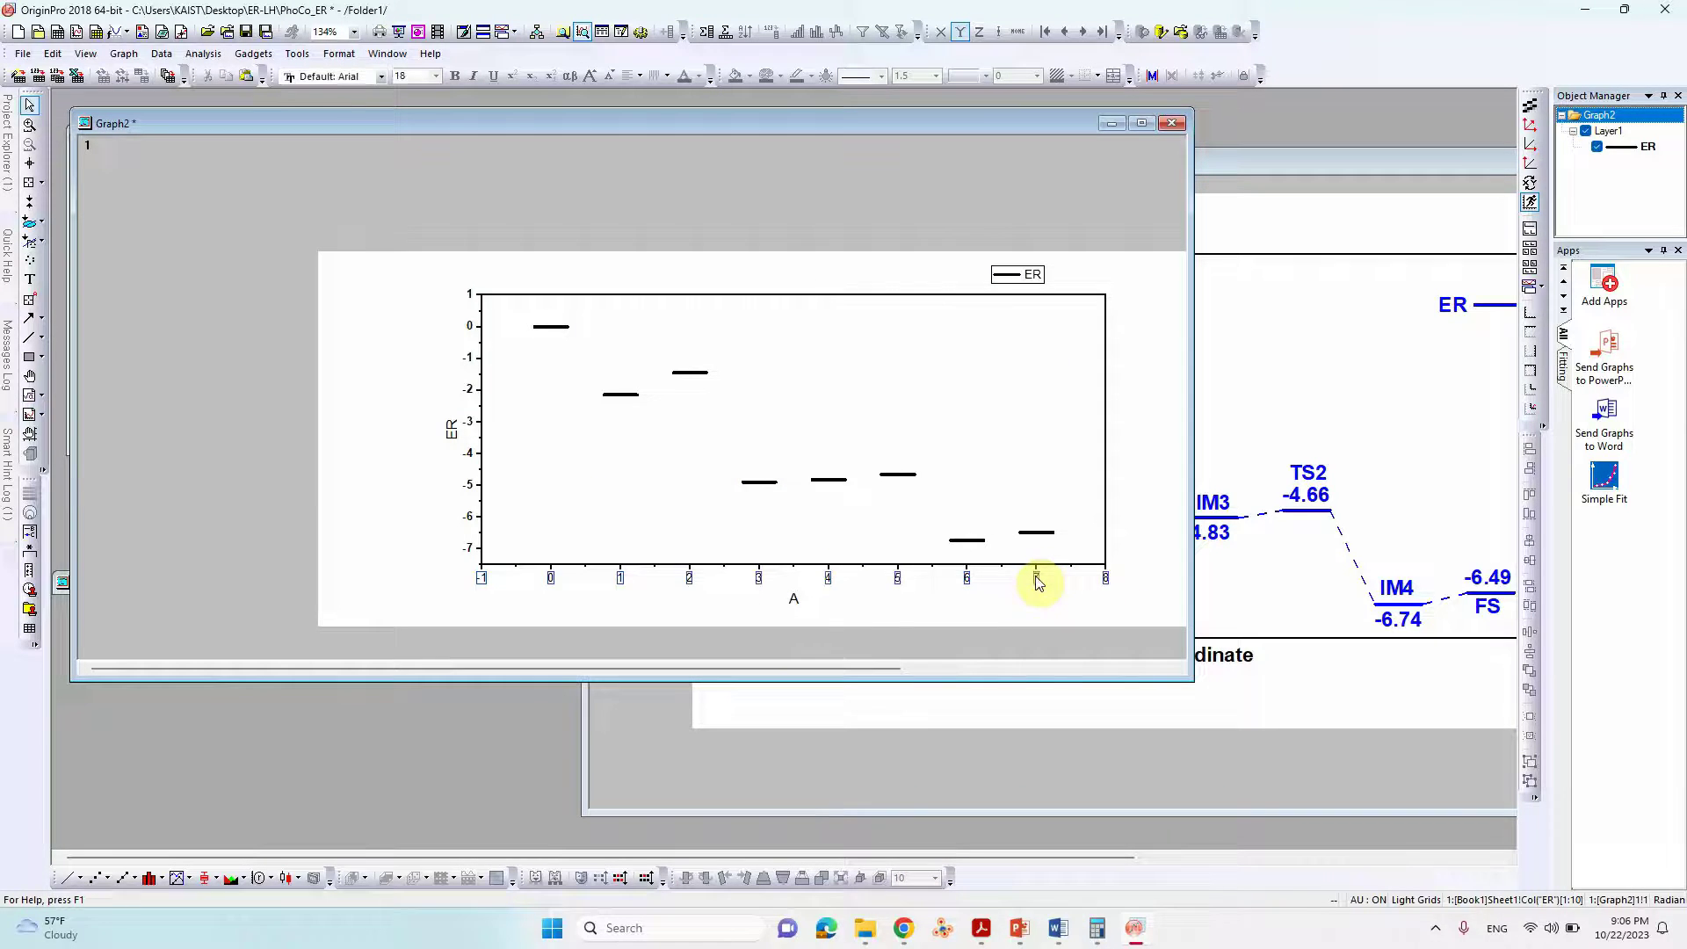
key("Delete")
double_click(1037, 567)
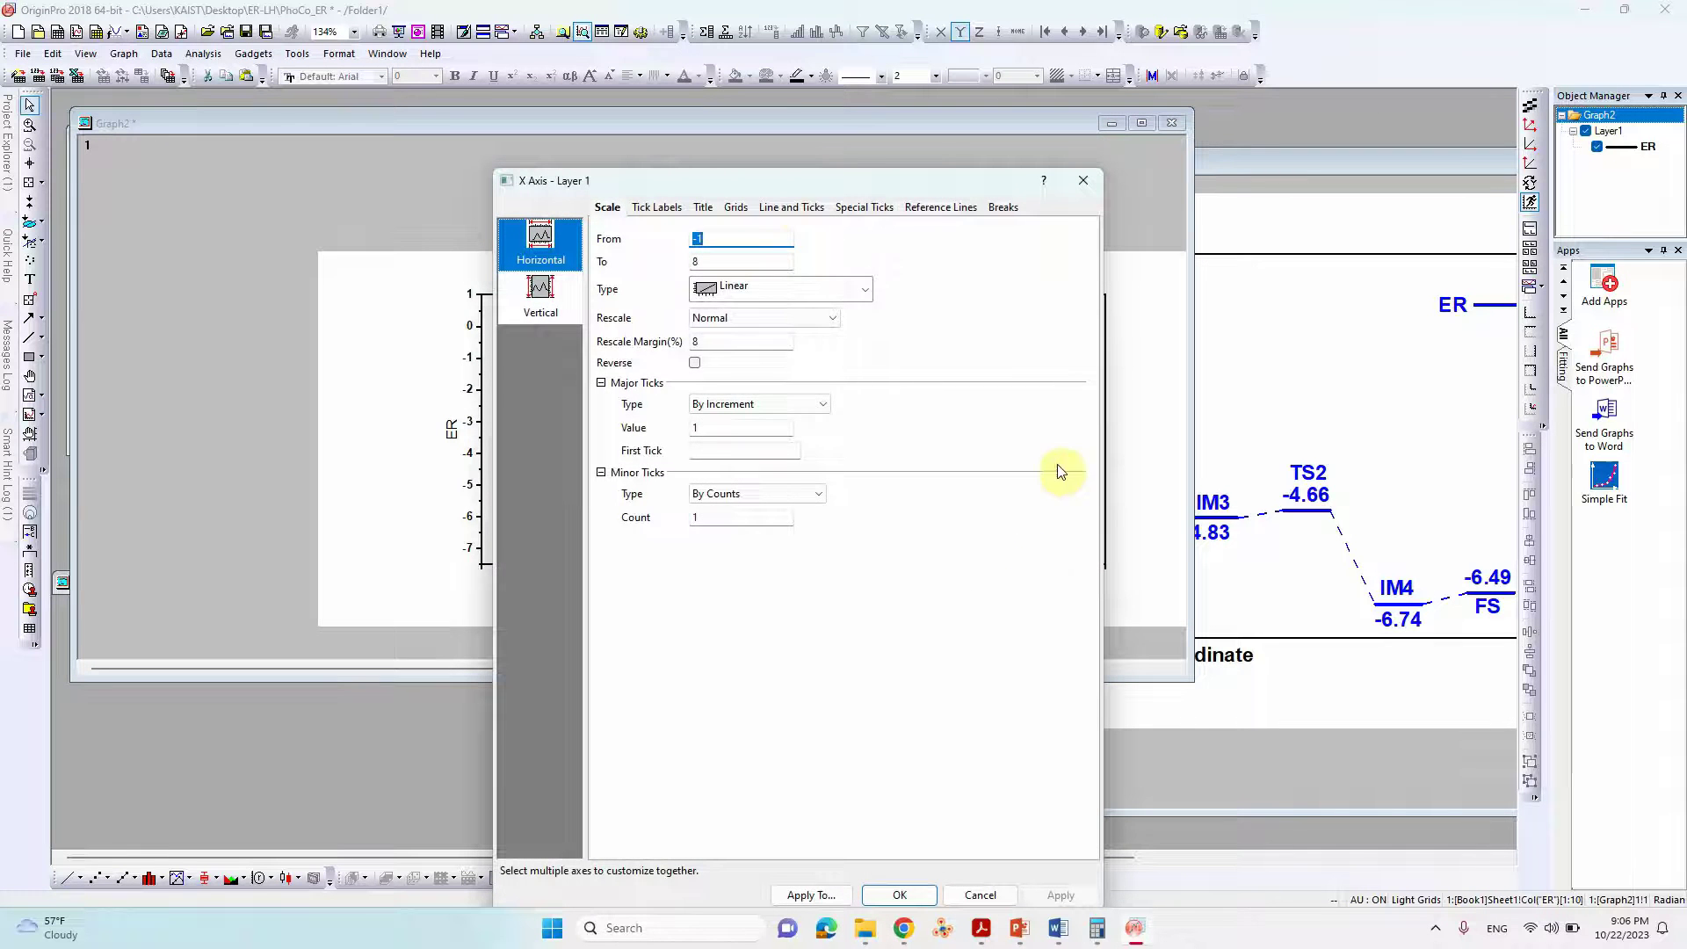
left_click(778, 208)
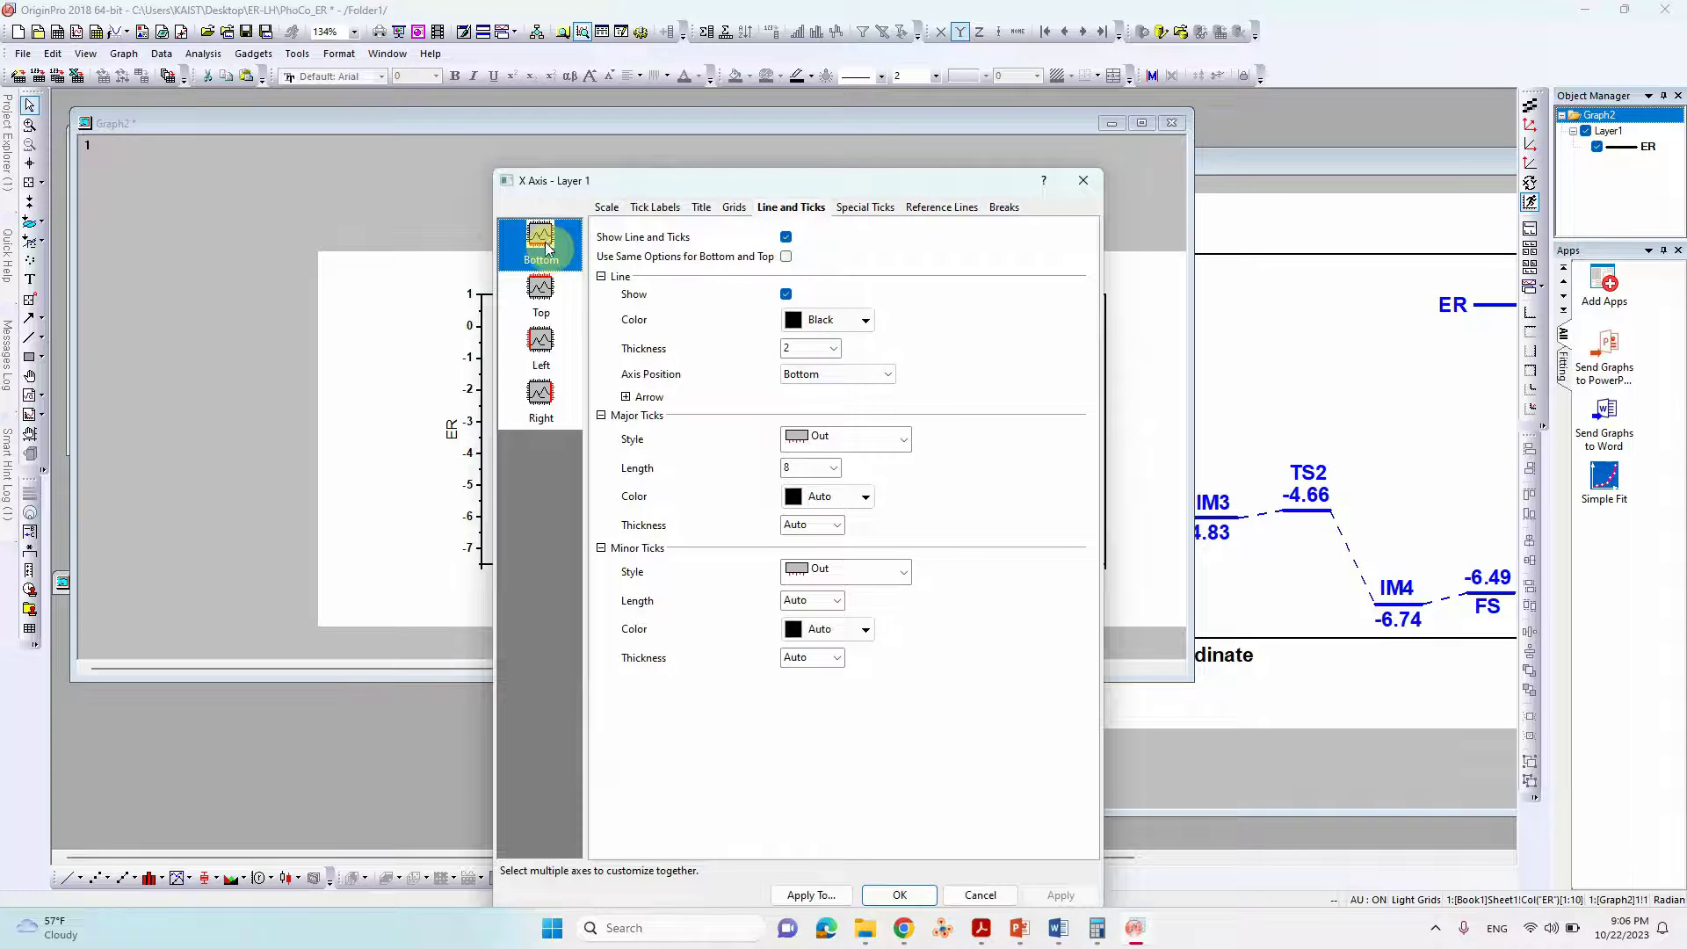
left_click(904, 441)
left_click(852, 504)
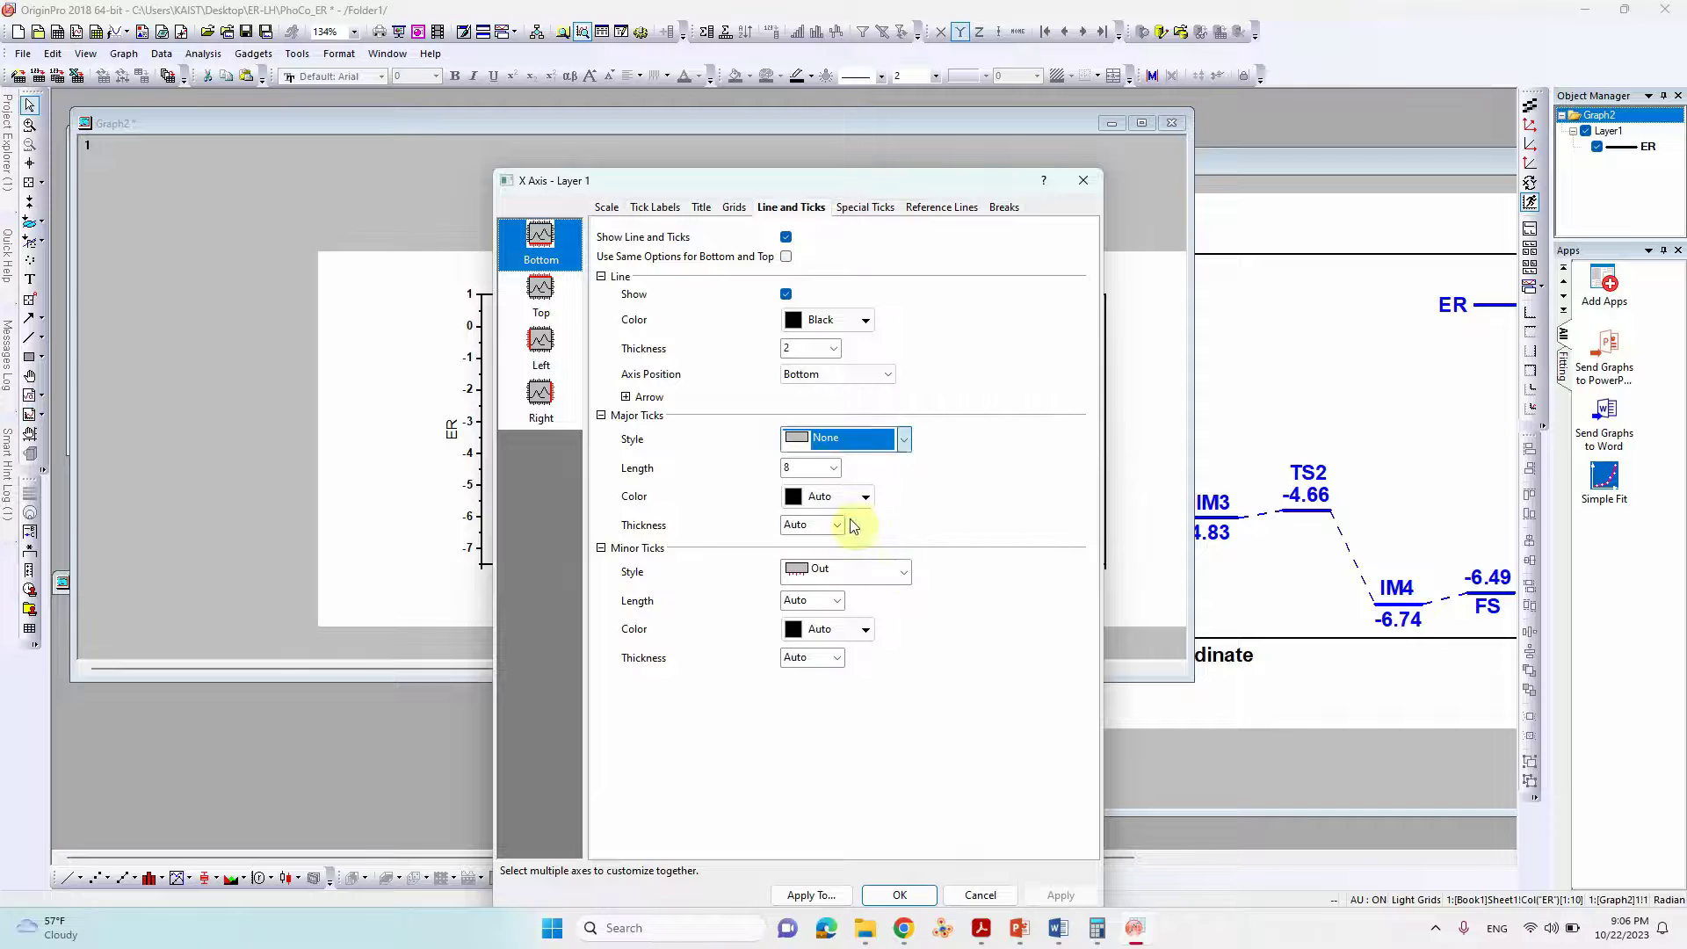
left_click(904, 570)
left_click(843, 656)
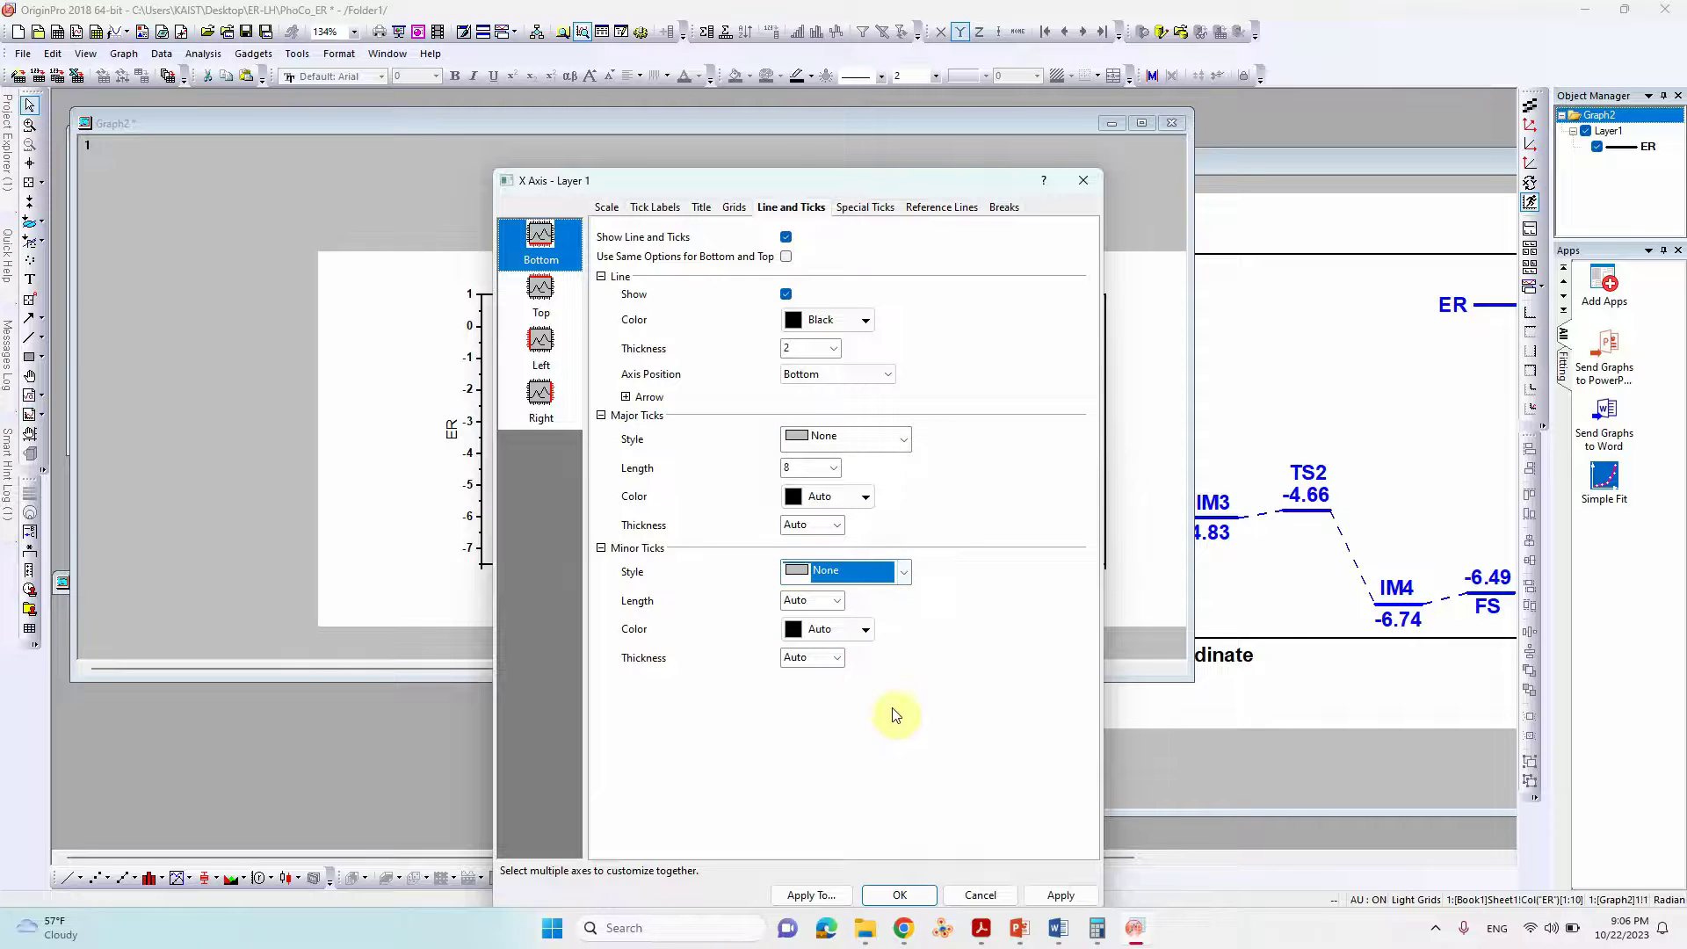
left_click(1063, 886)
left_click(896, 893)
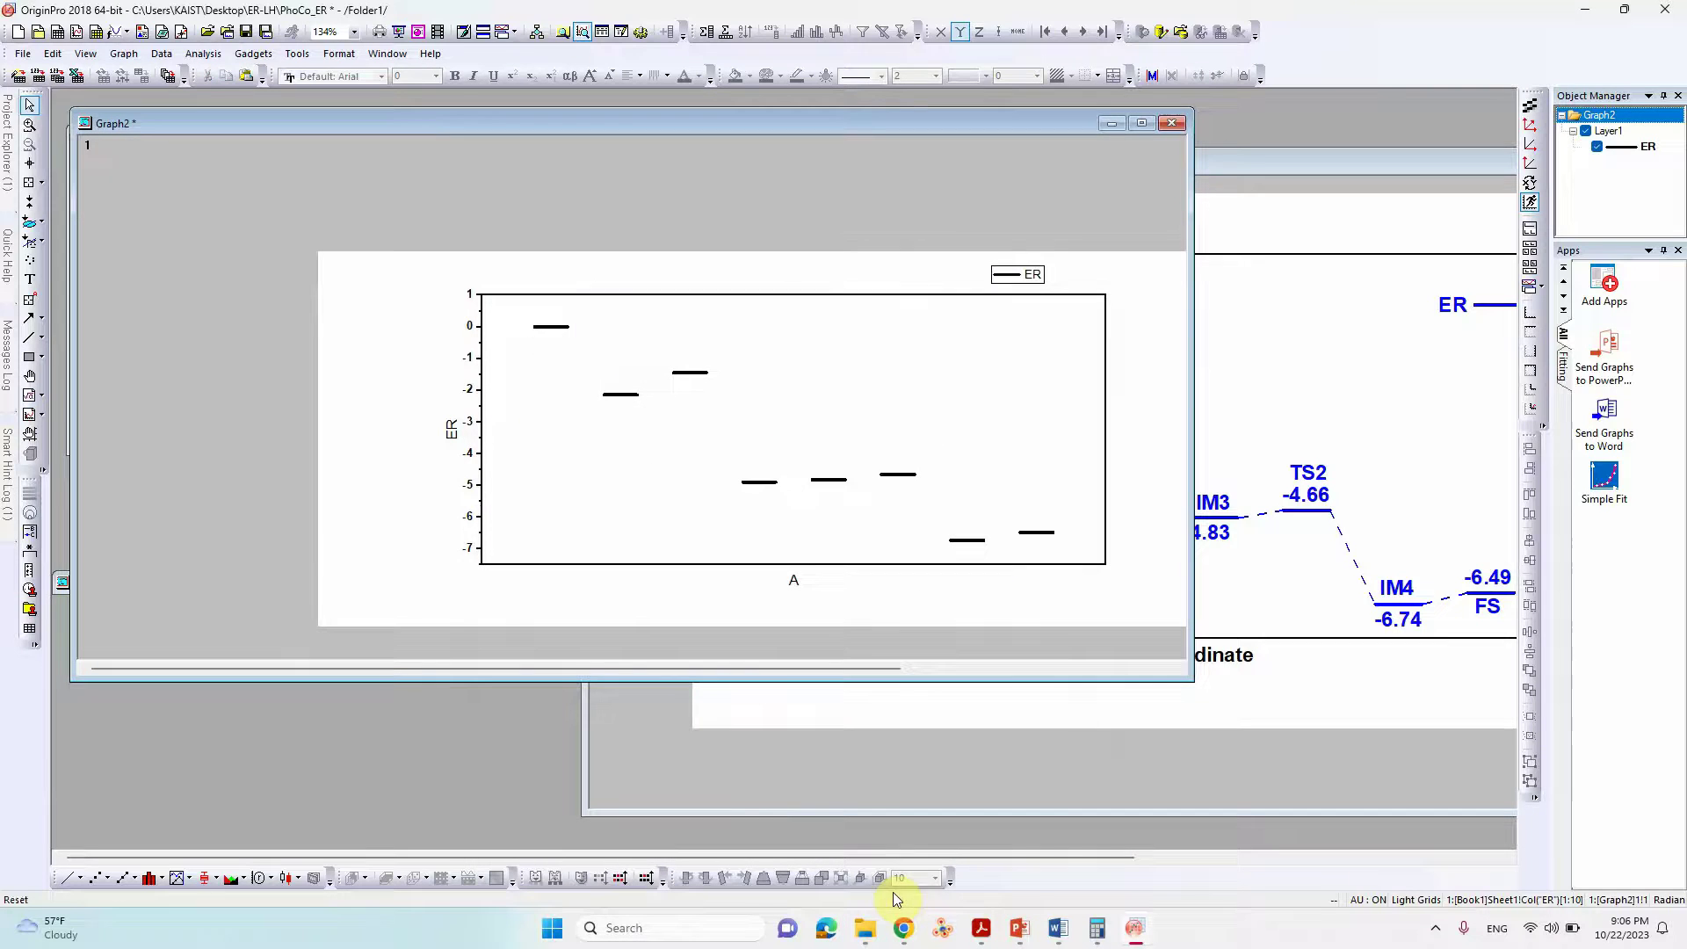
- Set the font size of the Y axis tick labels to 22
left_click(476, 492)
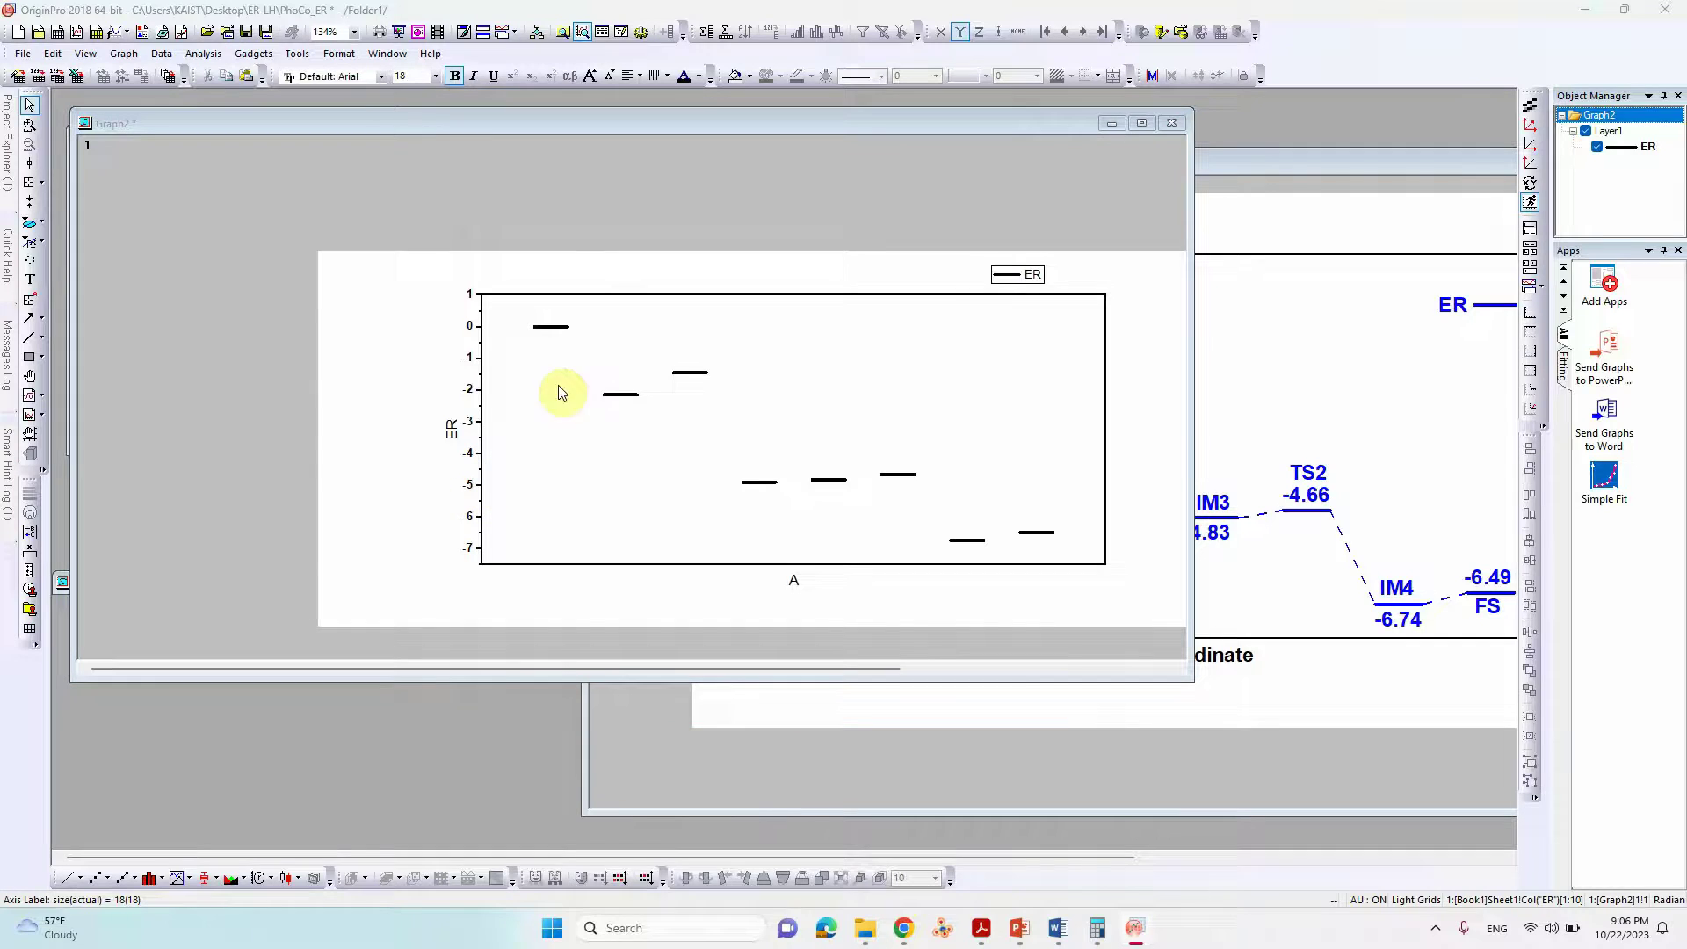
double_click(474, 333)
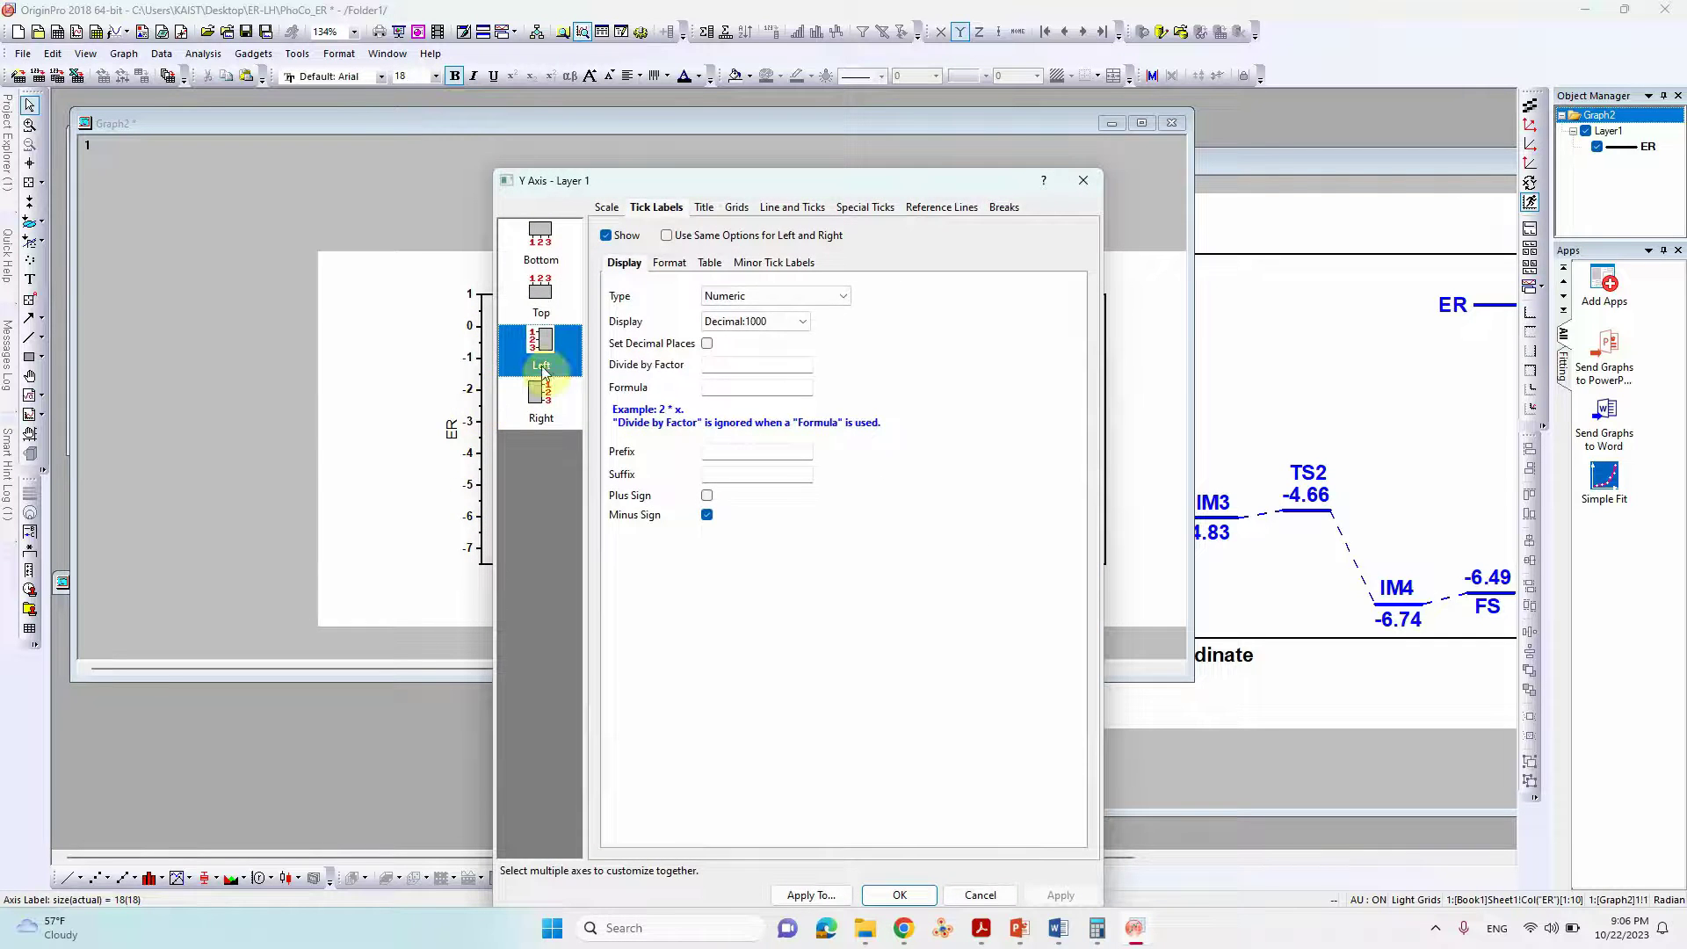
left_click(1078, 180)
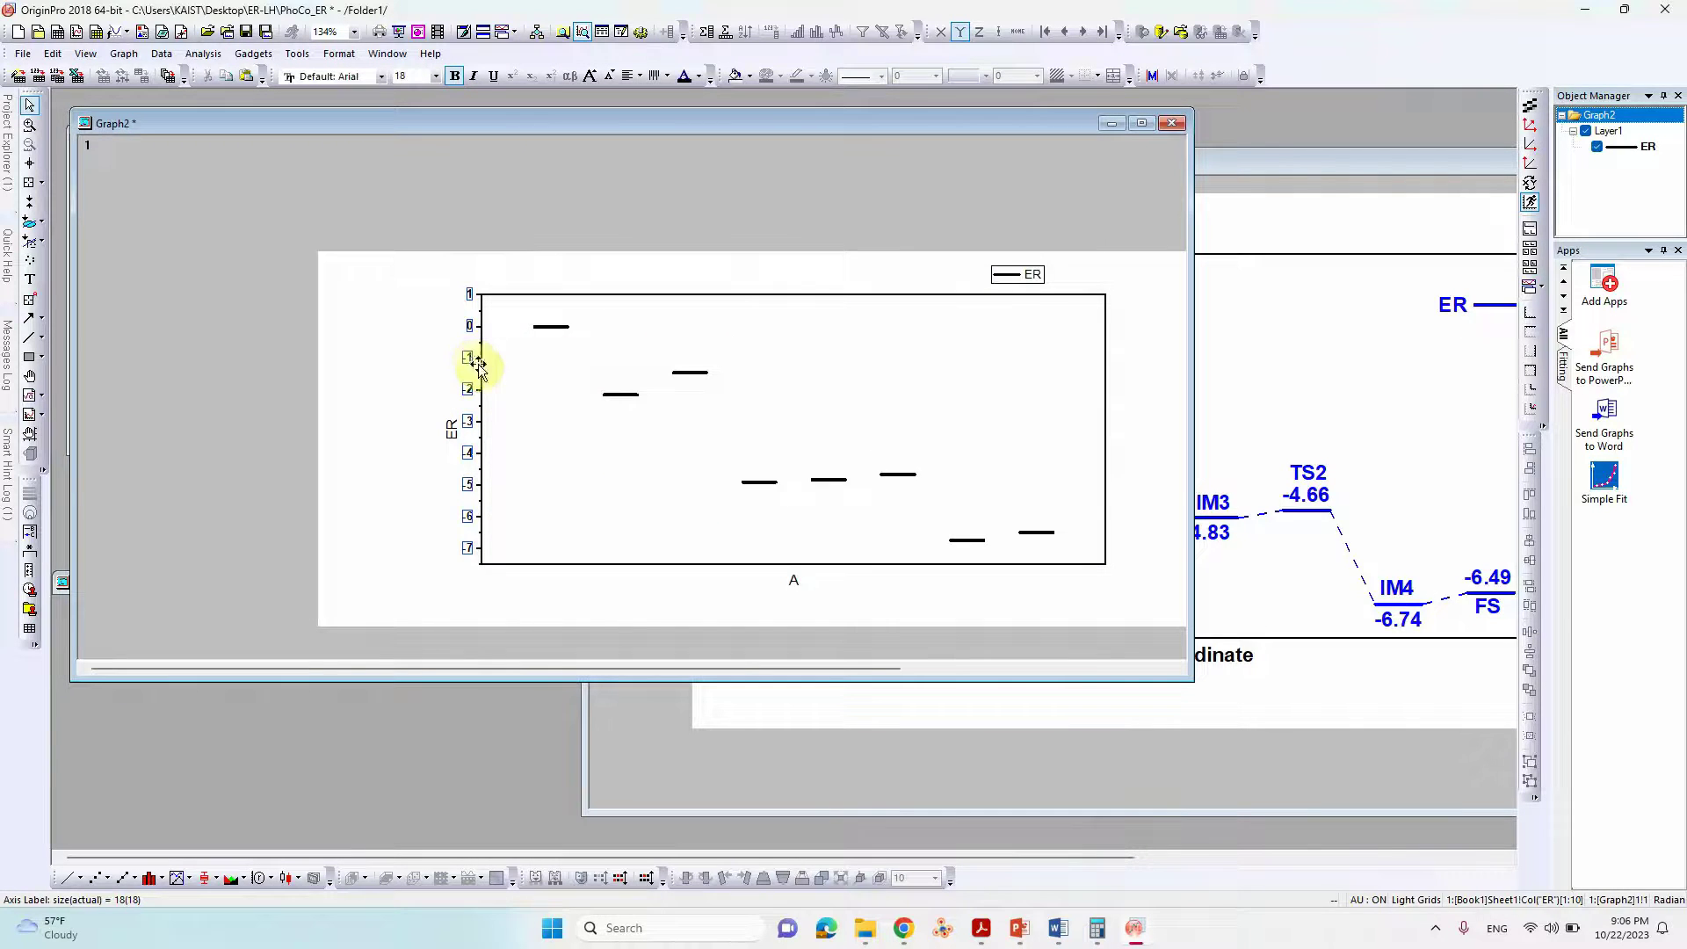
left_click(435, 76)
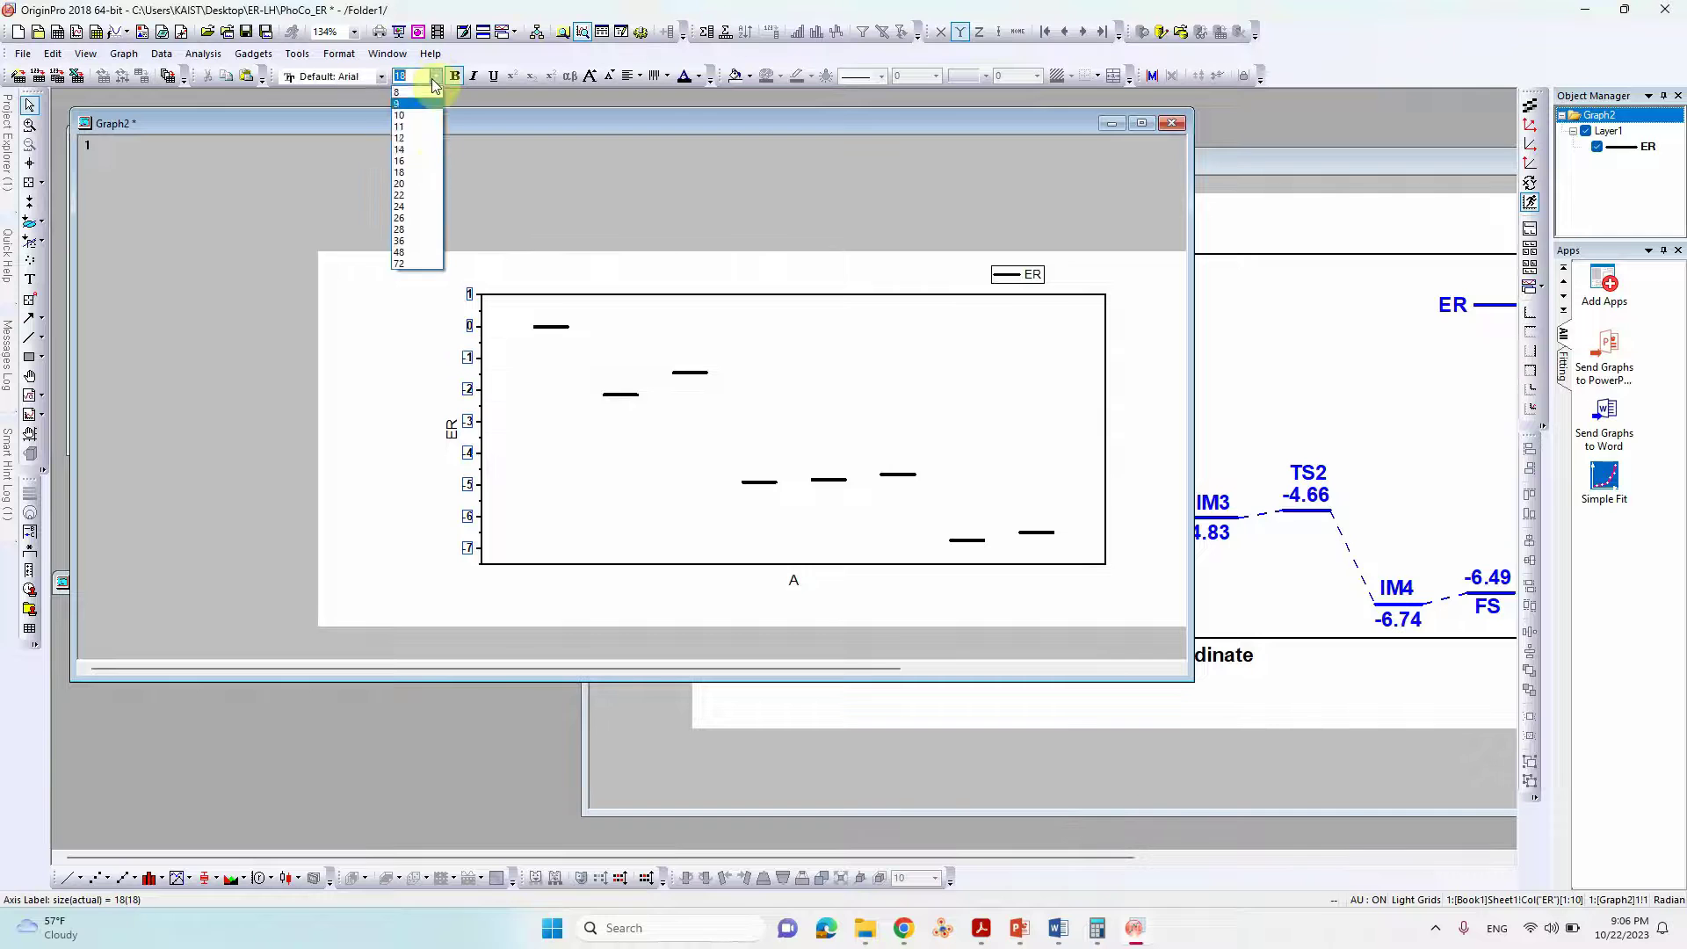
left_click(416, 198)
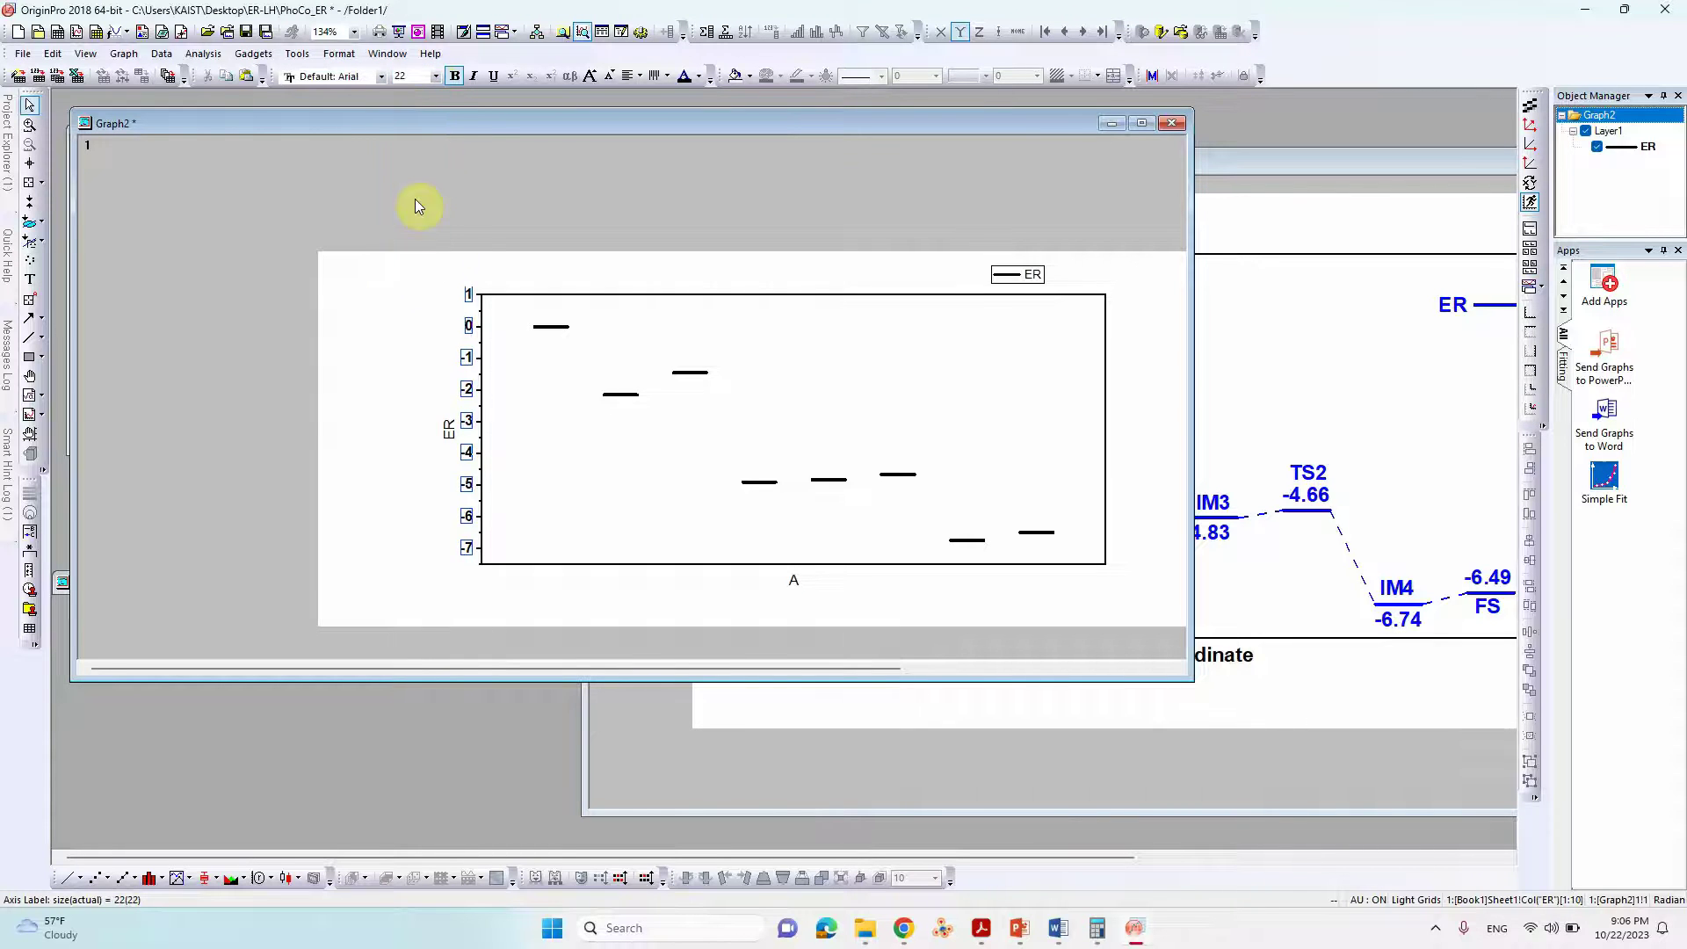
- Change the Y axis title to "Energy (eV)" and make it bold
double_click(446, 436)
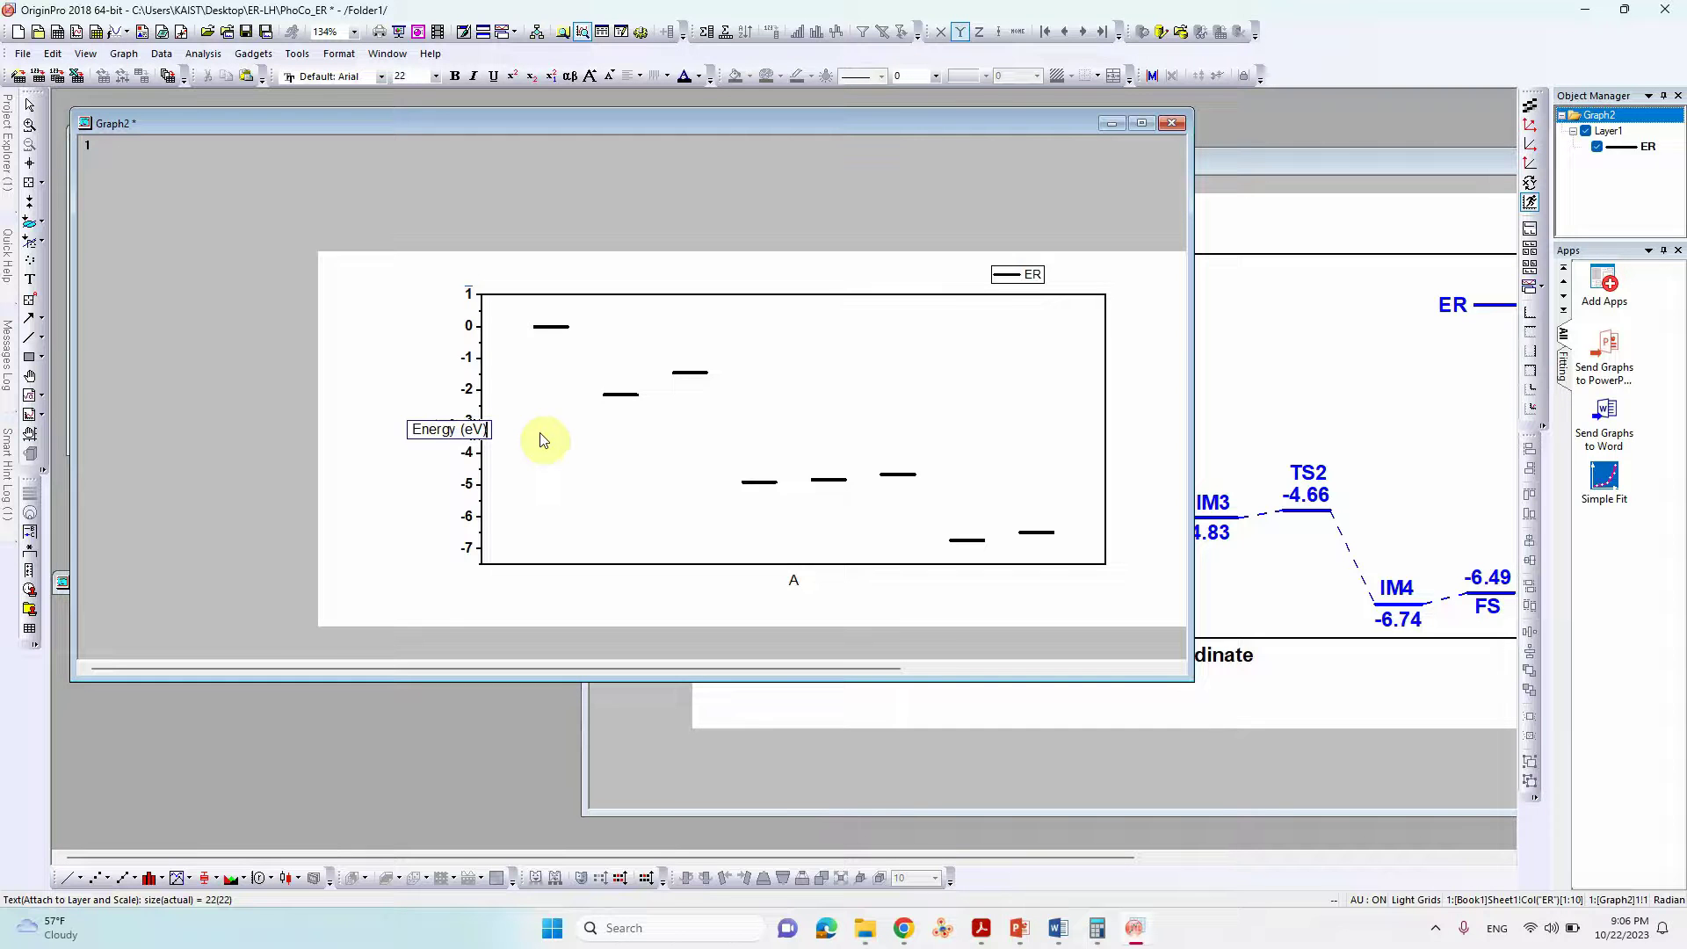
left_click_drag(416, 441, 572, 437)
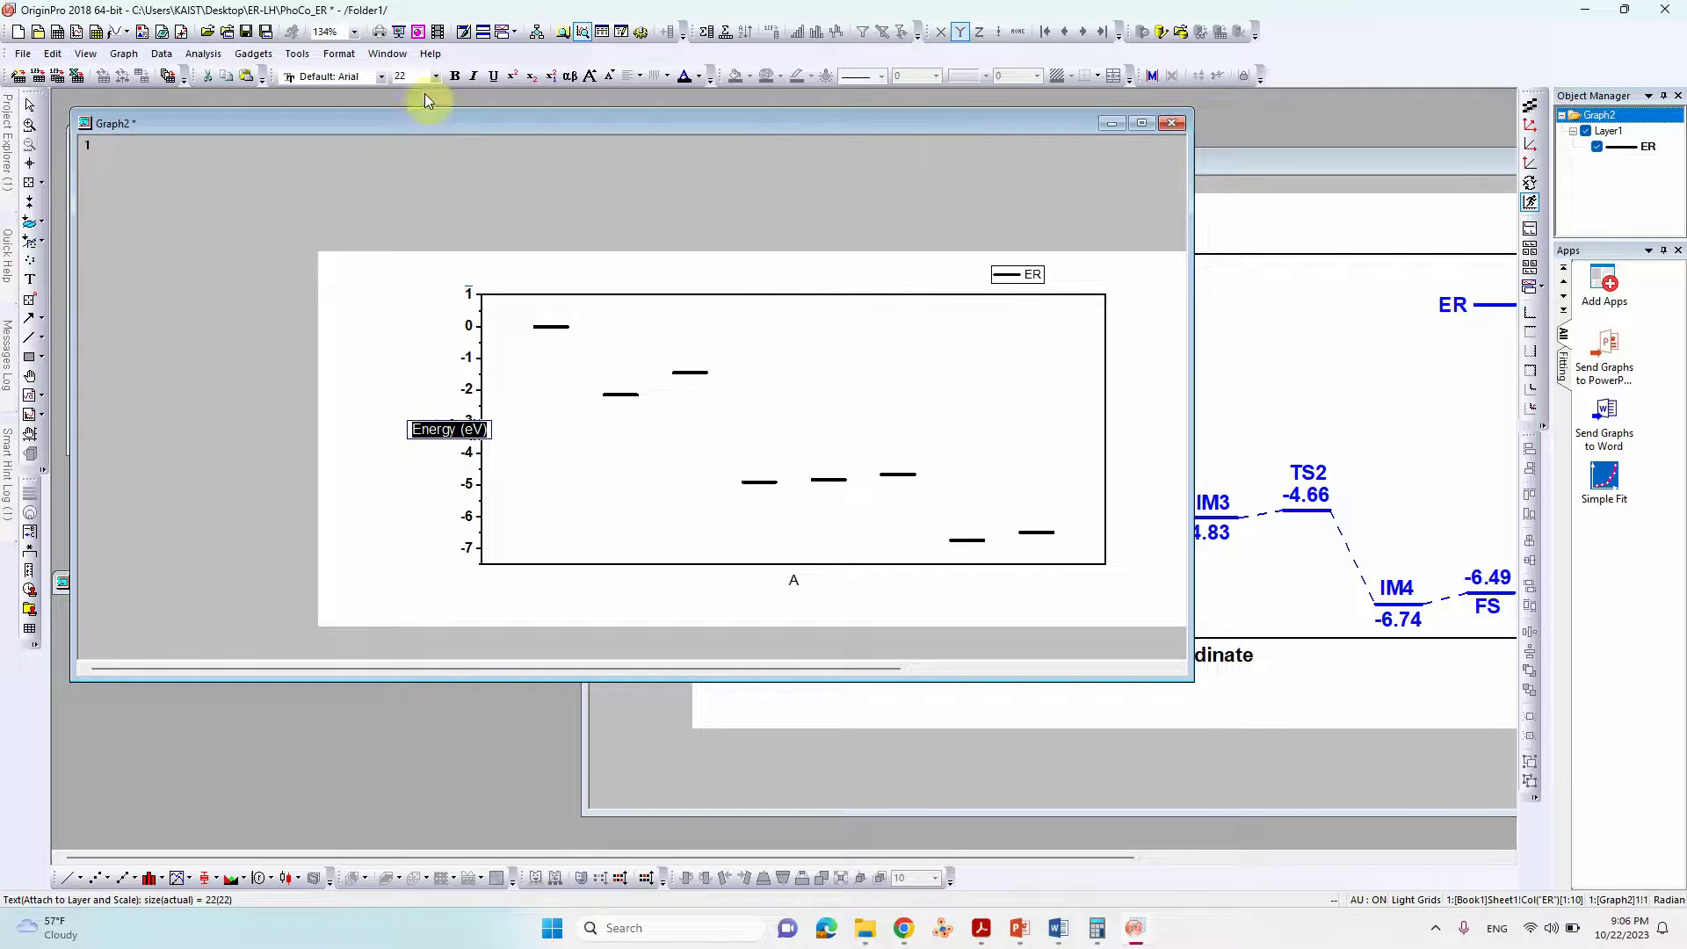
left_click(454, 76)
left_click(605, 438)
- Copy the "Reaction Coordinate" title from Graph1 to replace Graph2's X axis title, and move the ER legend inside the upper-right corner of the frame
left_click(1290, 677)
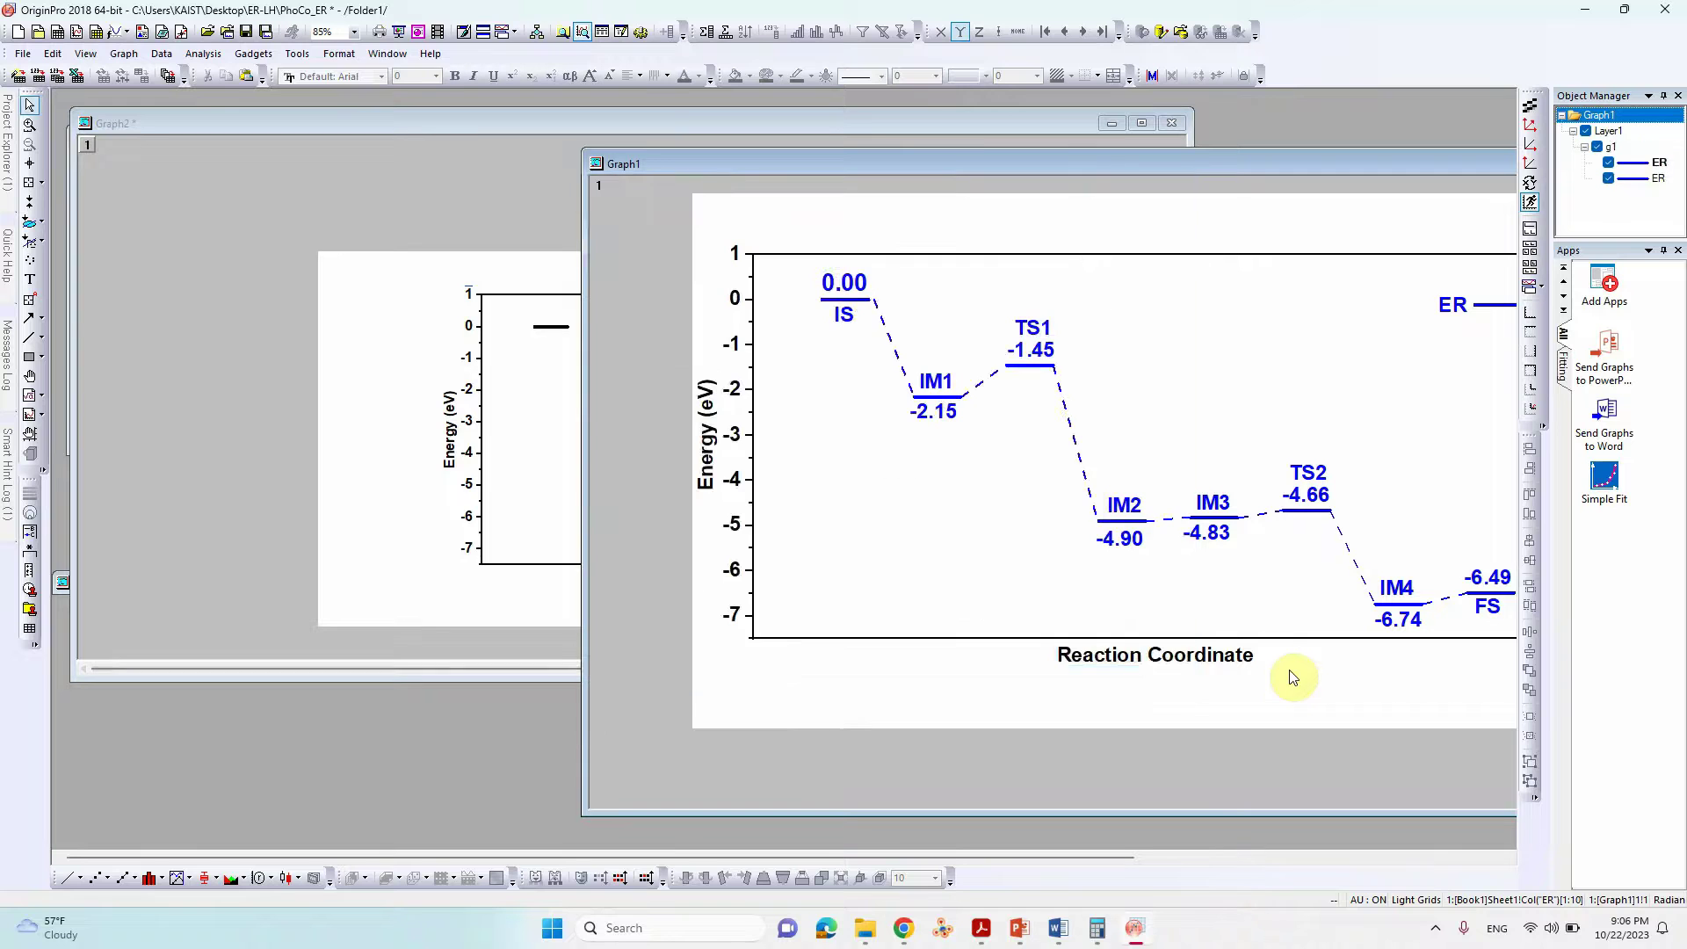
left_click(1216, 659)
left_click(1106, 661)
left_click_drag(1066, 655, 1272, 676)
key("ctrl+c")
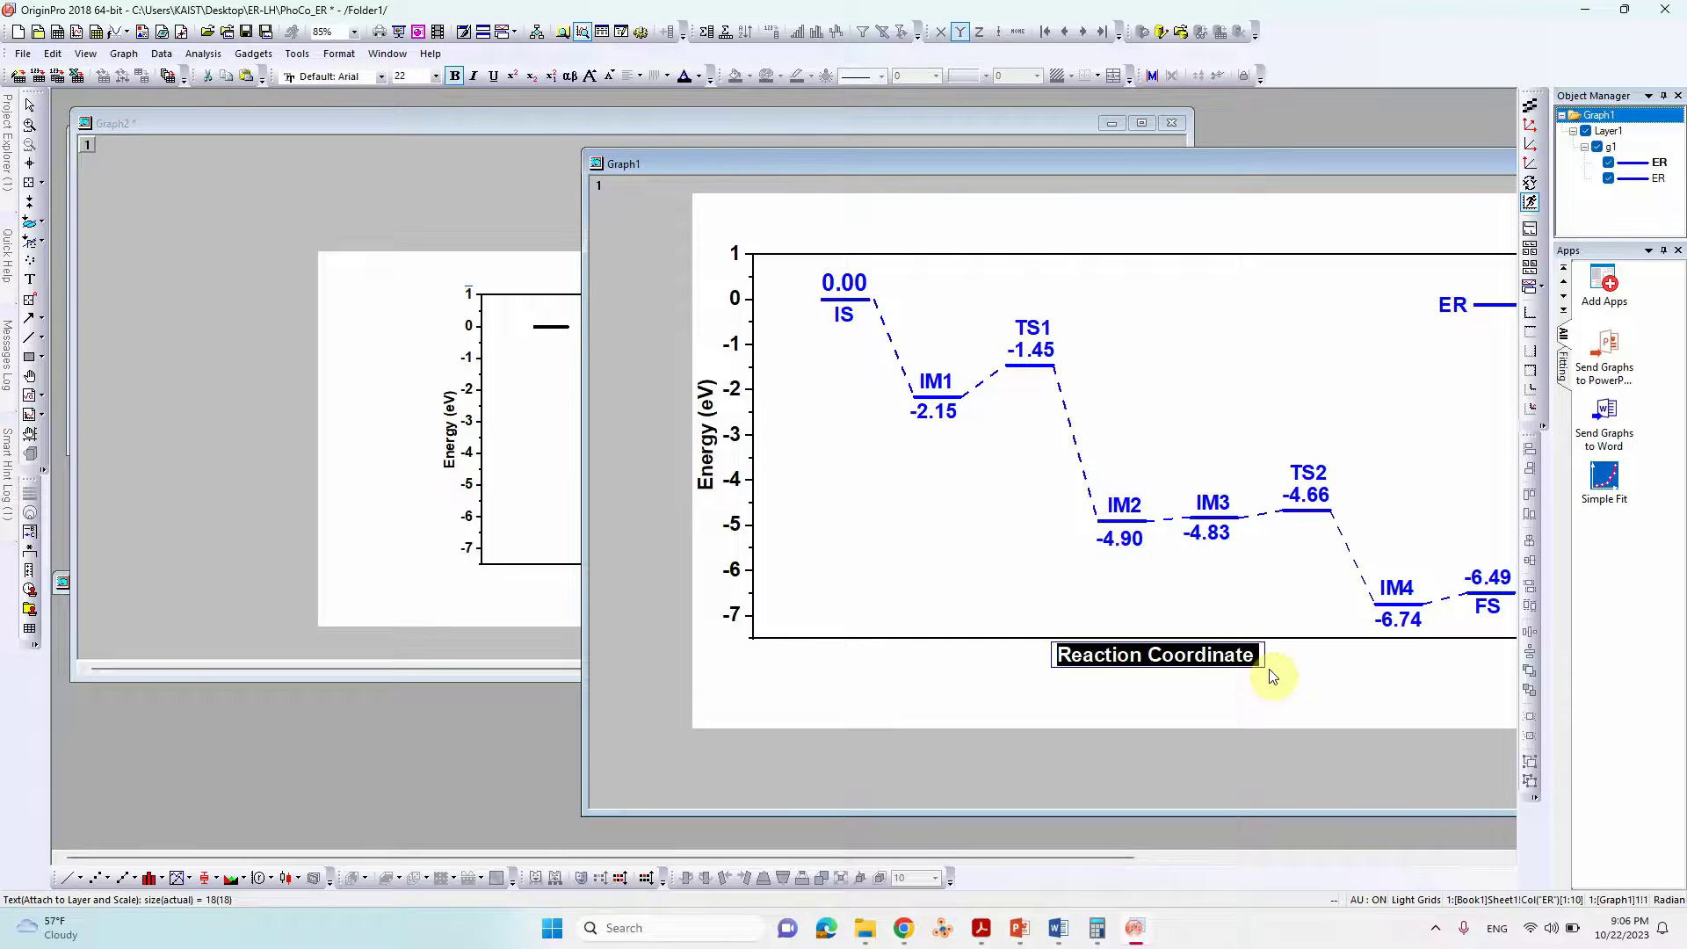
left_click(519, 601)
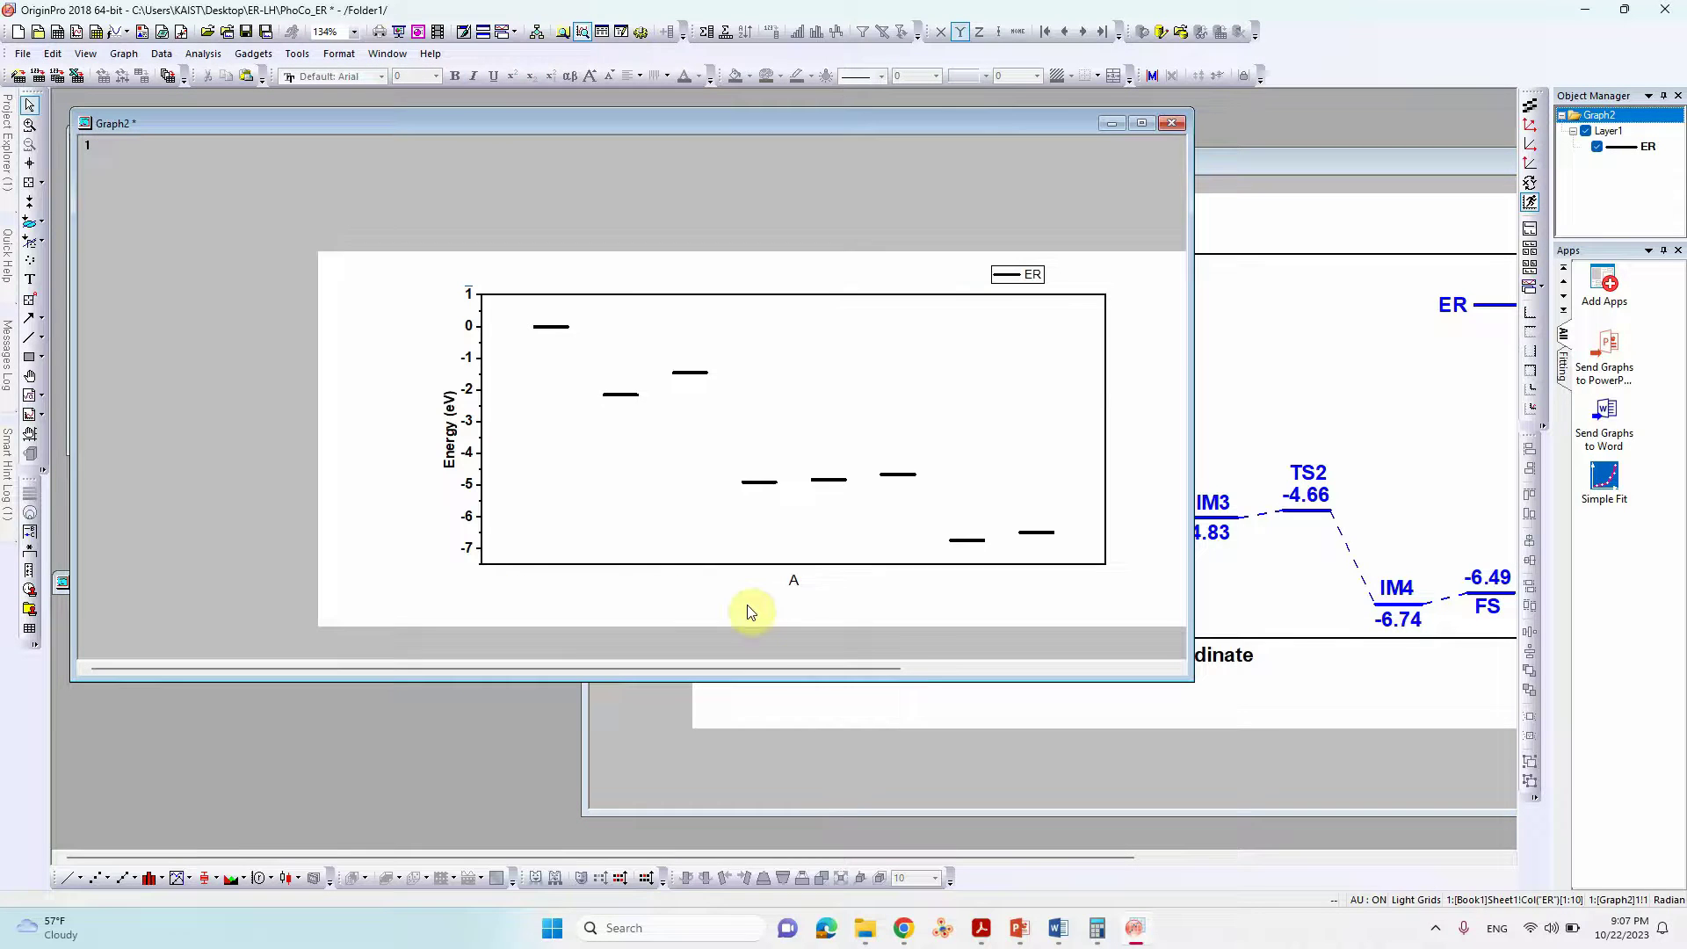
left_click(801, 590)
key("ctrl+v")
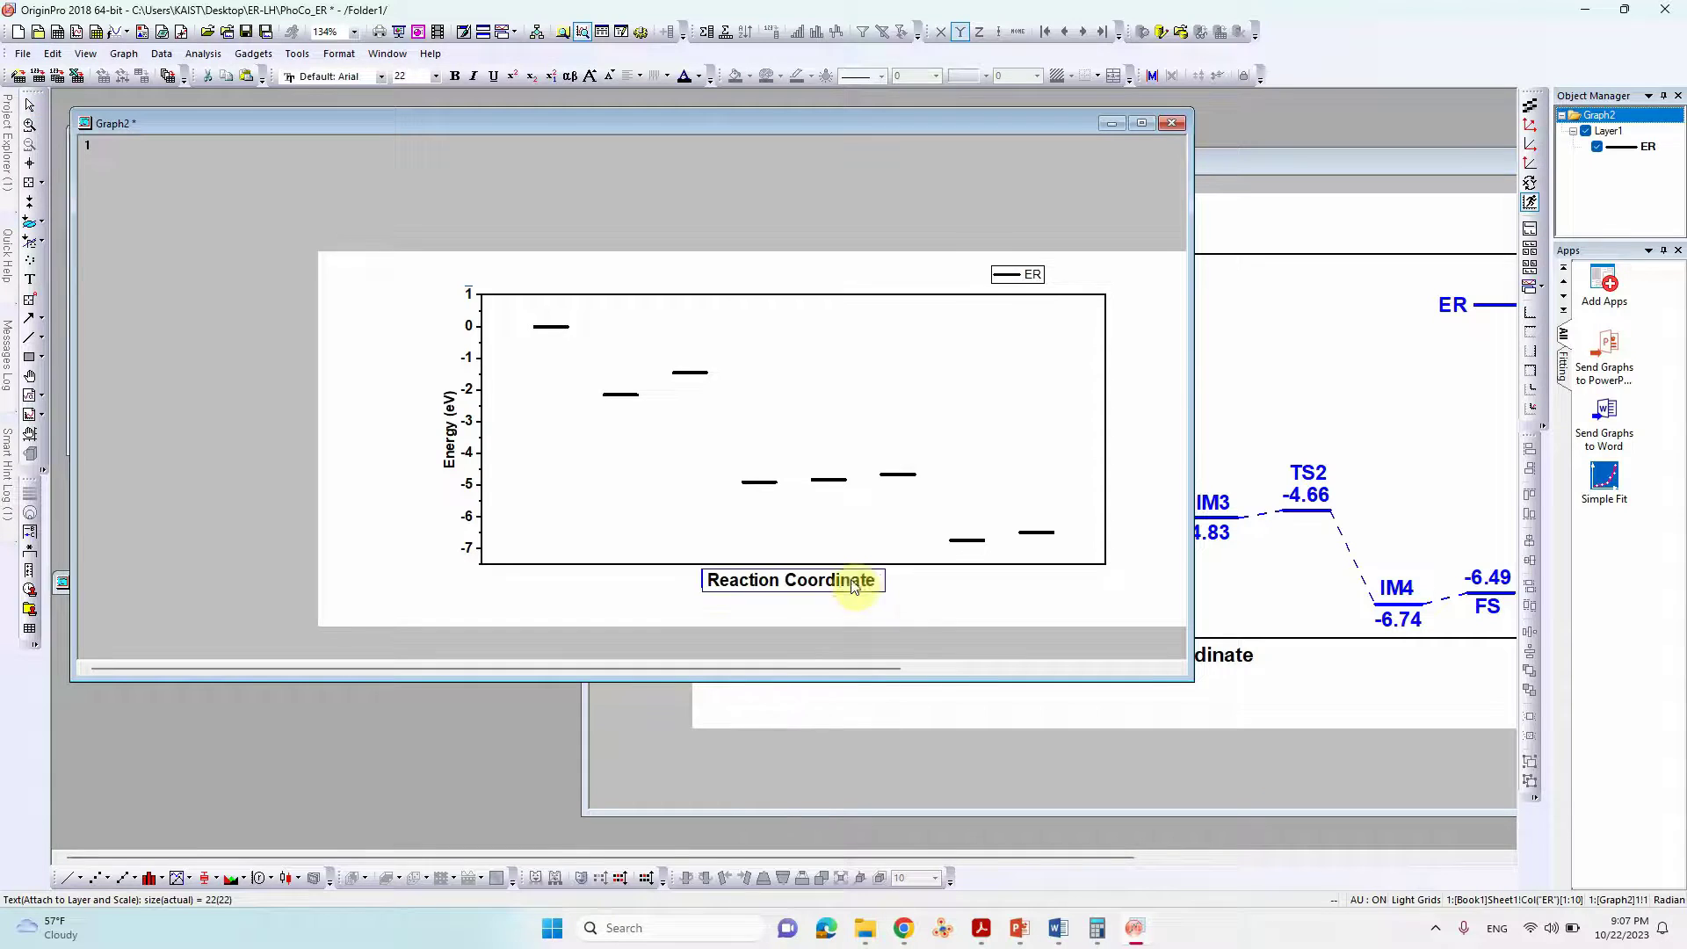
left_click(924, 613)
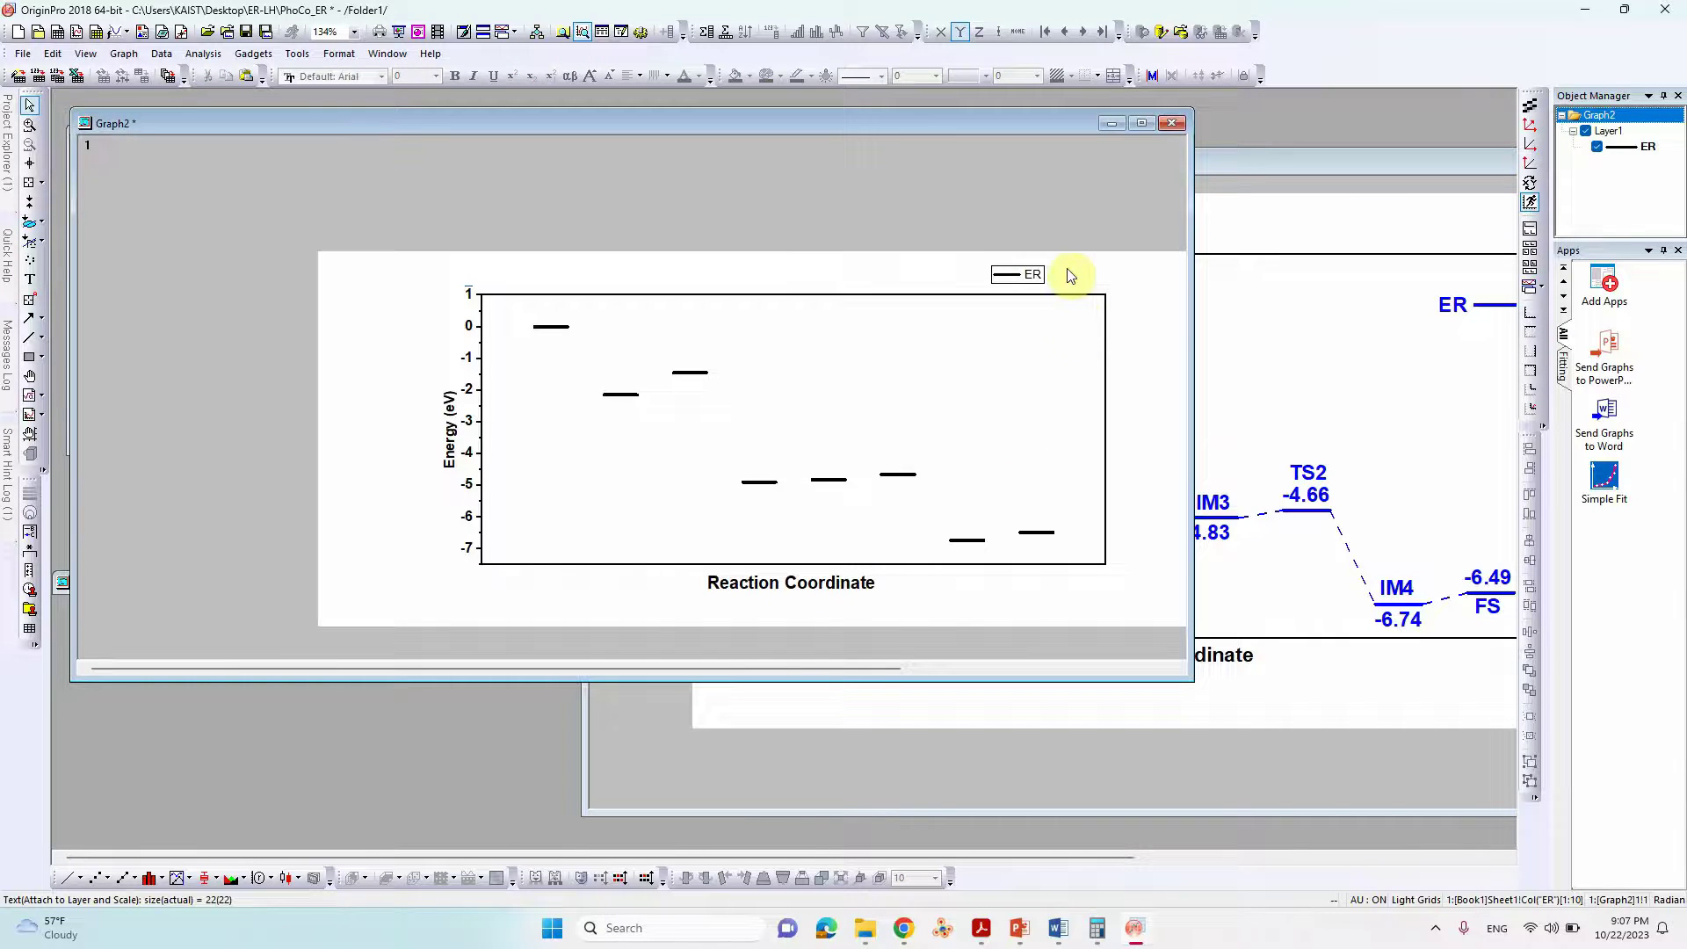
left_click_drag(1028, 274, 1078, 315)
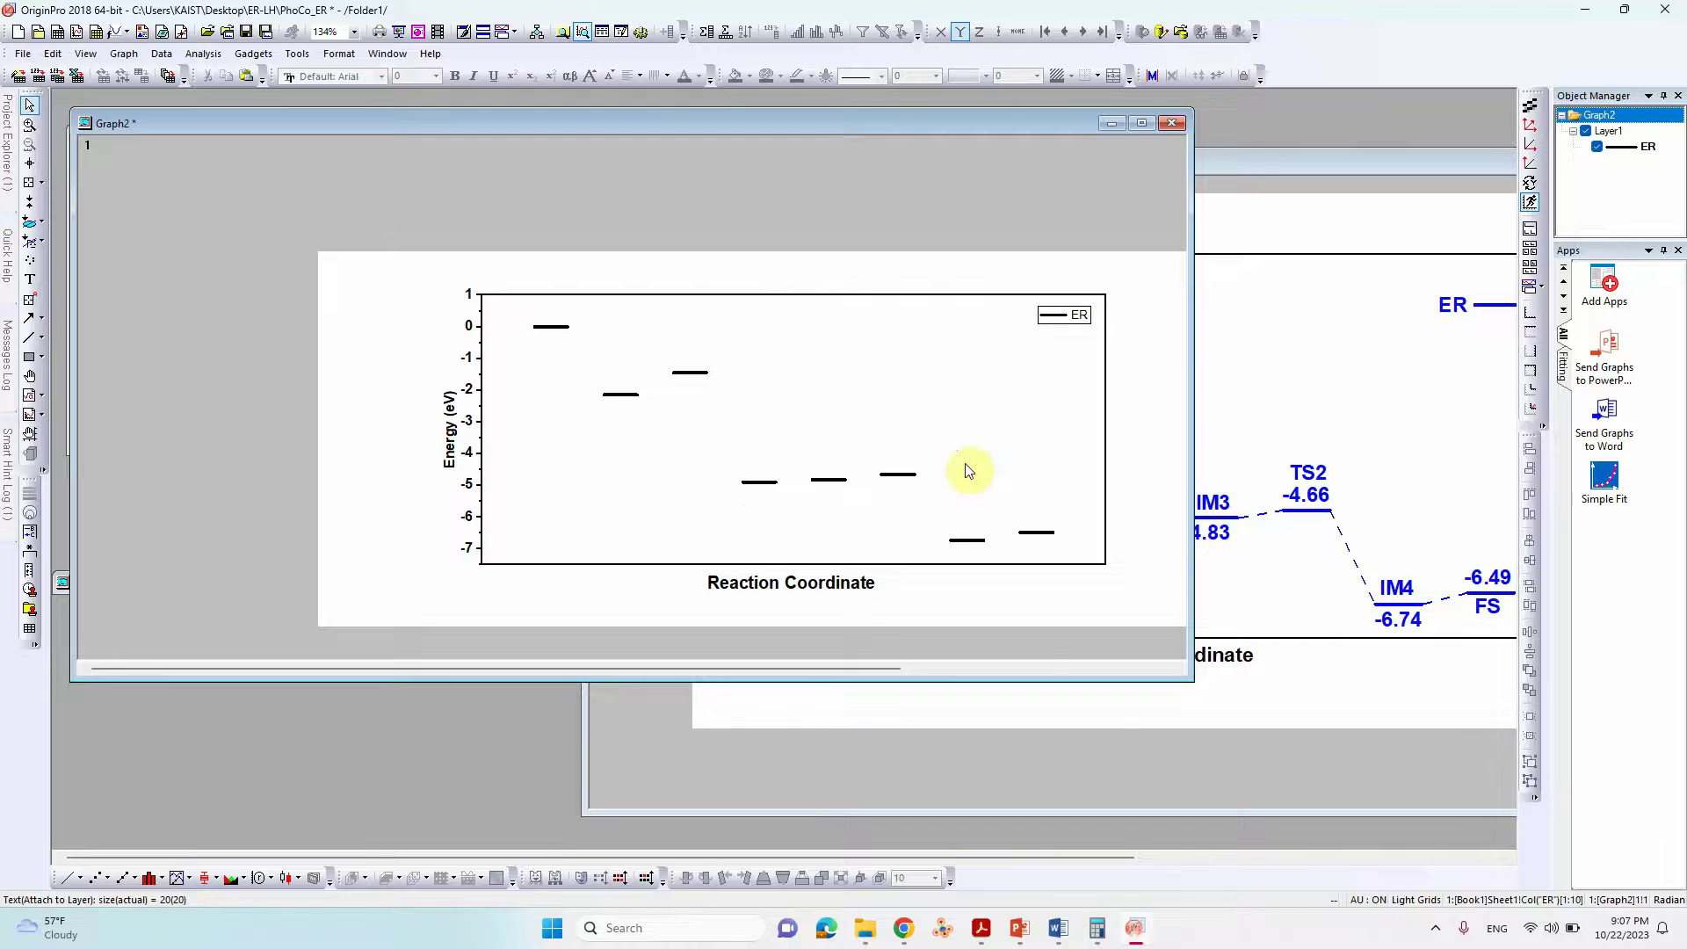
- Add a "0.00" text label to Graph2 and place it just above the first energy level
left_click(1213, 504)
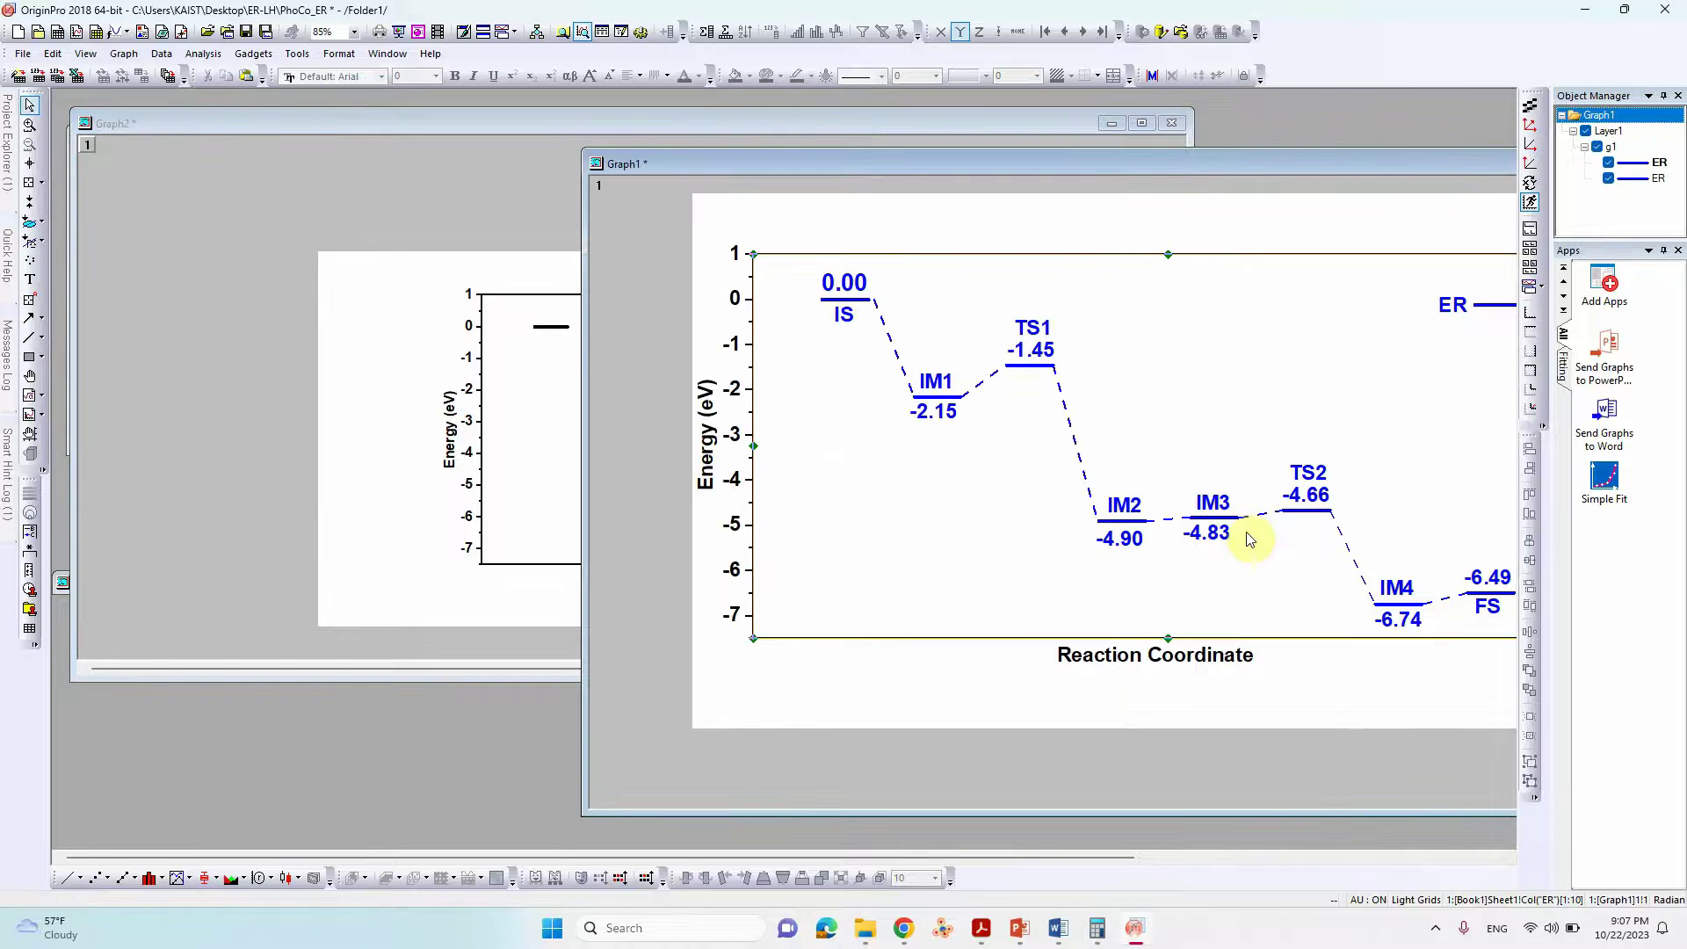
left_click(861, 283)
left_click(472, 360)
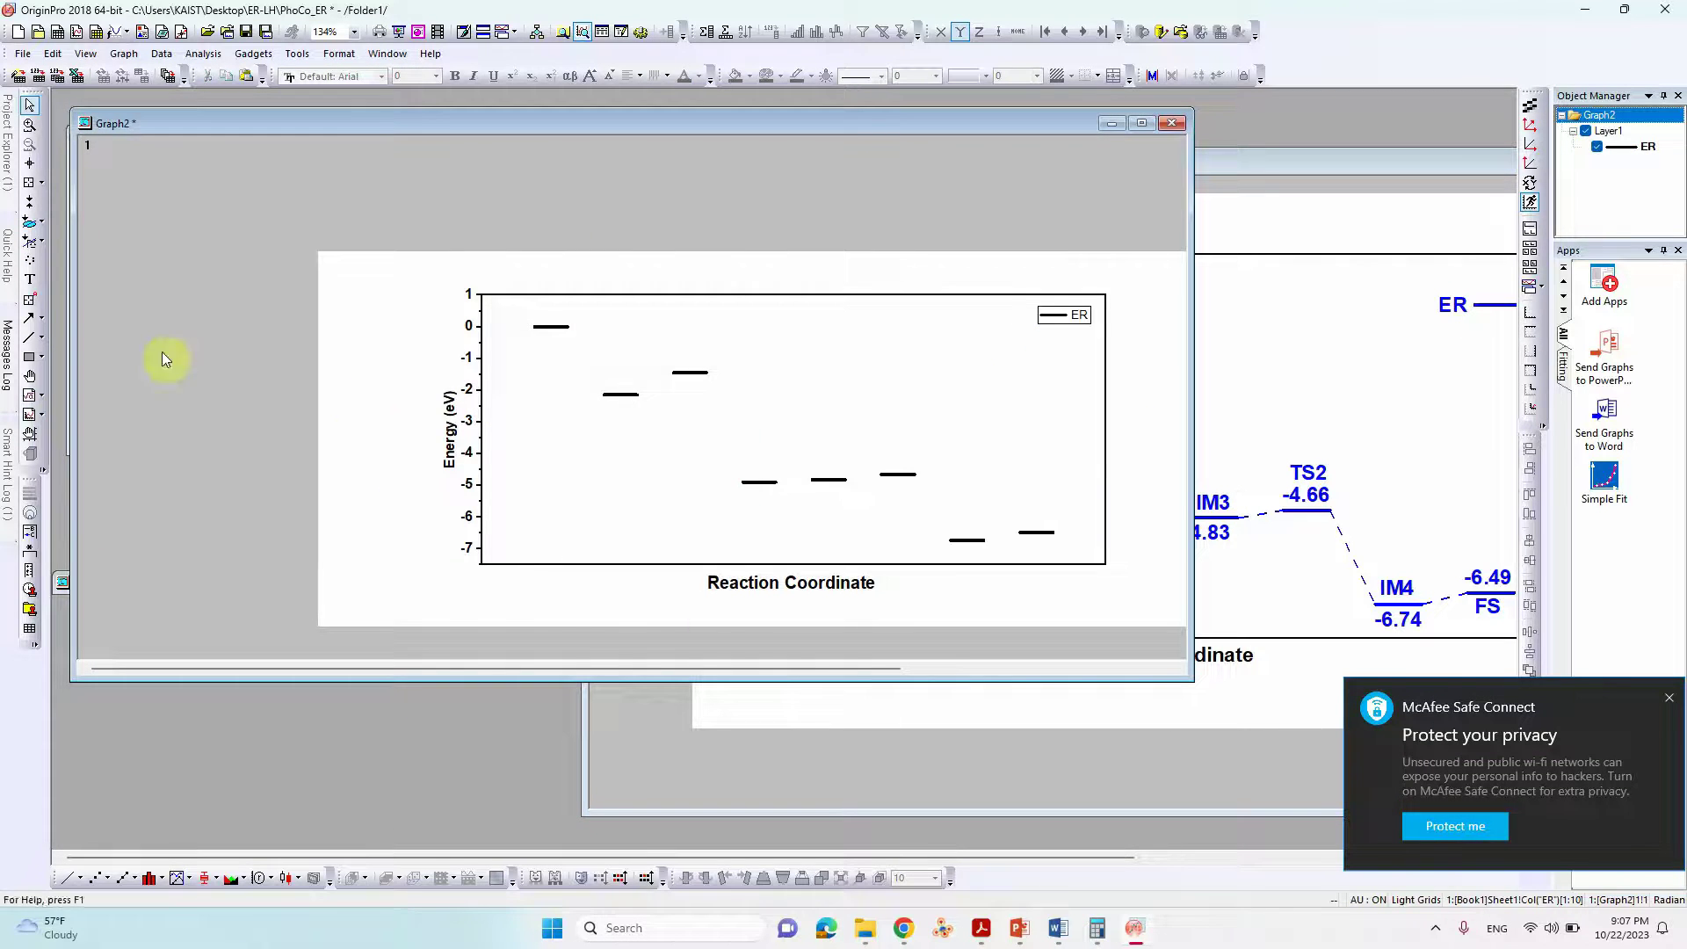
left_click(32, 290)
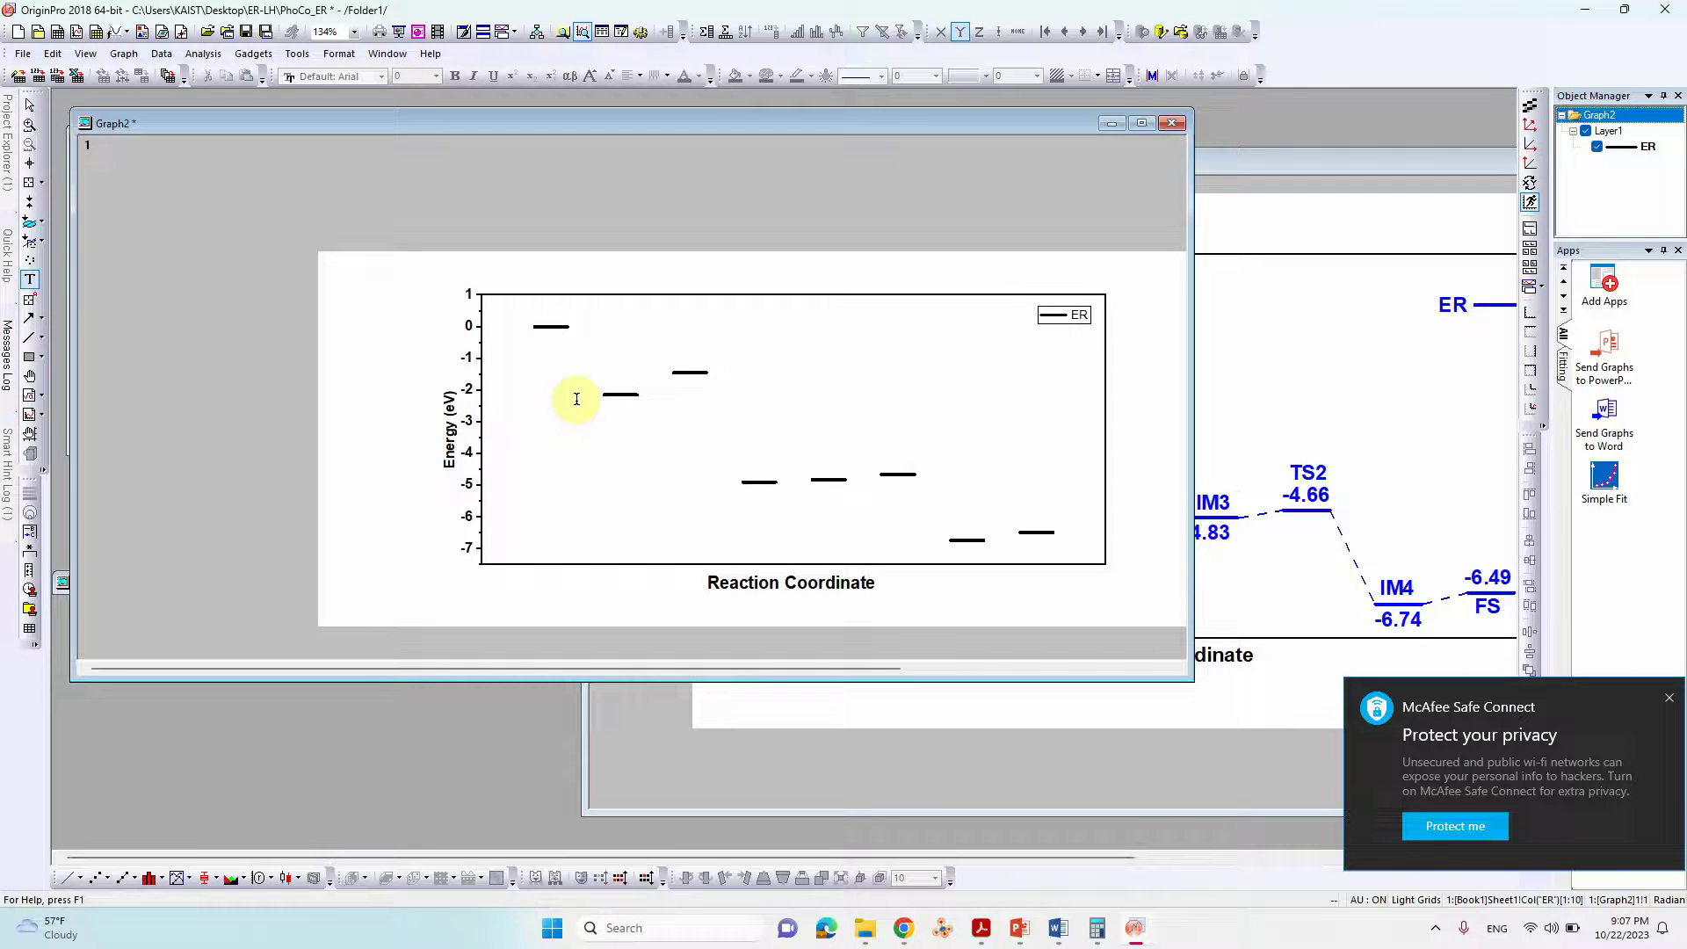
left_click(554, 355)
type("0.00")
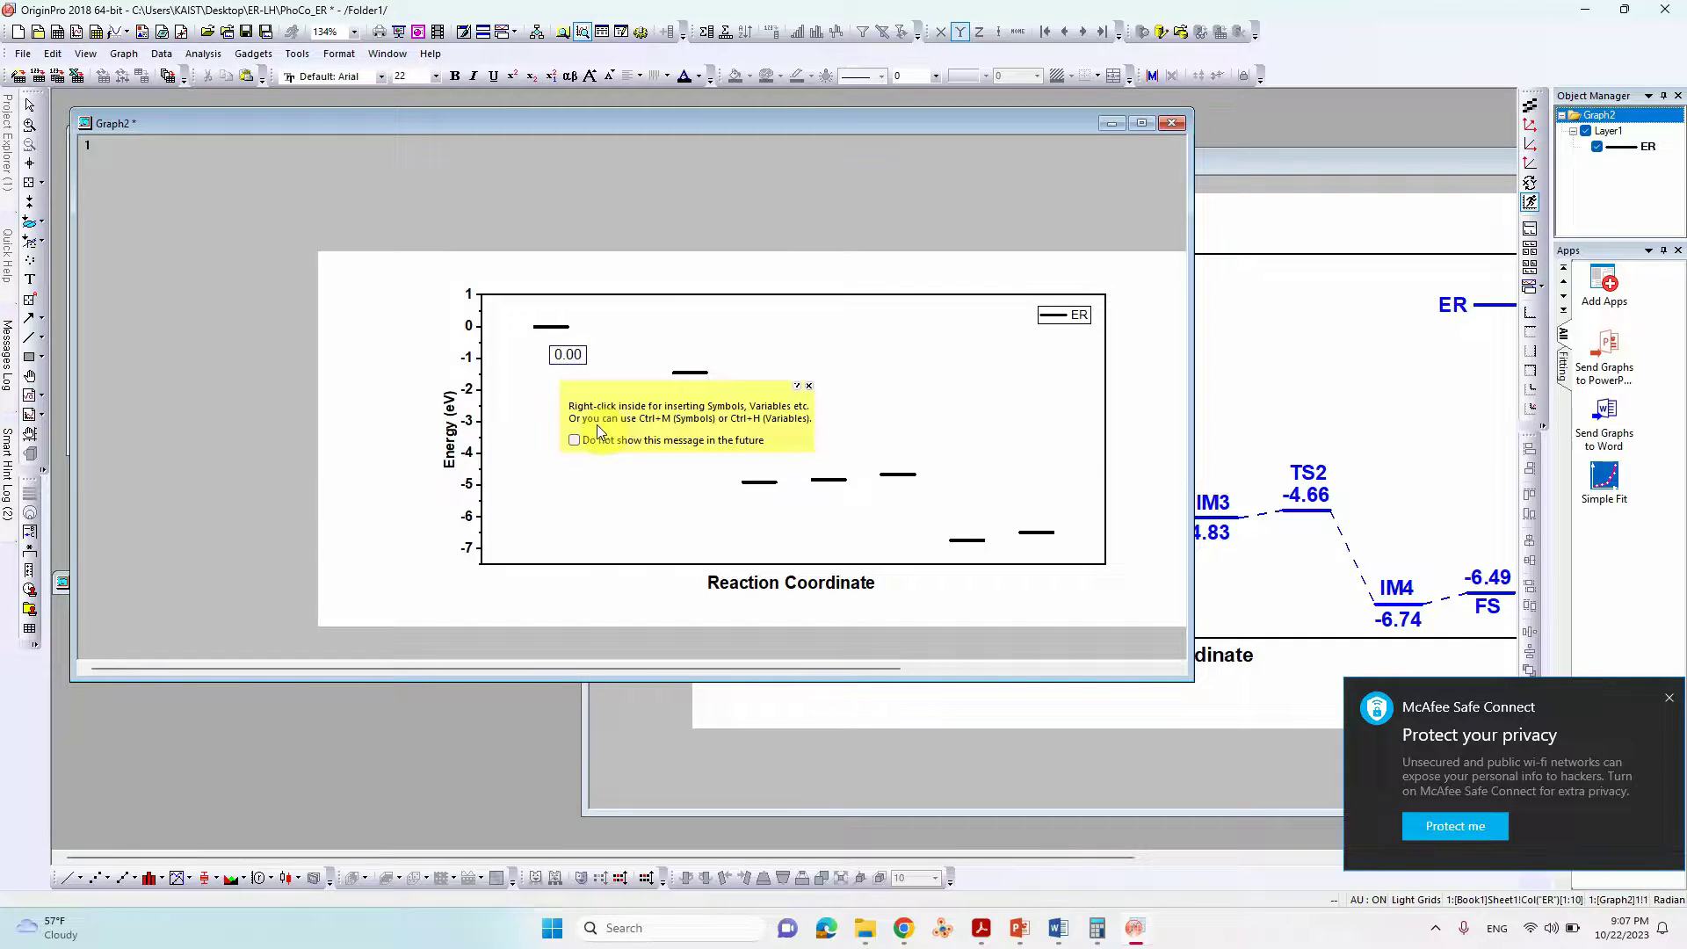
left_click(572, 471)
left_click_drag(567, 355, 557, 313)
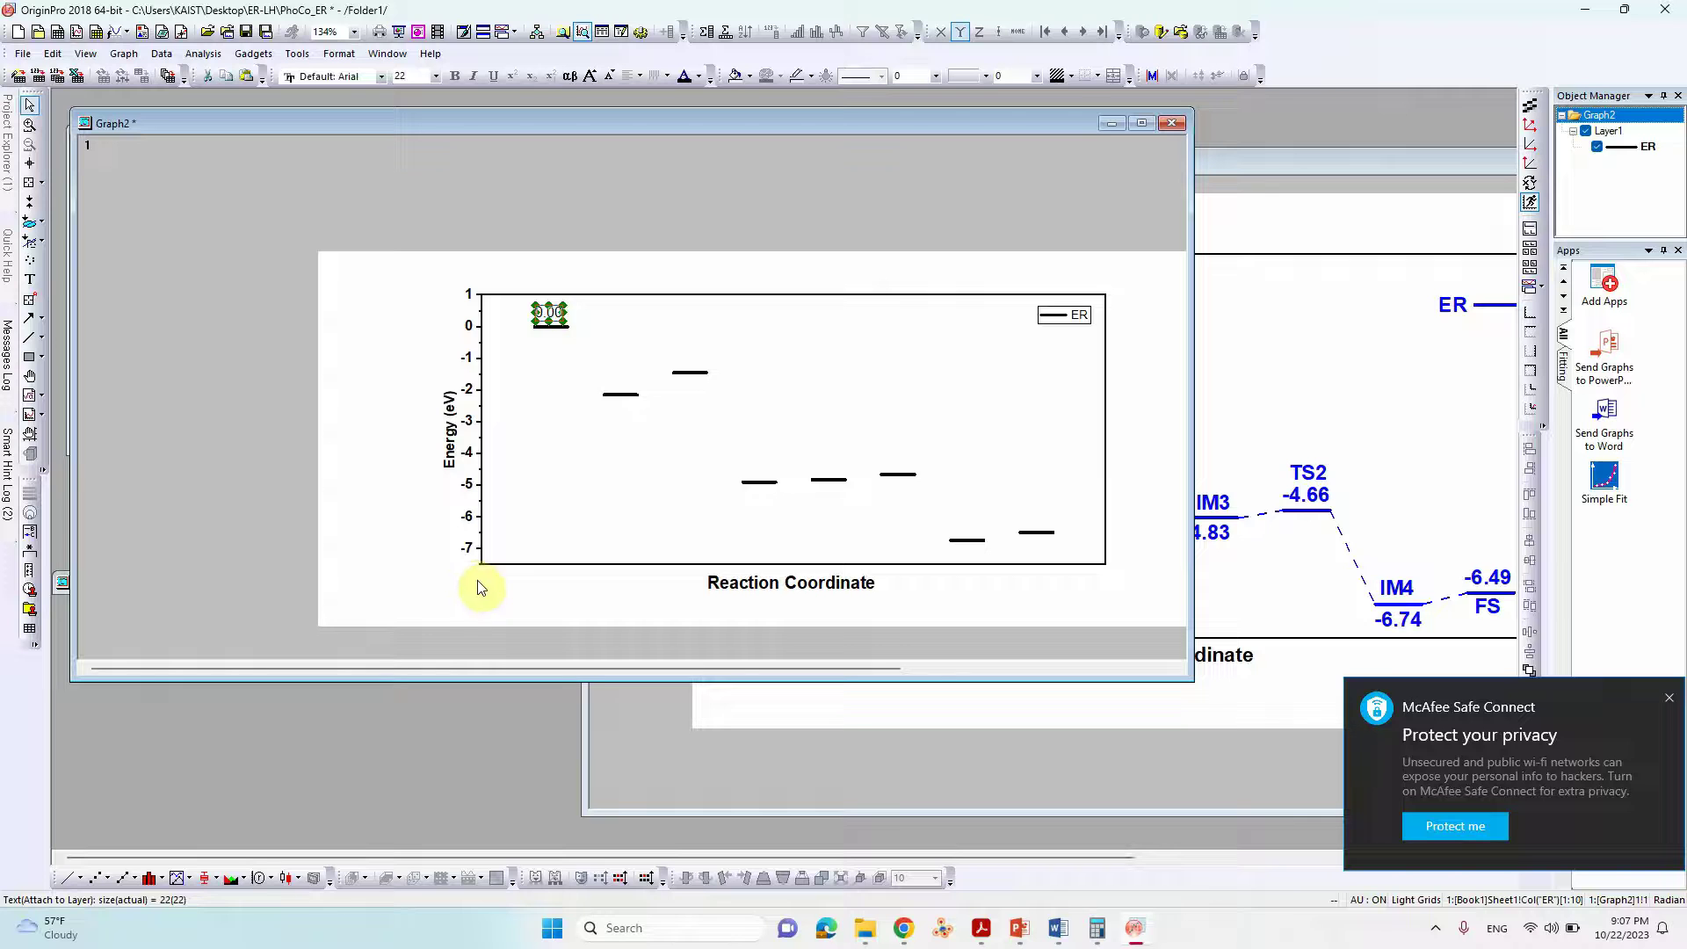
left_click(509, 553)
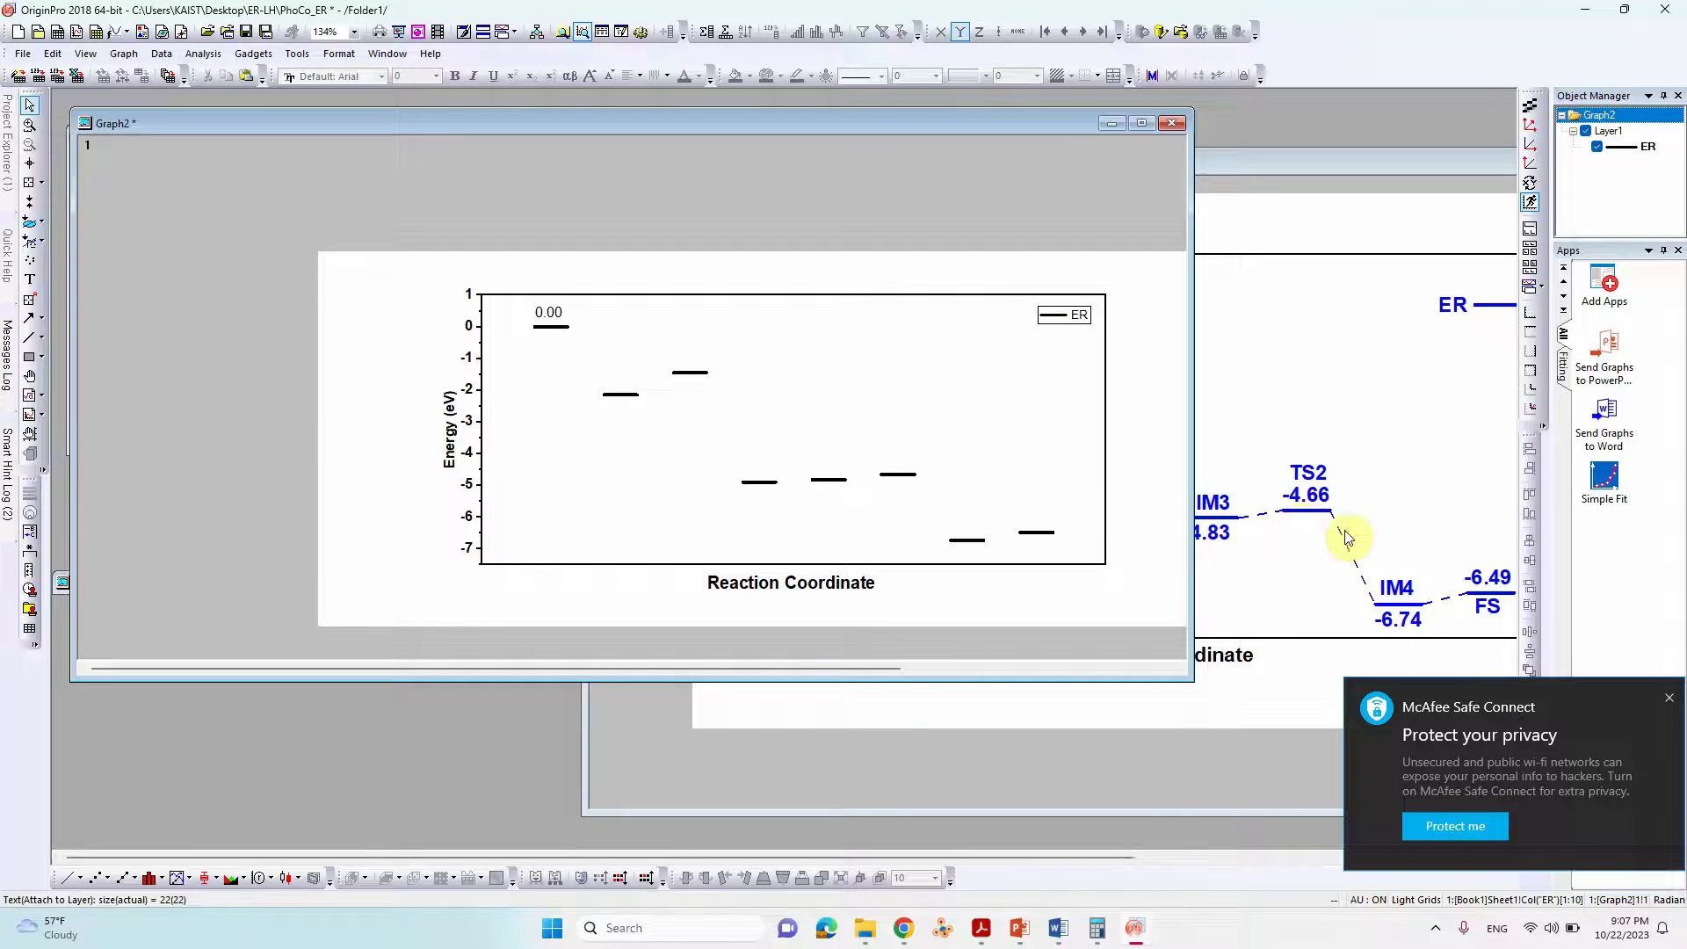
- Draw a line from the first level's right end to the second level's left end, with width 2 and Dash type
left_click(33, 340)
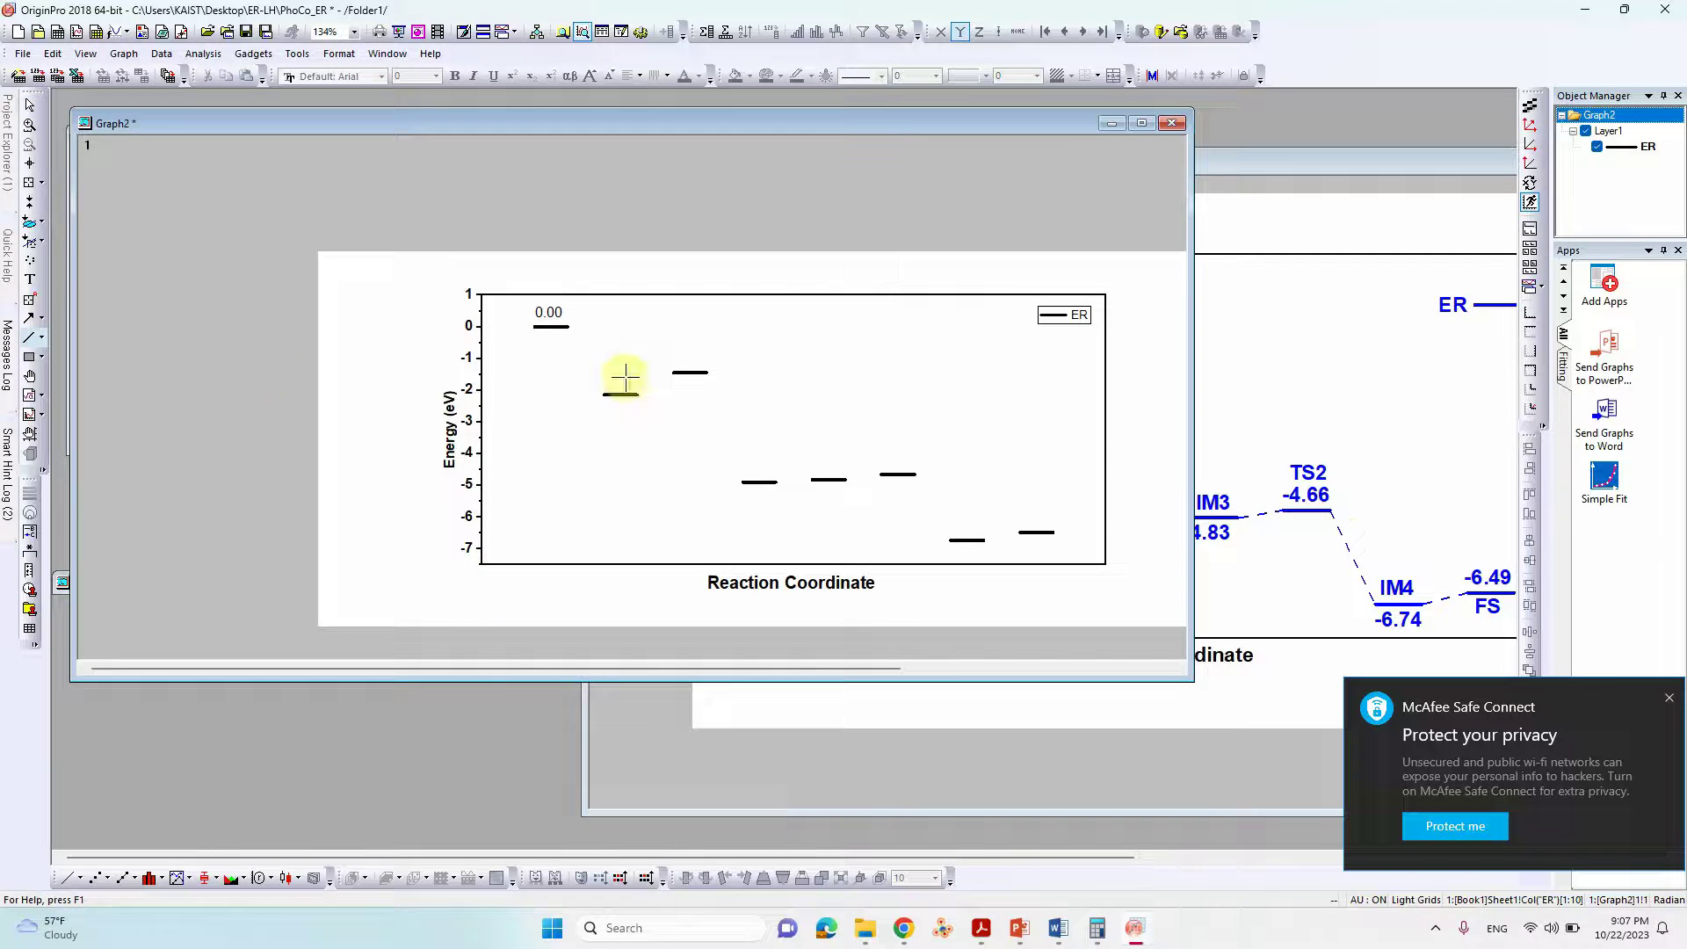
left_click_drag(566, 327, 605, 395)
scroll(591, 425, "up", 2)
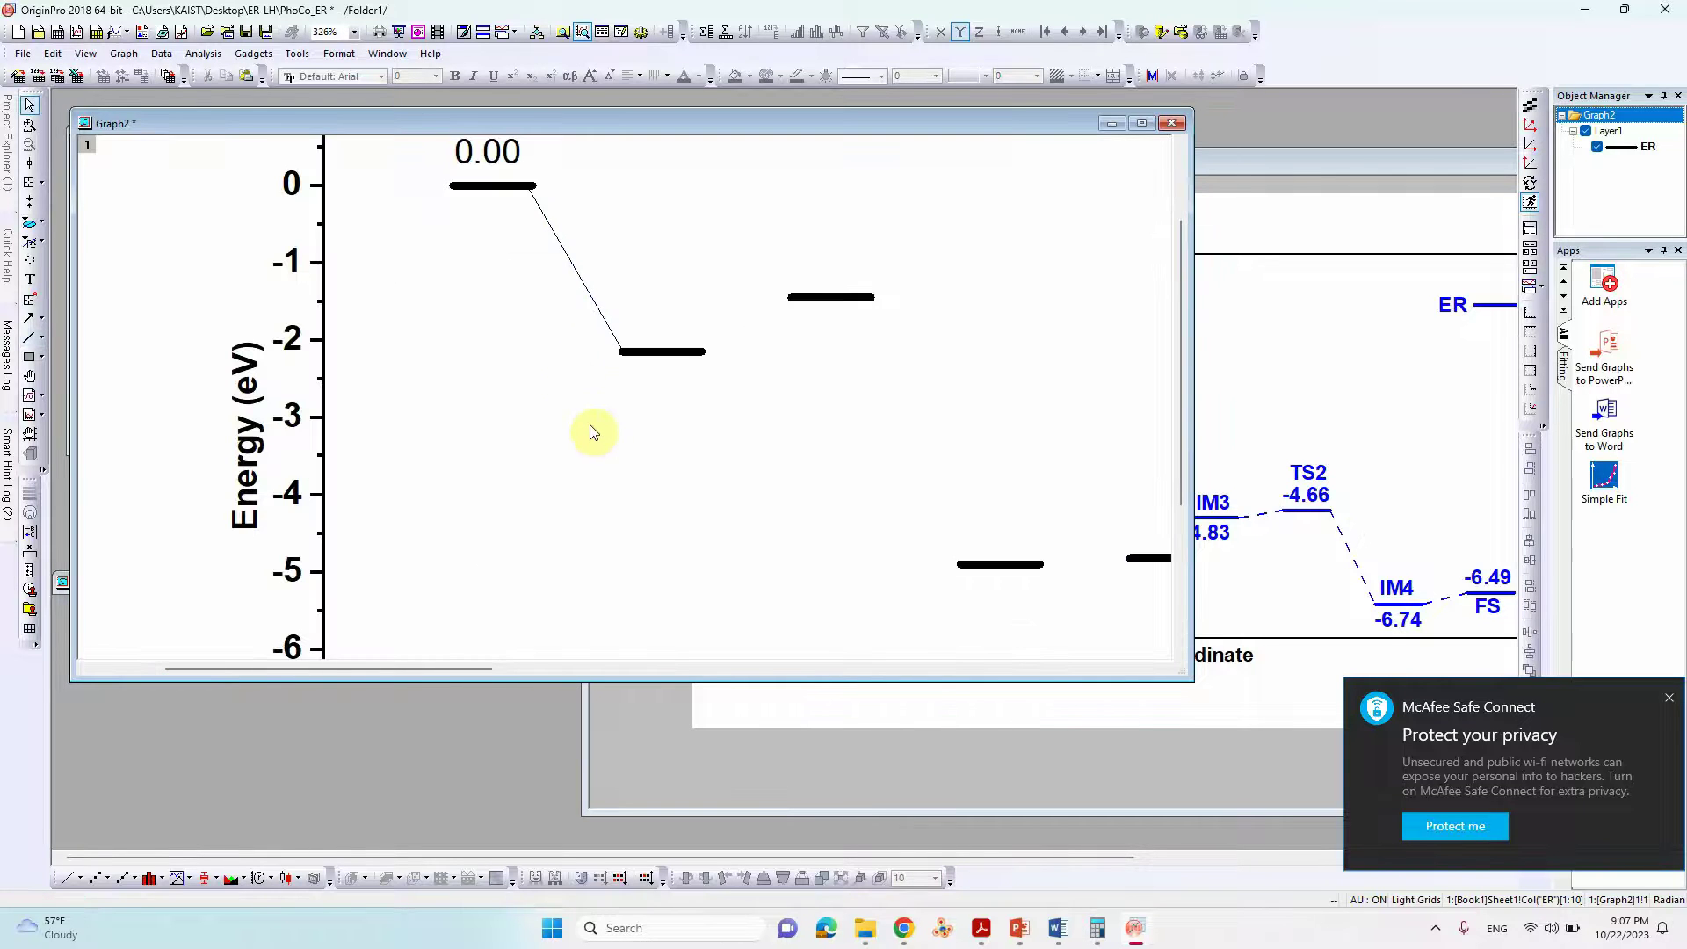
left_click(577, 270)
double_click(577, 270)
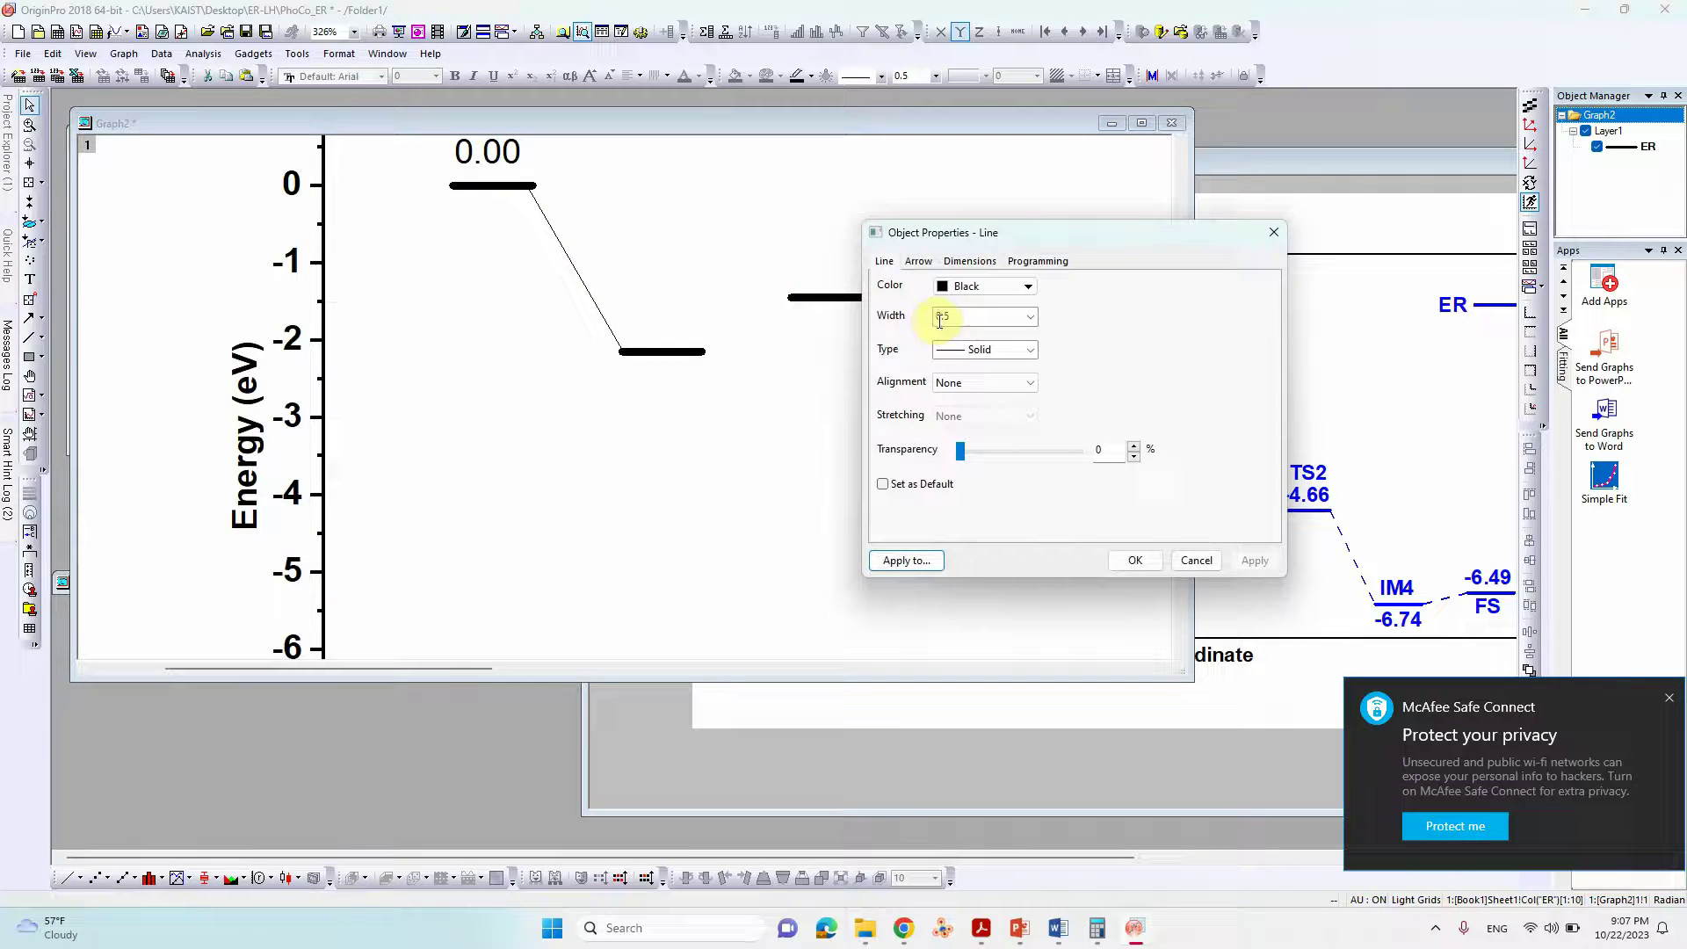
left_click(1001, 350)
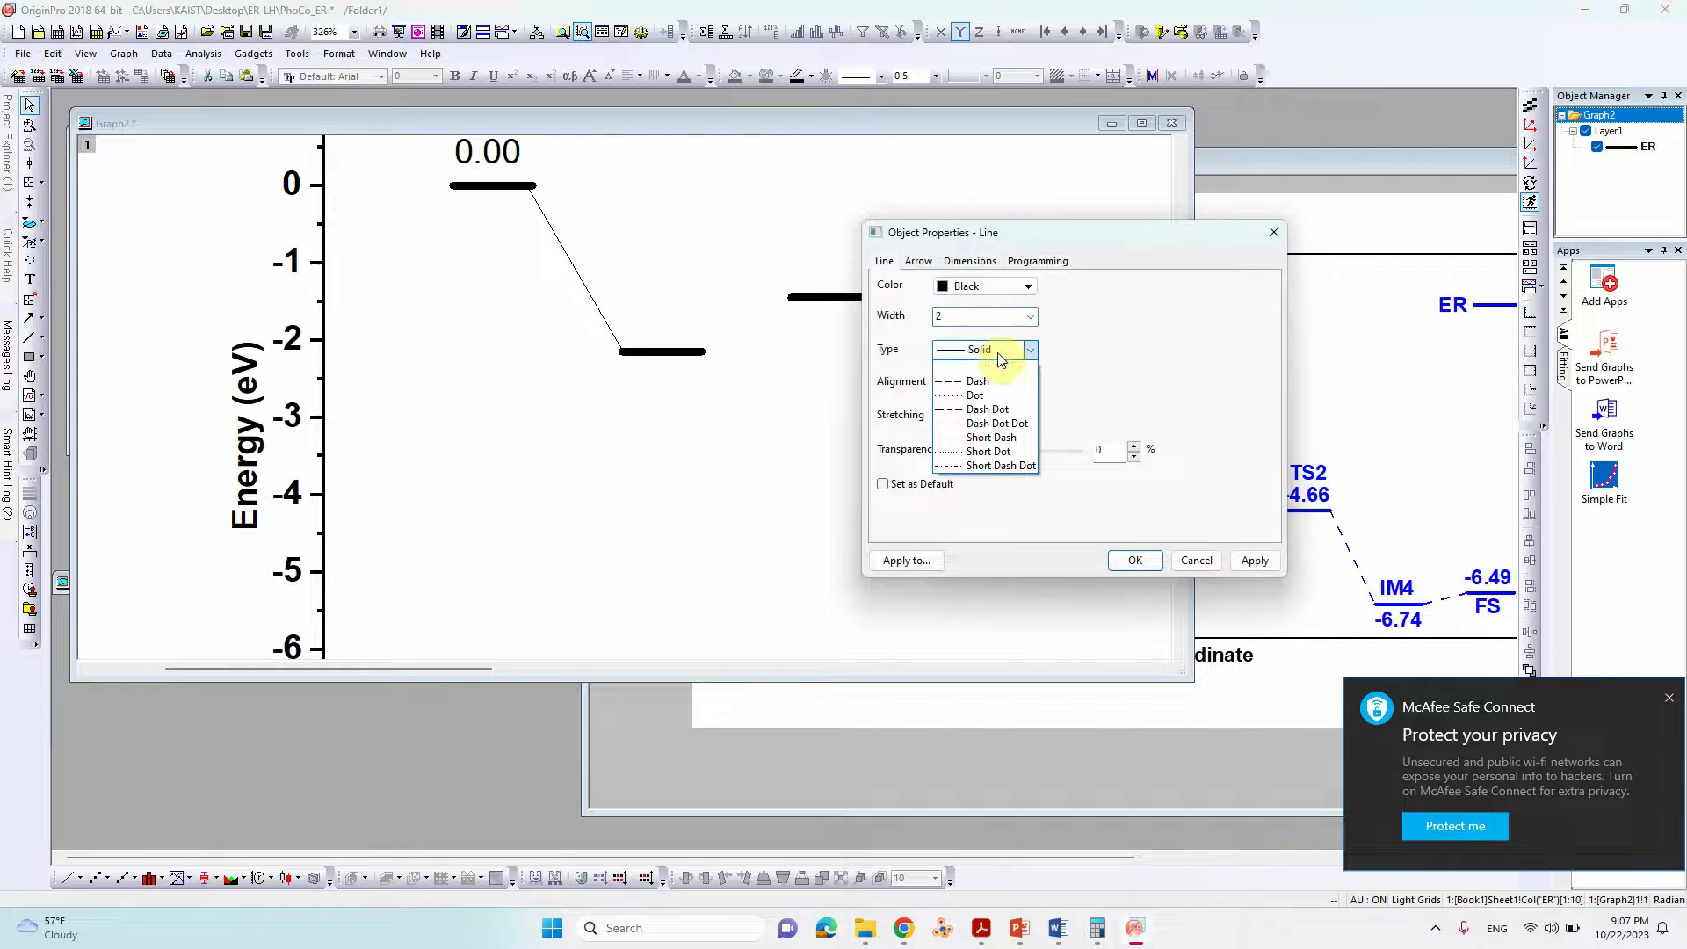
left_click(993, 374)
left_click(1134, 561)
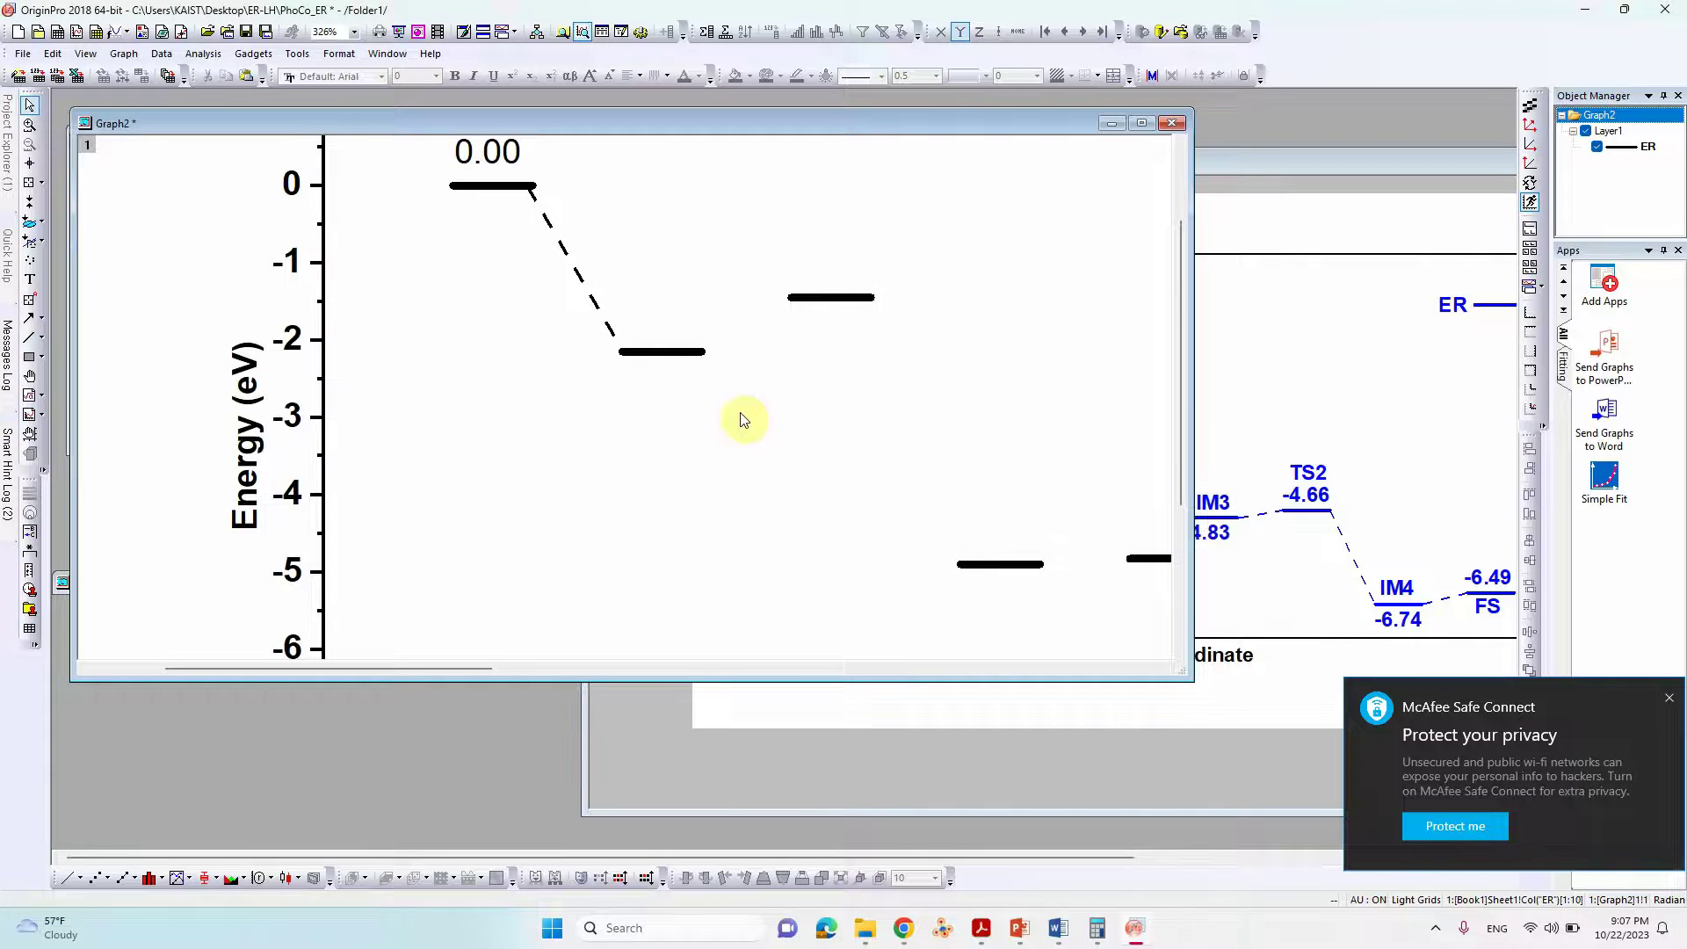
- Adjust the dashed connector's lower endpoint to meet the left end of the second energy level
left_click(607, 313)
left_click(603, 312)
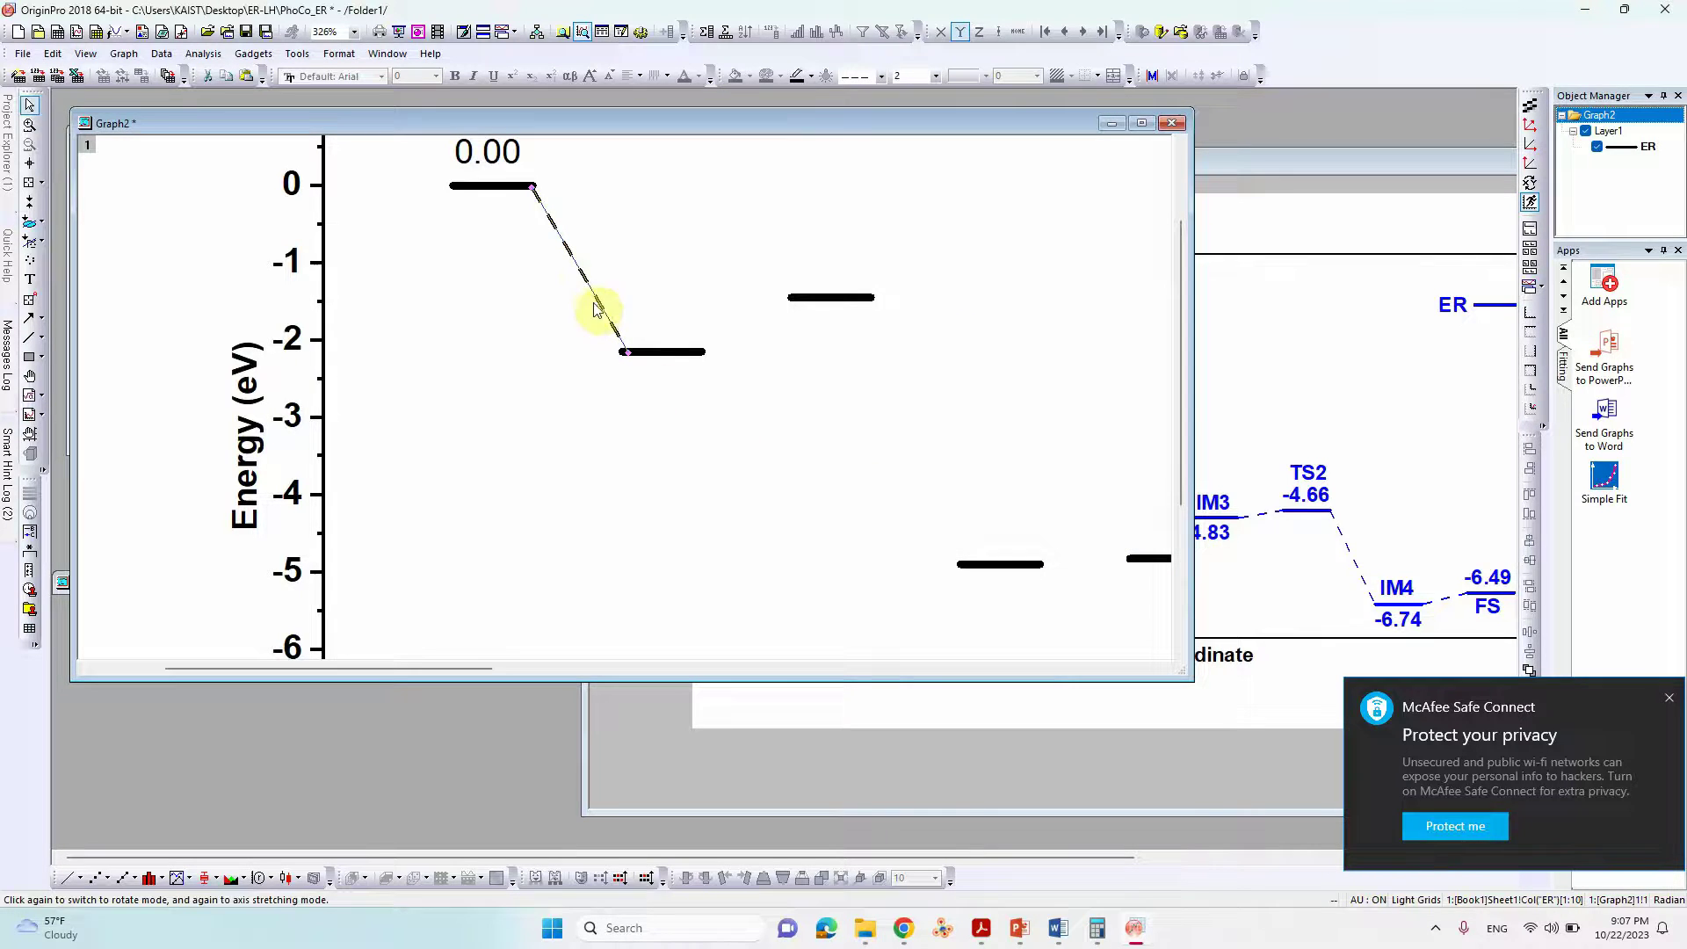
left_click_drag(622, 352, 622, 353)
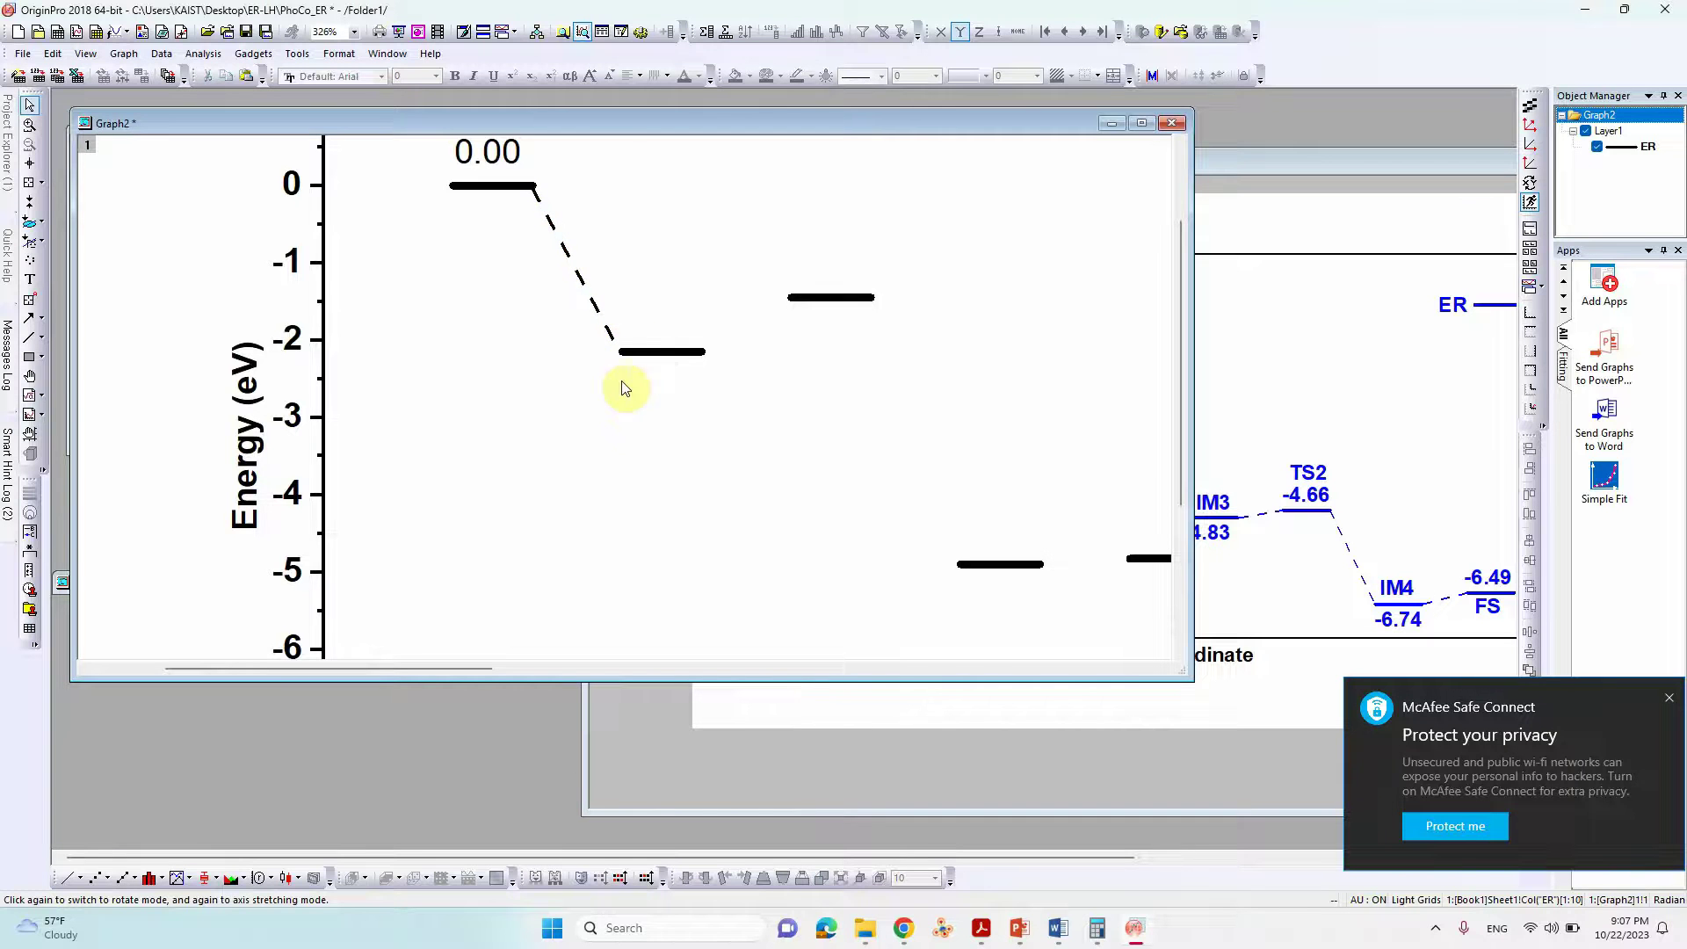
- Maximize Graph2, dismiss the McAfee notification, and examine the whole energy profile
scroll(704, 388, "down", 5)
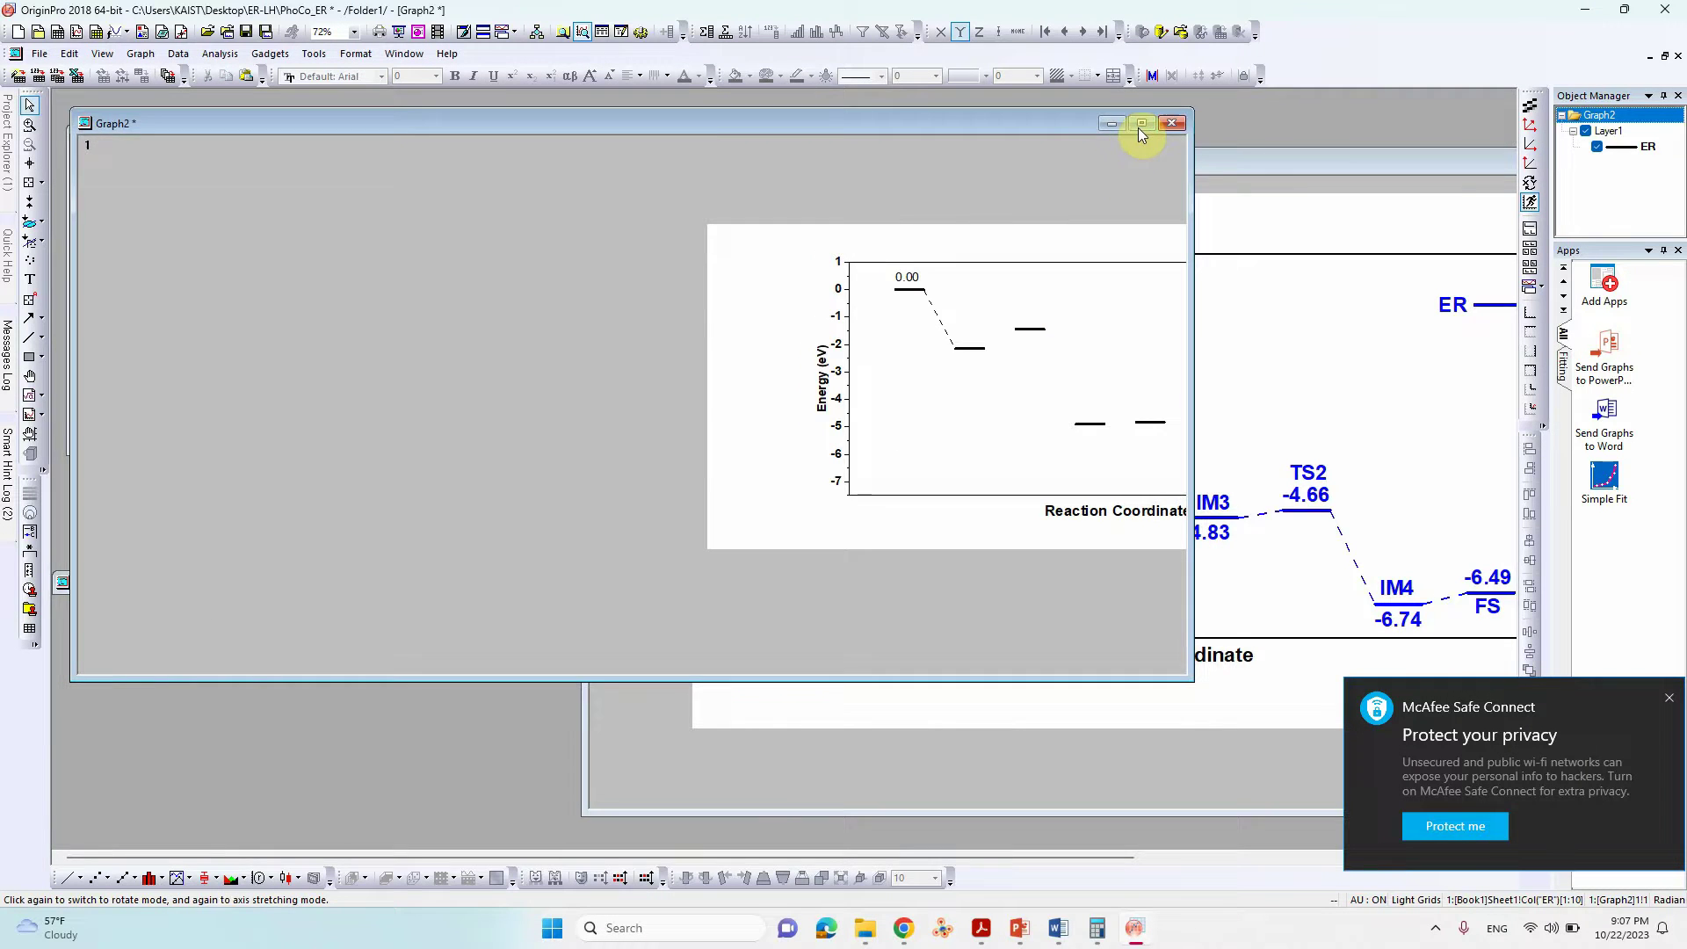
left_click(1141, 123)
scroll(1184, 319, "up", 3)
left_click(1670, 698)
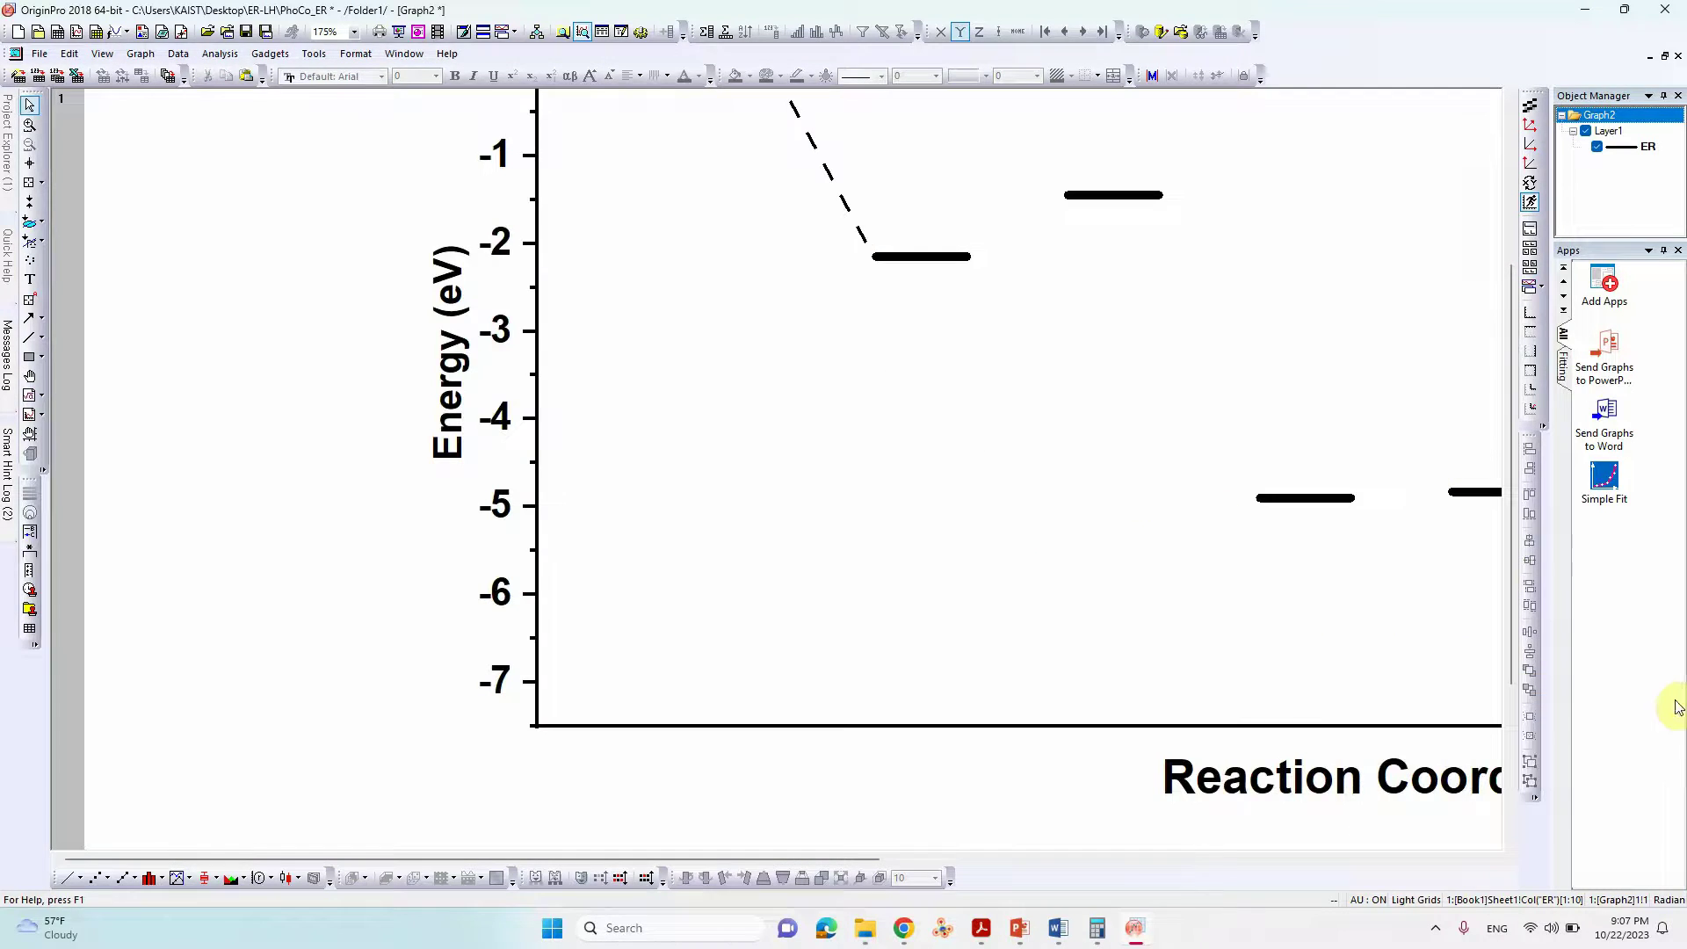
scroll(1374, 508, "down", 3)
scroll(1499, 515, "up", 2)
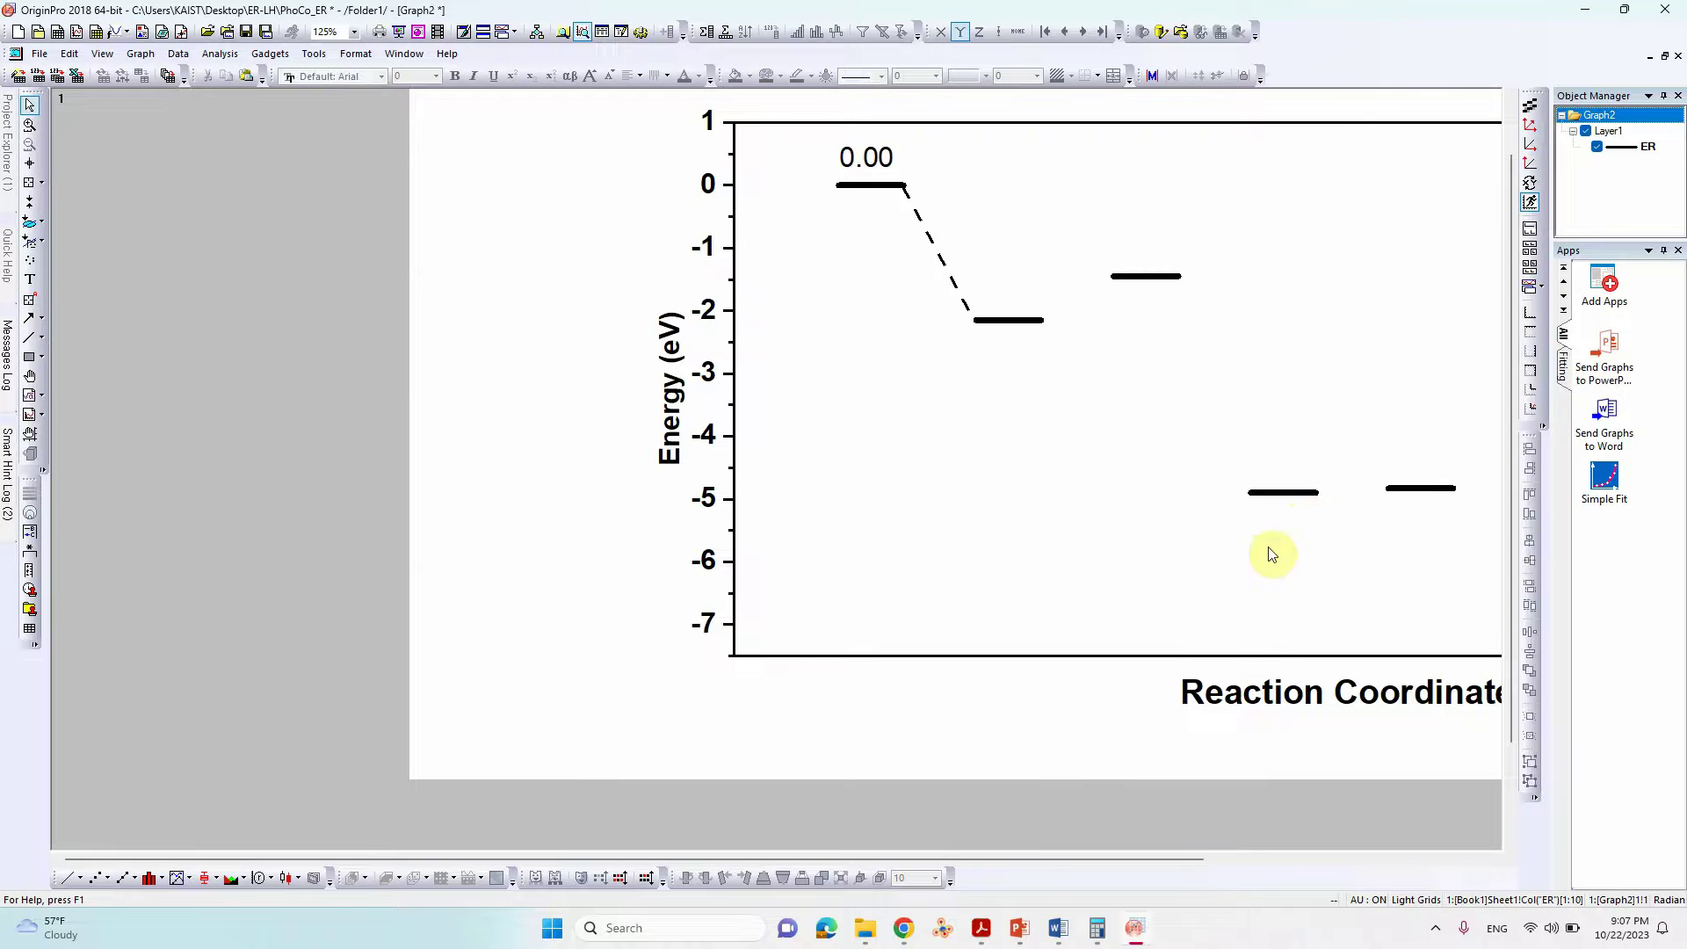
left_click_drag(1039, 858, 1151, 859)
scroll(1139, 508, "down", 1)
scroll(1140, 508, "down", 2)
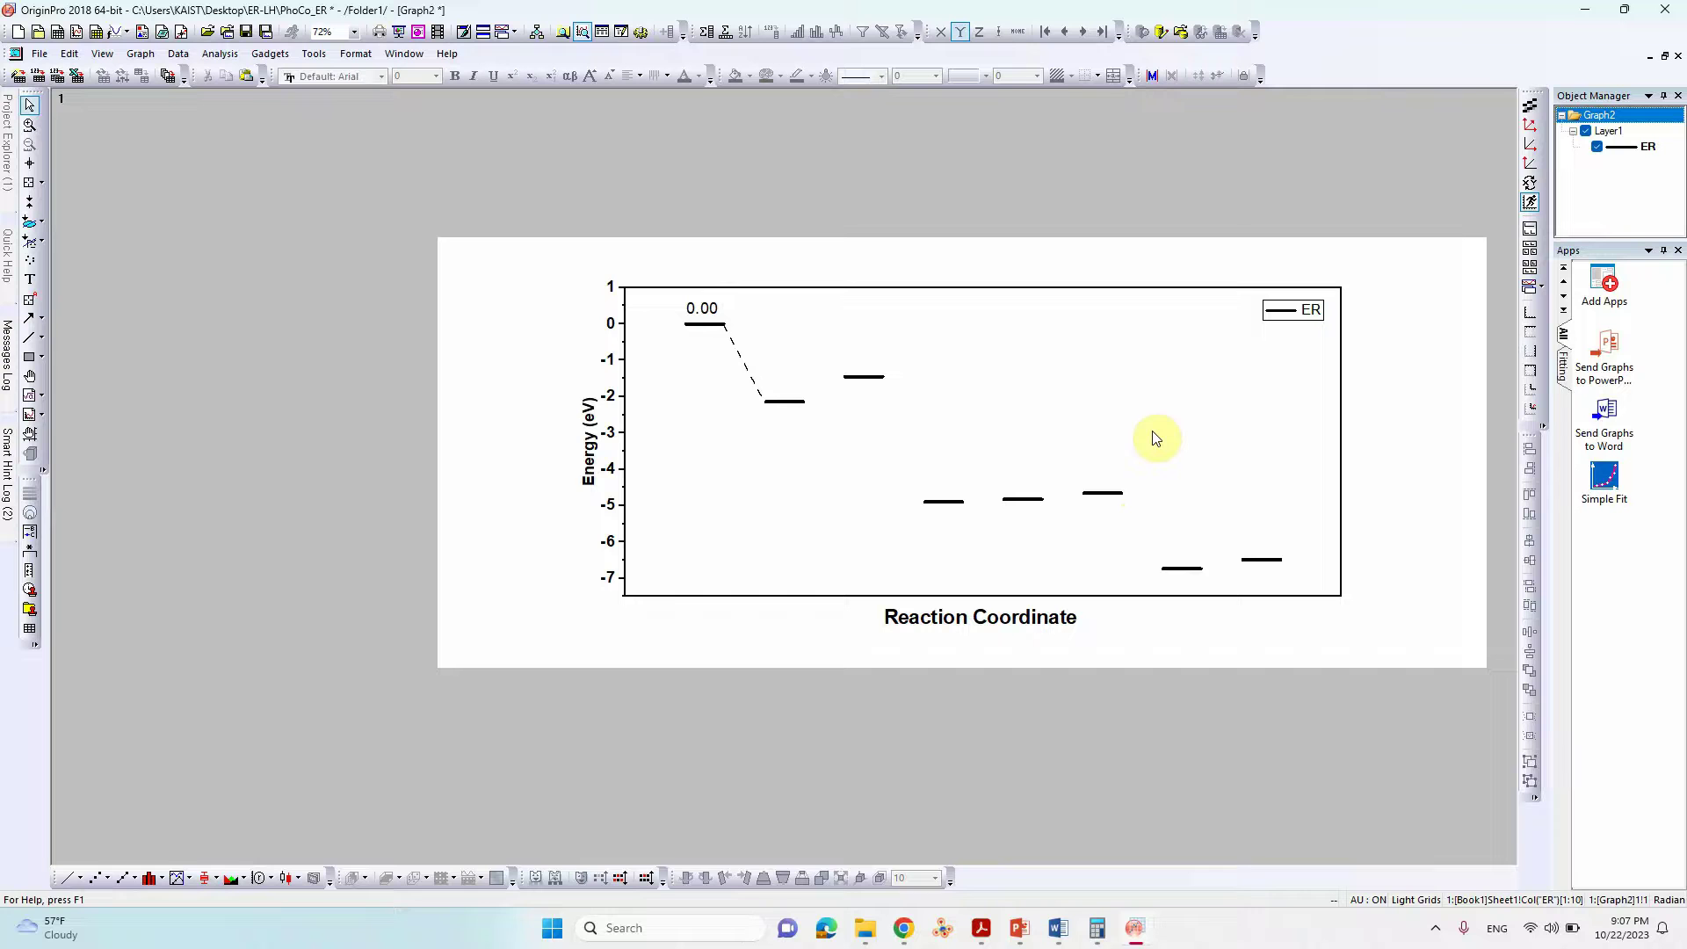
- Restore Graph2's window and bring up the finished Graph1 maximized in the workspace
left_click(1651, 56)
left_click_drag(1273, 200, 816, 187)
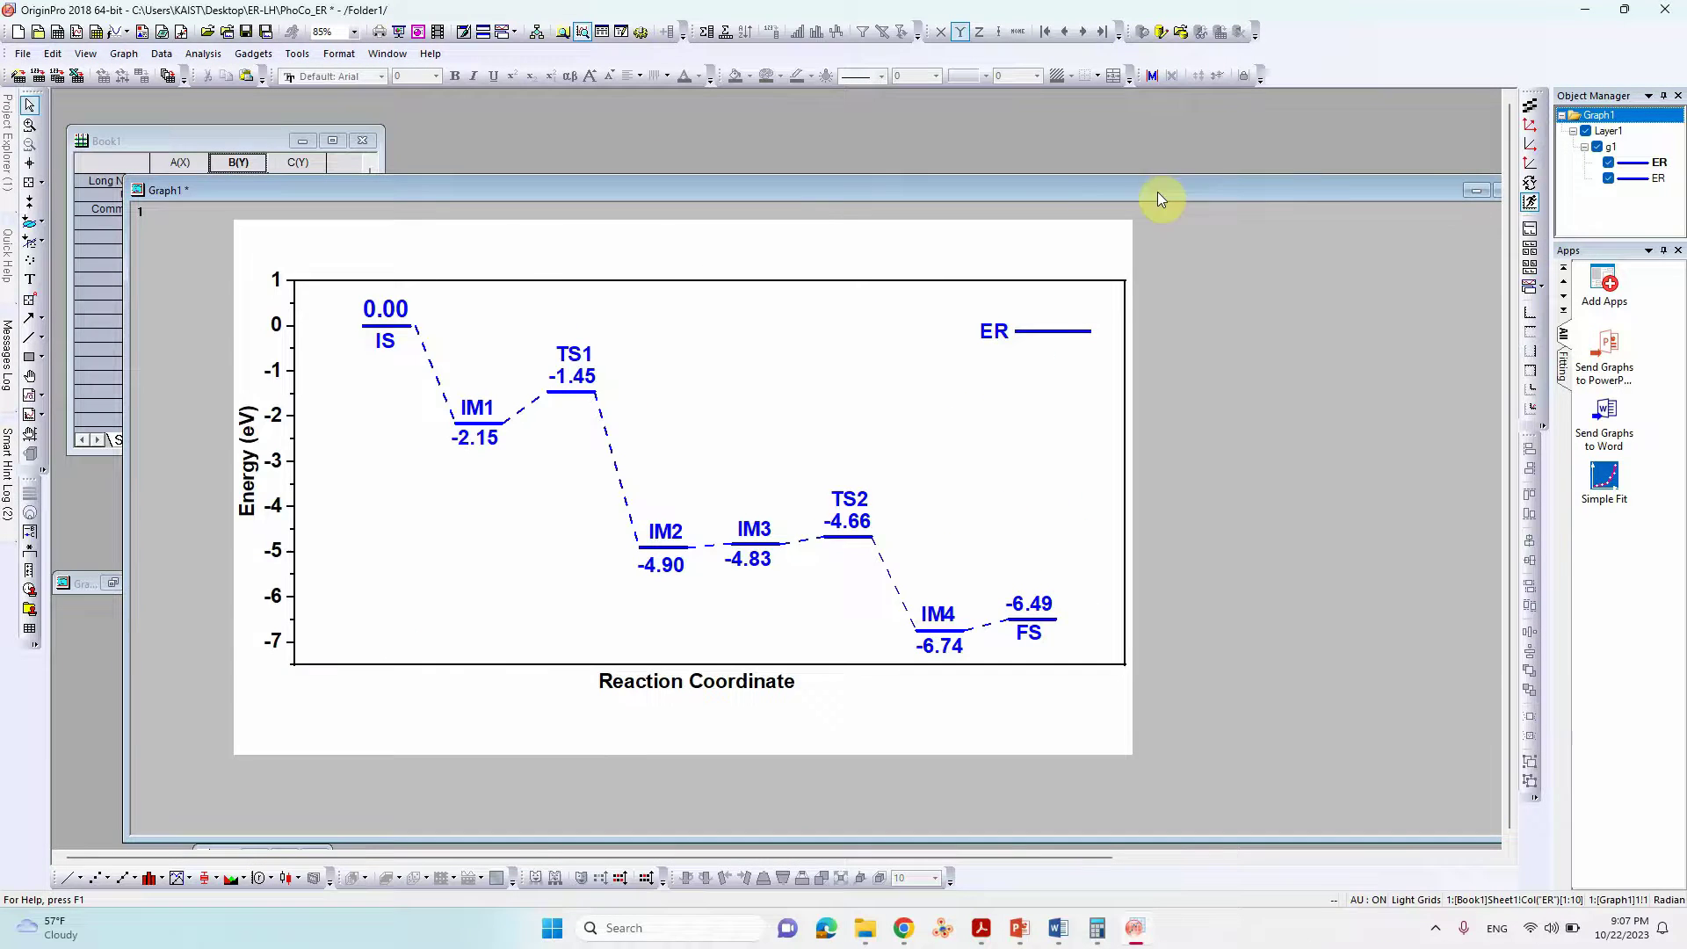
left_click_drag(1442, 188, 1197, 188)
left_click(1247, 197)
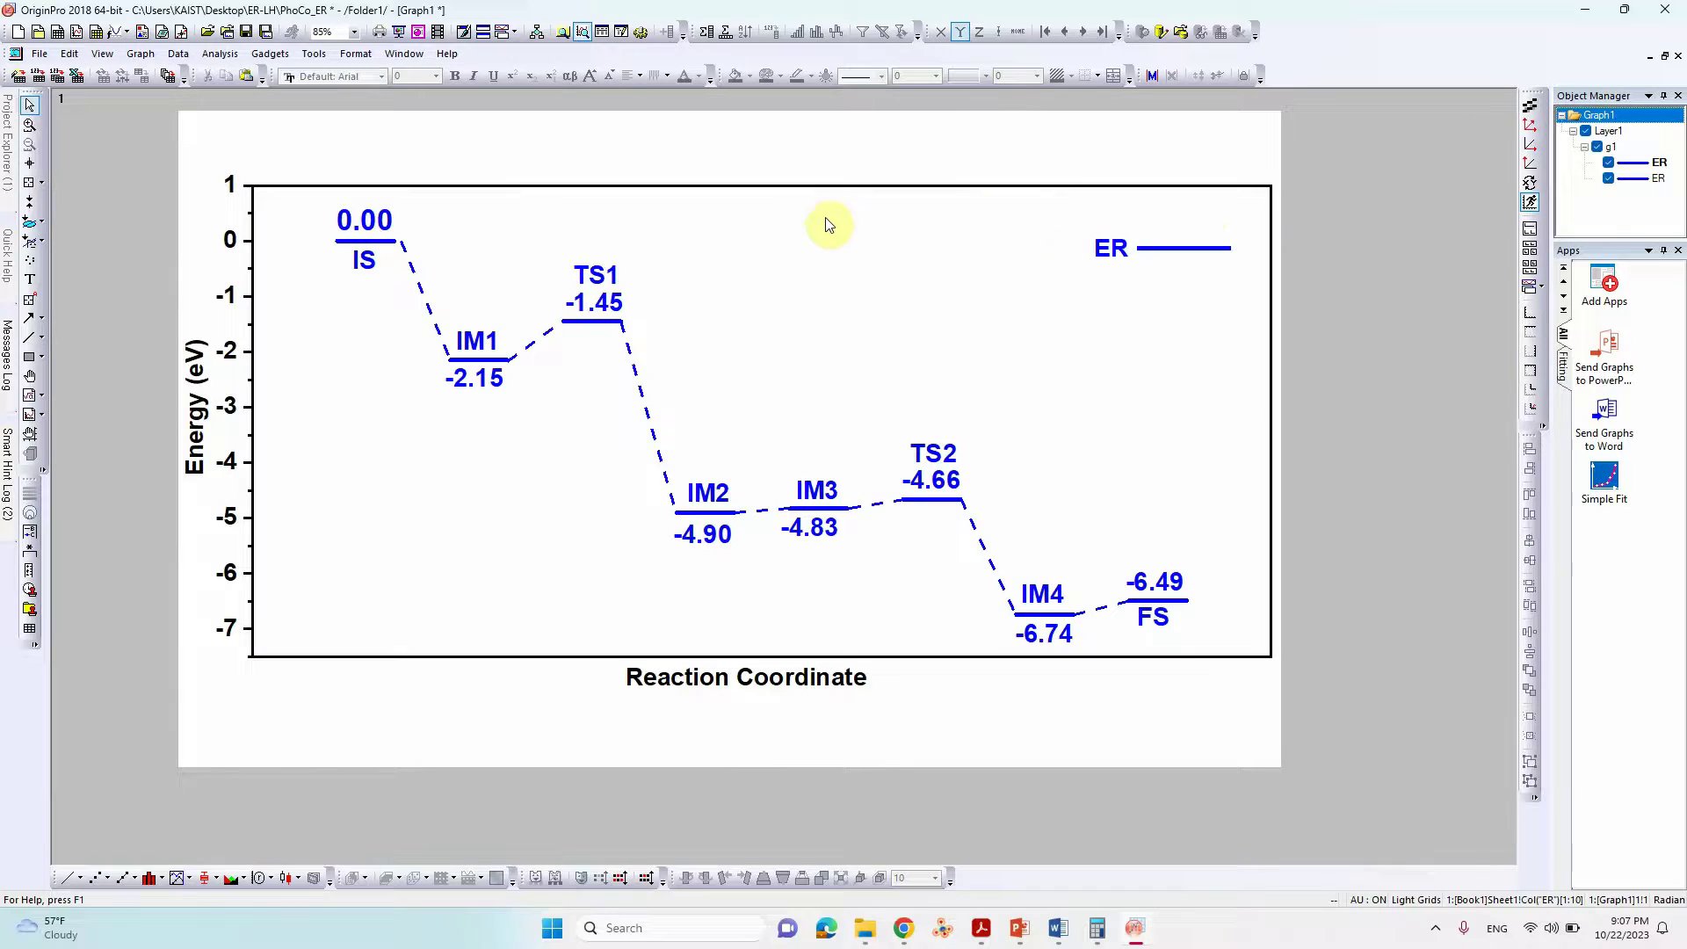
- Start exporting Graph1 as a Joint Photographic Experts Group (JPG) image with the file name "bbb"
left_click(40, 54)
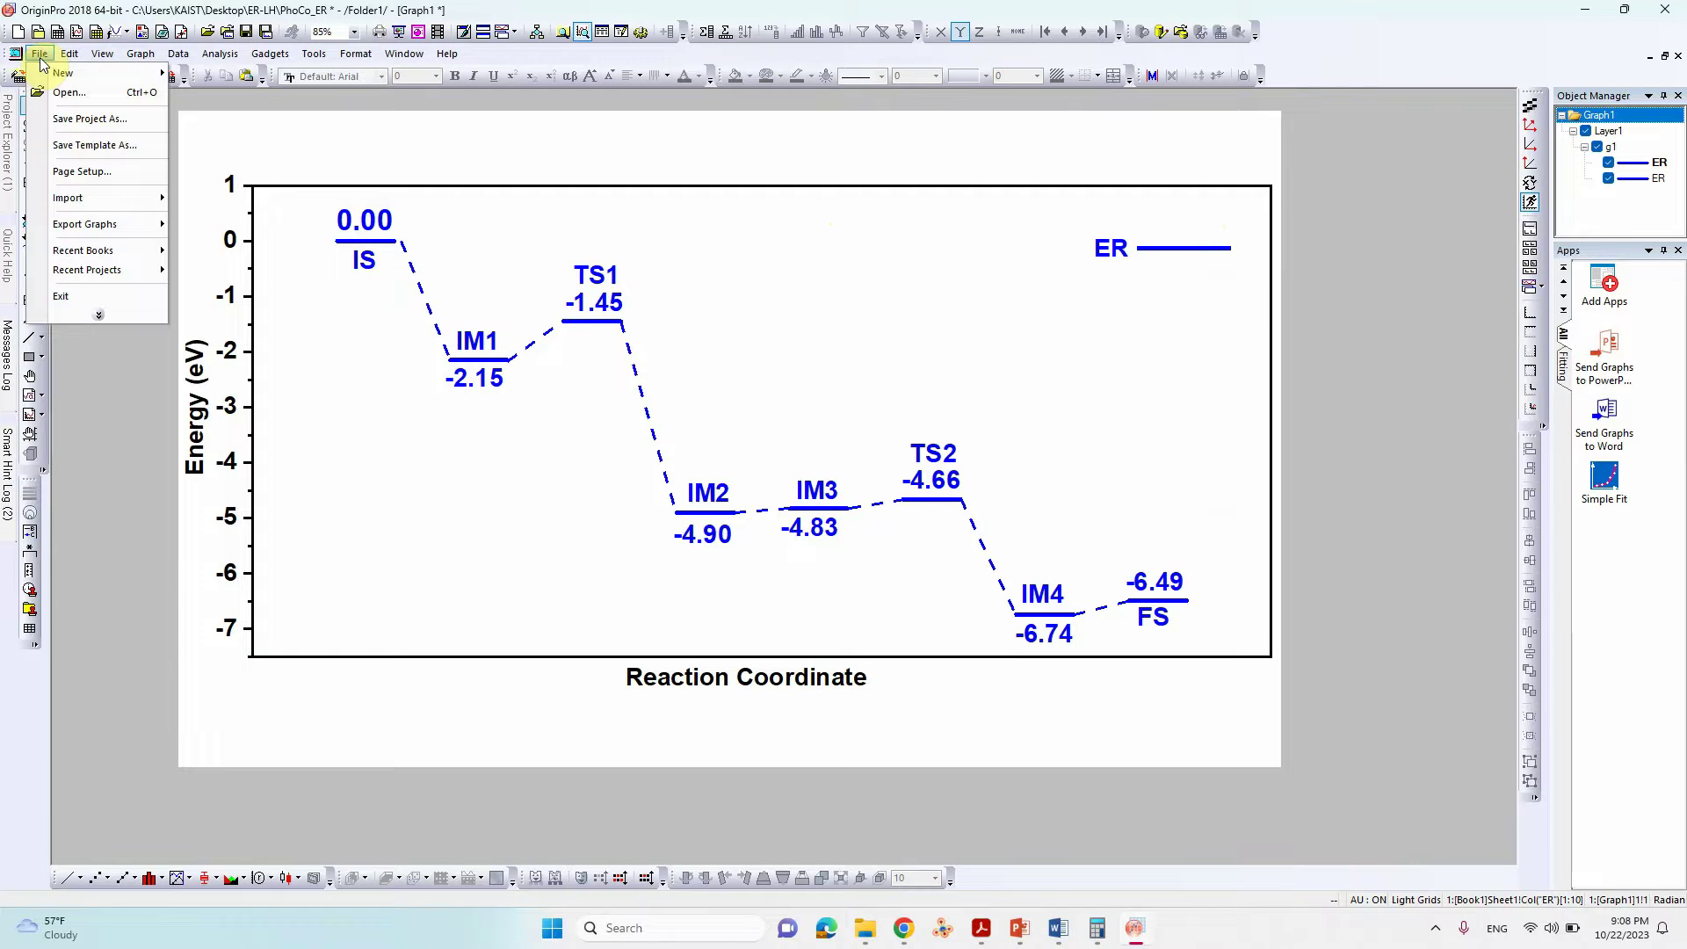
mouse_move(83, 227)
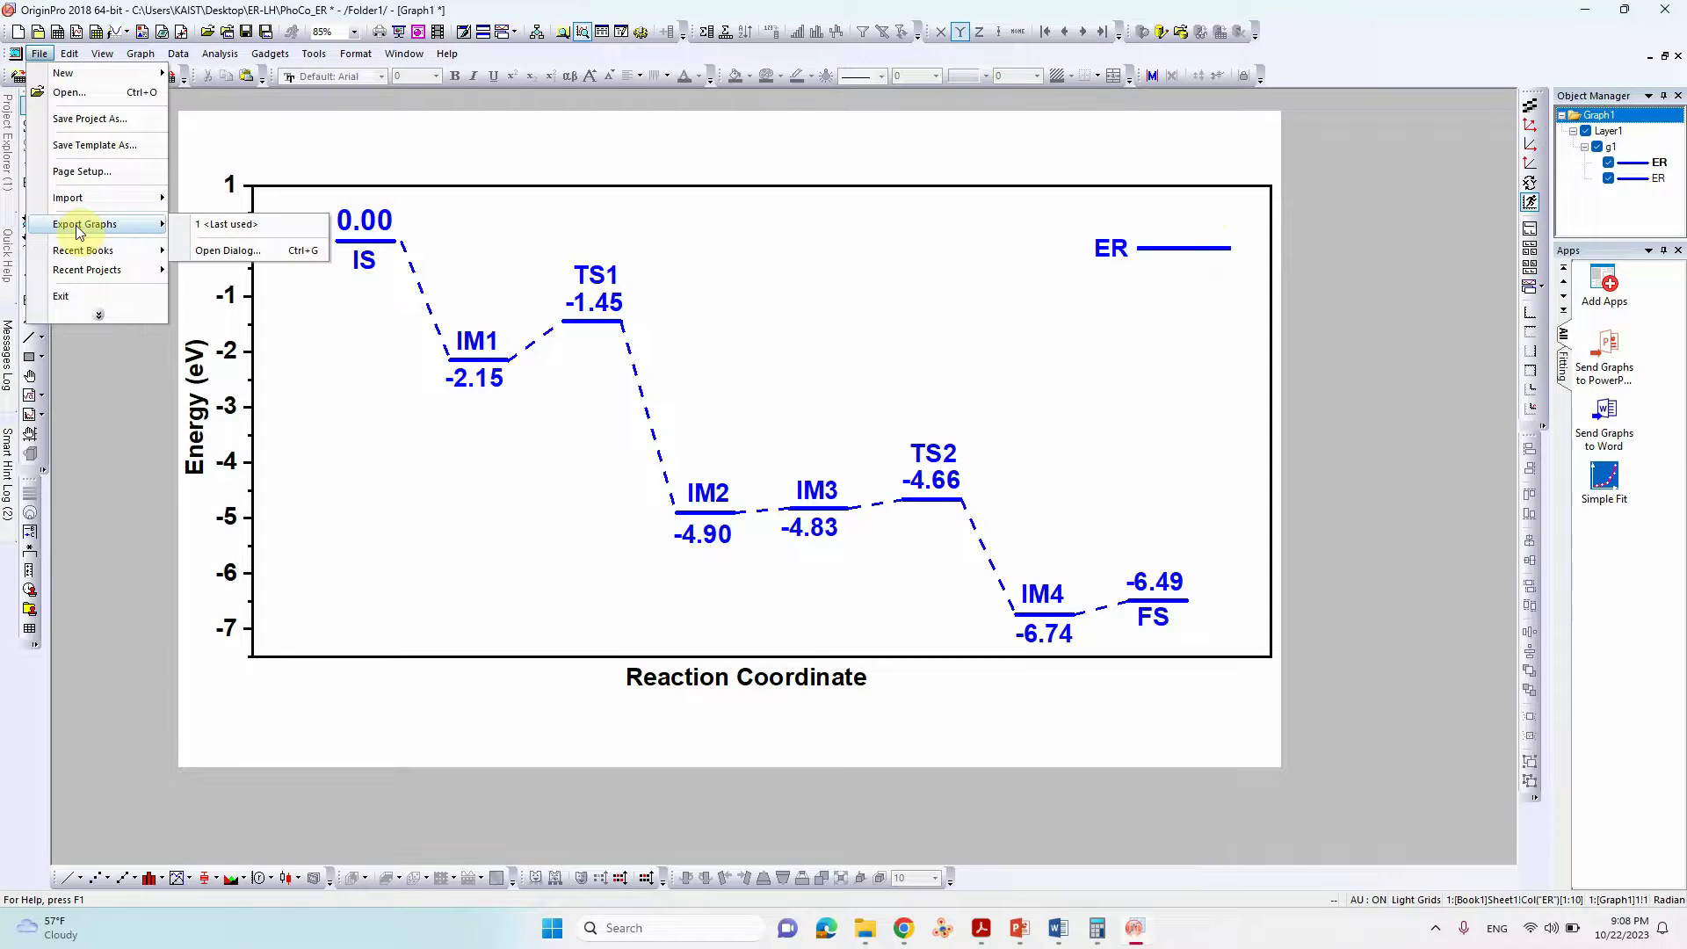
left_click(228, 250)
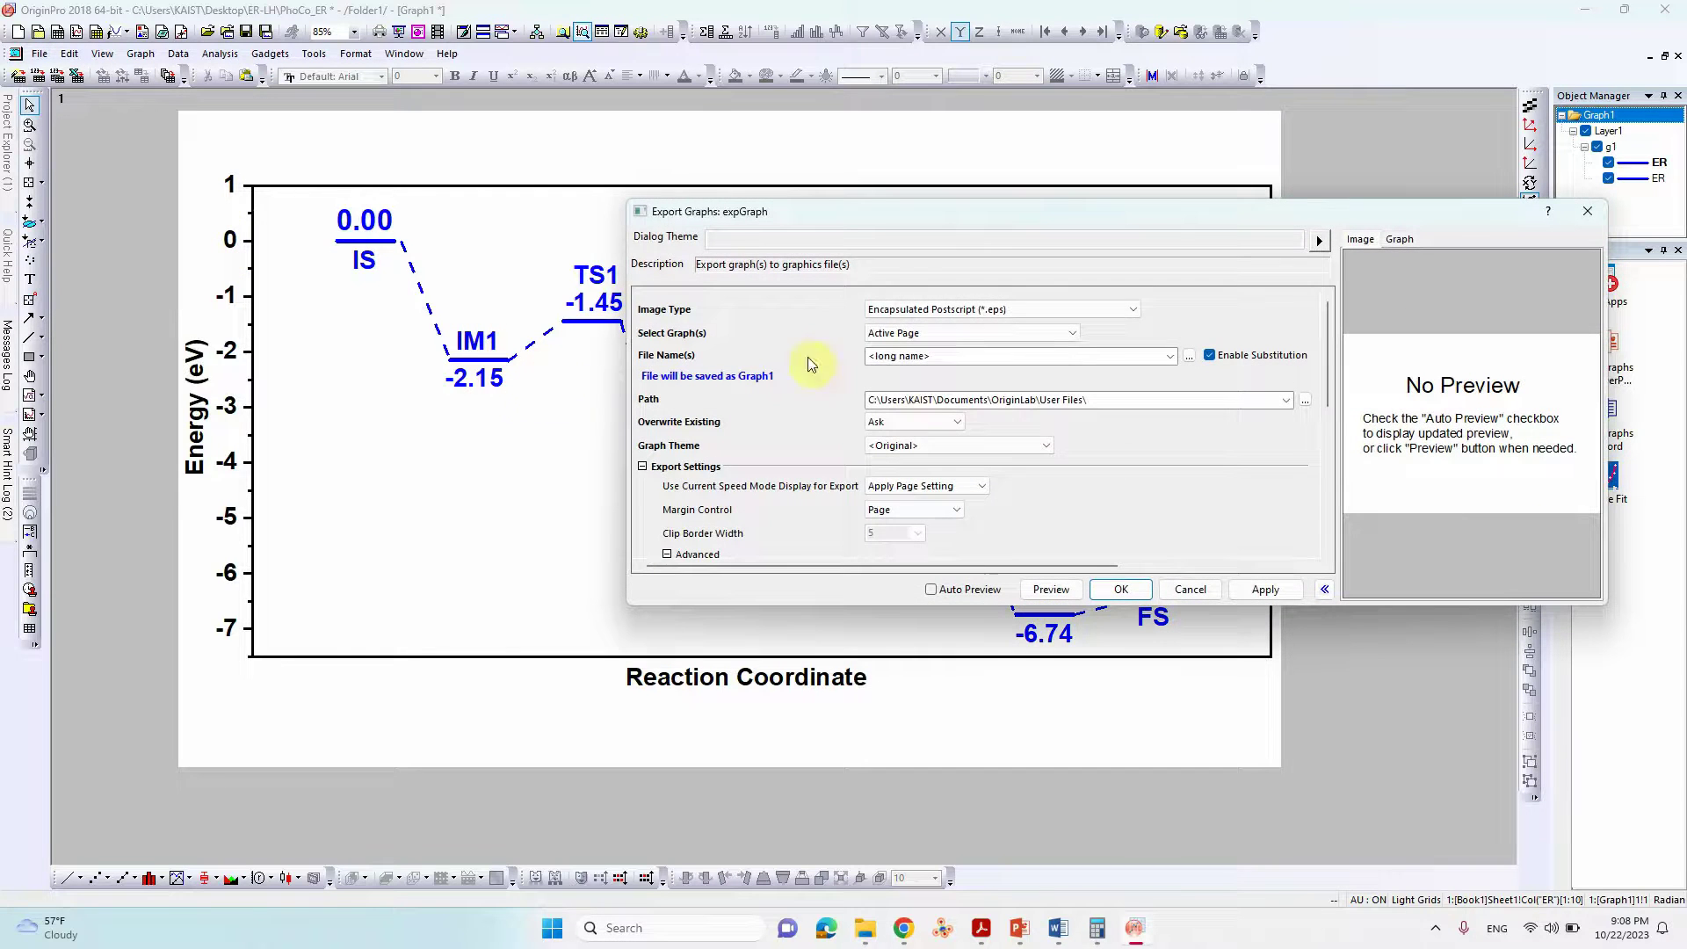
left_click(1019, 312)
left_click(1040, 393)
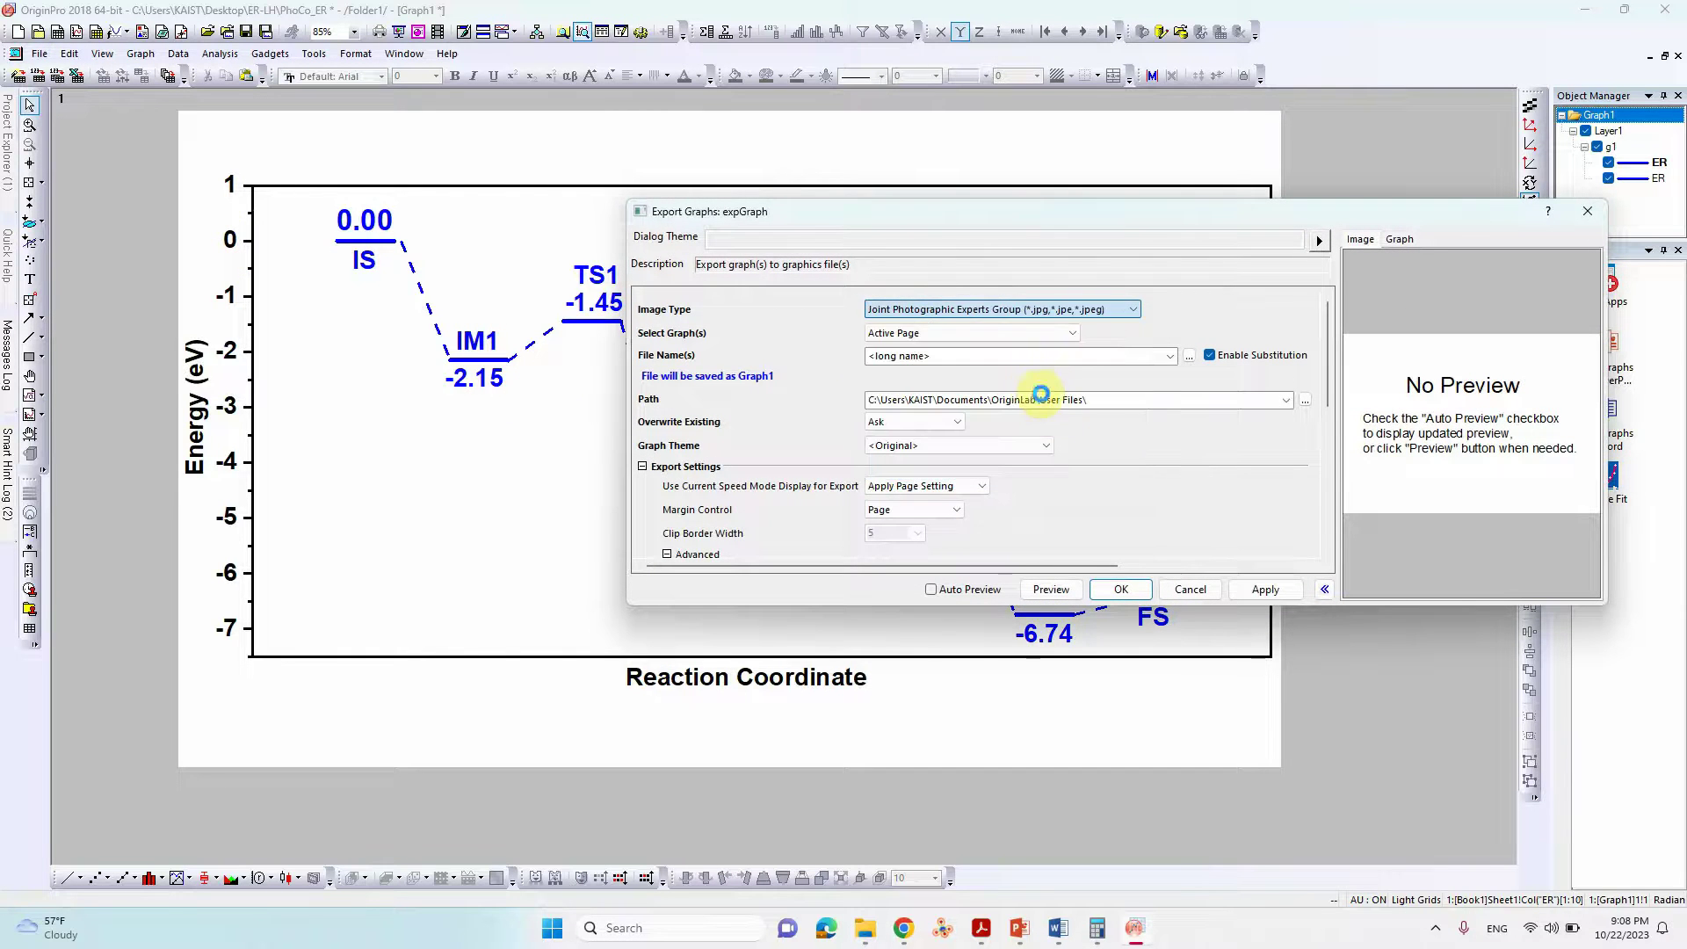
left_click(966, 355)
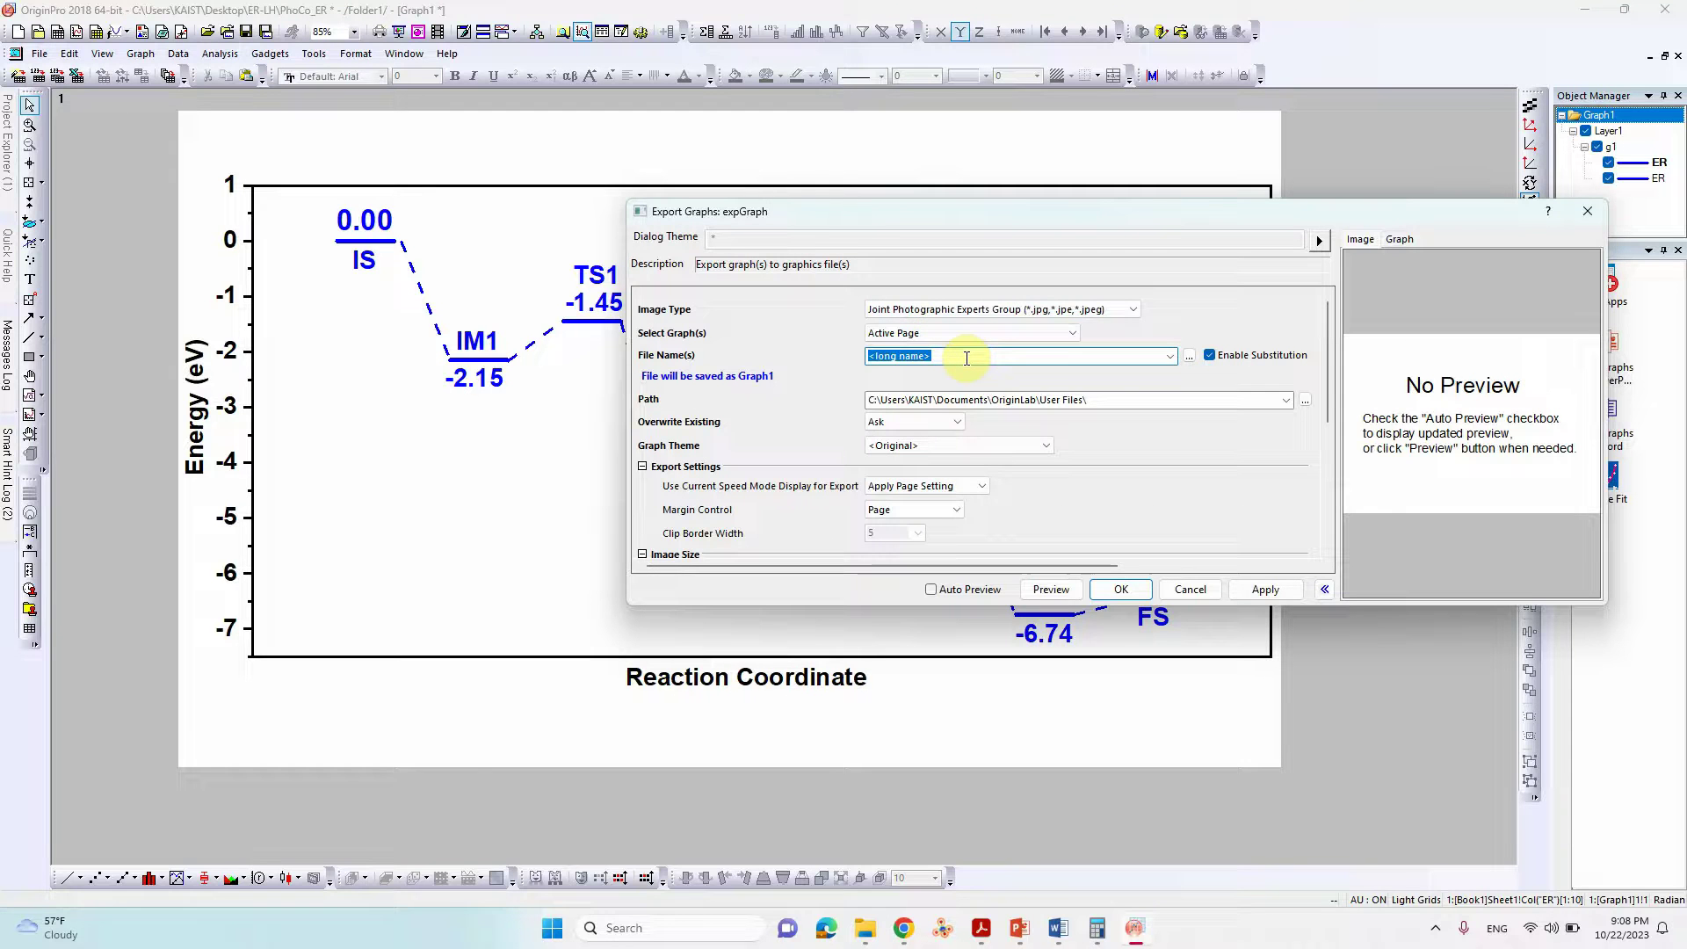
type("bbb")
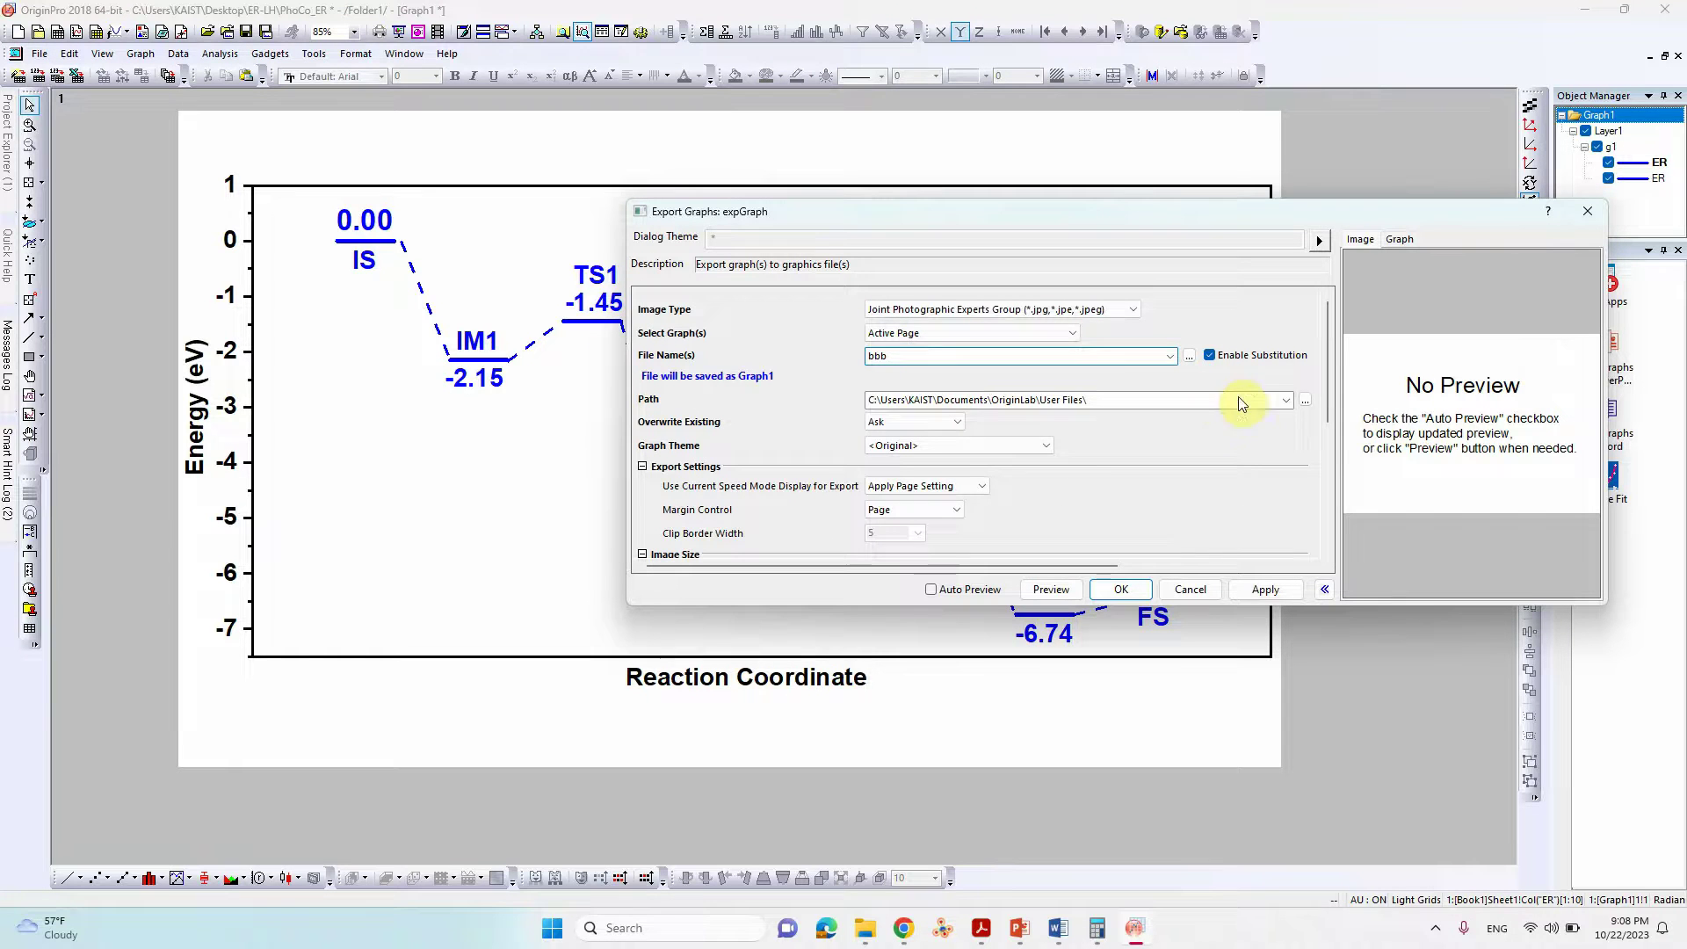
- Set the export path to the YTSTUDIO folder and the DPI resolution to 600, and export the graph
left_click(1285, 400)
left_click(1047, 415)
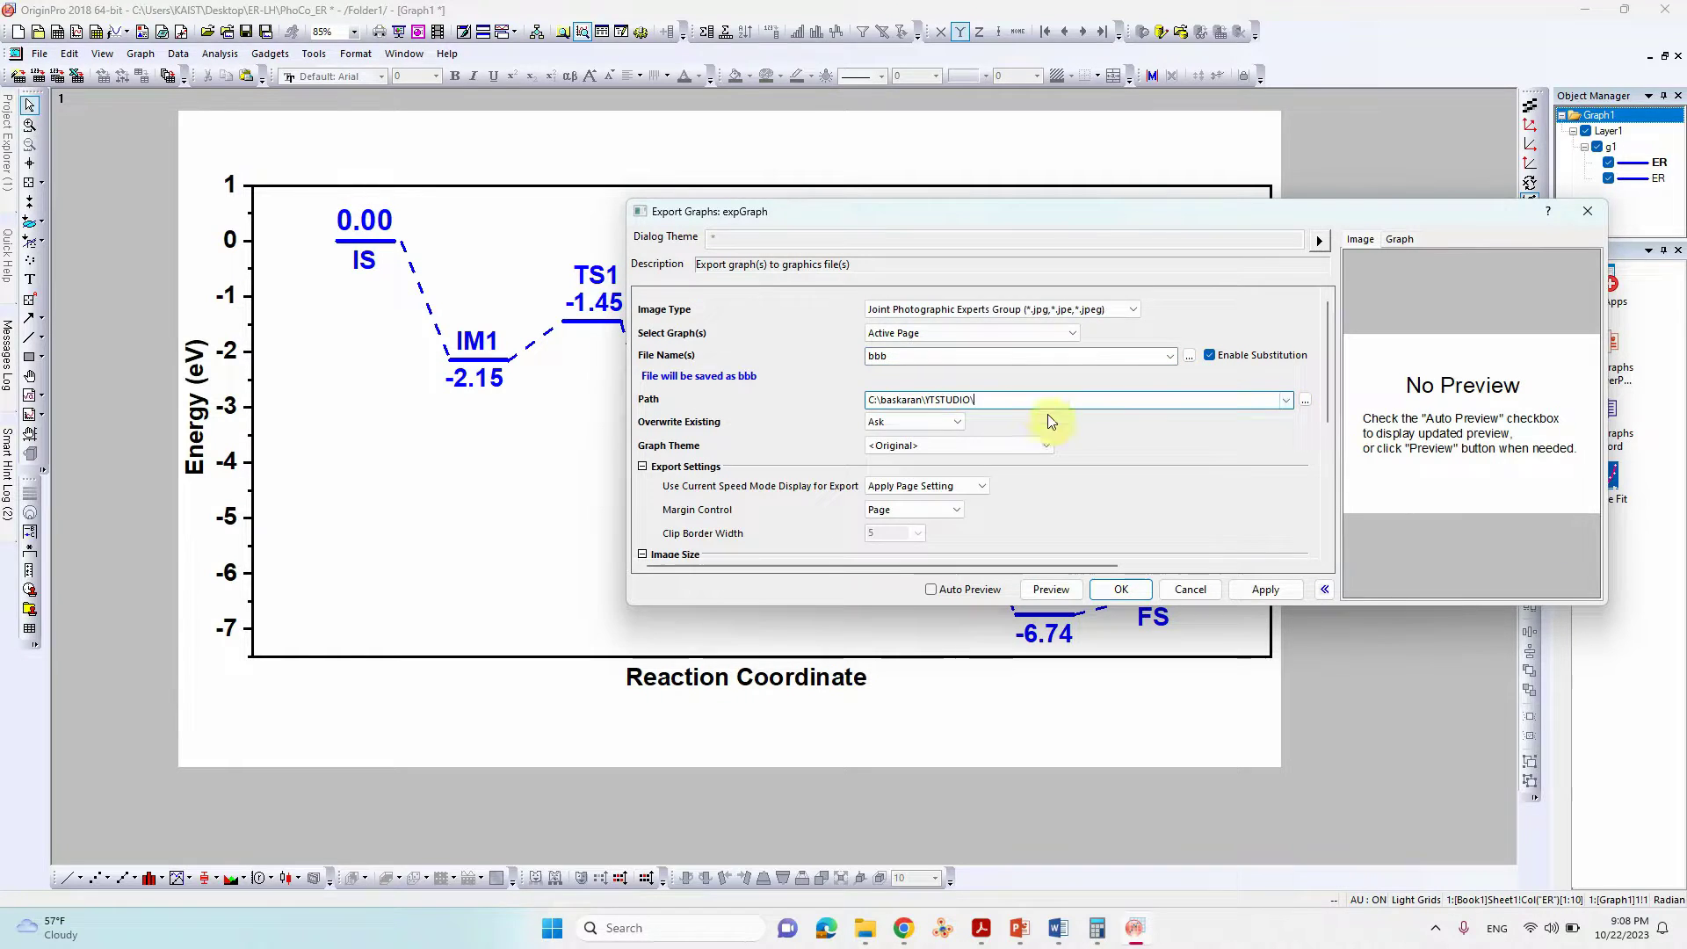
scroll(1142, 470, "down", 3)
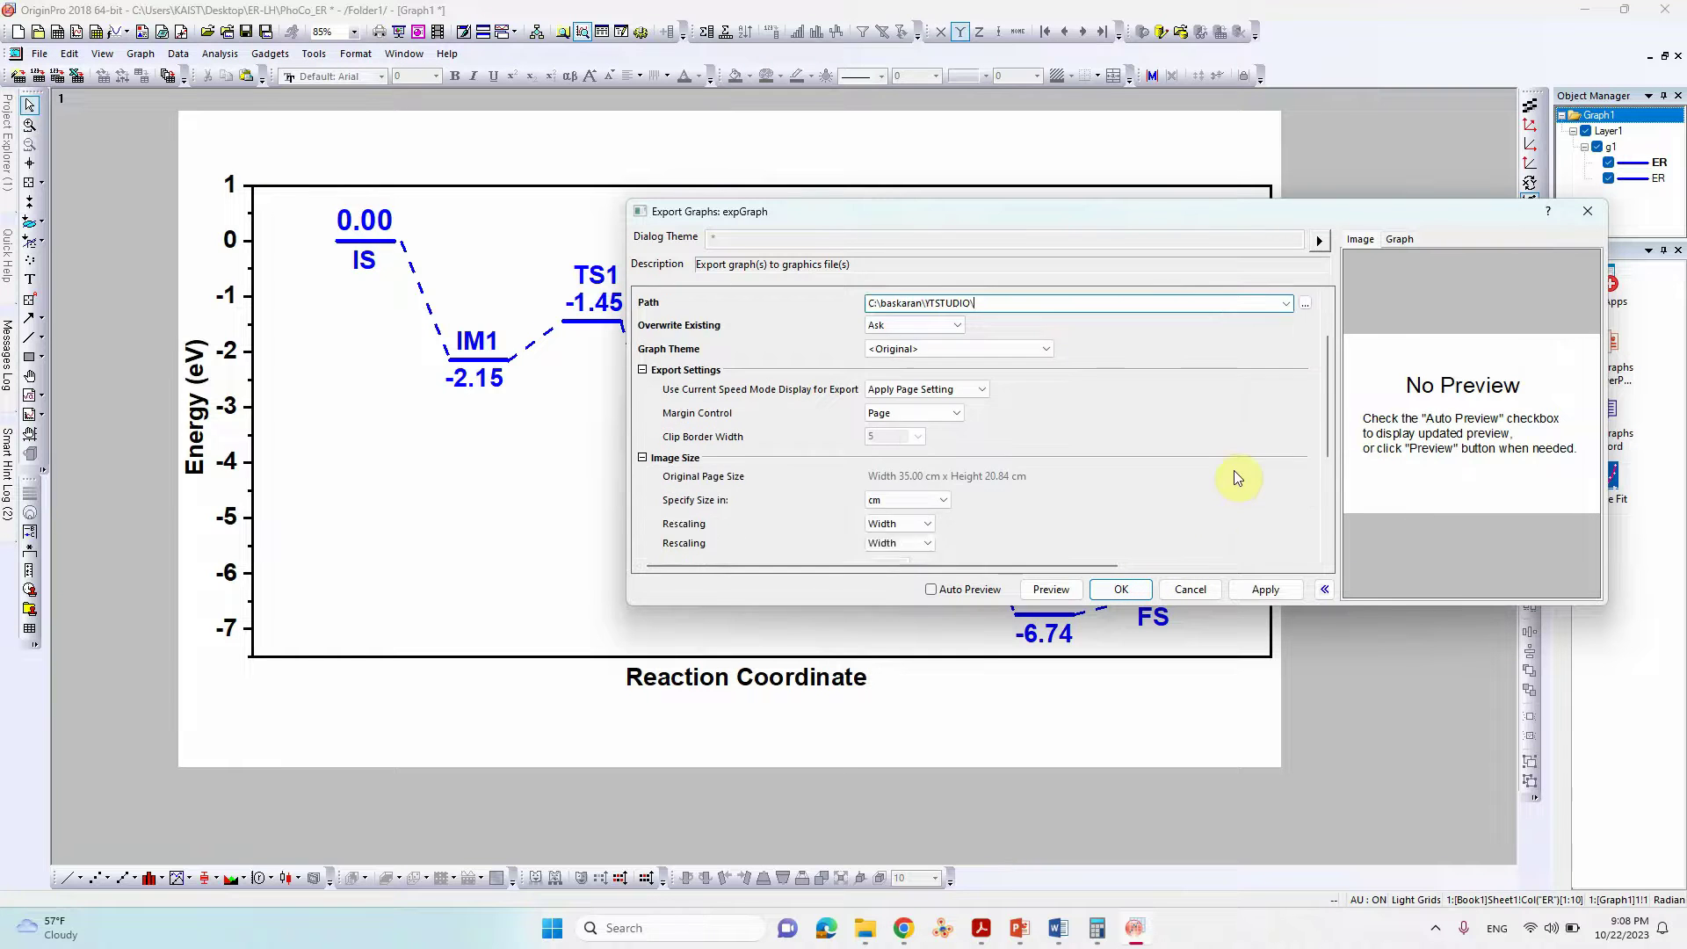
left_click(918, 475)
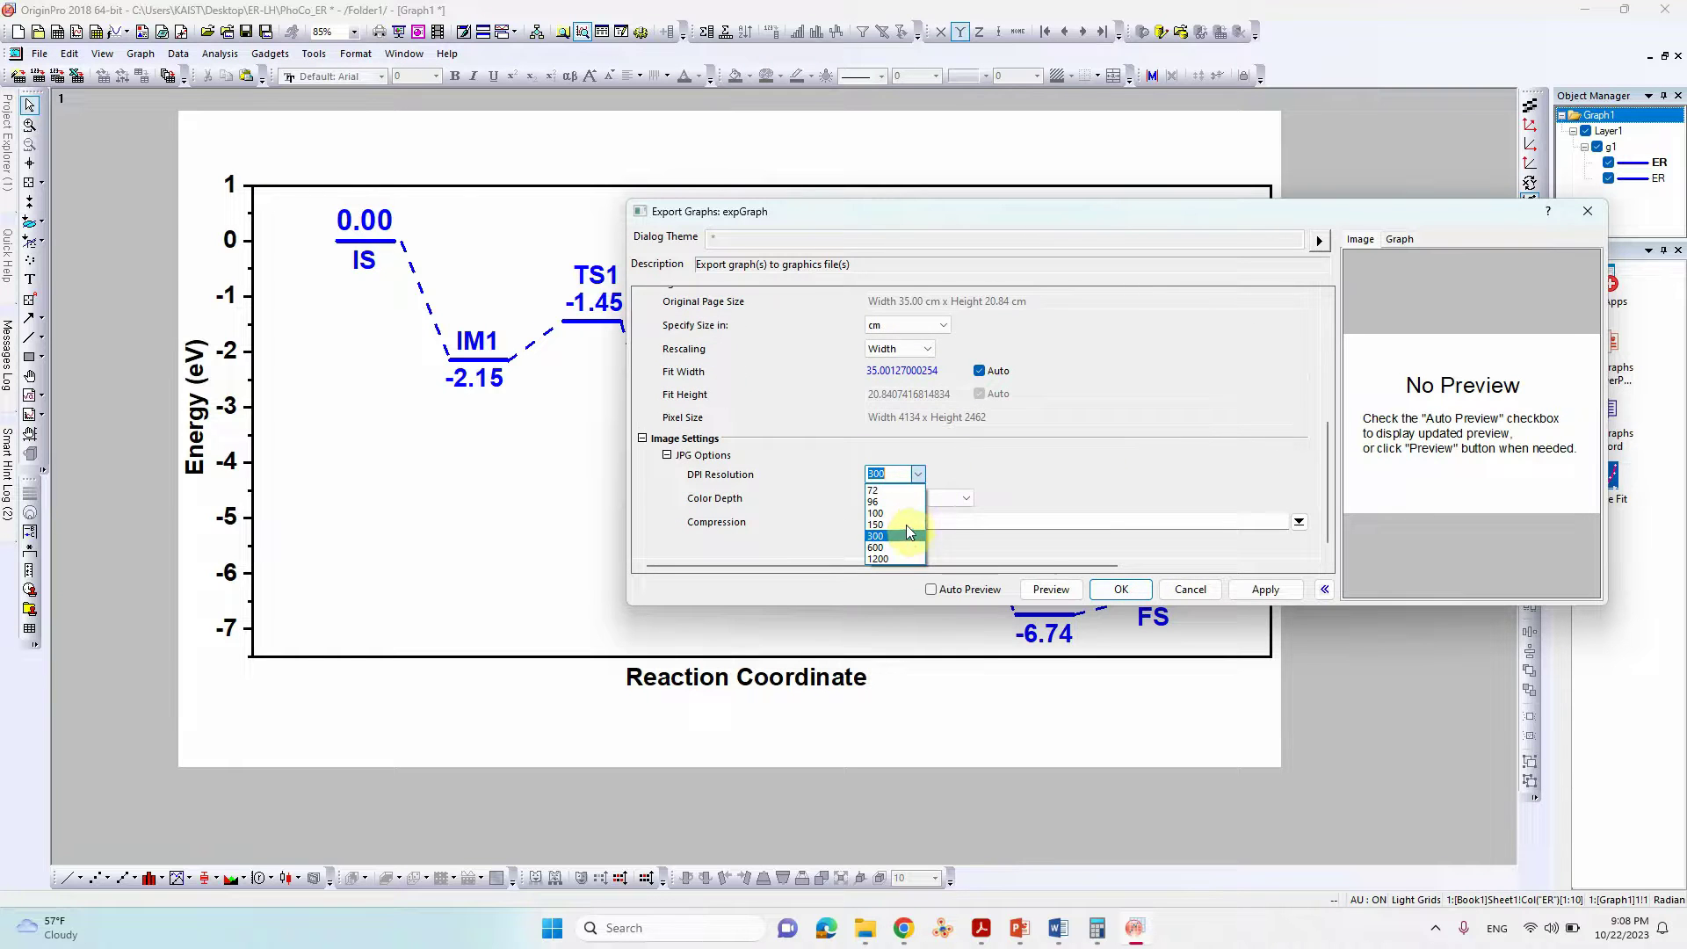
left_click(909, 547)
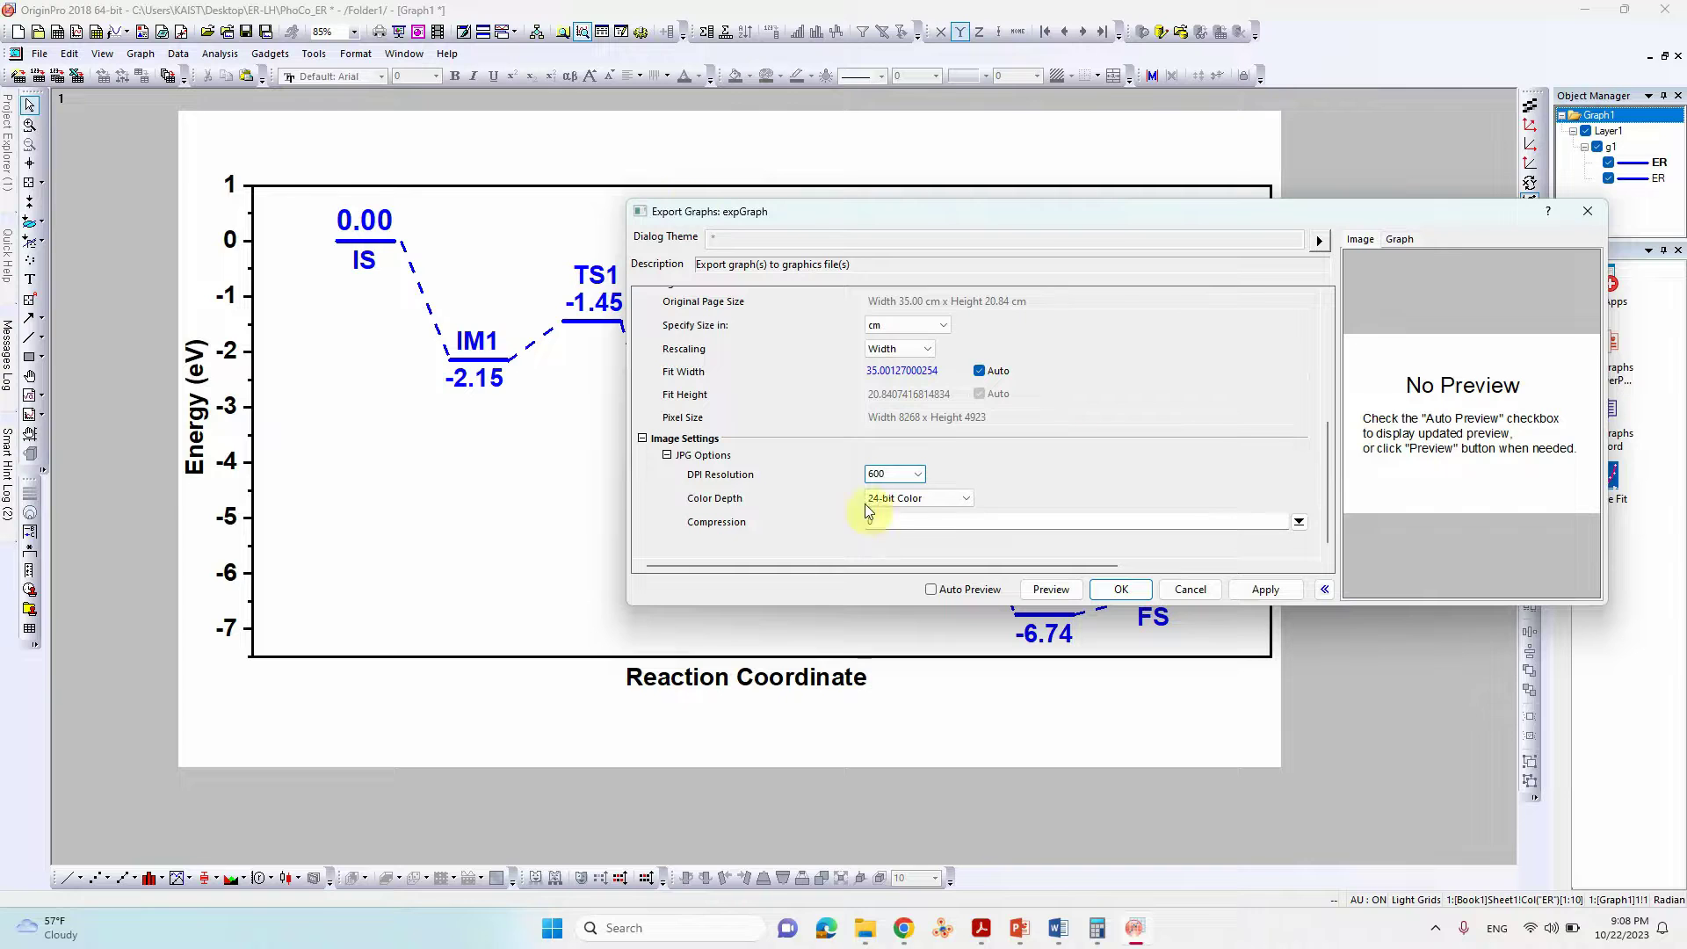
left_click(1127, 589)
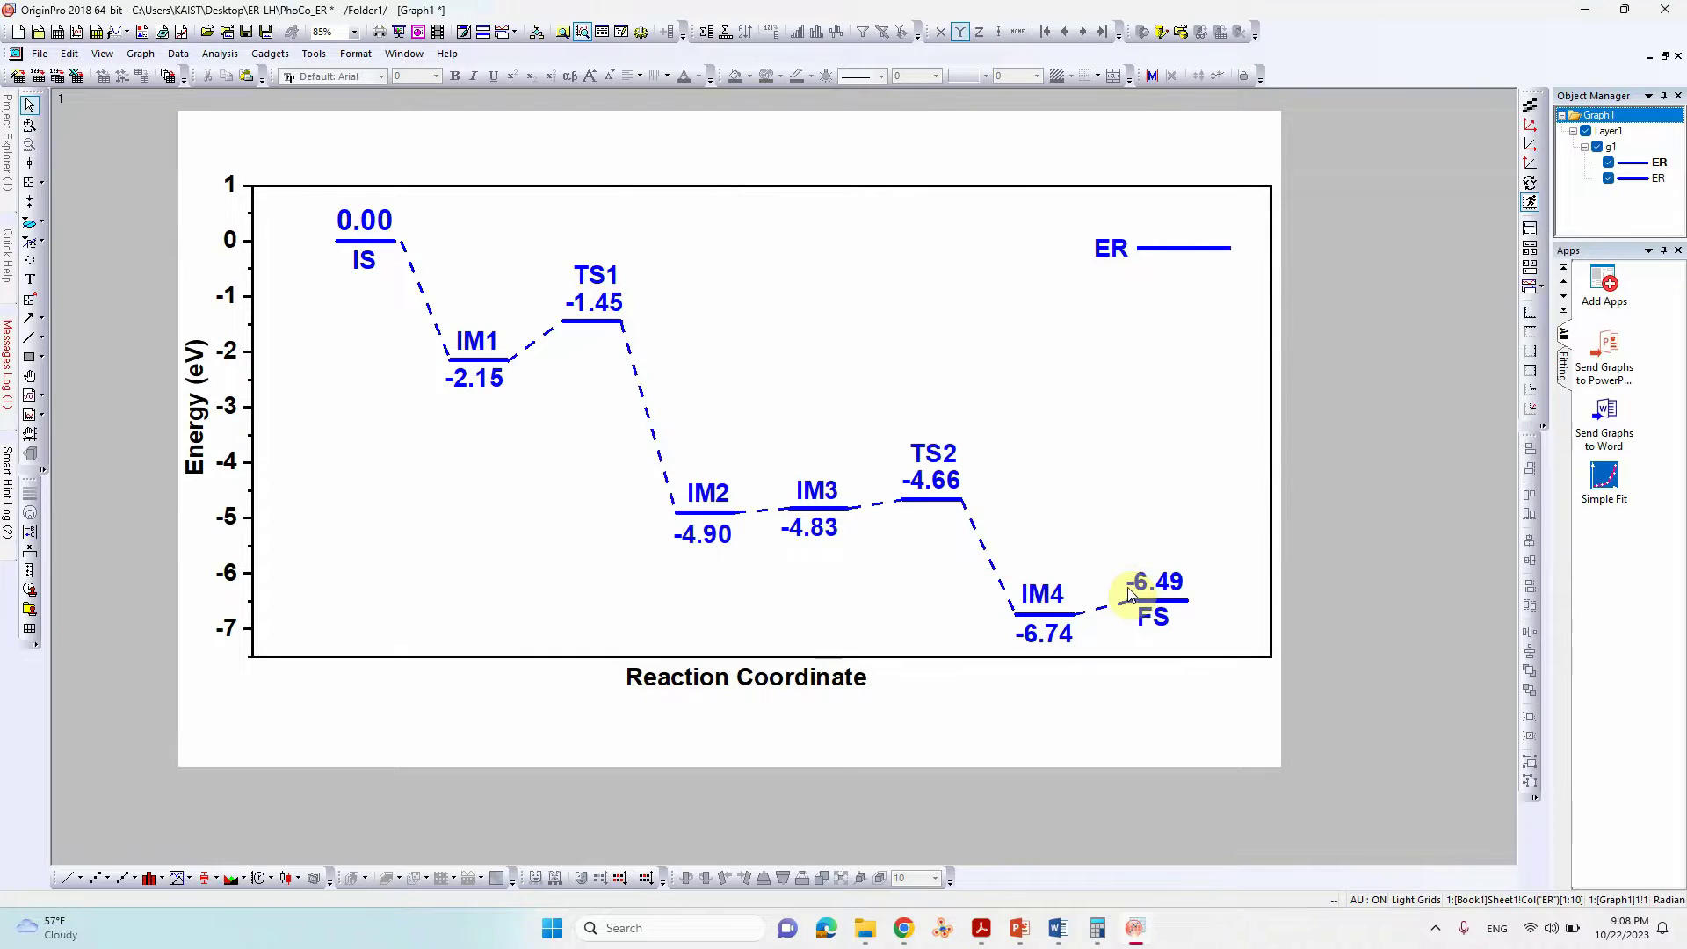
- Switch to File Explorer, open the exported bbb image from the YTSTUDIO folder, and bring it up in the Photos crop editor
left_click(1584, 11)
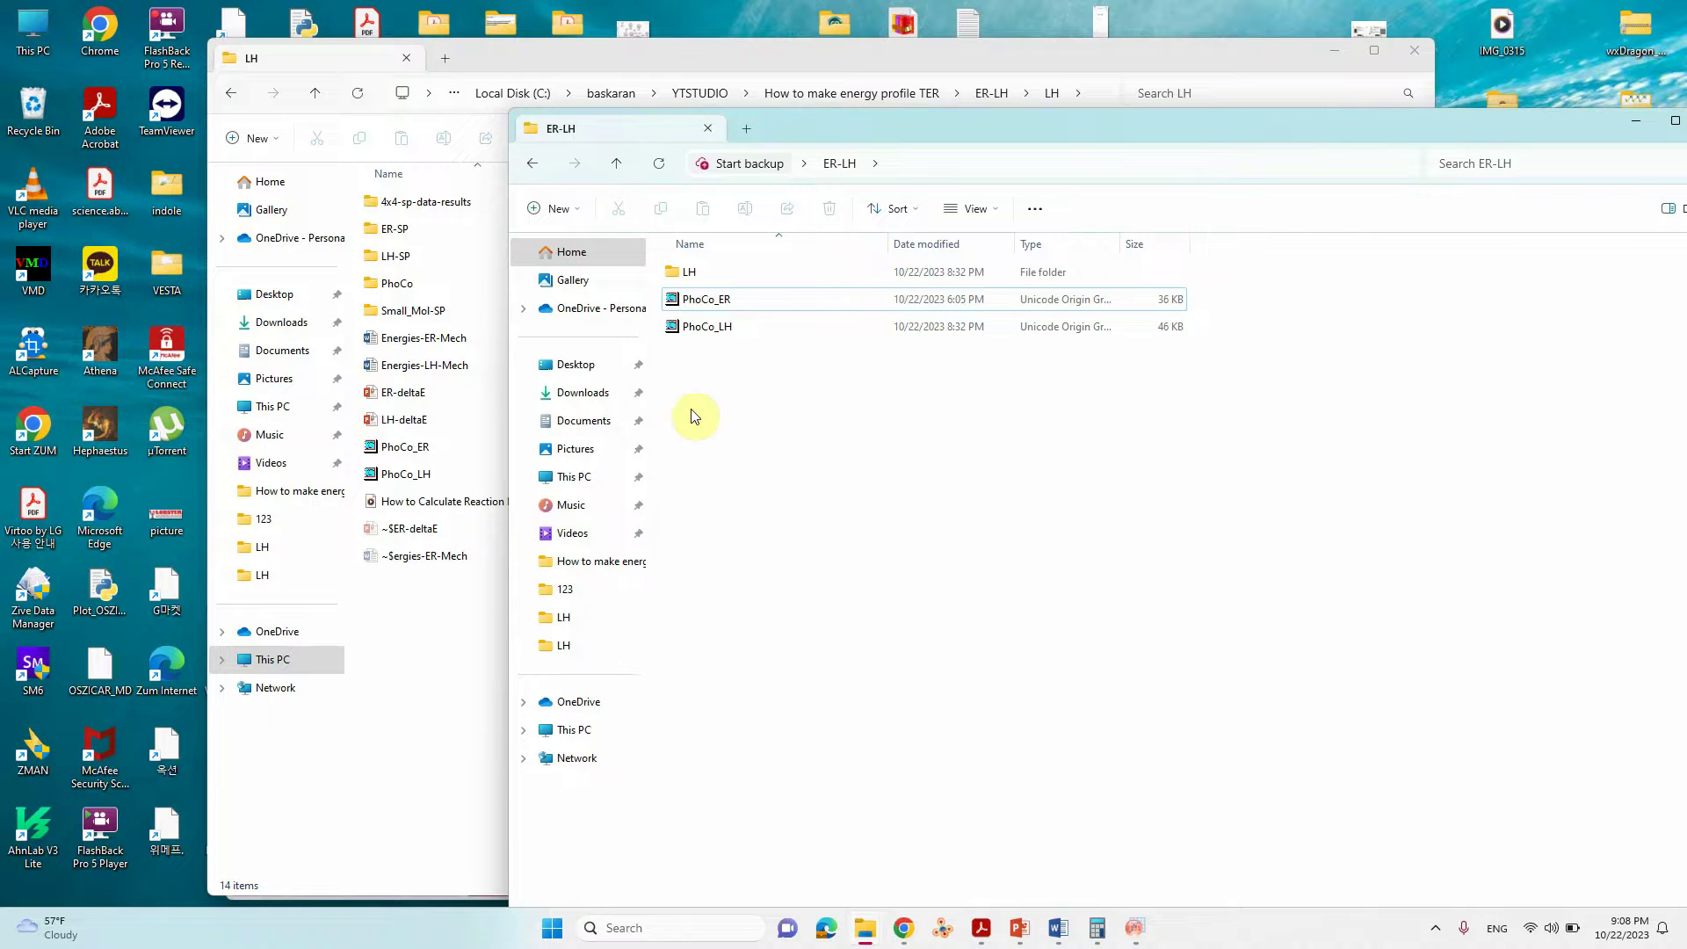
left_click(489, 54)
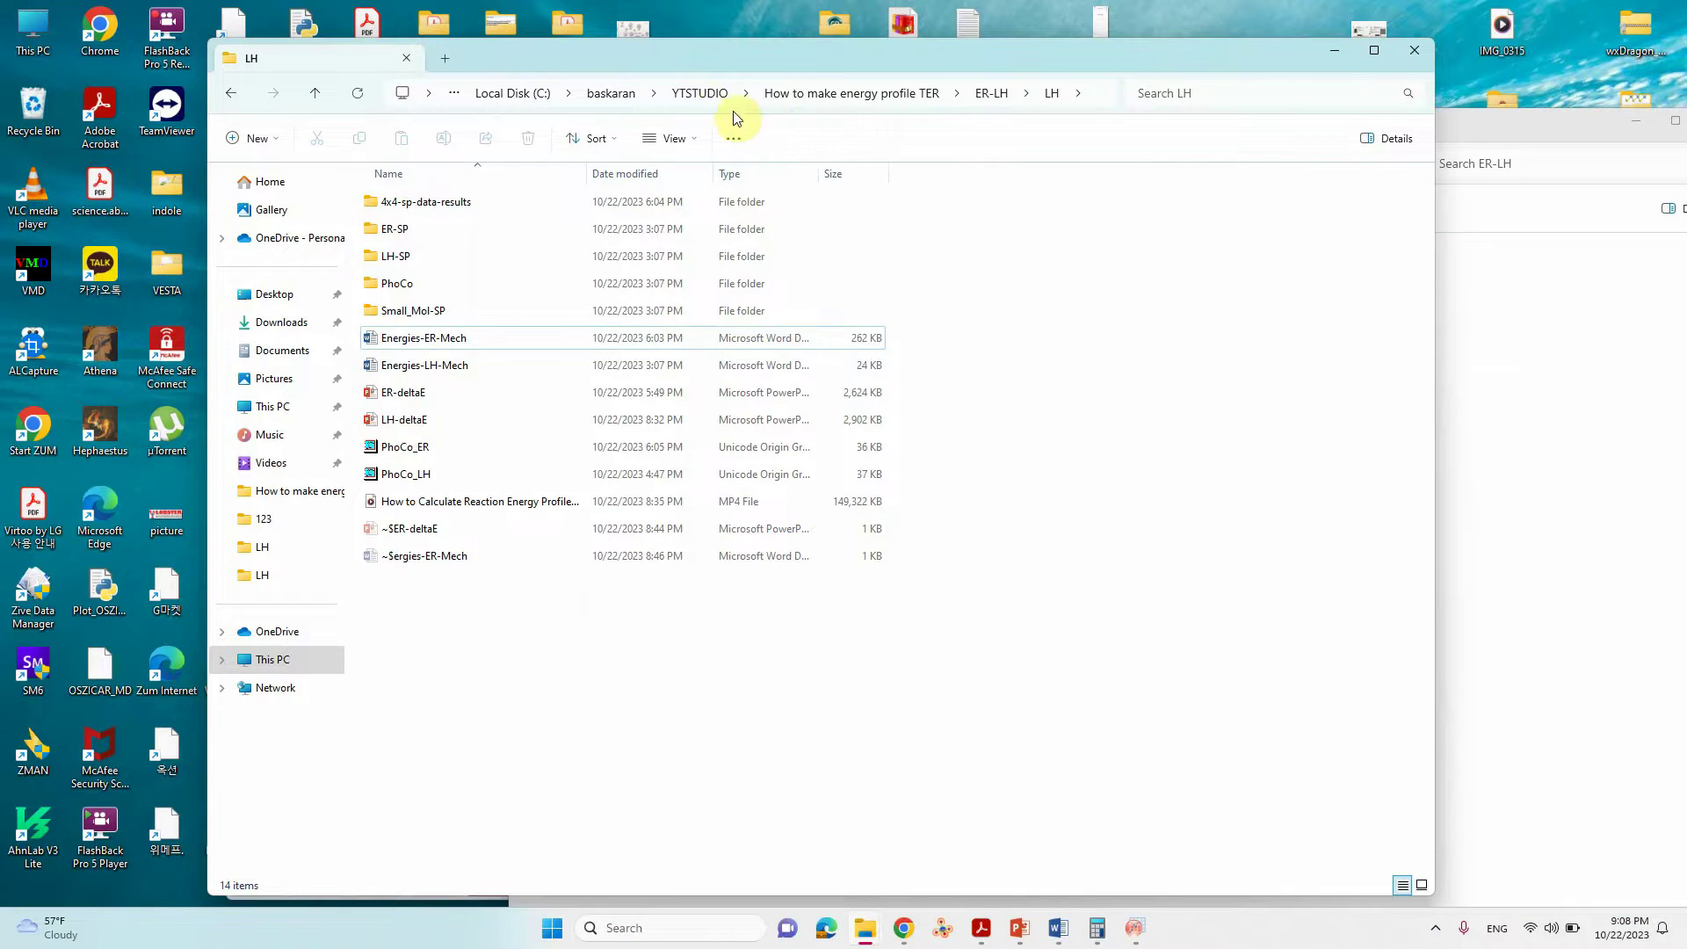
left_click(710, 100)
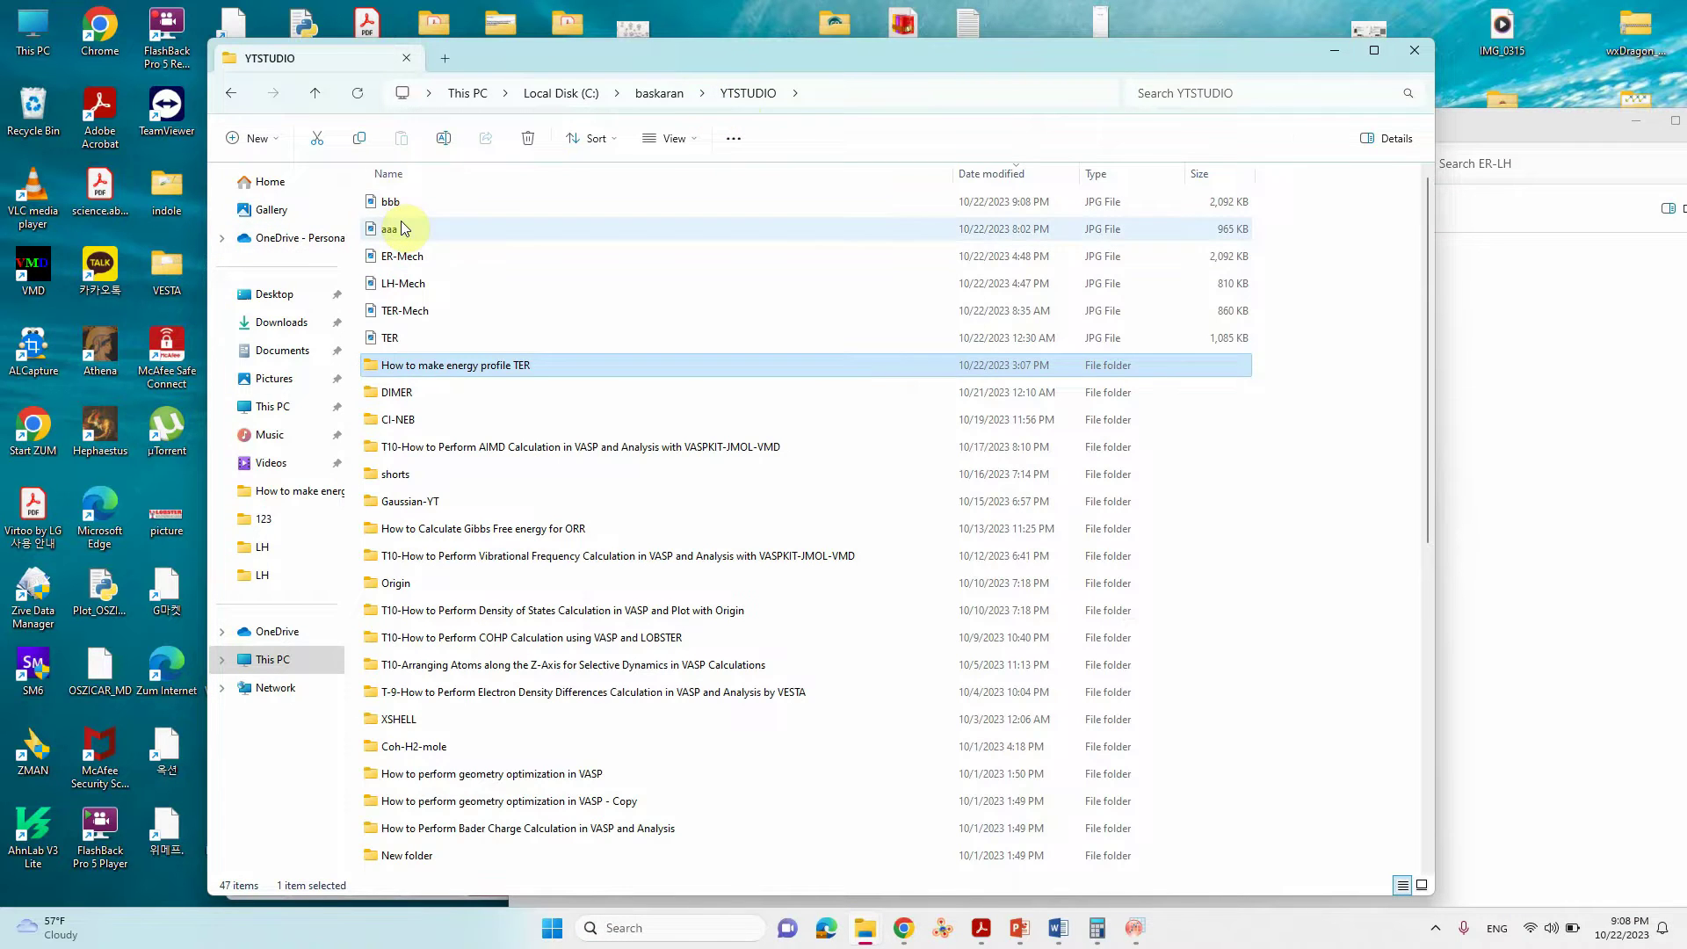
double_click(400, 203)
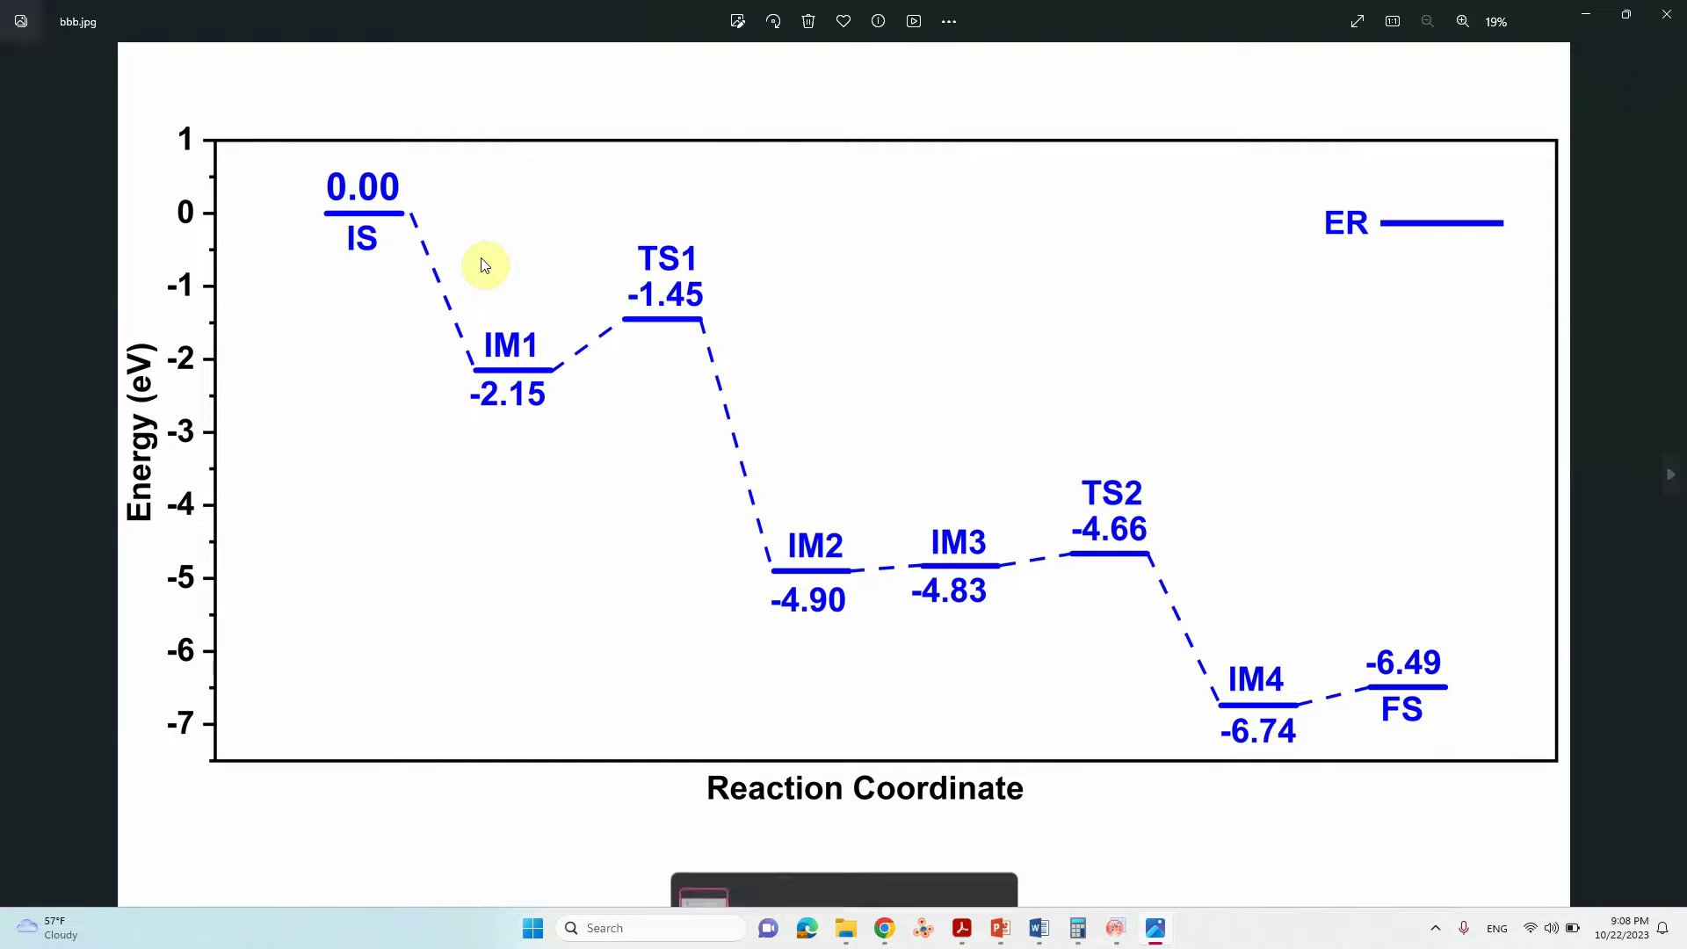
left_click(738, 20)
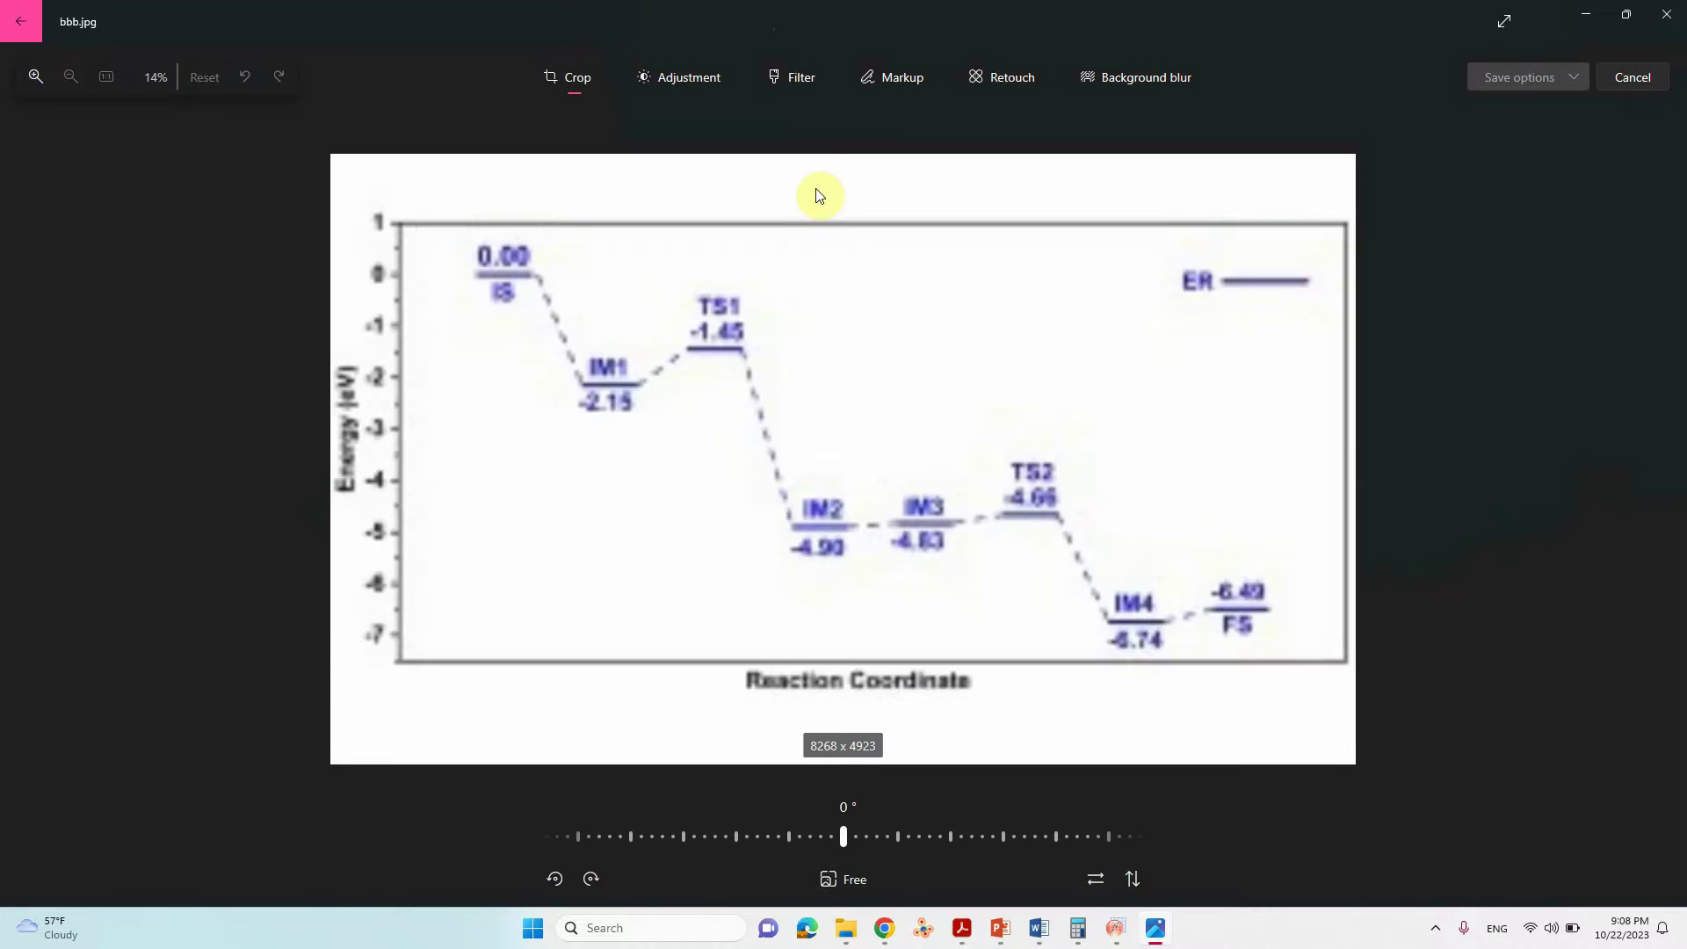
- Crop the blank margins above and below the plot in bbb.jpg to about 8268 x 3935 pixels, and save over the original image
left_click_drag(824, 153, 850, 206)
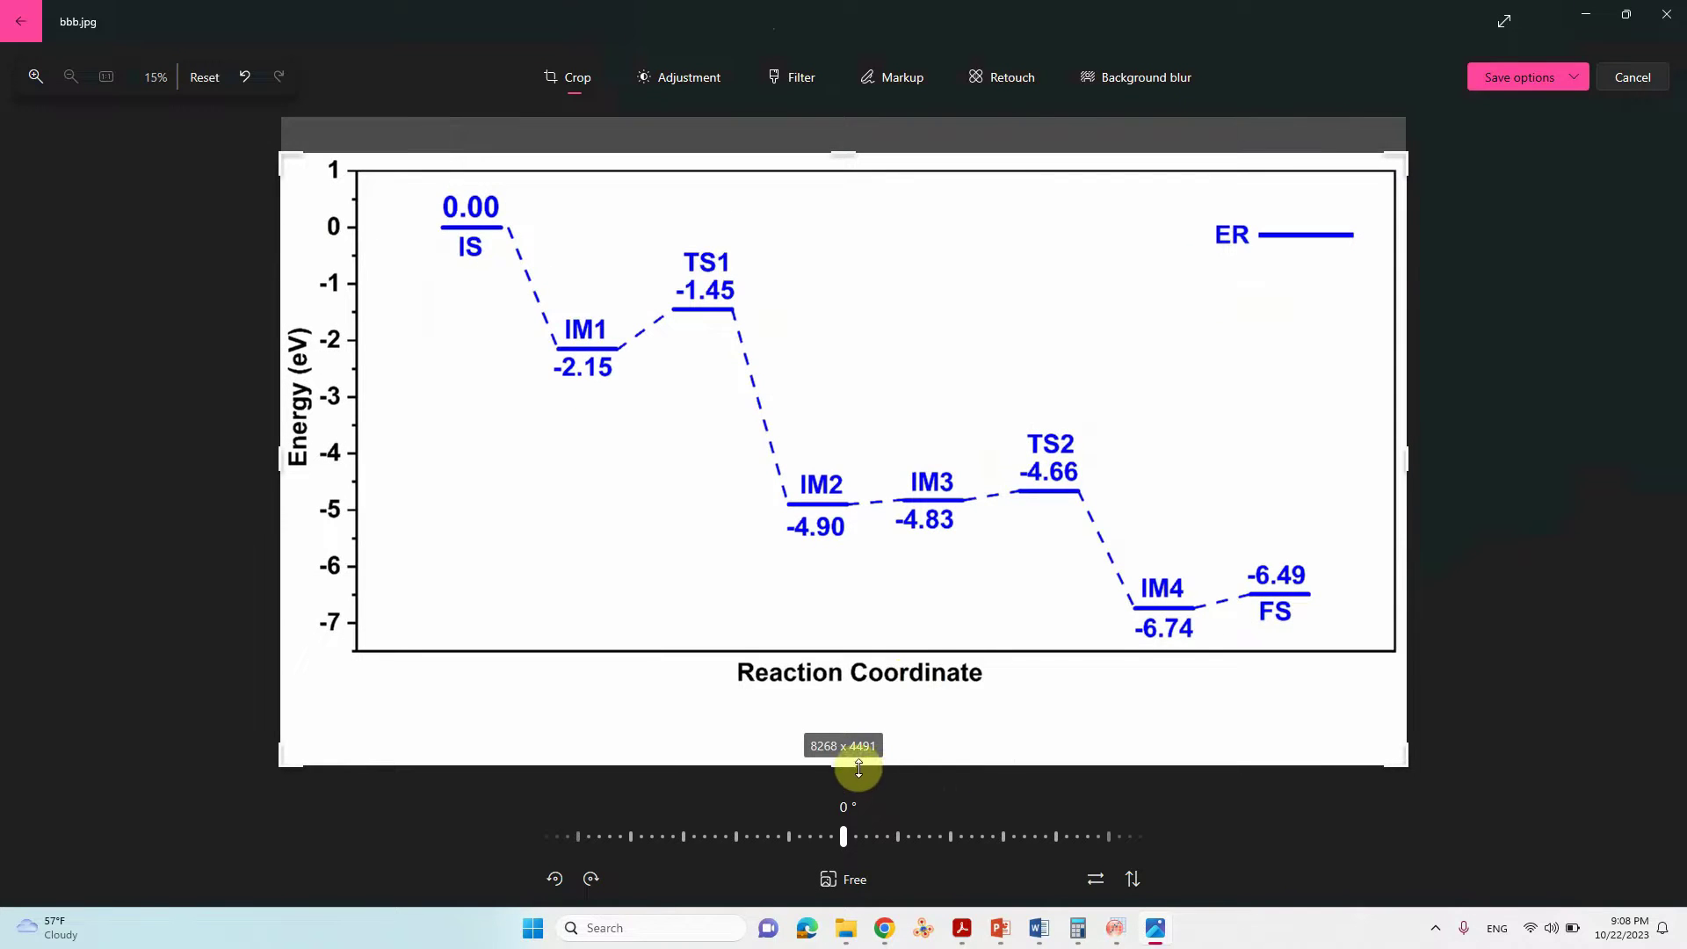
left_click_drag(847, 763, 858, 691)
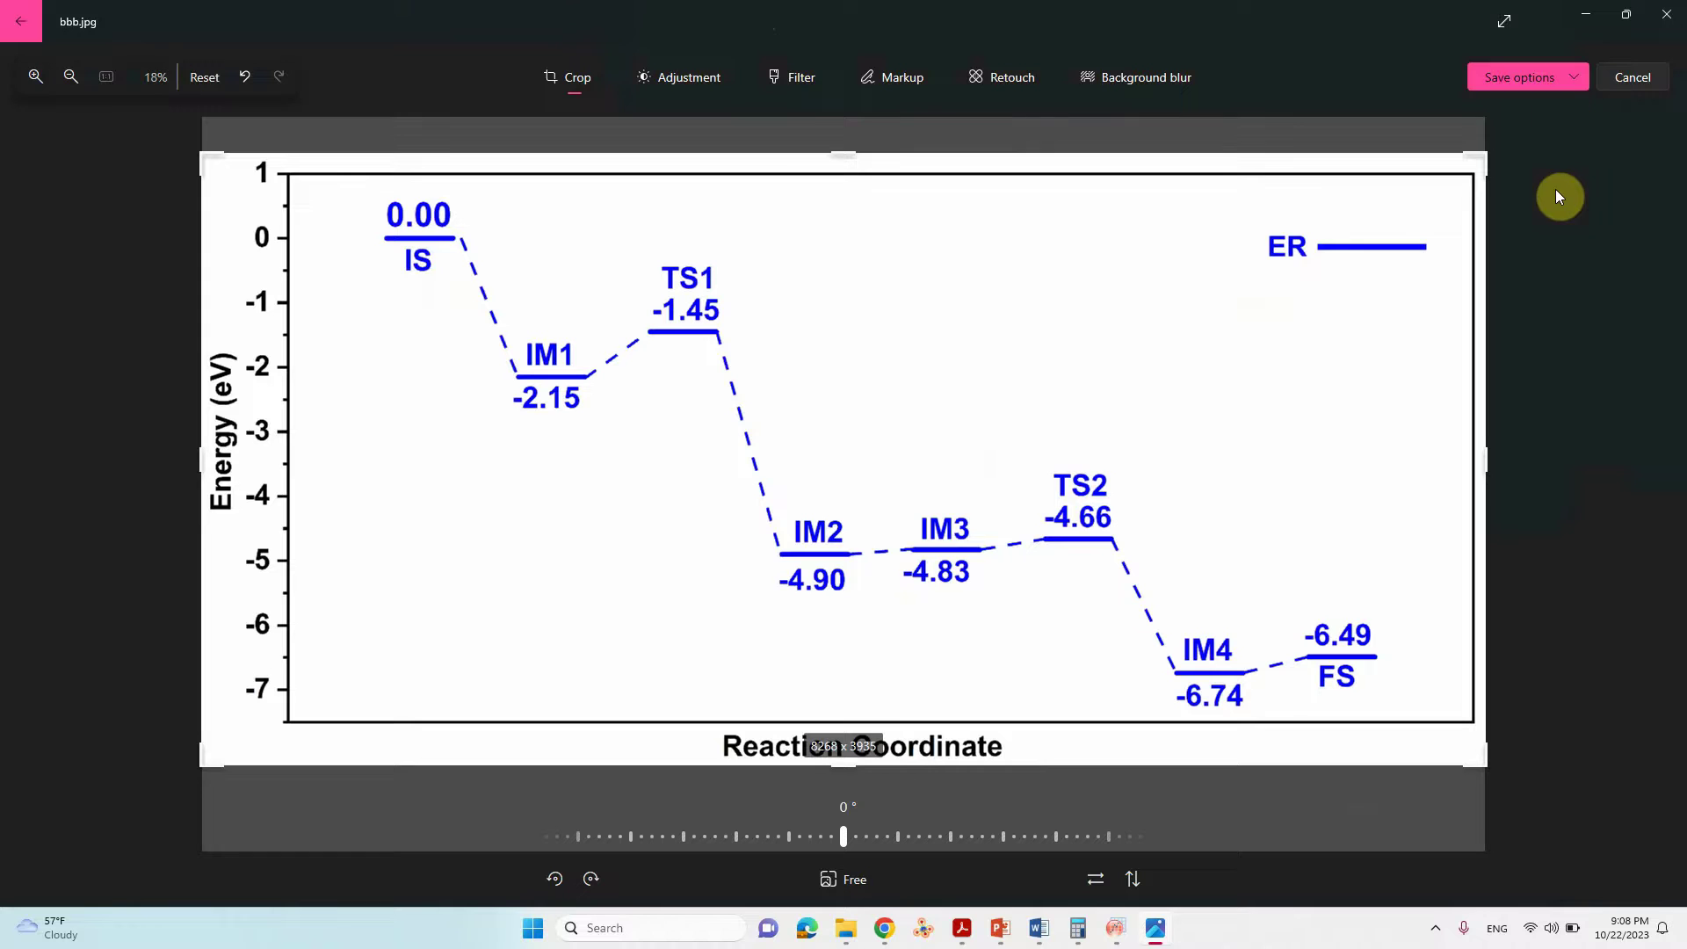
left_click(1570, 88)
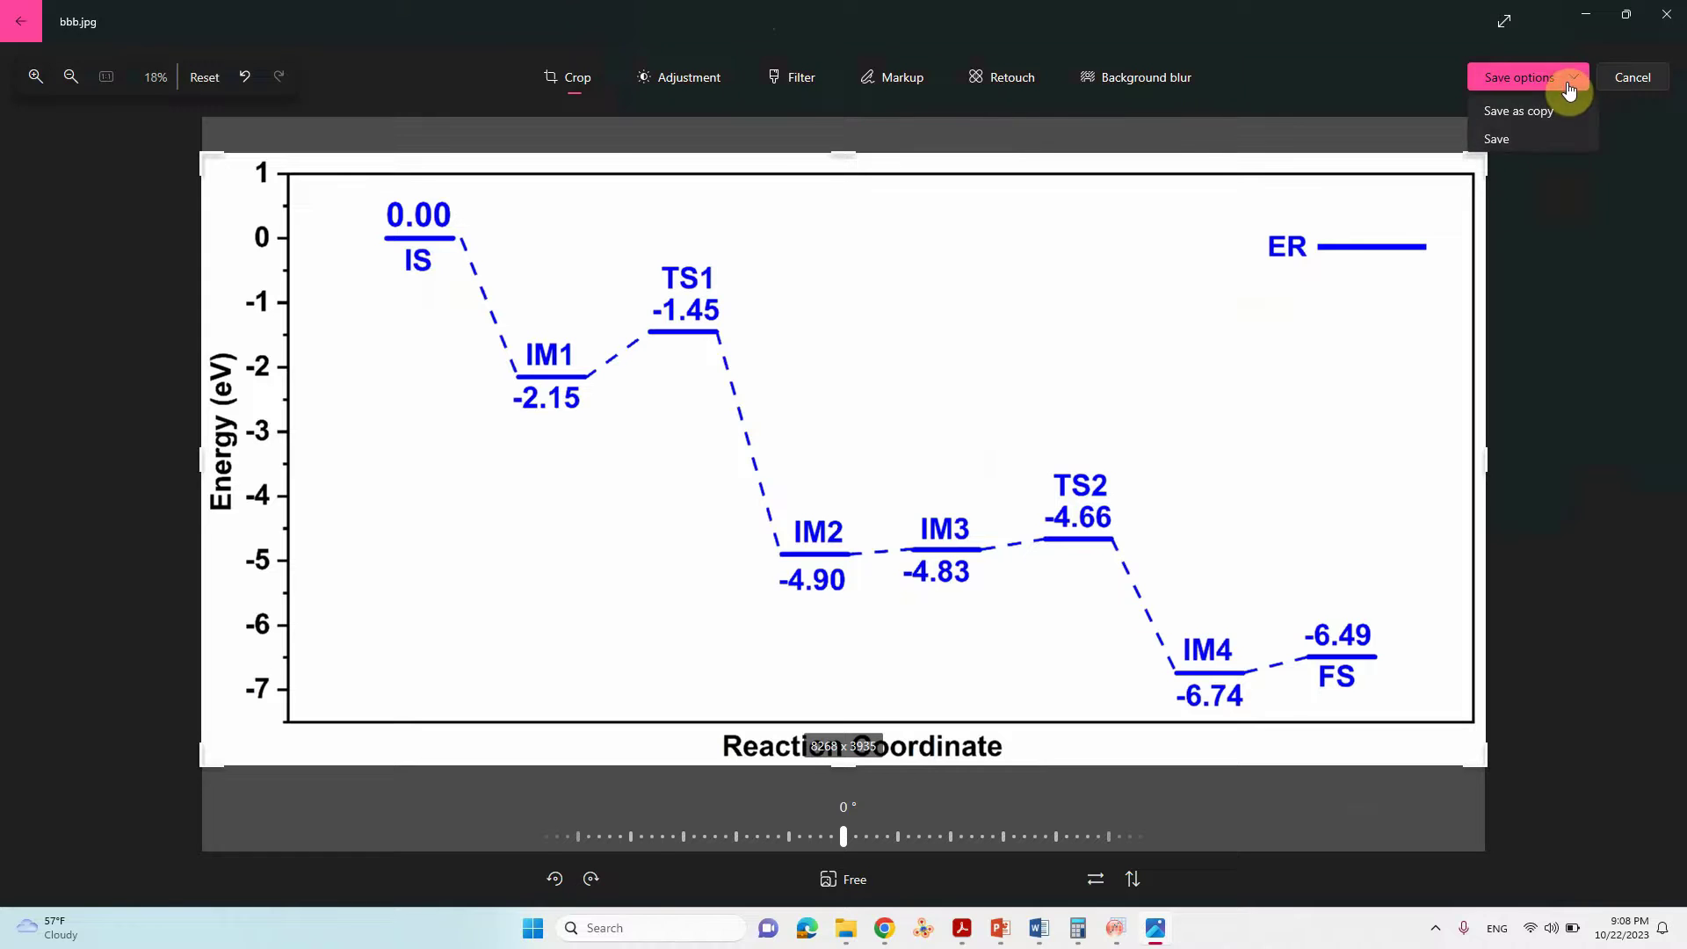
left_click(1498, 140)
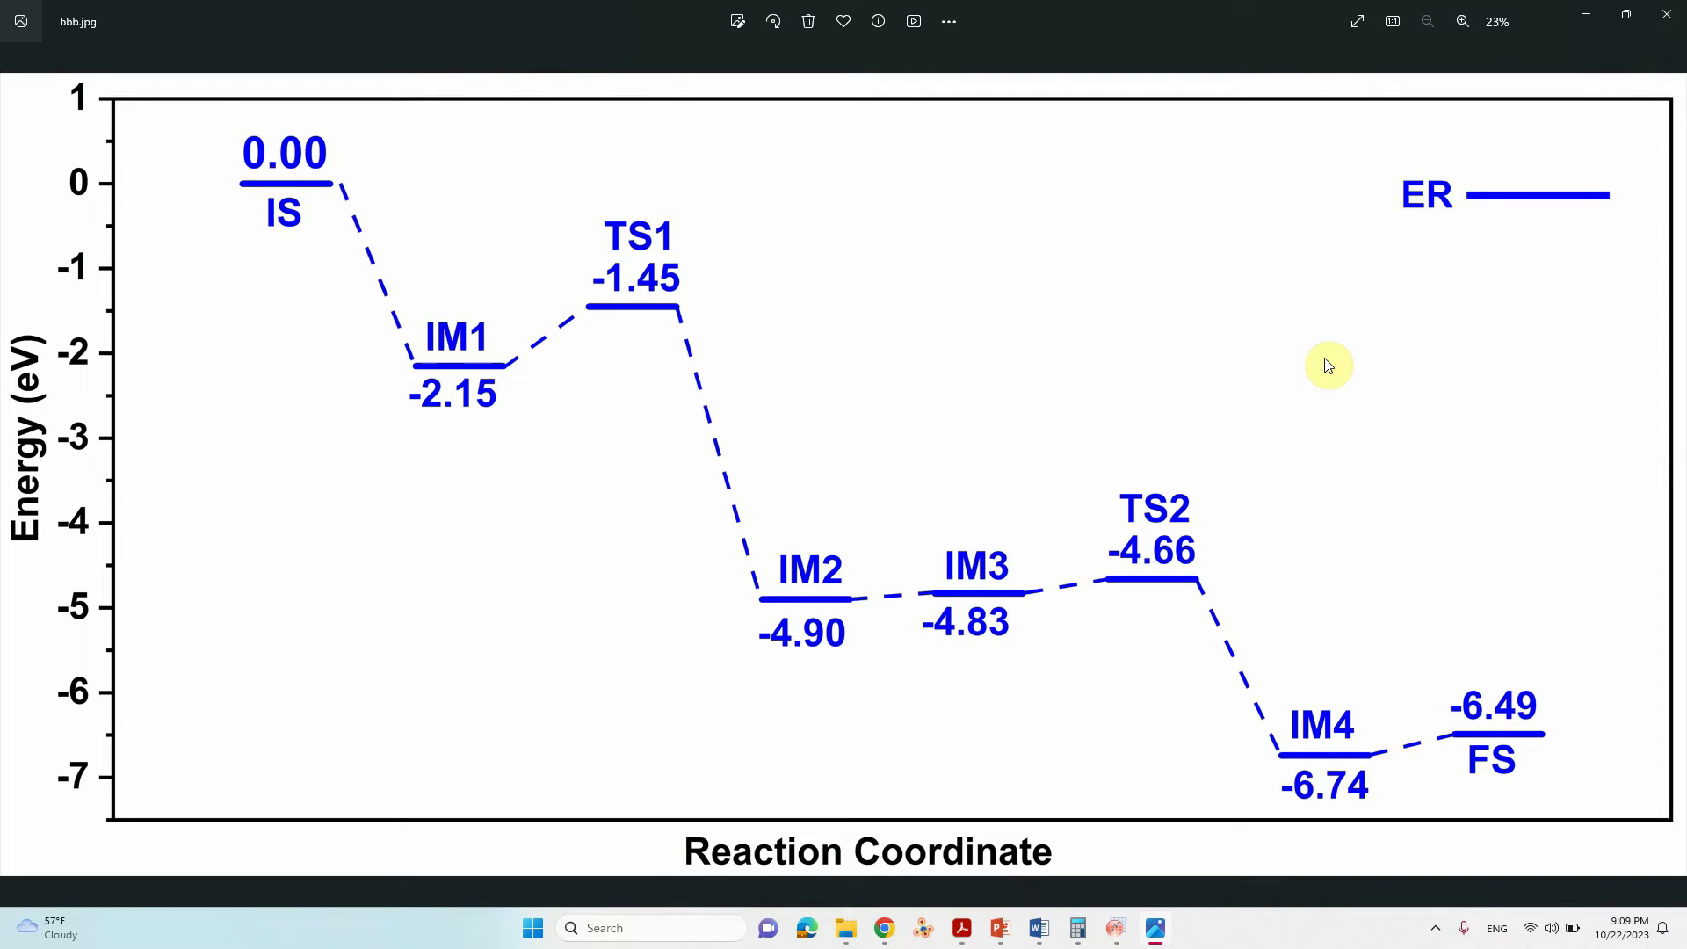
- Close the cropped image, minimize the YTSTUDIO folder window, switch to the ER-deltaE presentation in PowerPoint, and start the slide show from slide 2
key("alt+F4")
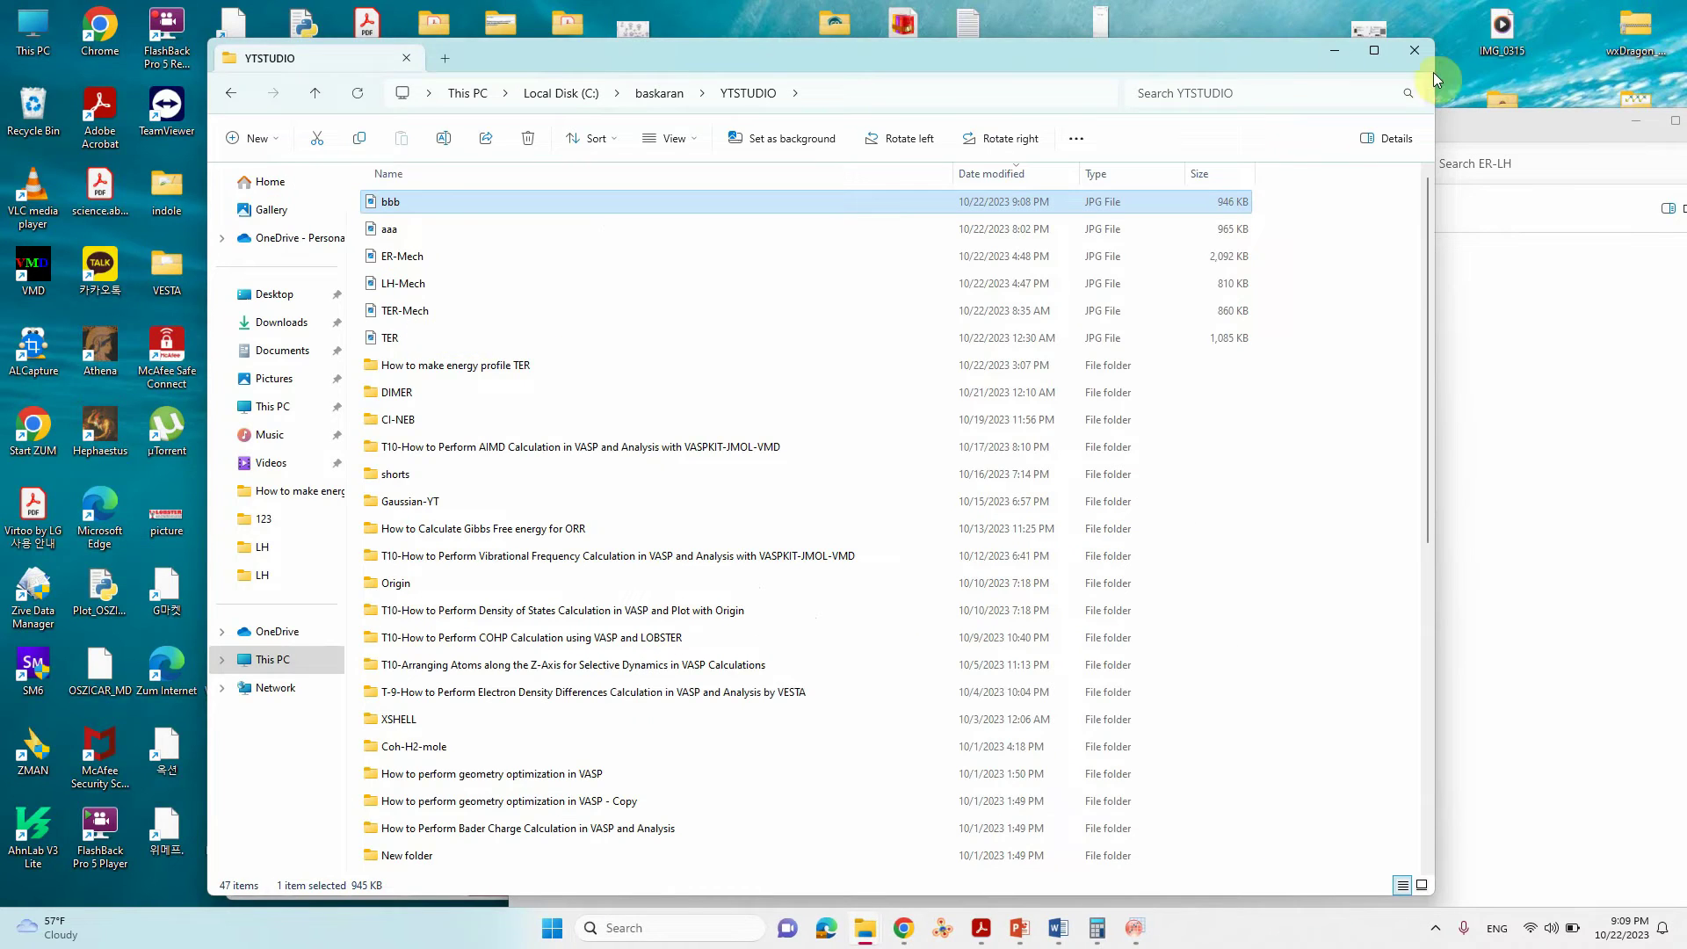
left_click(1331, 48)
mouse_move(1124, 937)
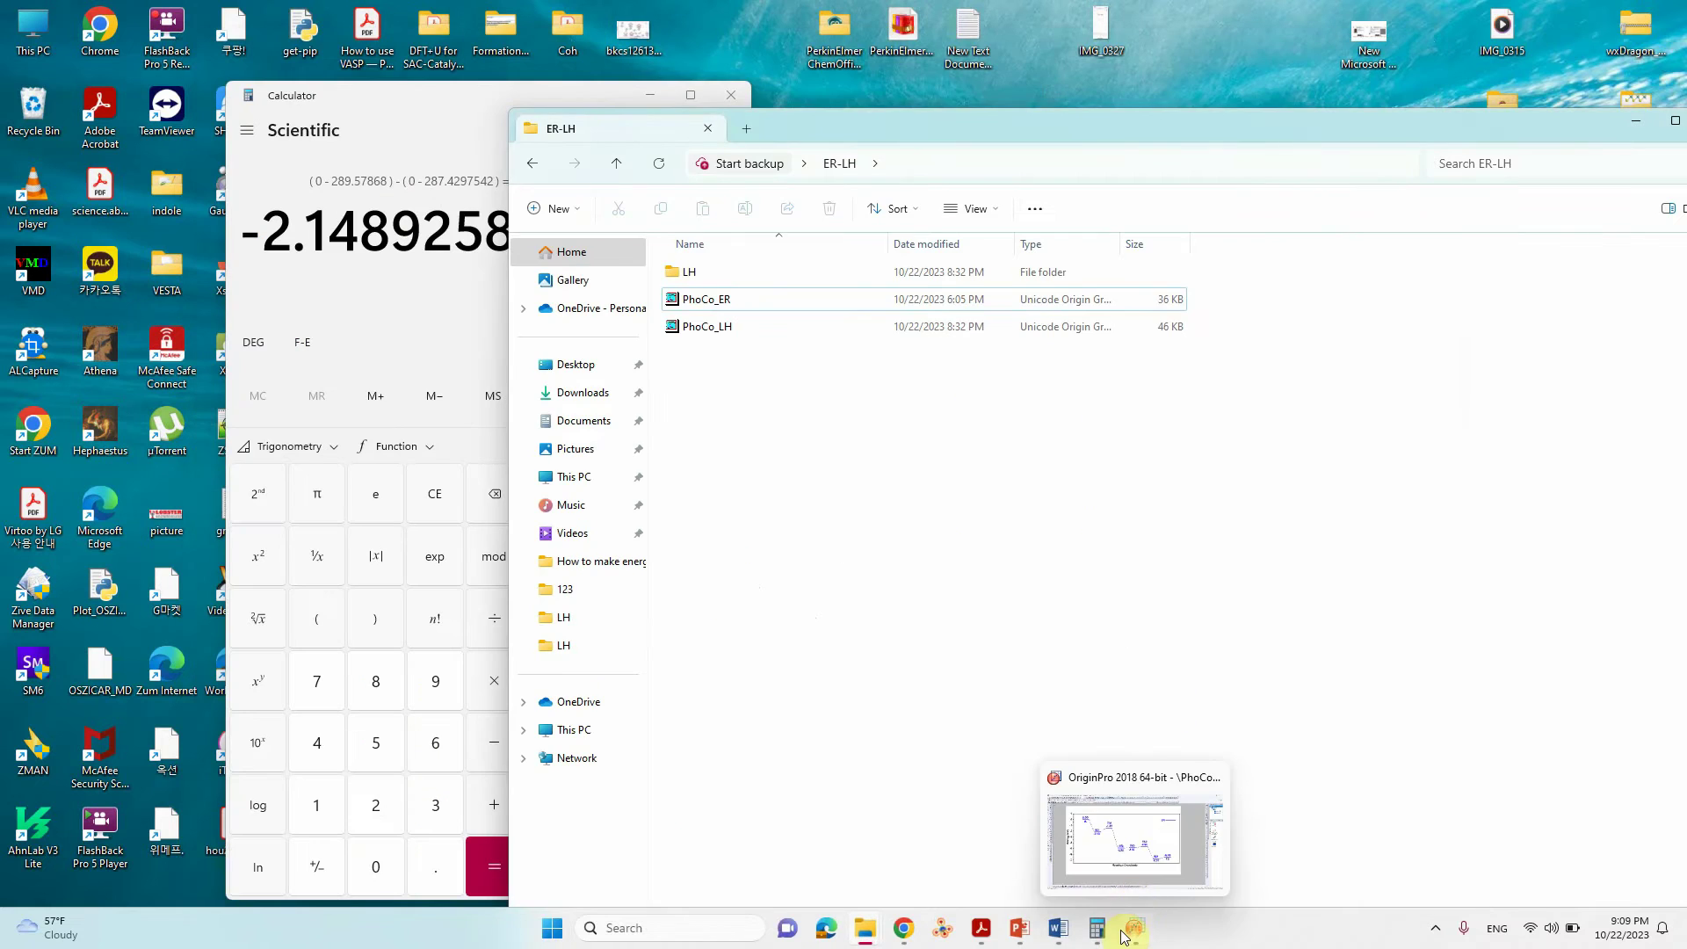
left_click(1019, 928)
scroll(1228, 795, "down", 3)
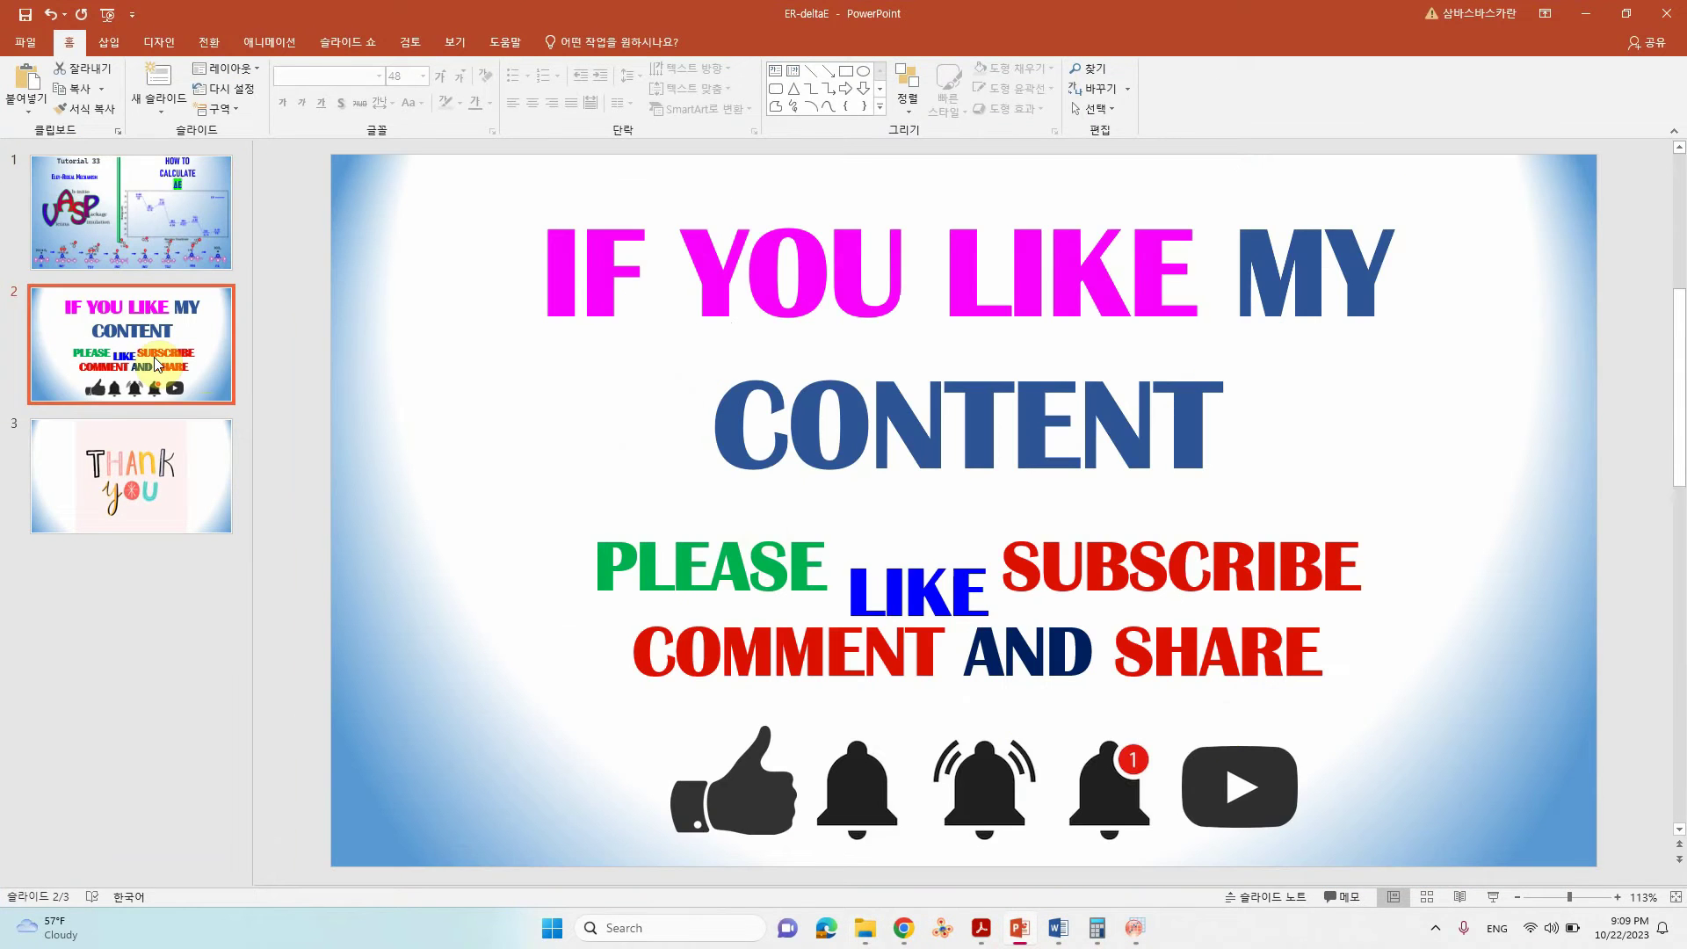
left_click(1494, 900)
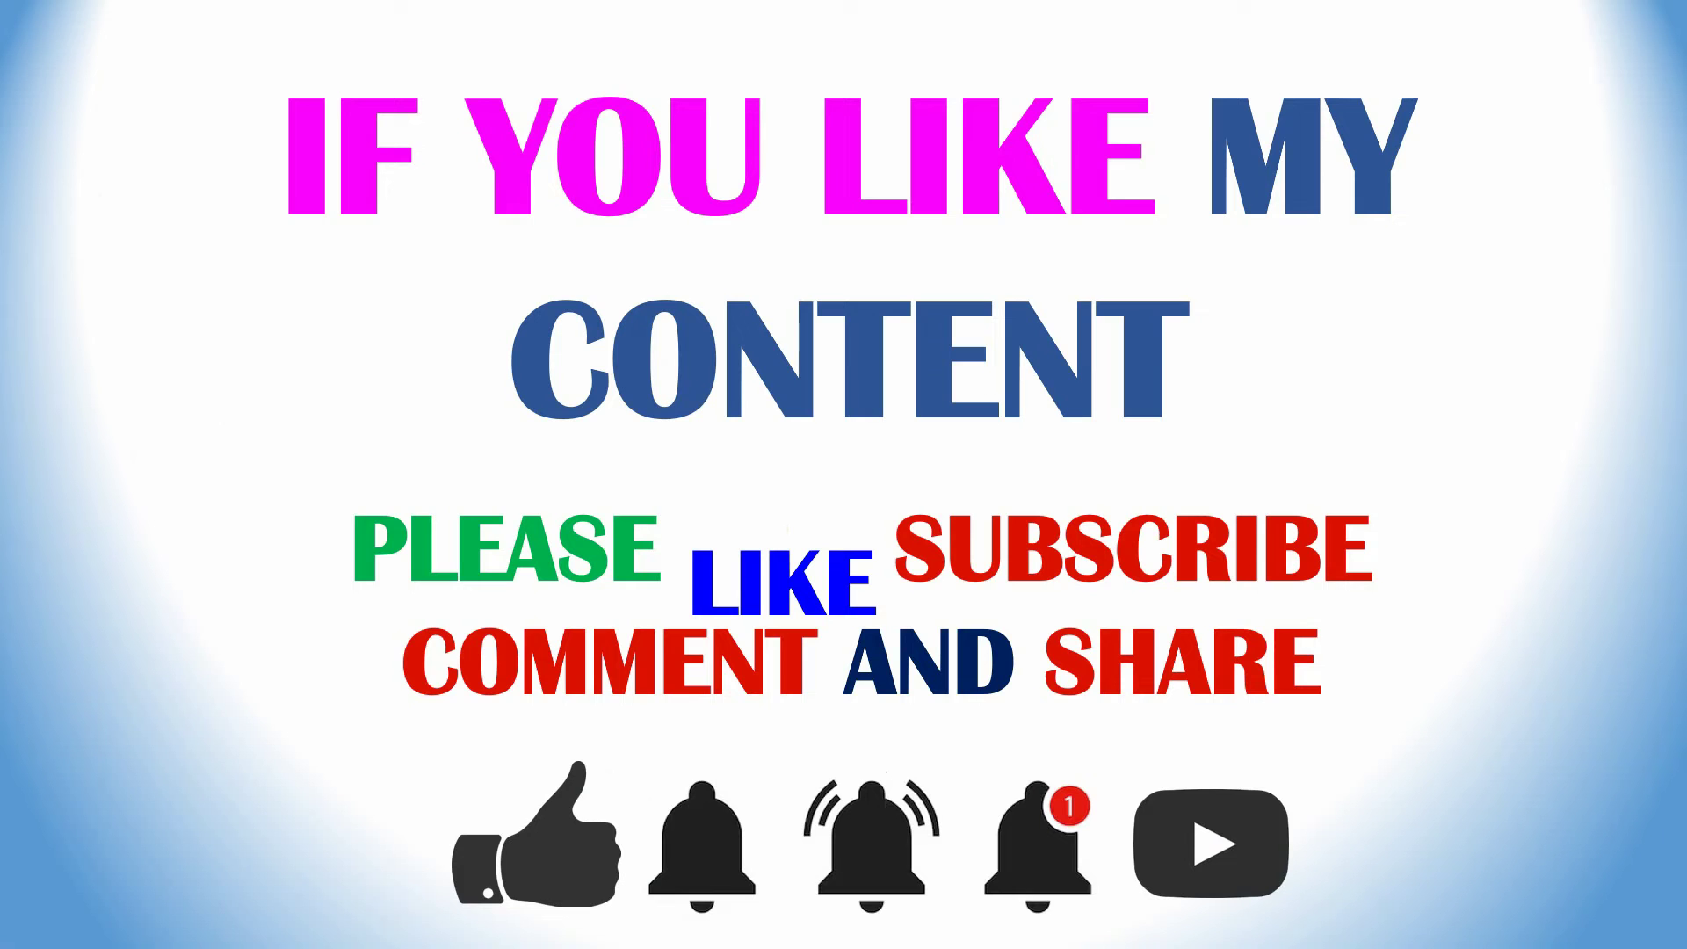